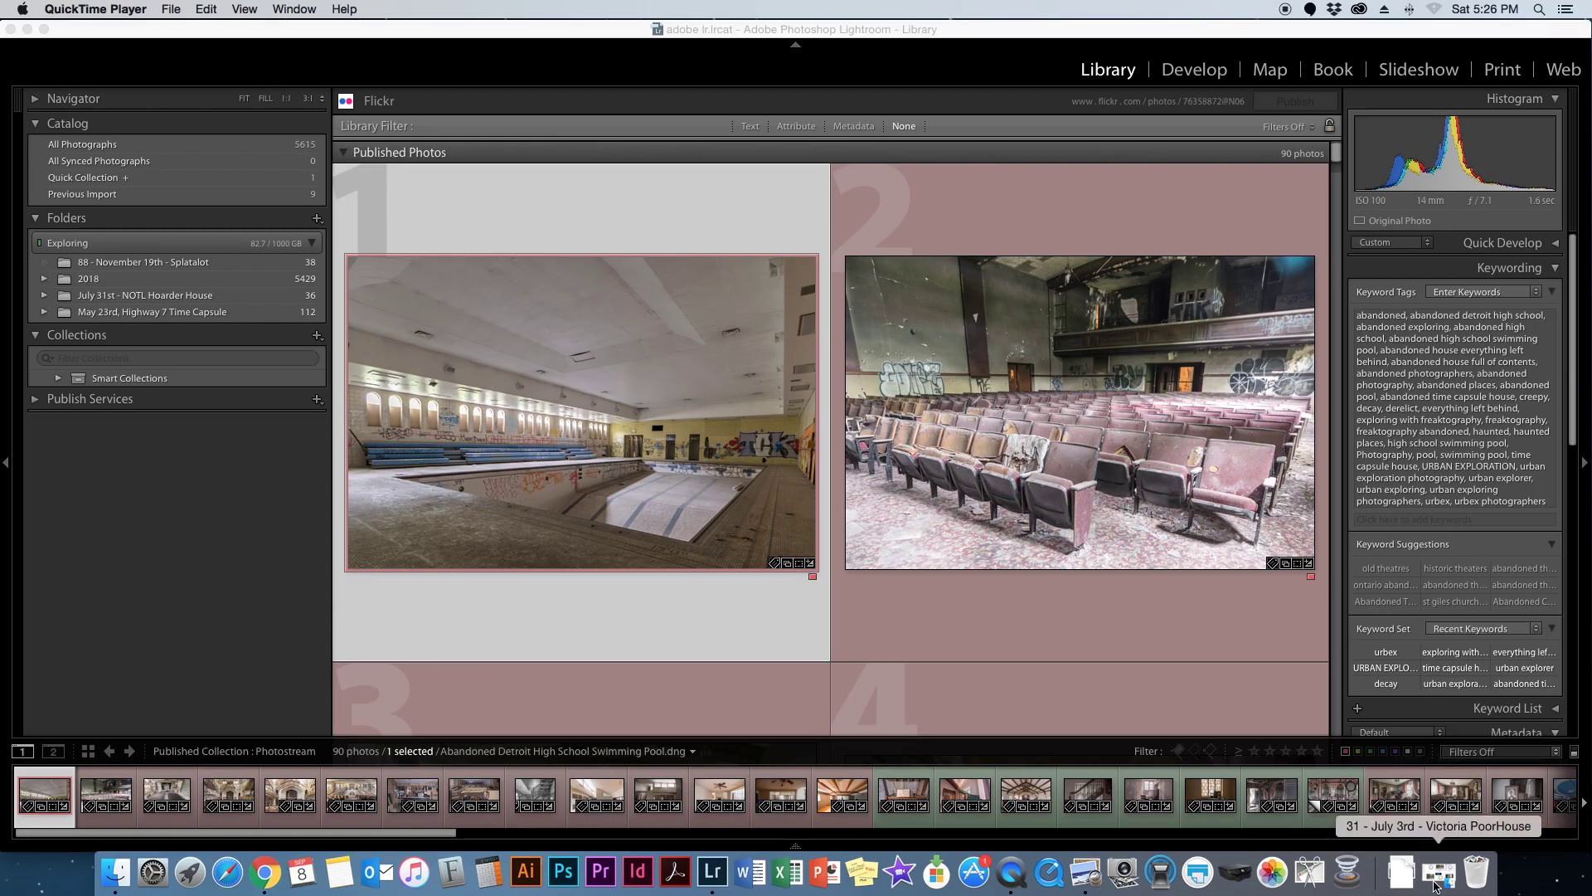
# - Minimise the Lightroom window to reach the three photos open in Preview
pyautogui.rightClick(118, 879)
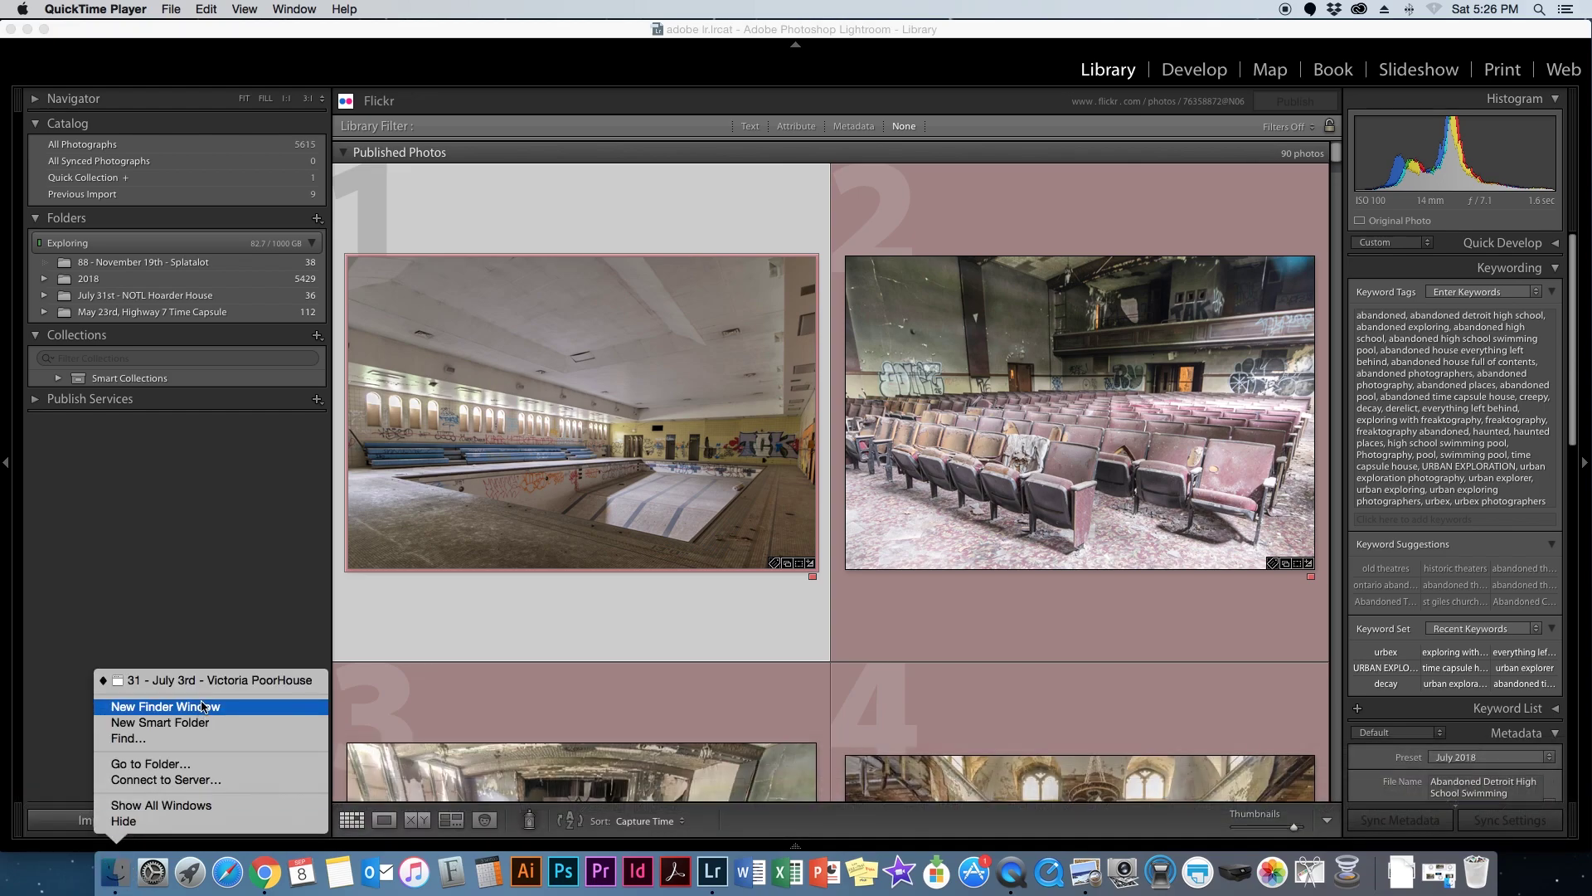
pyautogui.click(33, 884)
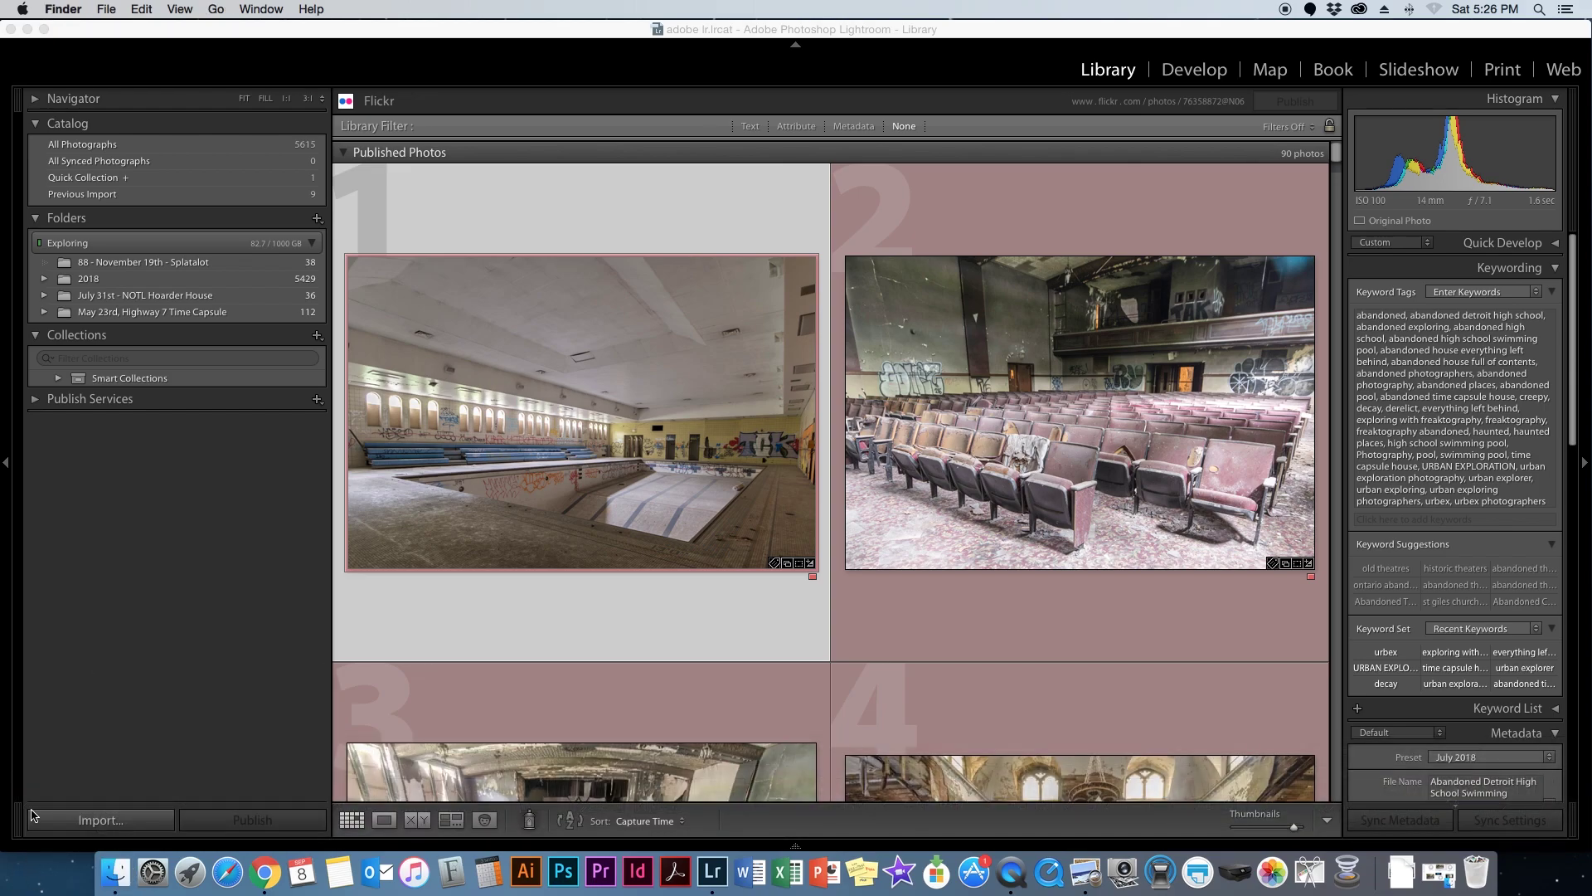
pyautogui.click(29, 30)
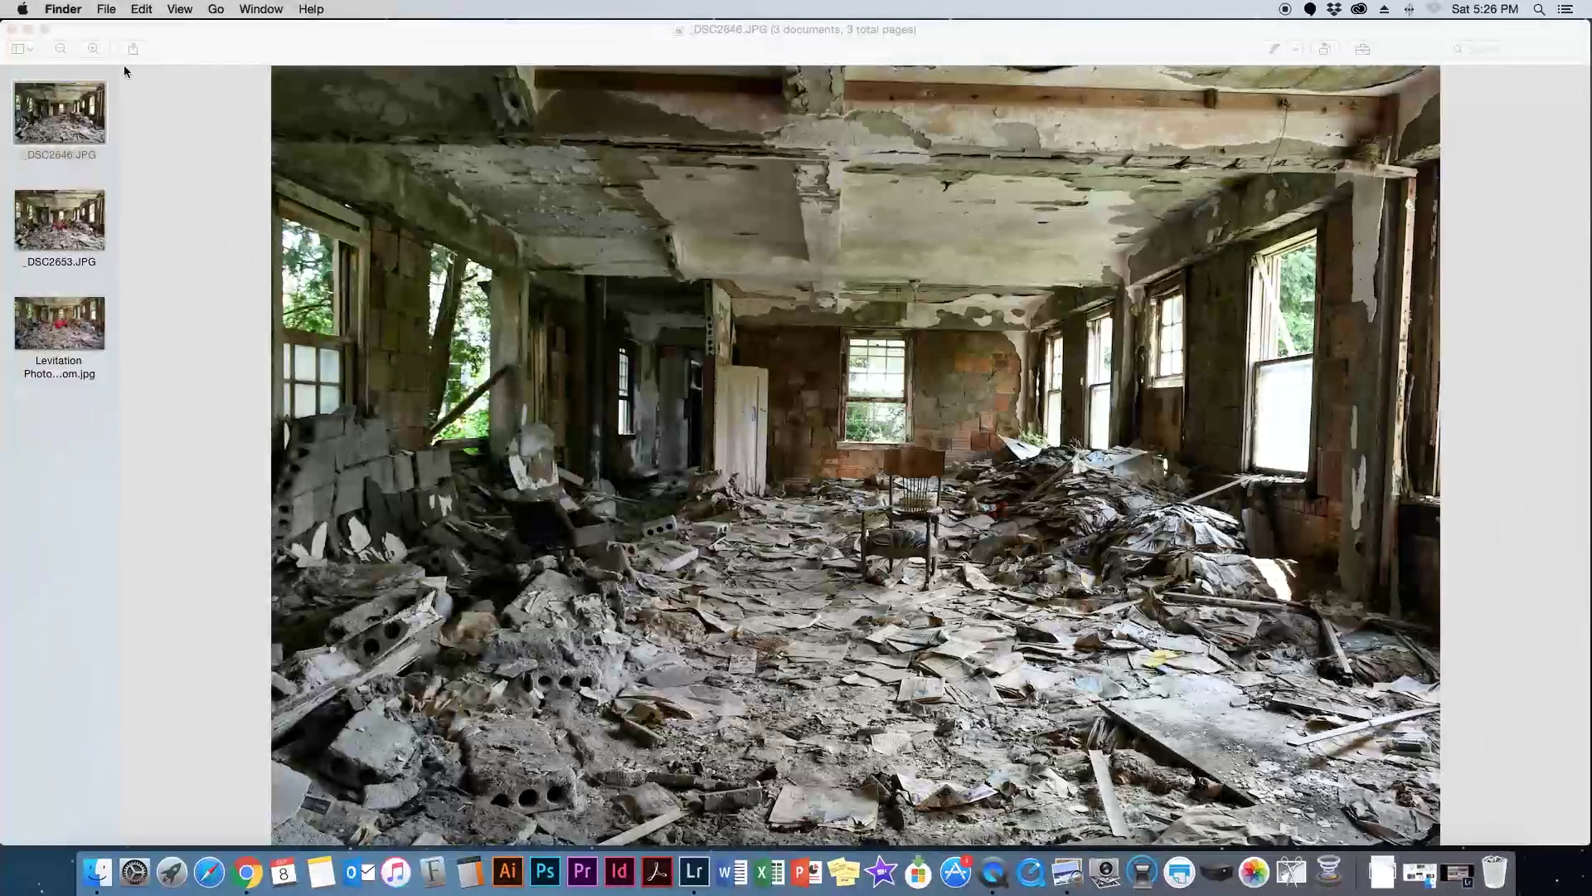
# - Examine the empty room shot _DSC2646.JPG, the model on the stool in _DSC2653.JPG, and the finished levitation composite
pyautogui.click(71, 127)
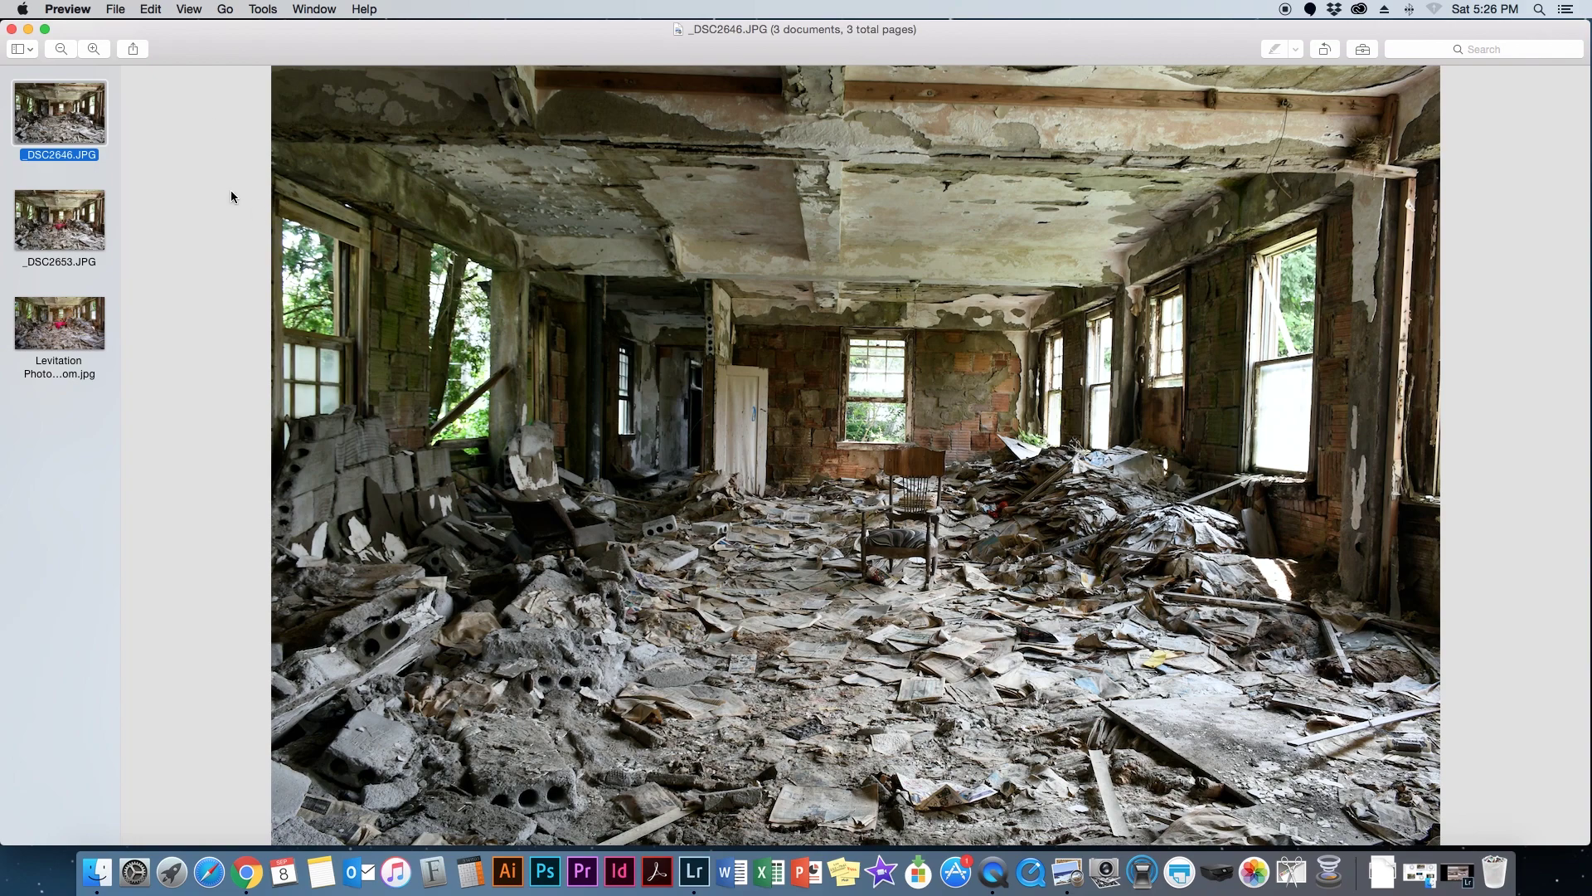
pyautogui.click(67, 224)
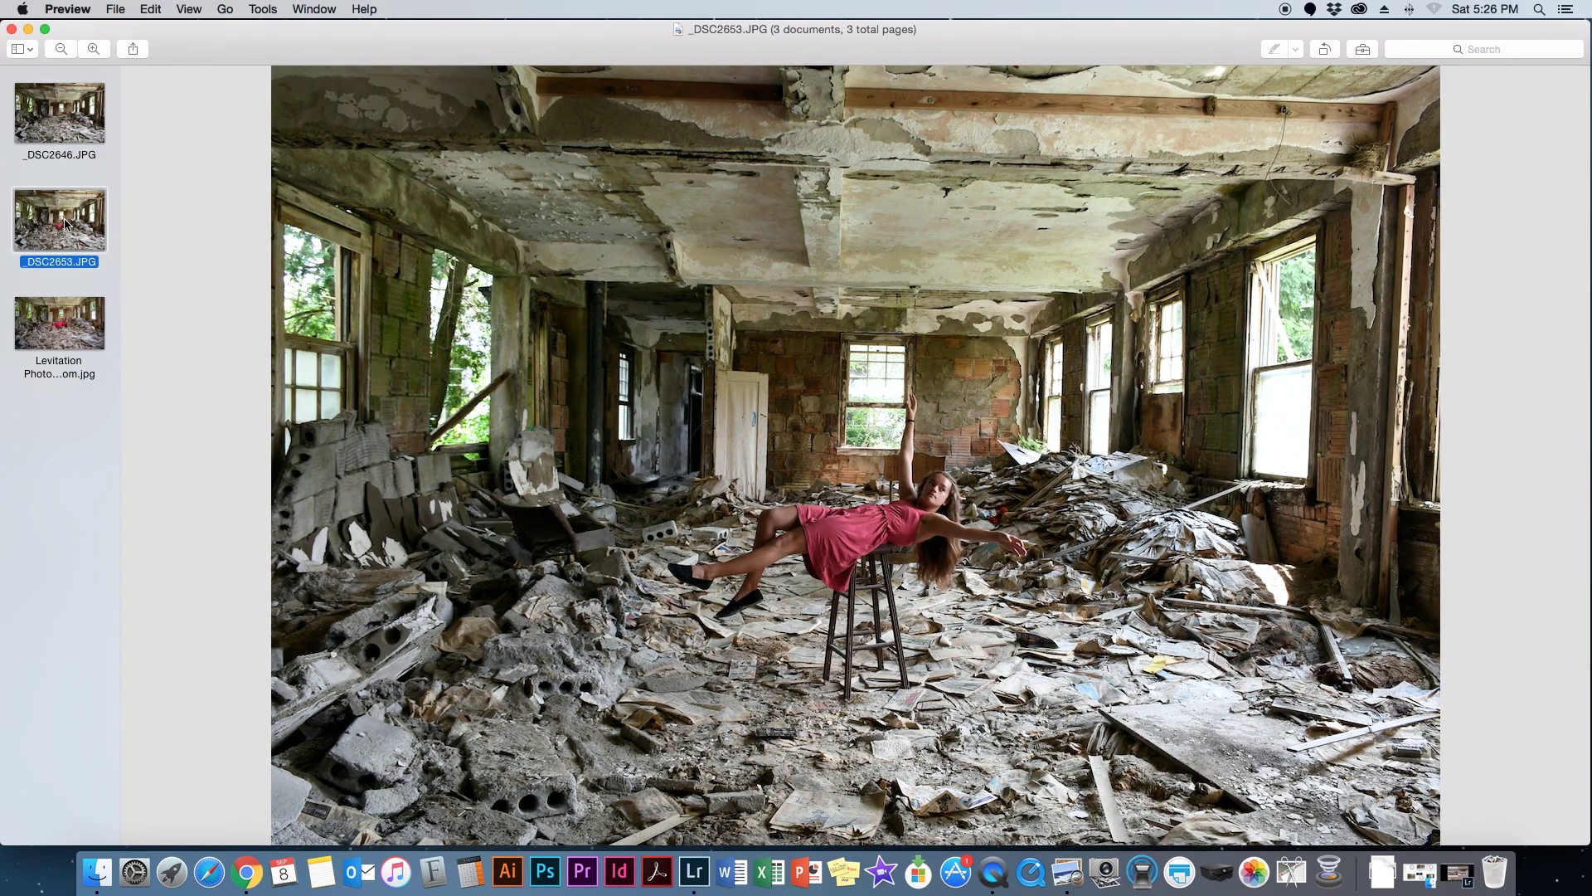
pyautogui.click(71, 341)
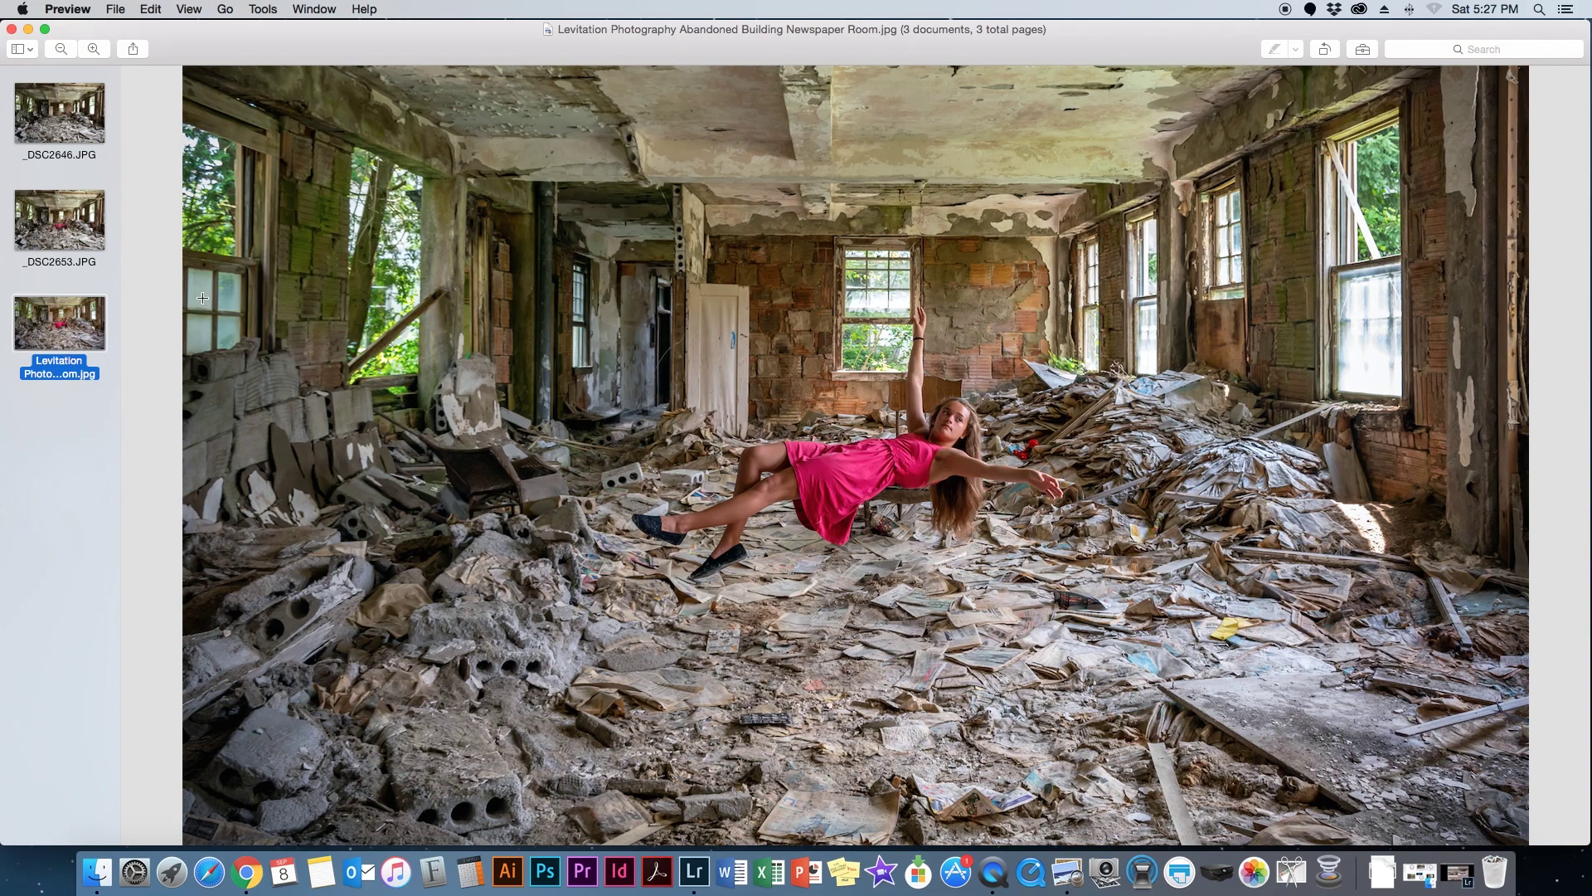
pyautogui.click(73, 131)
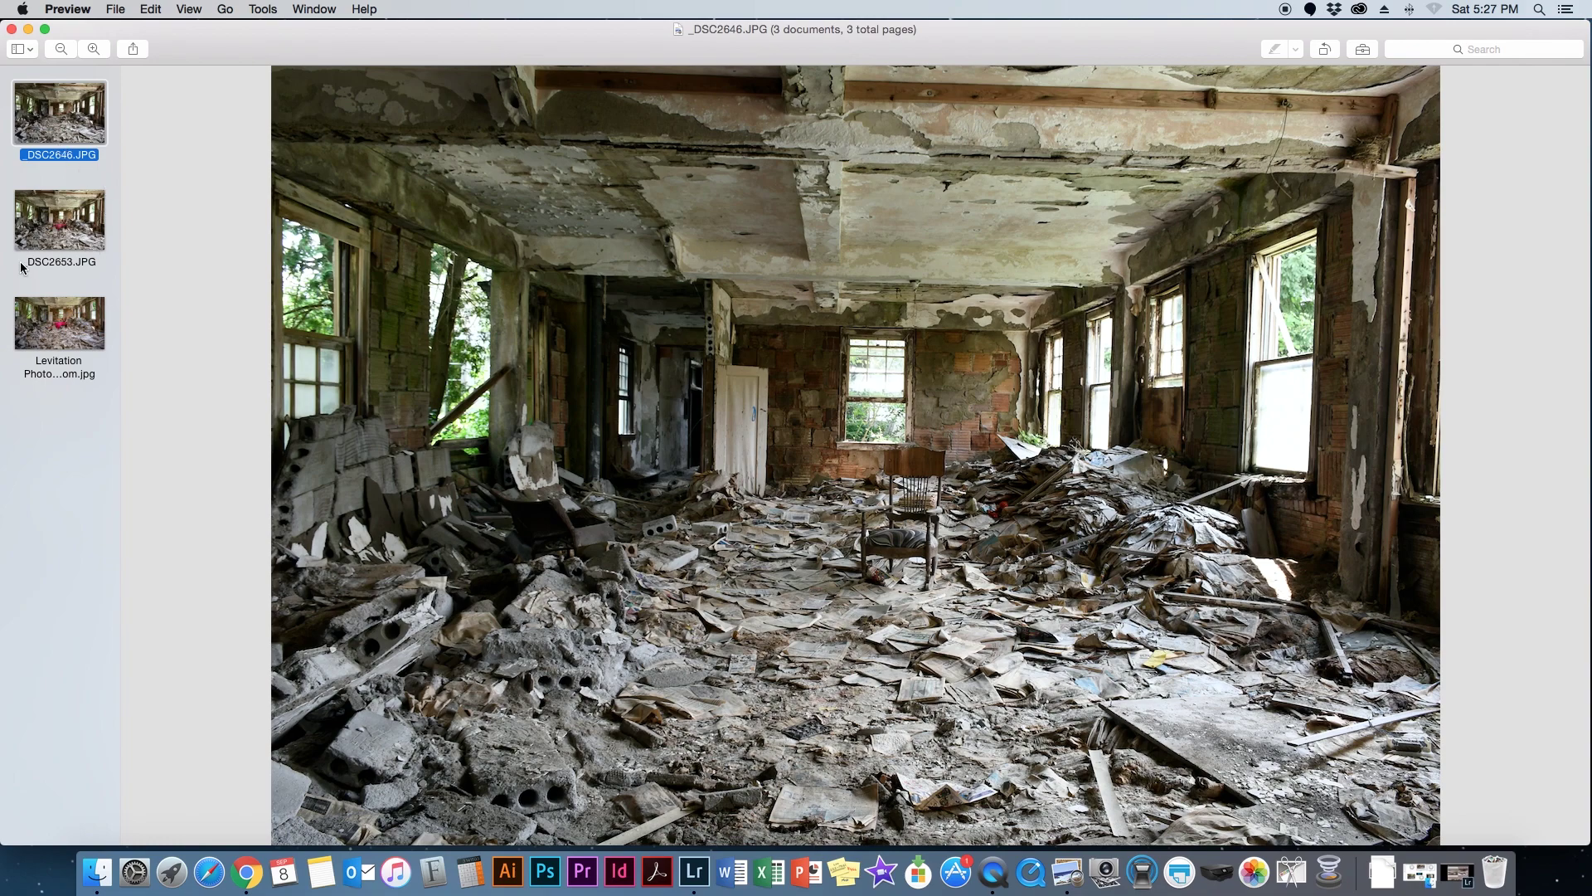
pyautogui.click(70, 234)
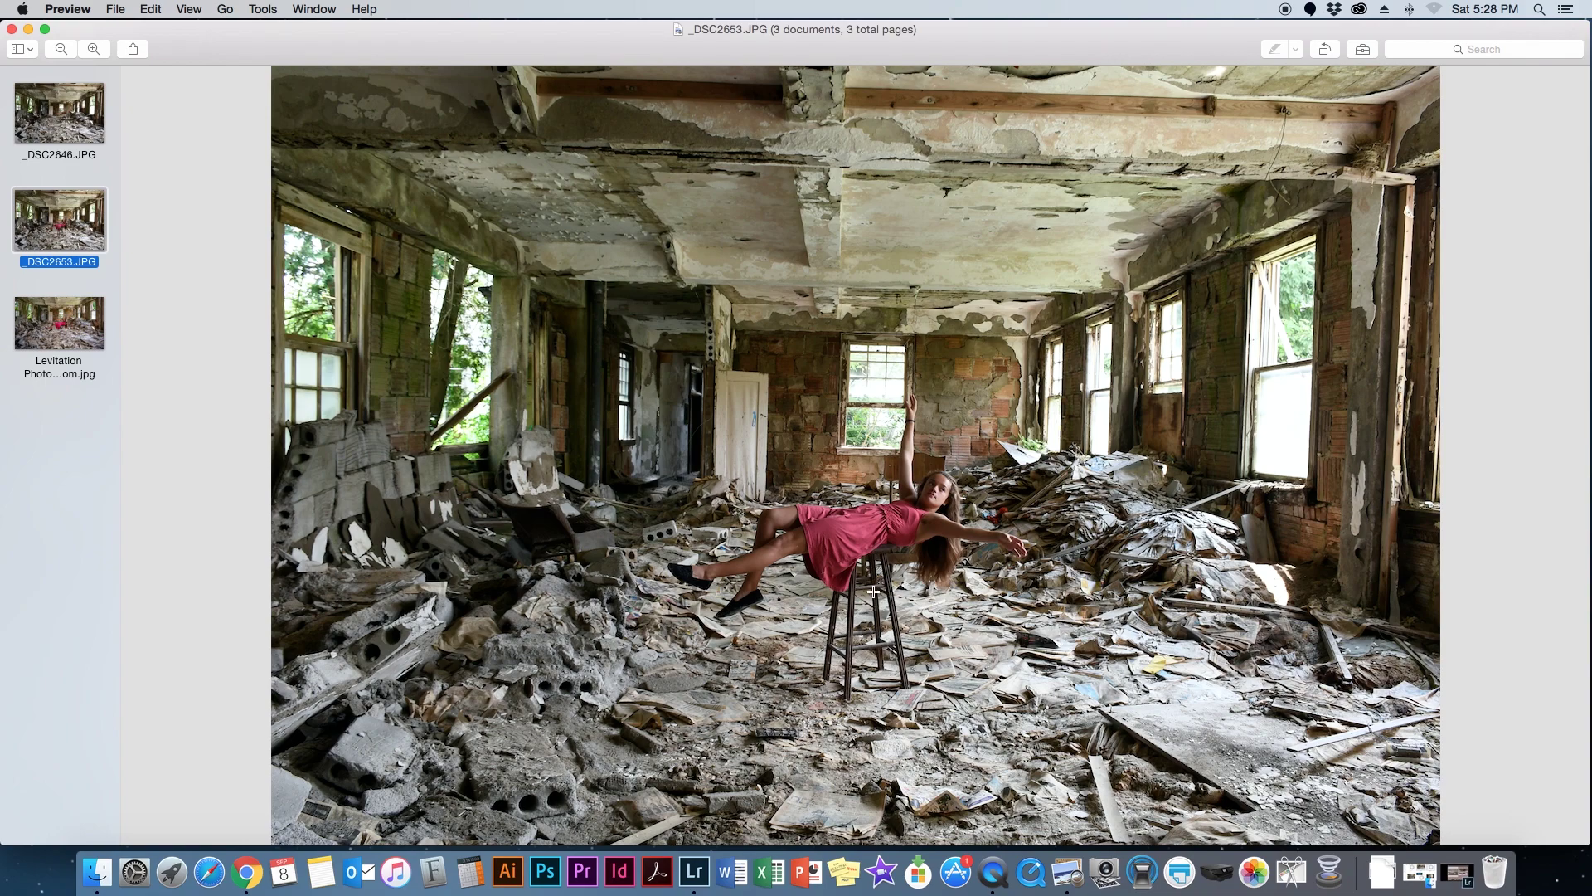
pyautogui.click(77, 135)
pyautogui.click(59, 219)
pyautogui.click(58, 329)
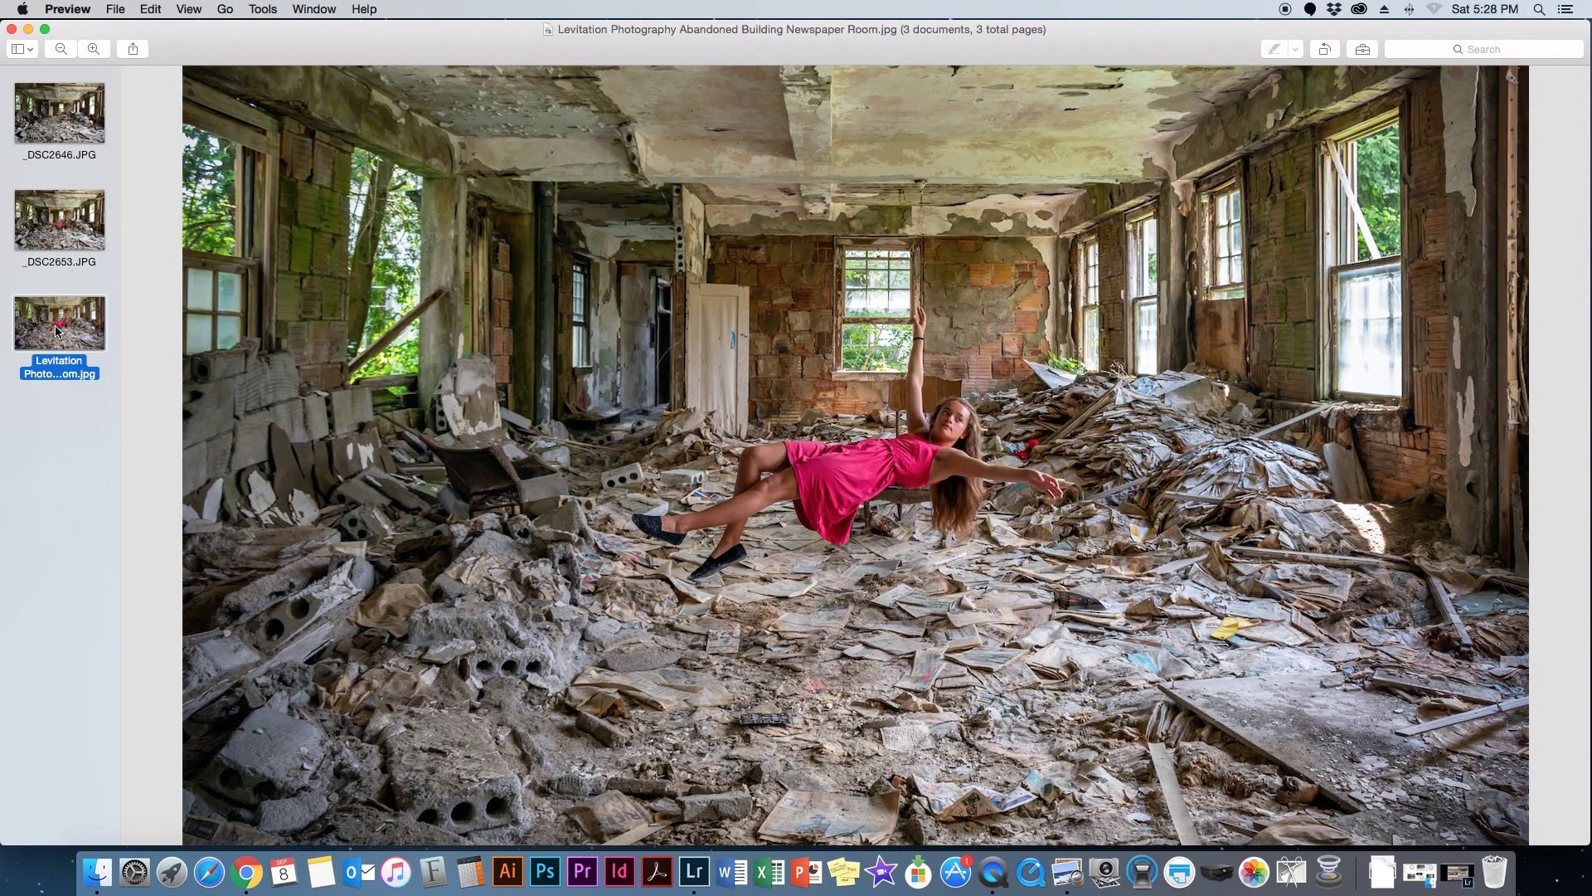
# - Switch to Lightroom and open the photo import window from the Library
pyautogui.click(693, 873)
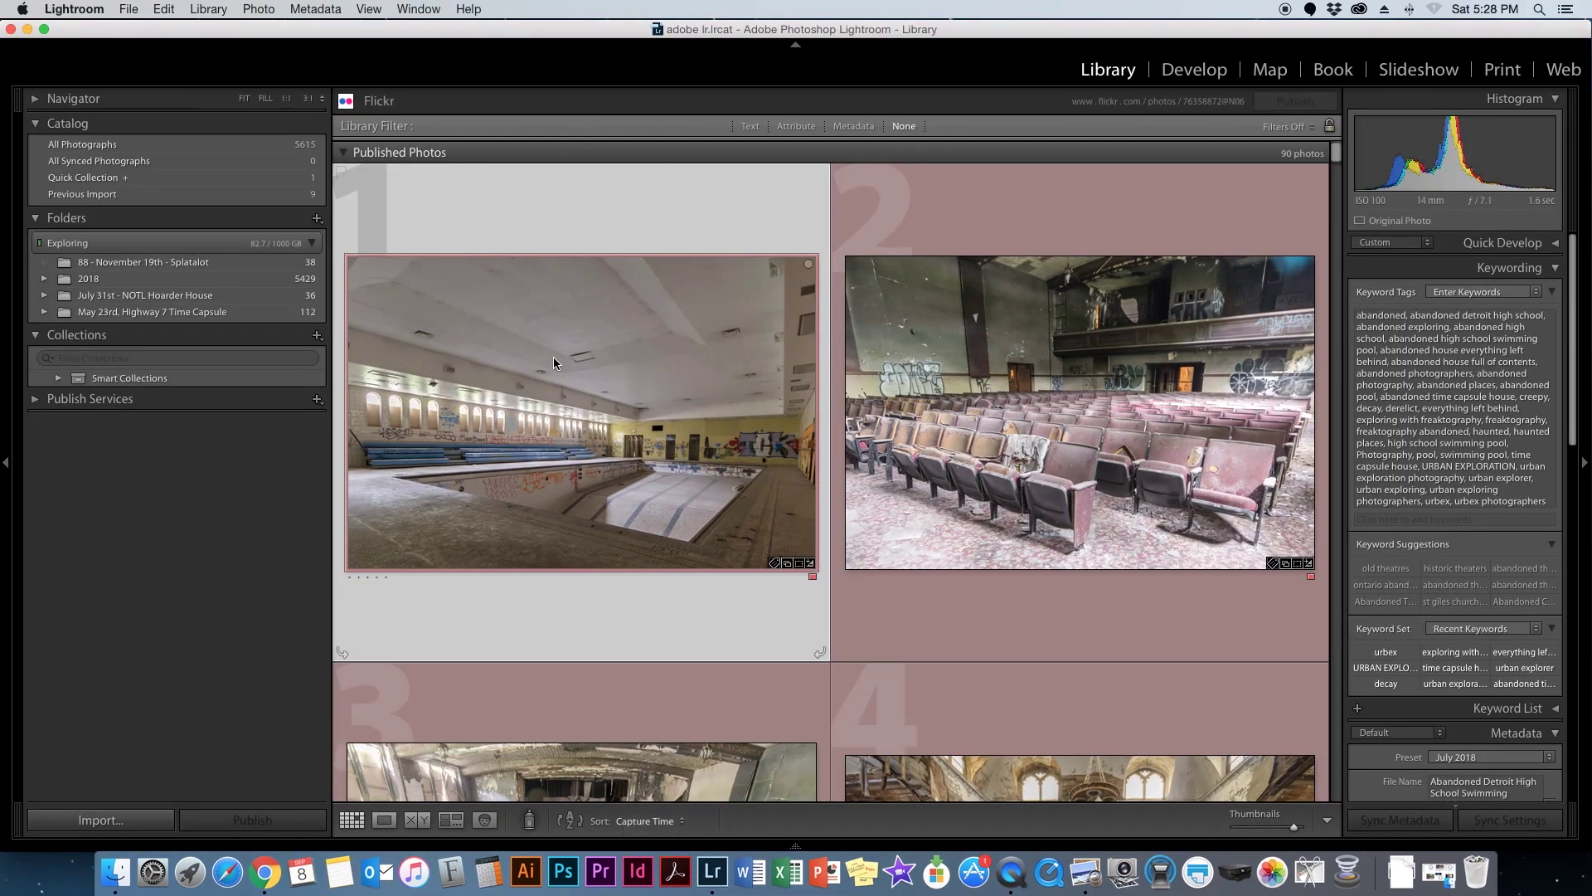
pyautogui.moveTo(554, 358)
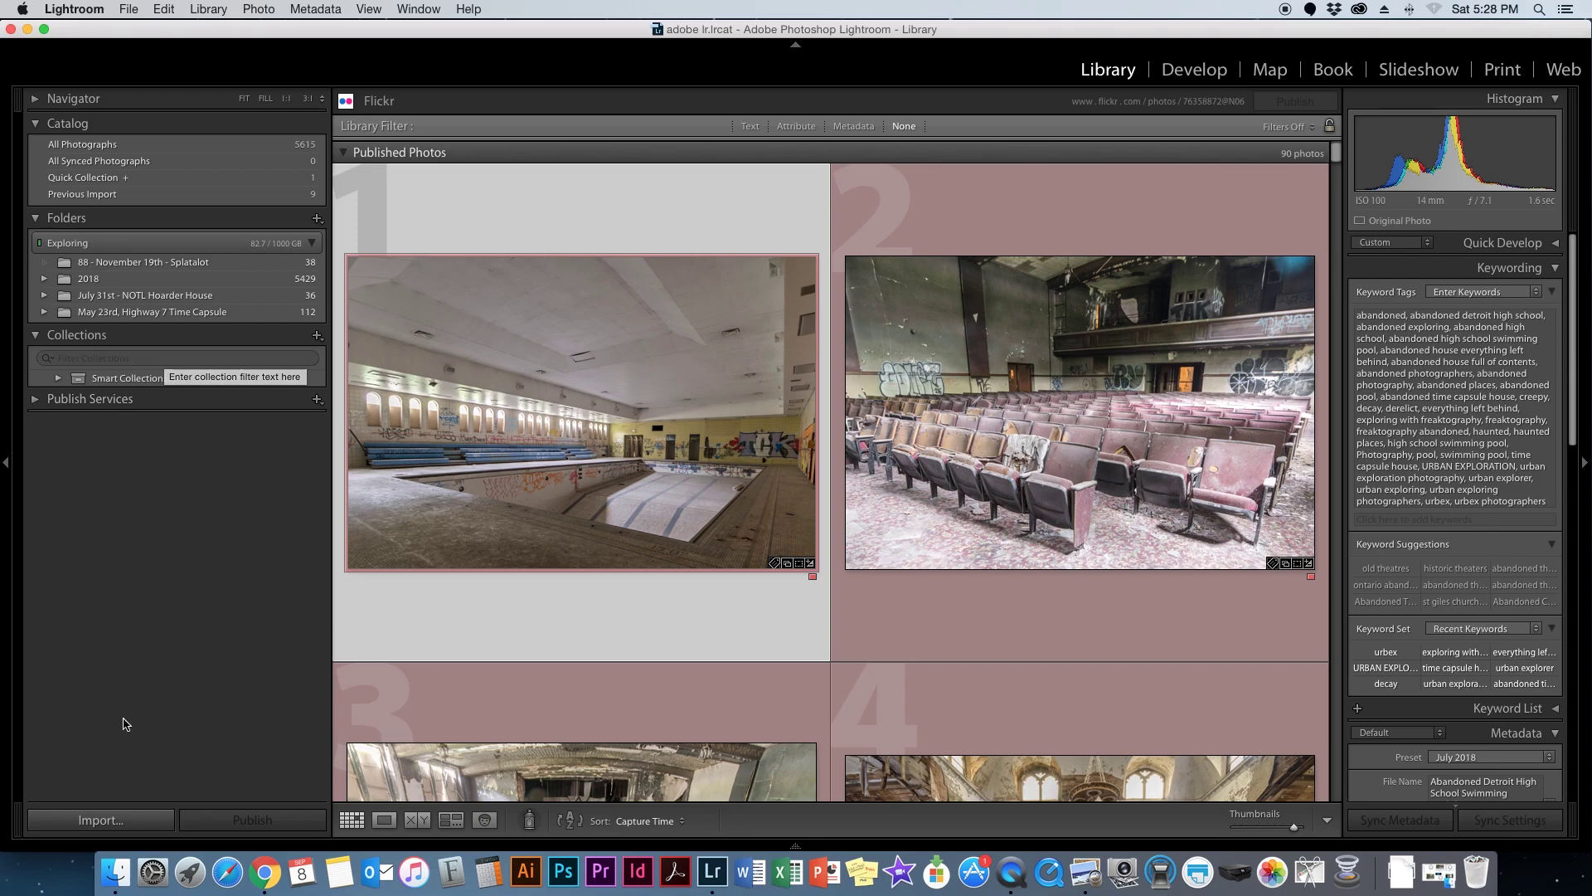
pyautogui.click(83, 819)
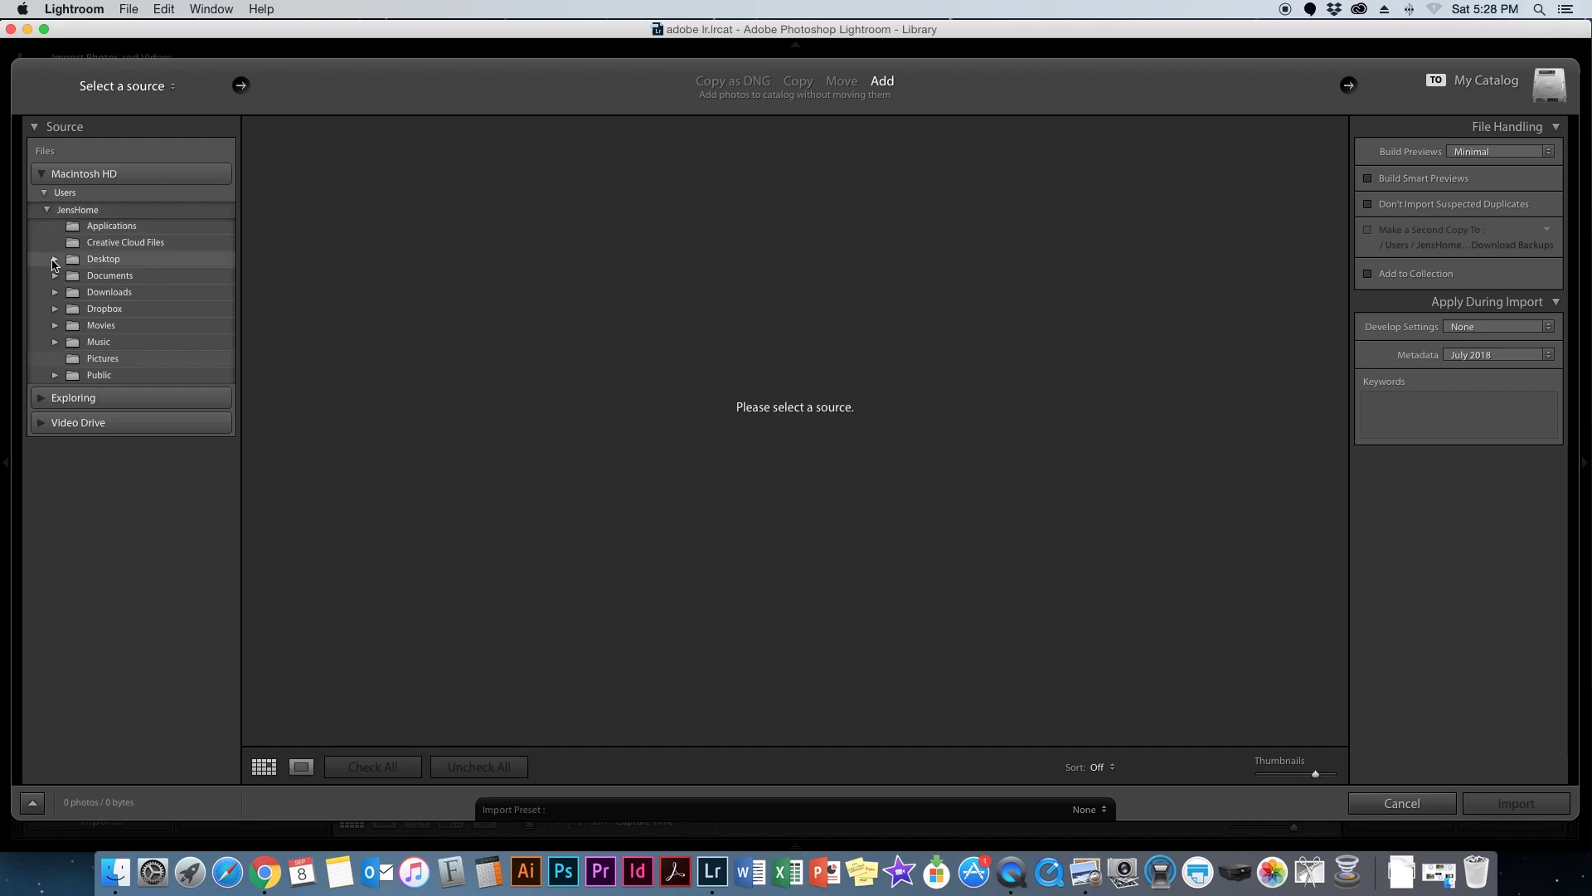
# - Choose the Levitation folder on the Desktop as the source and import its three photos into the catalog
pyautogui.click(55, 260)
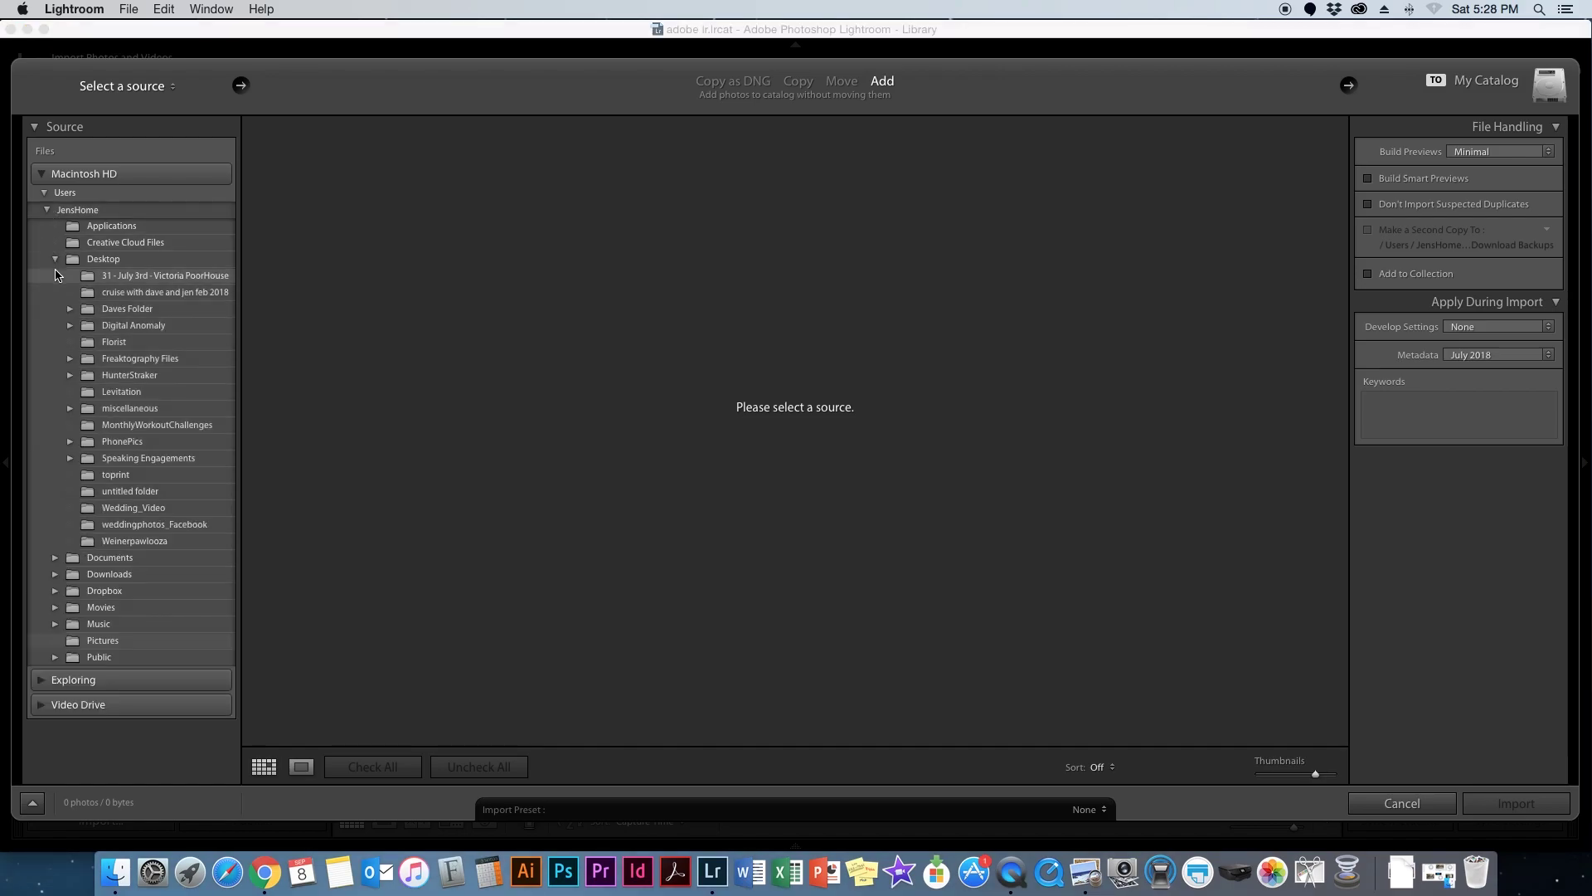
pyautogui.click(117, 494)
pyautogui.click(122, 442)
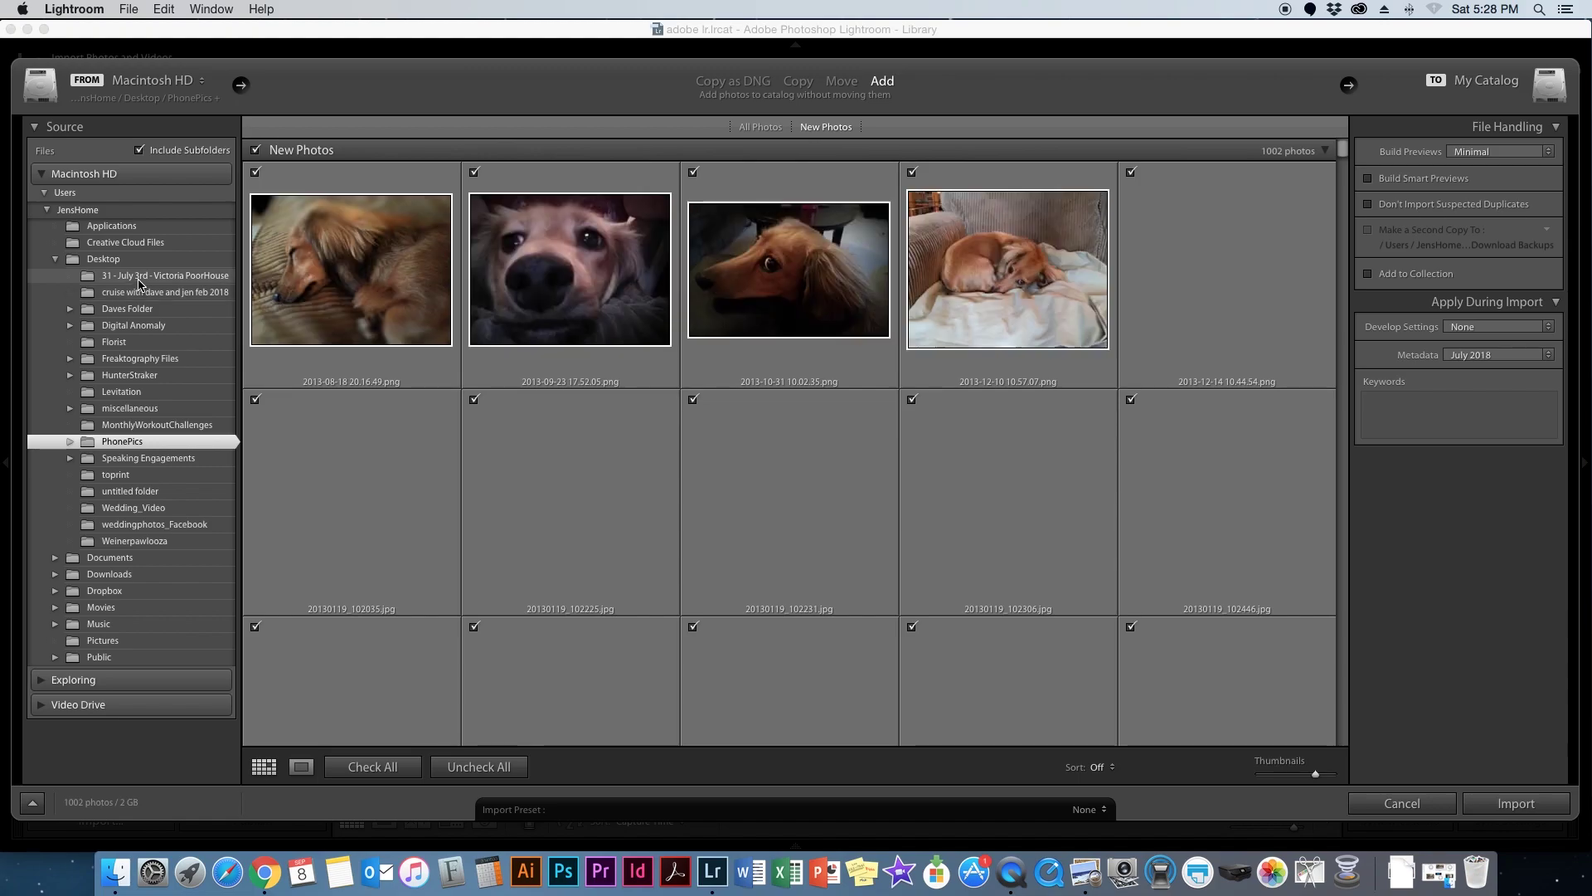
pyautogui.click(138, 278)
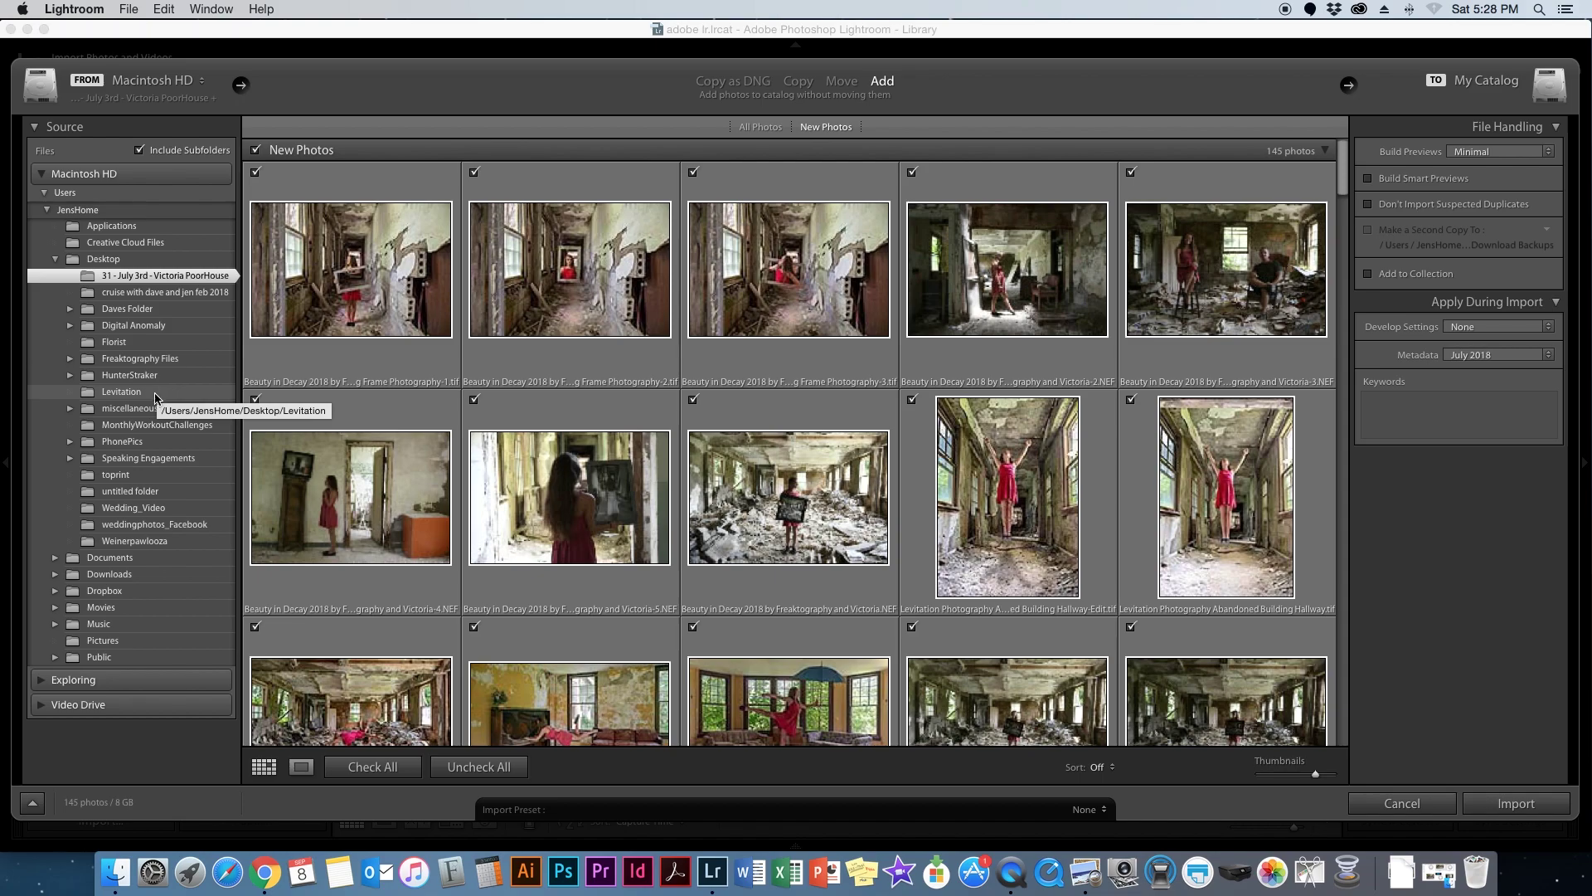
pyautogui.click(104, 394)
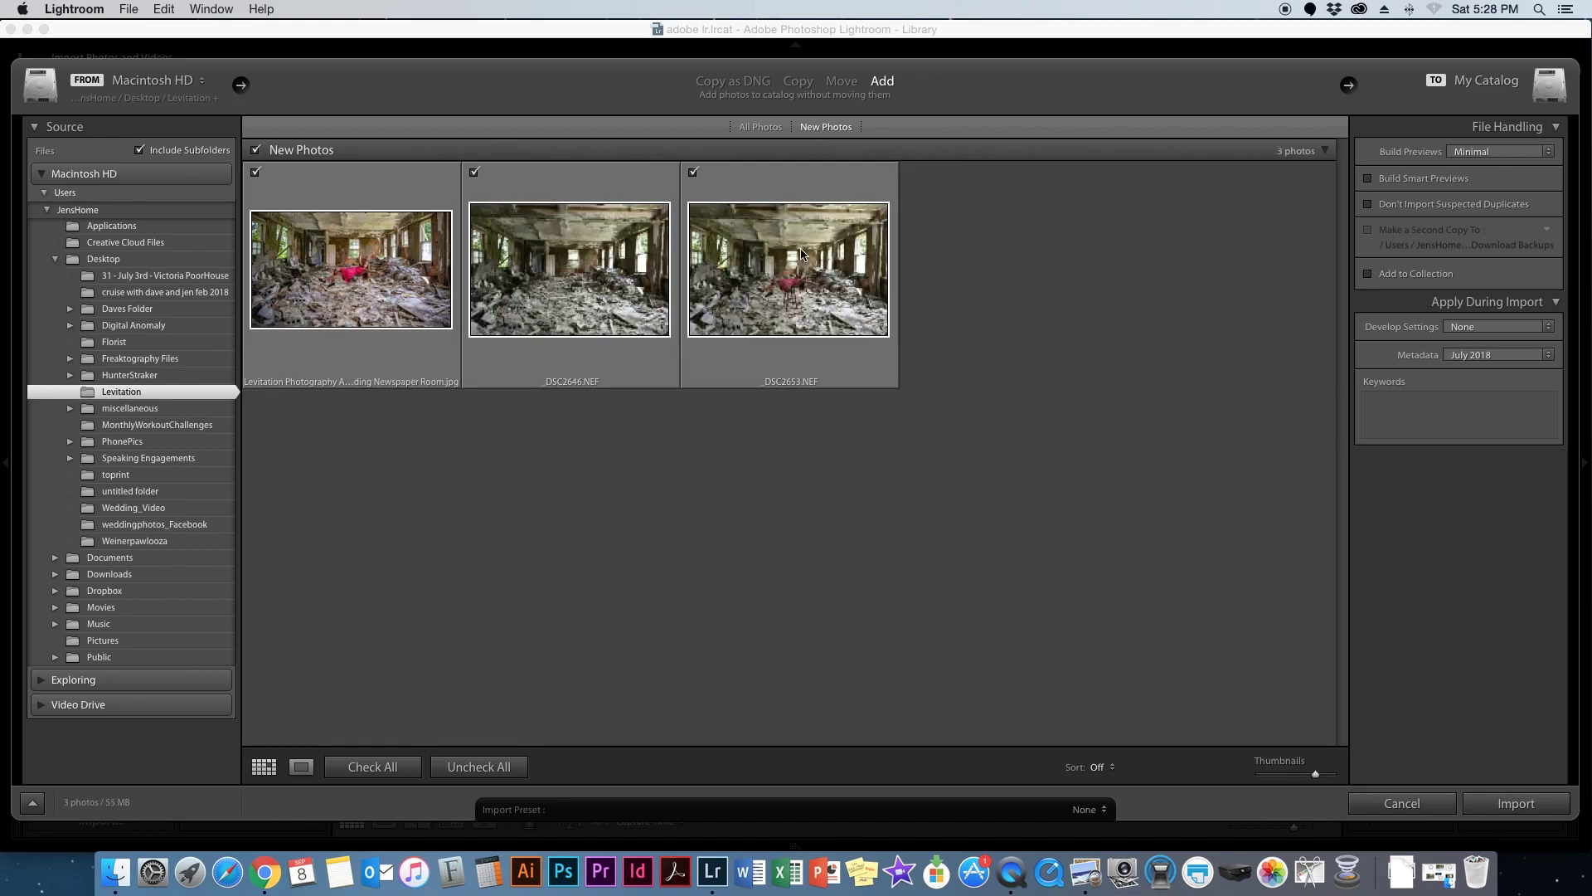
pyautogui.click(1503, 807)
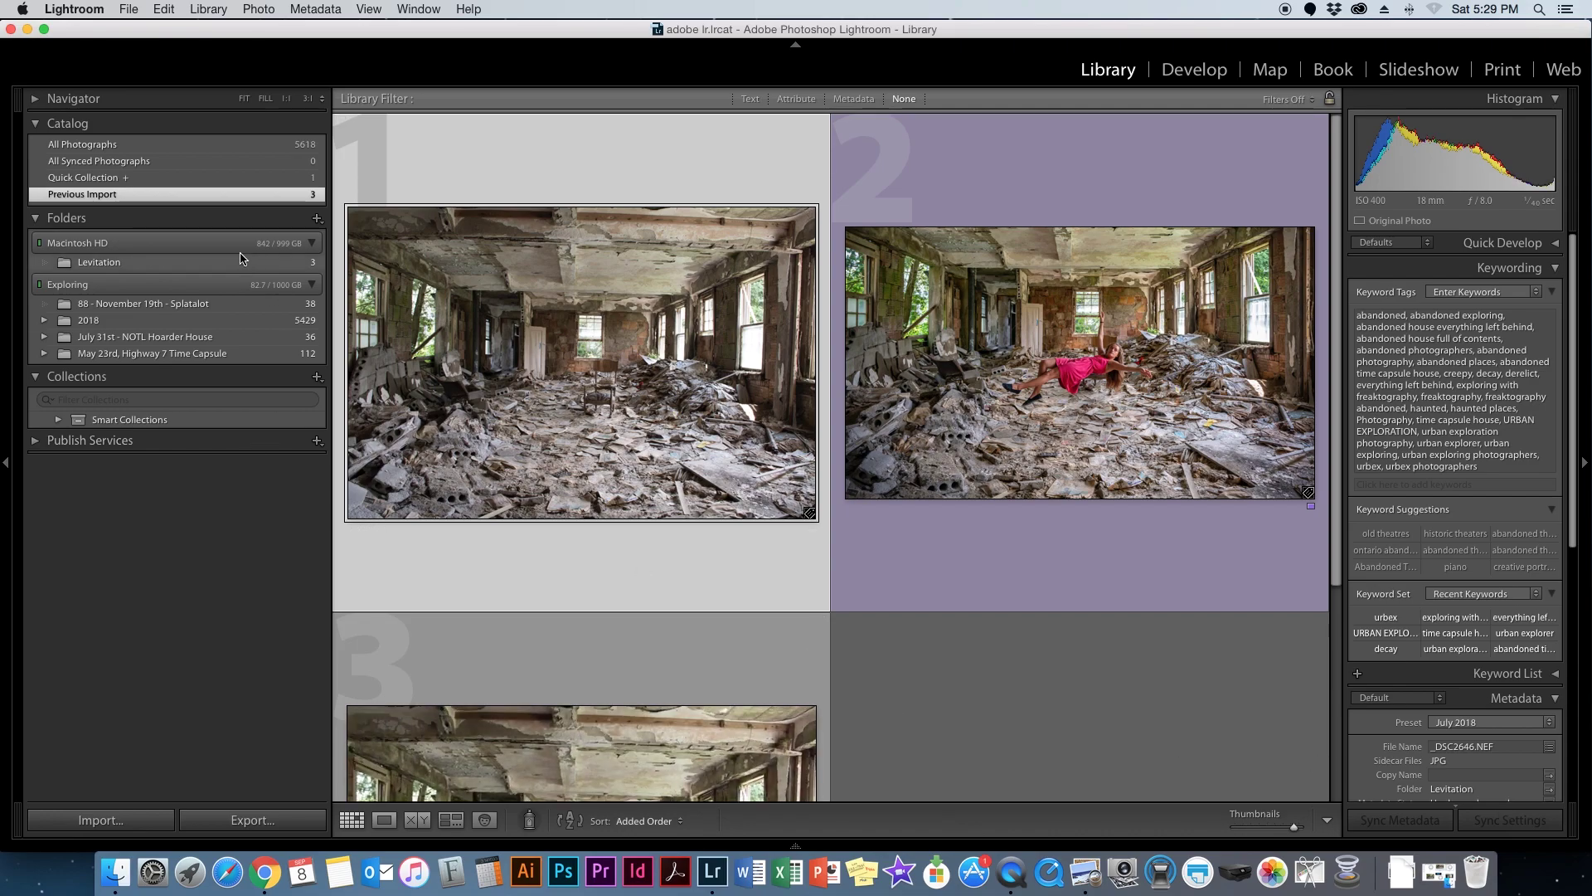
# - Remove the finished levitation composite from Lightroom without deleting it from disk
pyautogui.scroll(-3, 678, 379)
pyautogui.scroll(3, 829, 381)
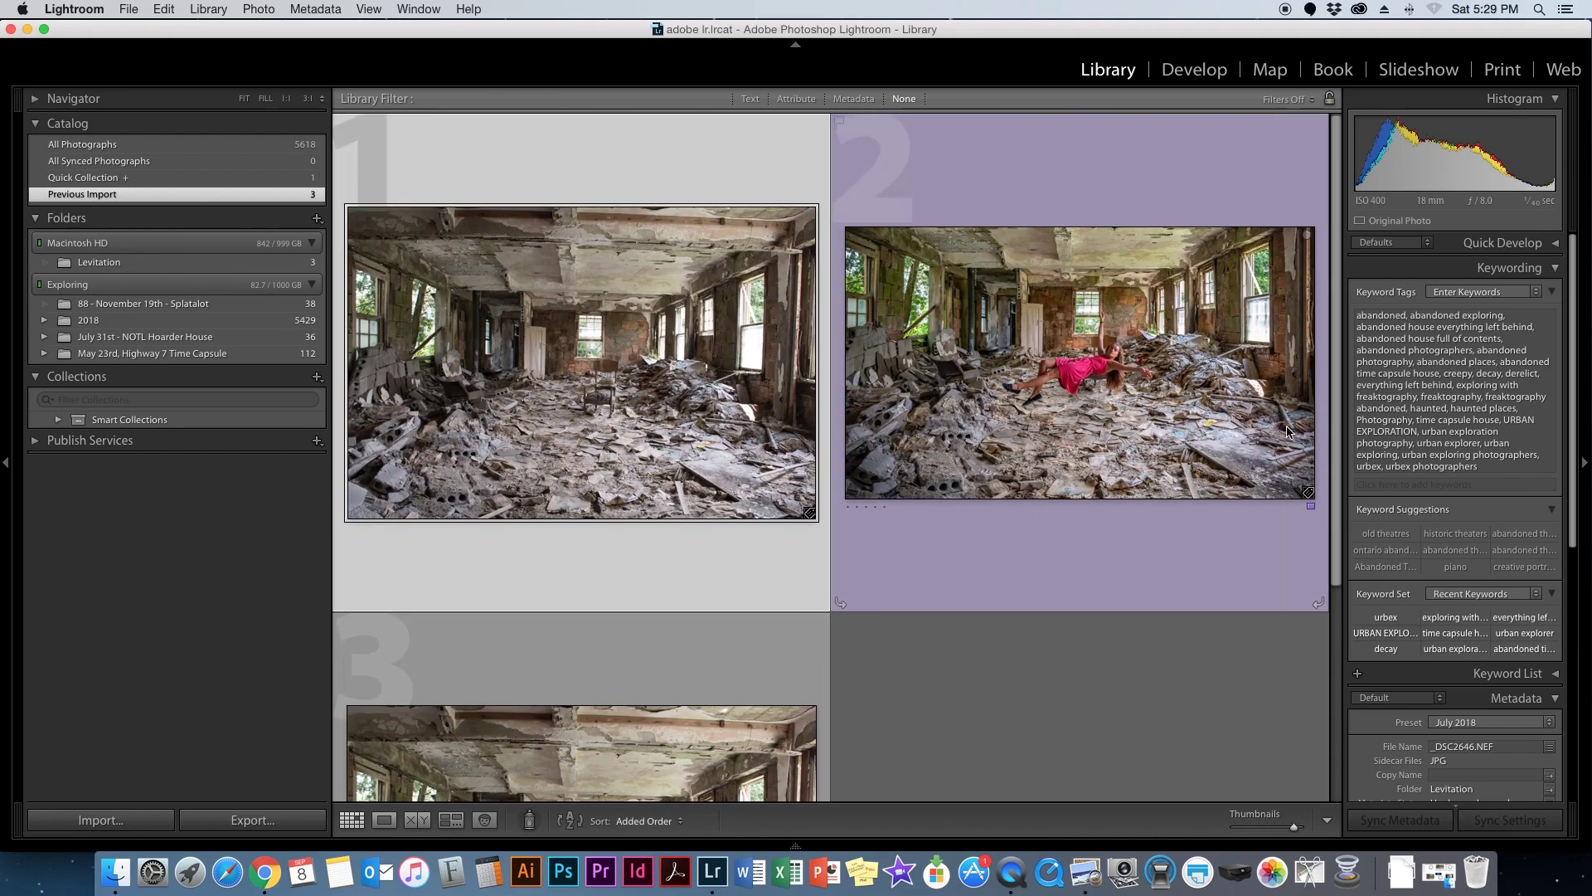
pyautogui.click(1130, 388)
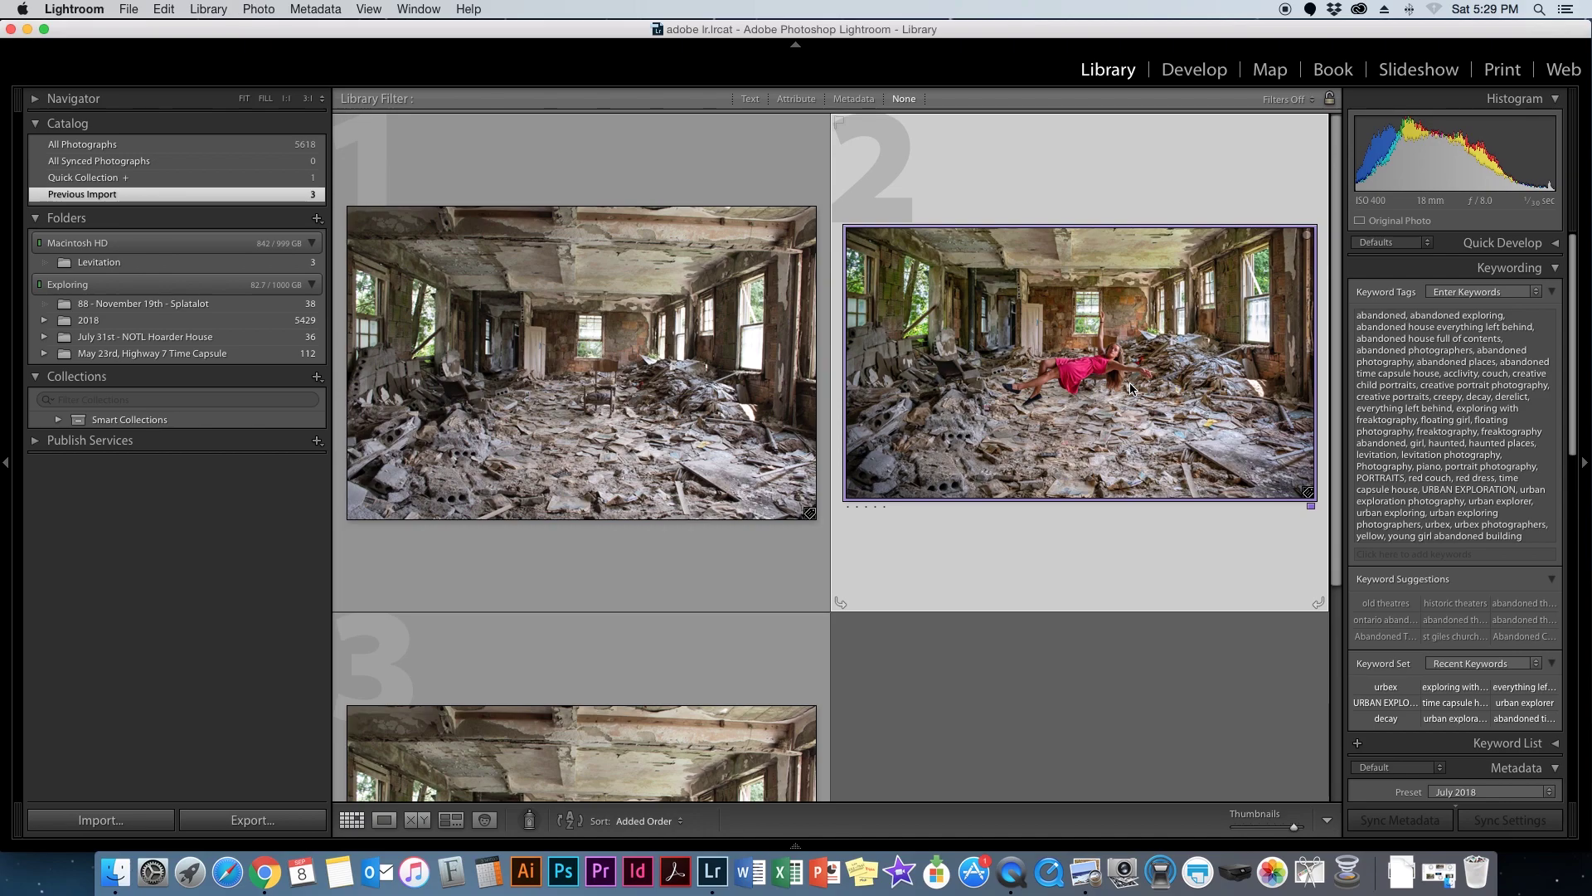
pyautogui.press('BackSpace')
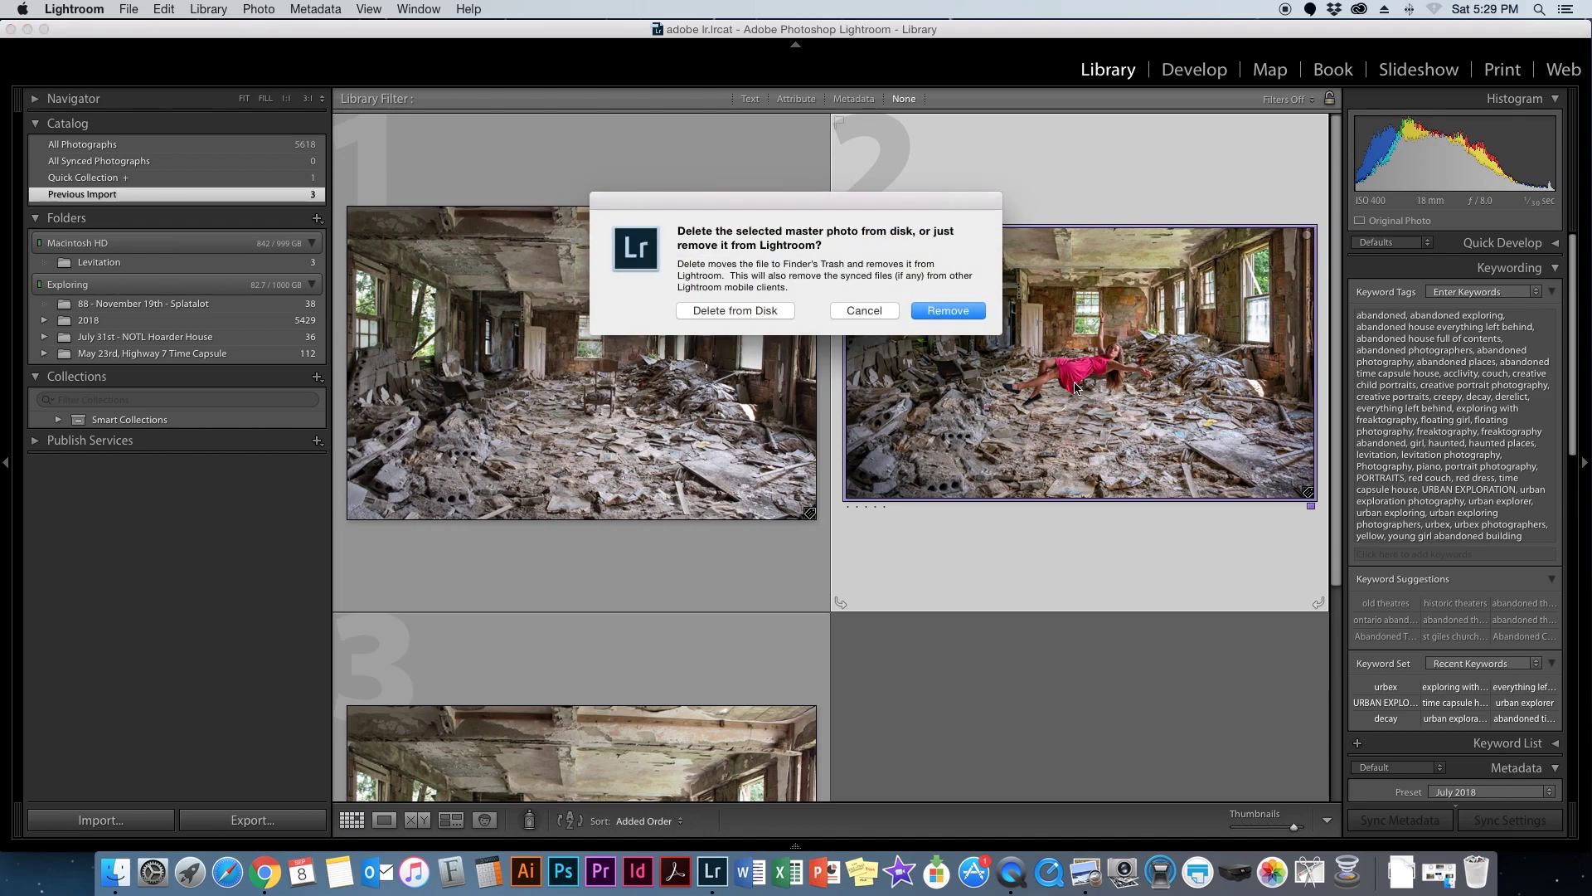
pyautogui.click(962, 316)
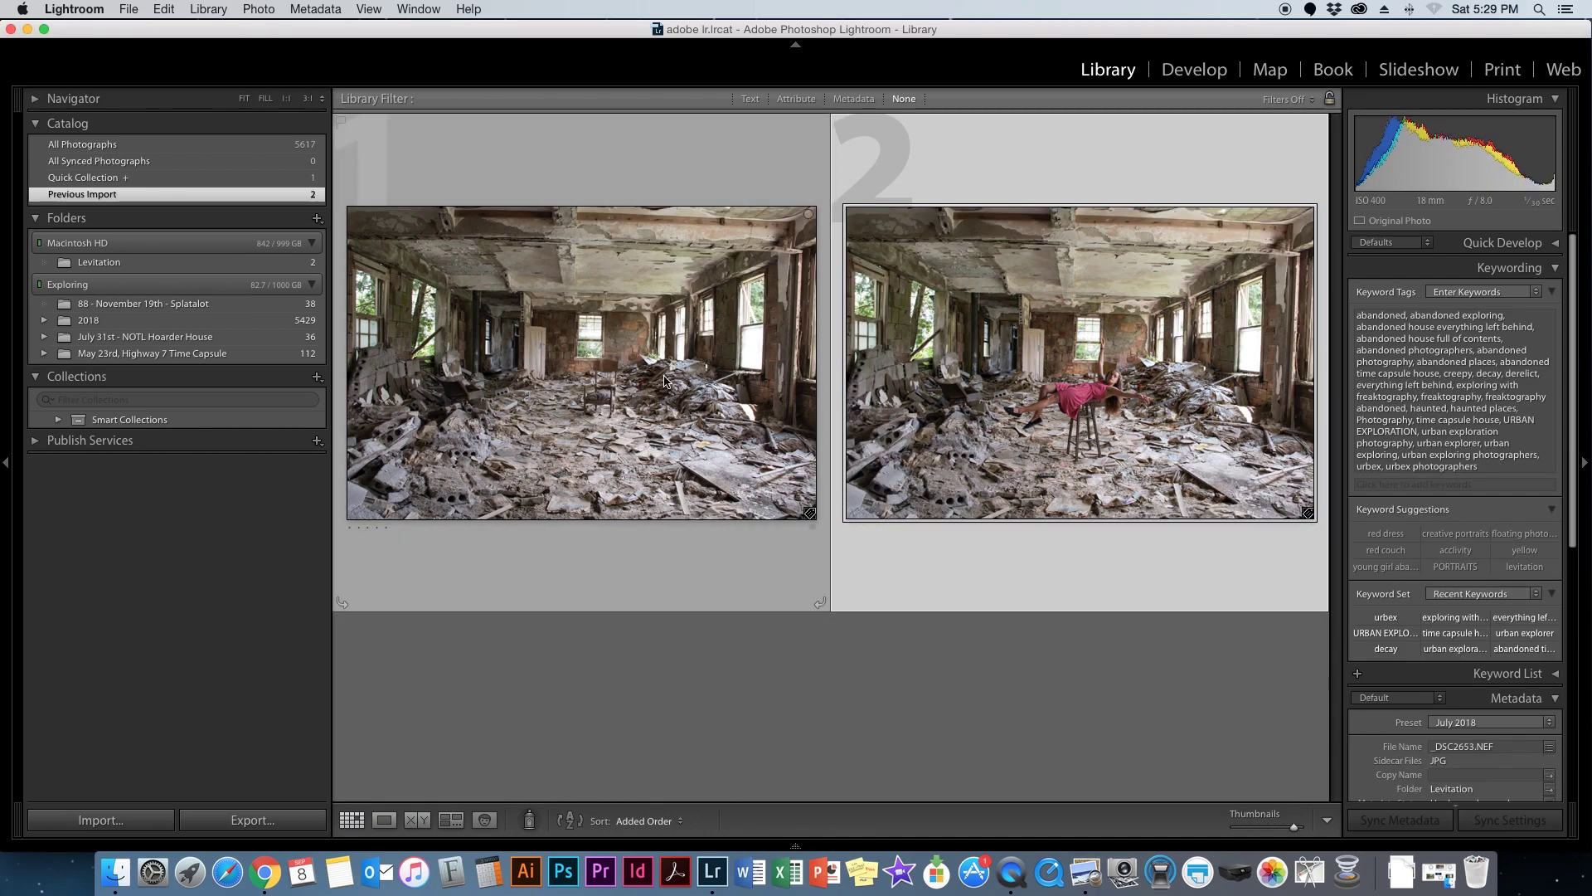
# - Select both remaining room photos together and take them into the Develop module
pyautogui.click(1069, 423)
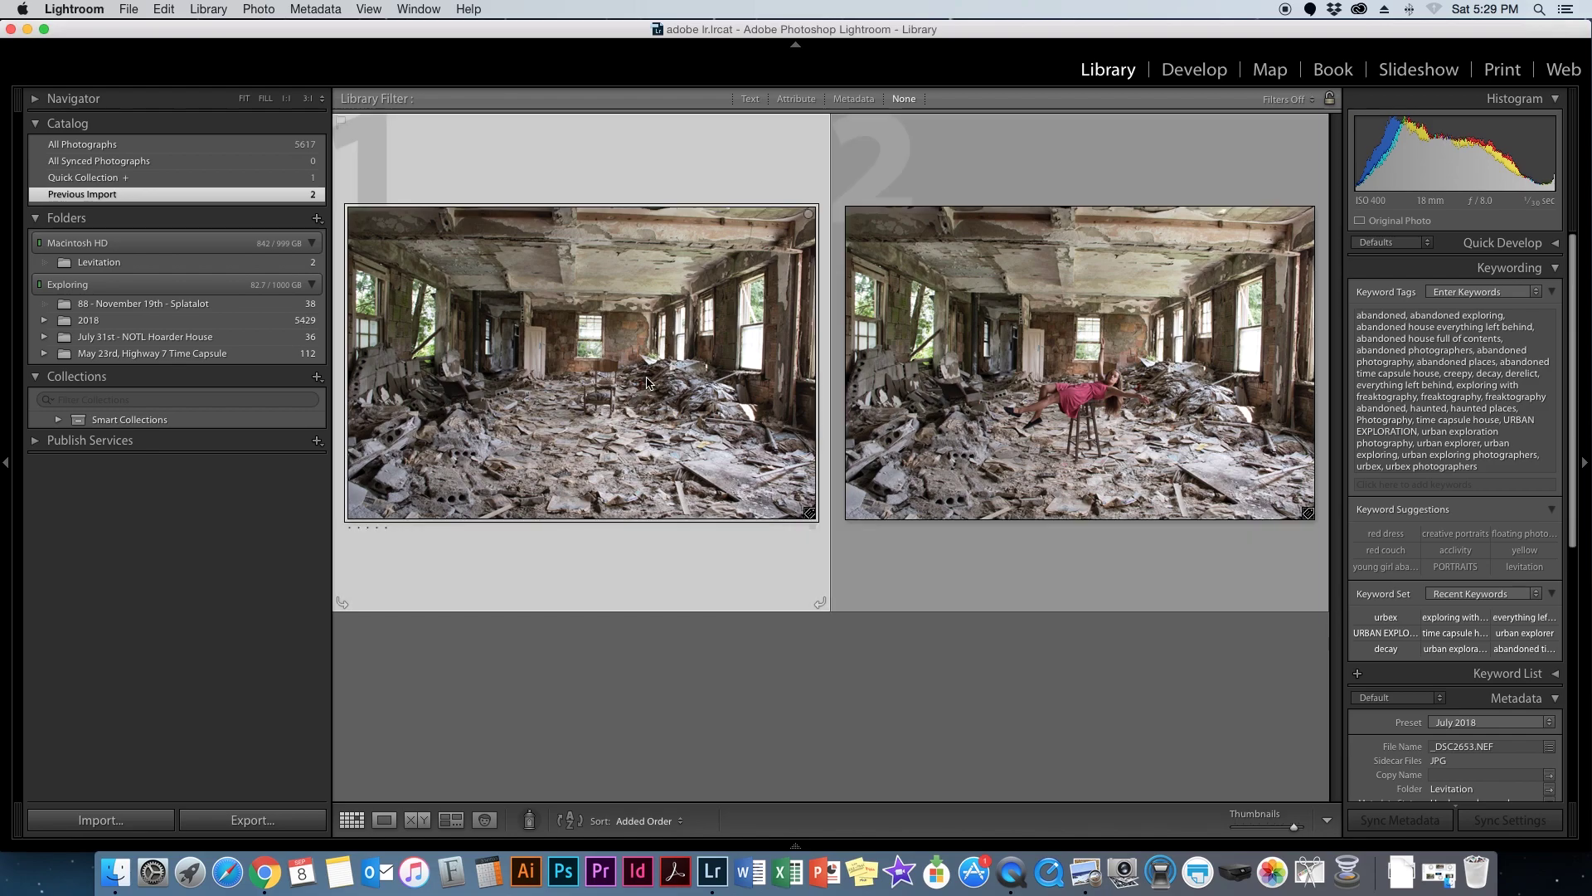
pyautogui.press('super+a')
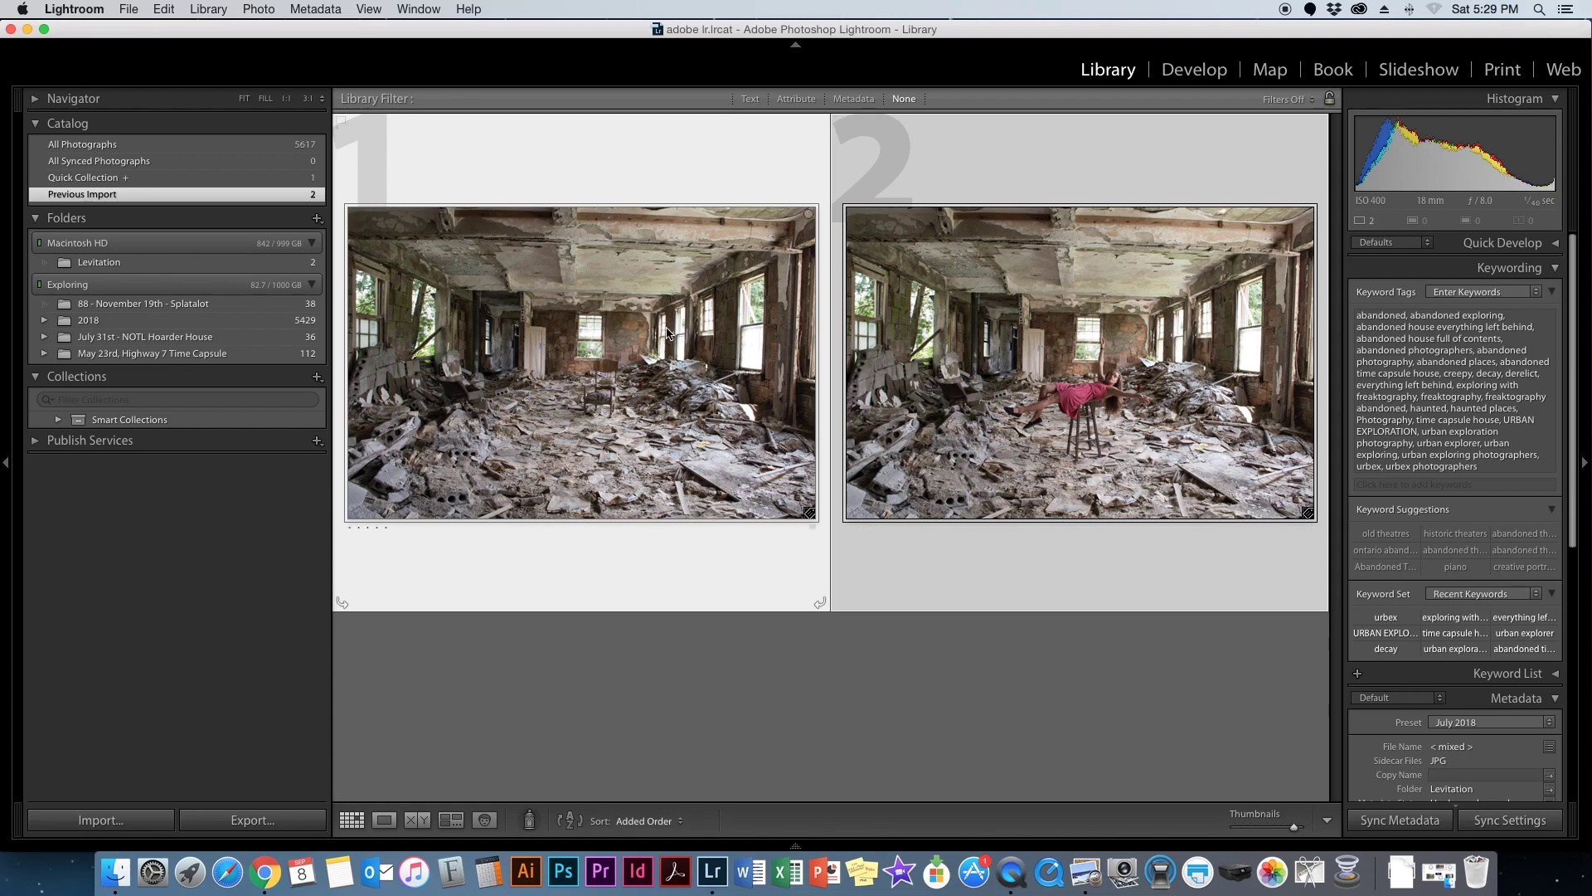
pyautogui.click(543, 335)
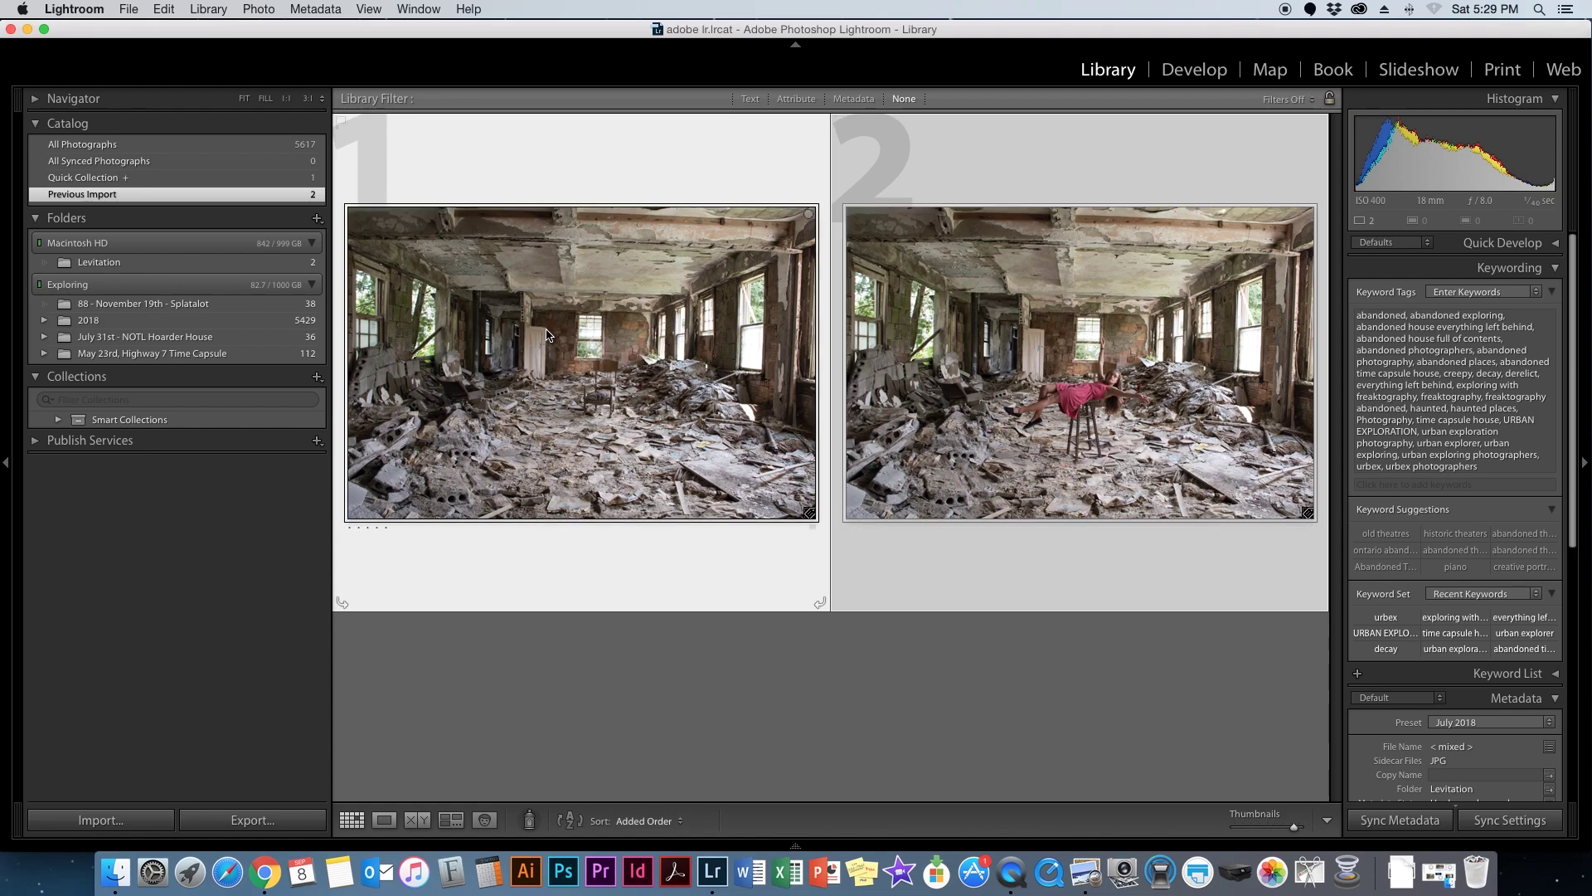
pyautogui.click(972, 351)
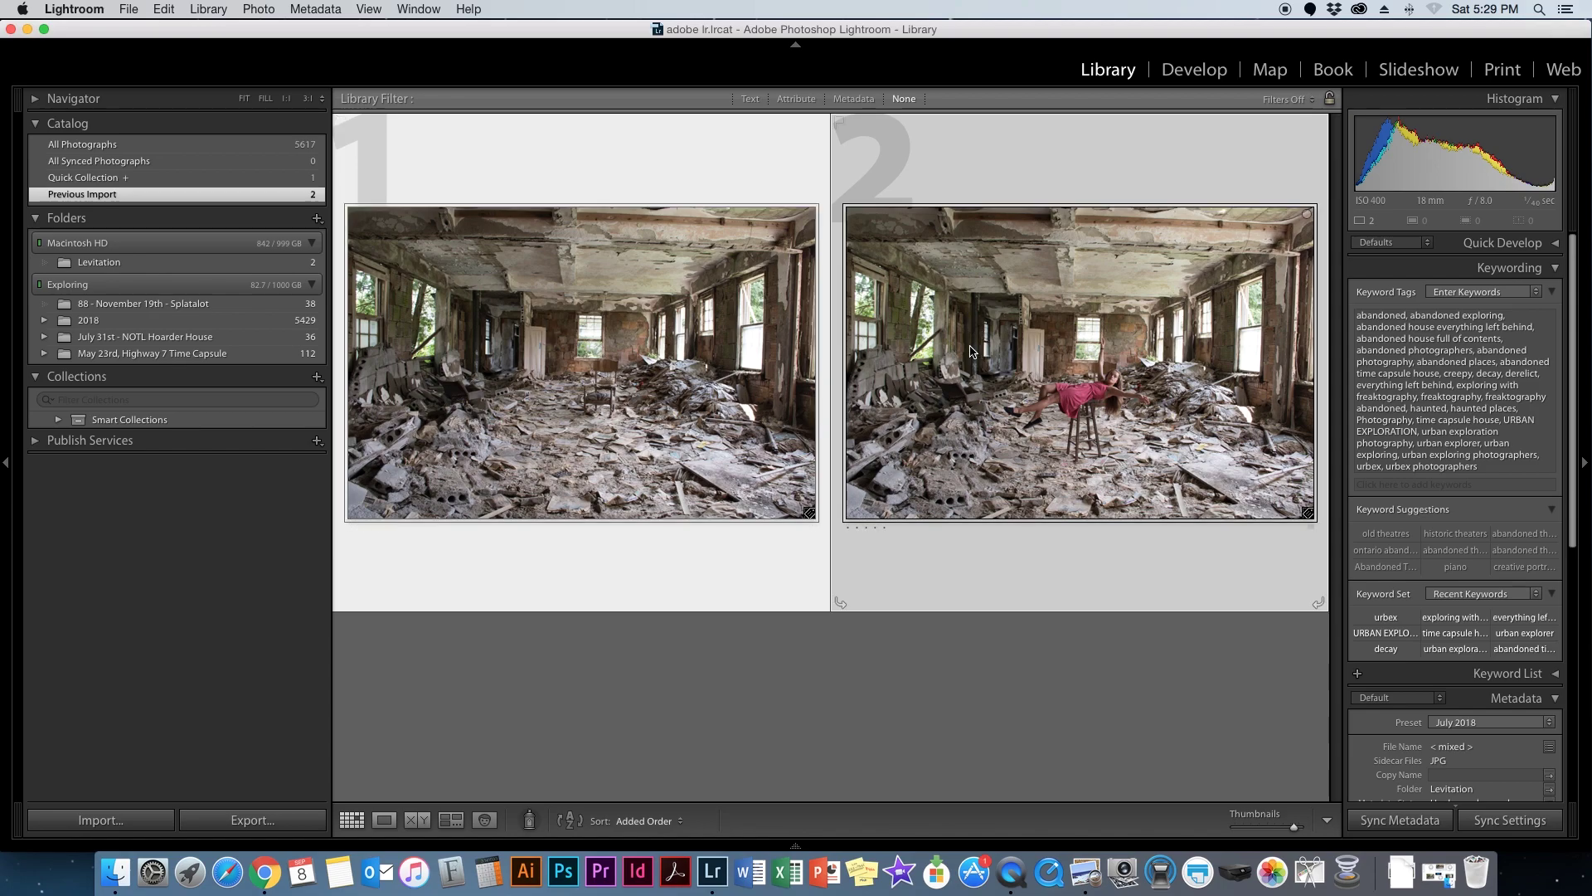
pyautogui.click(1197, 71)
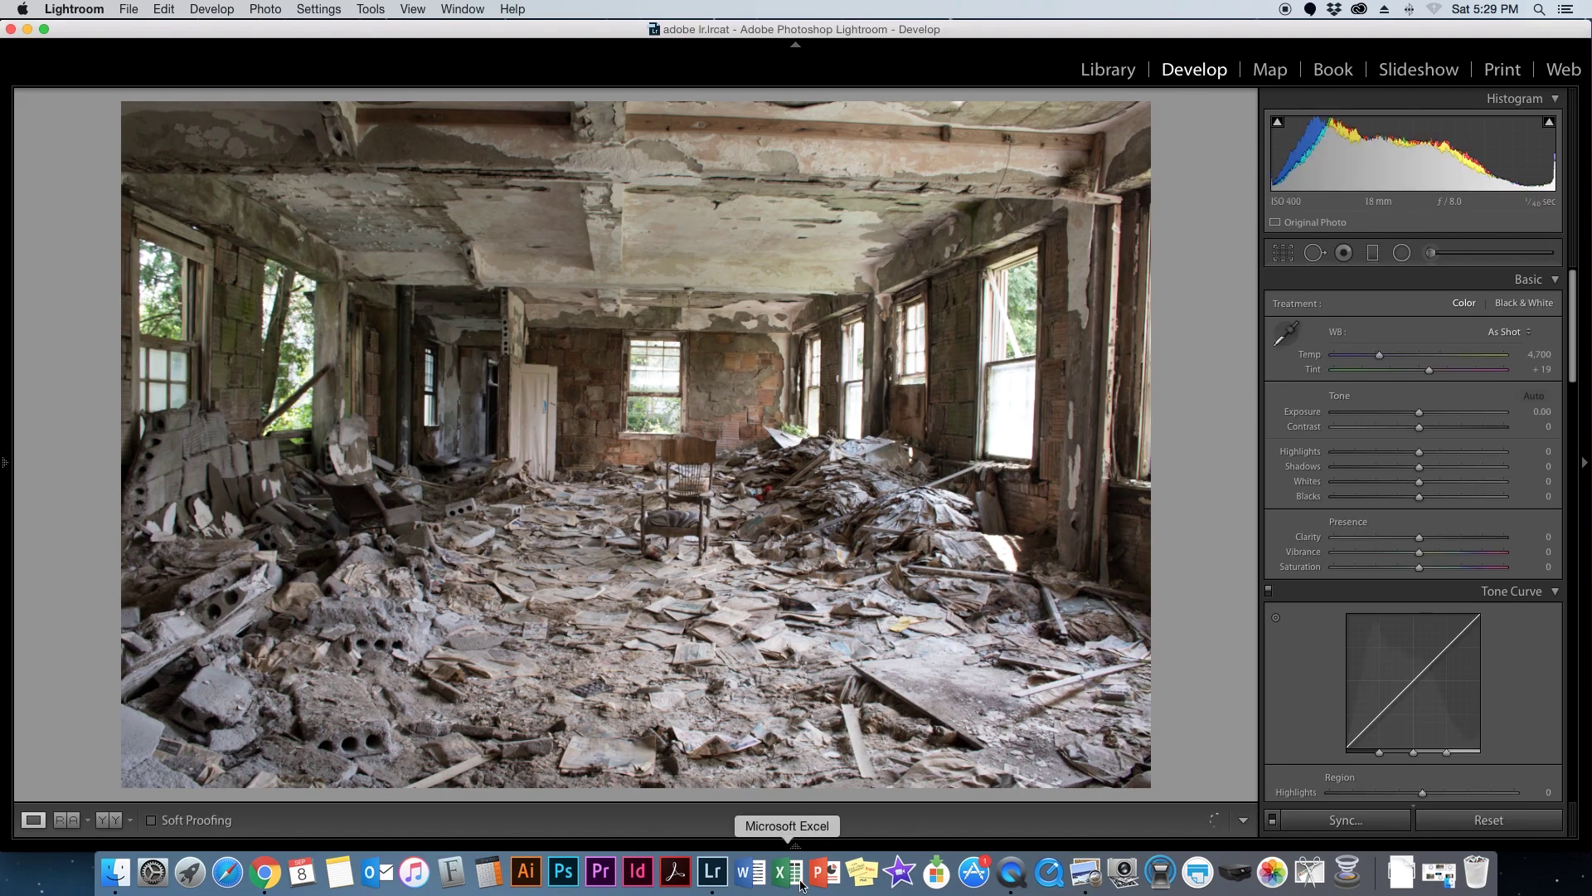
# - Synchronise all develop settings between the two selected photos with every setting included
pyautogui.moveTo(793, 833)
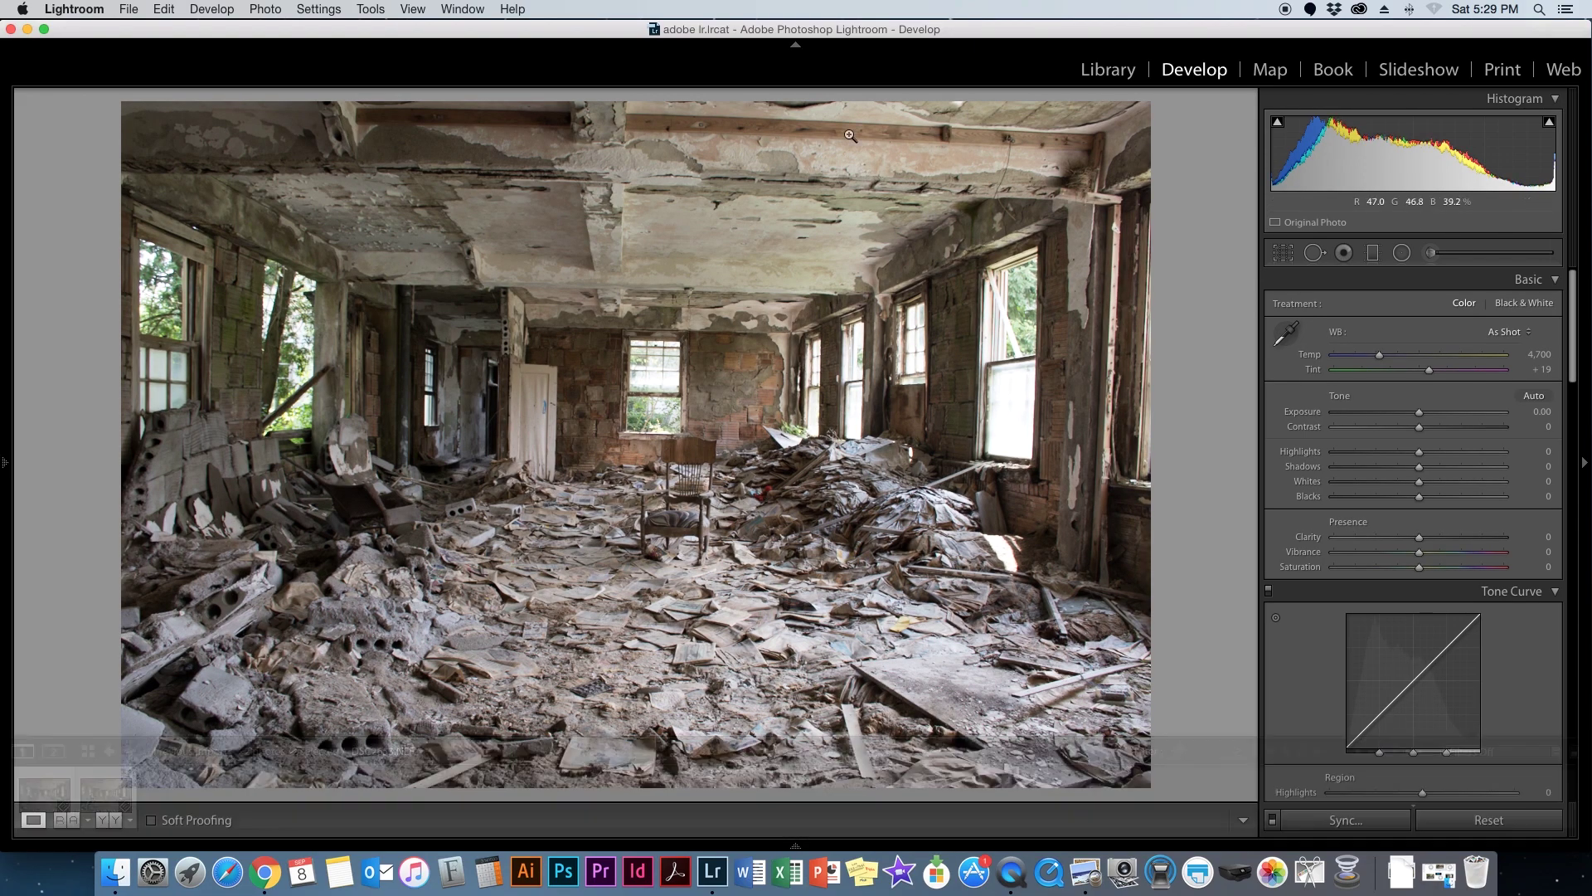
pyautogui.moveTo(781, 846)
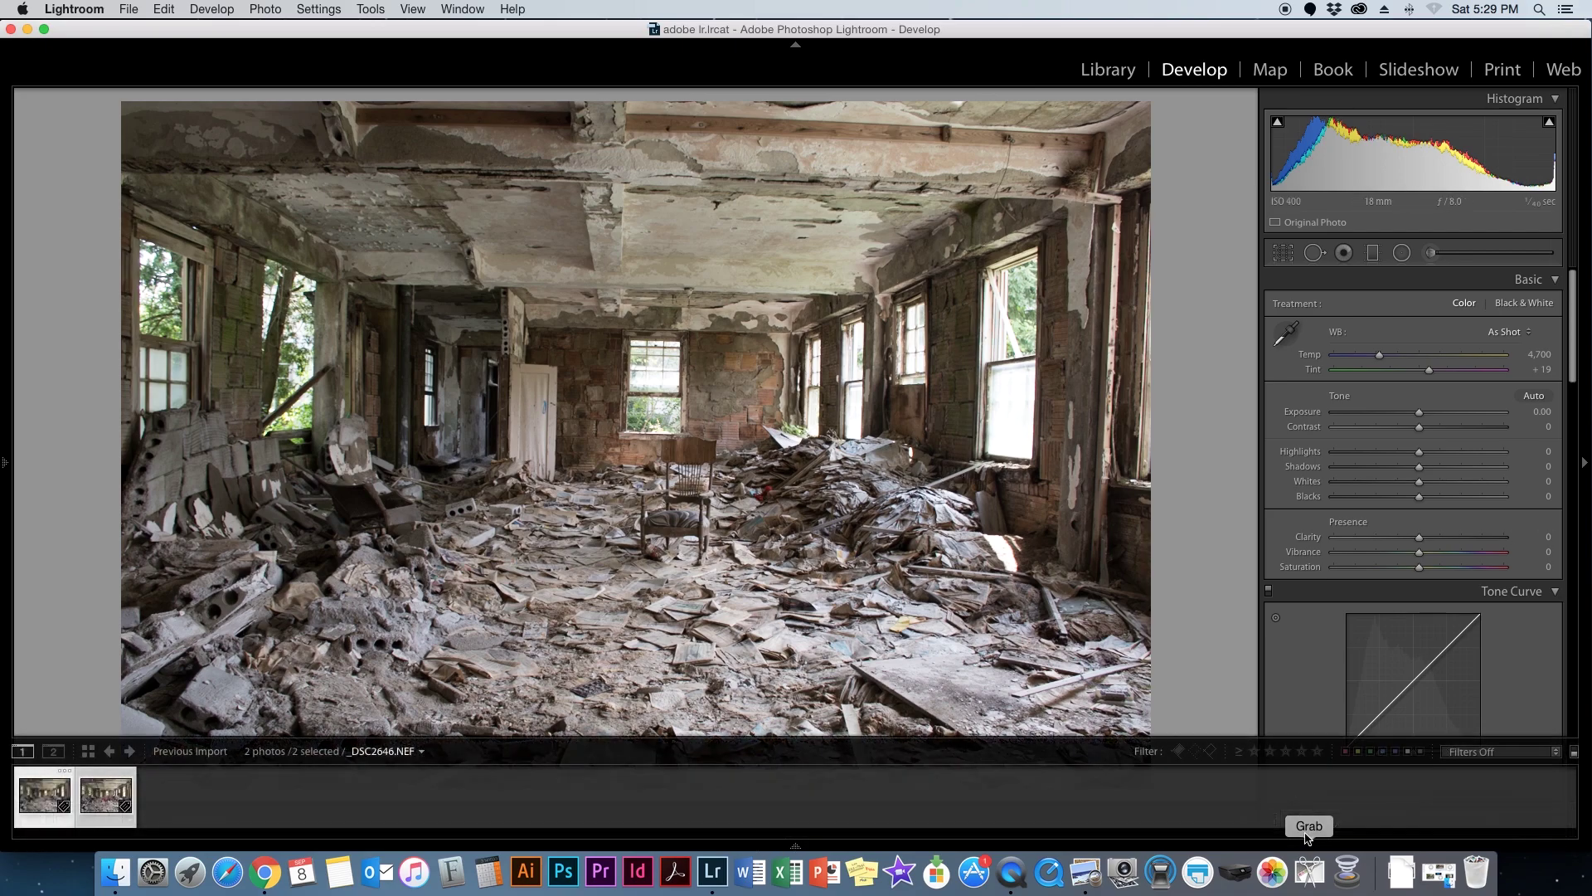
pyautogui.moveTo(1345, 836)
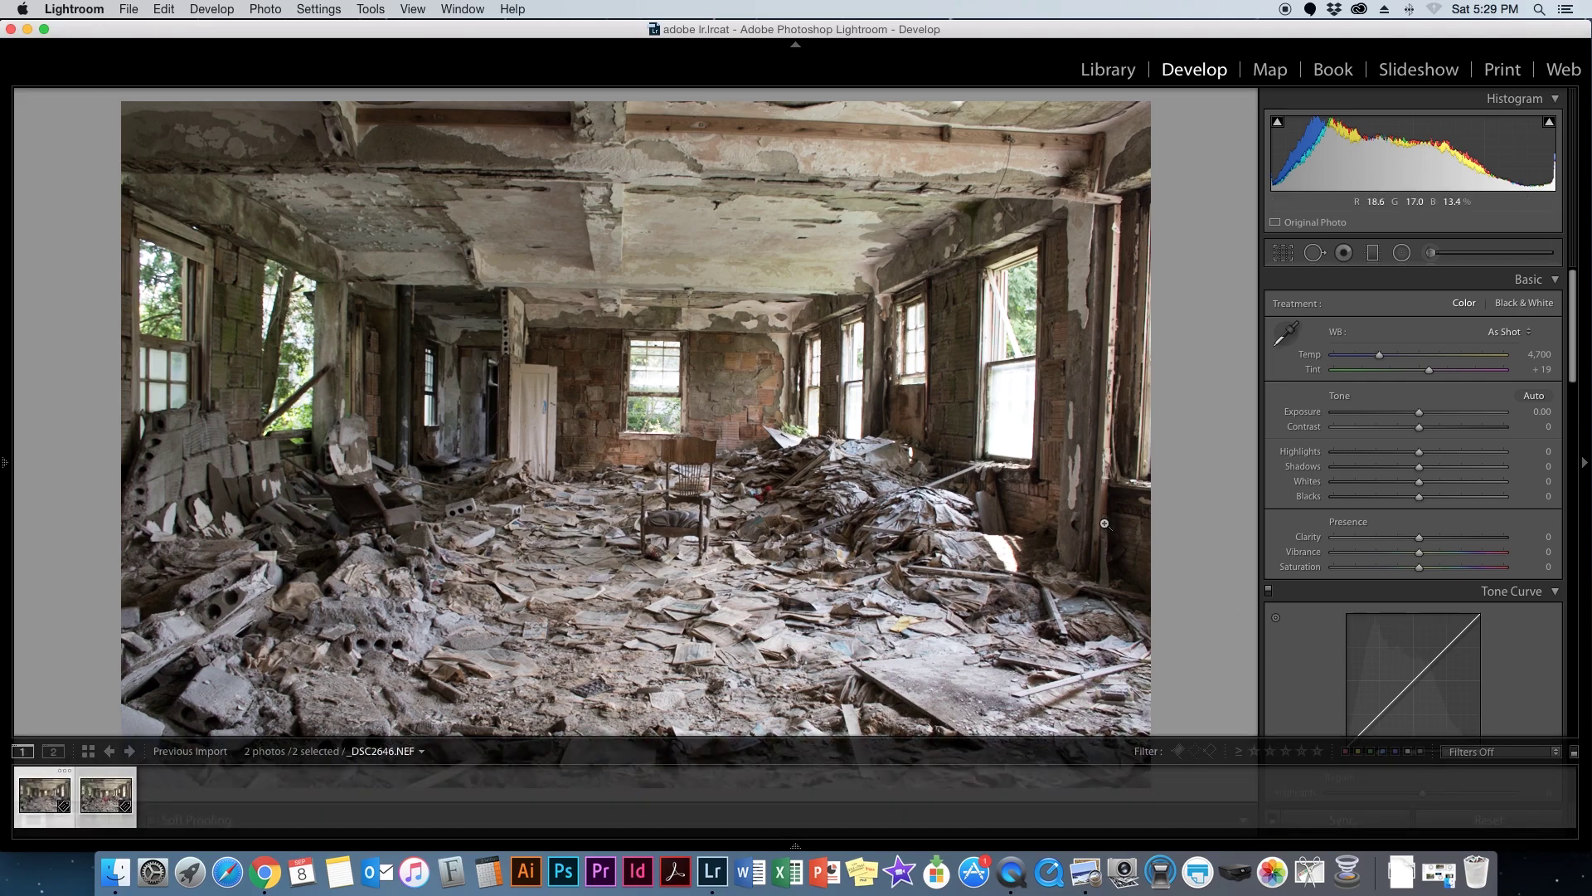
pyautogui.click(1347, 820)
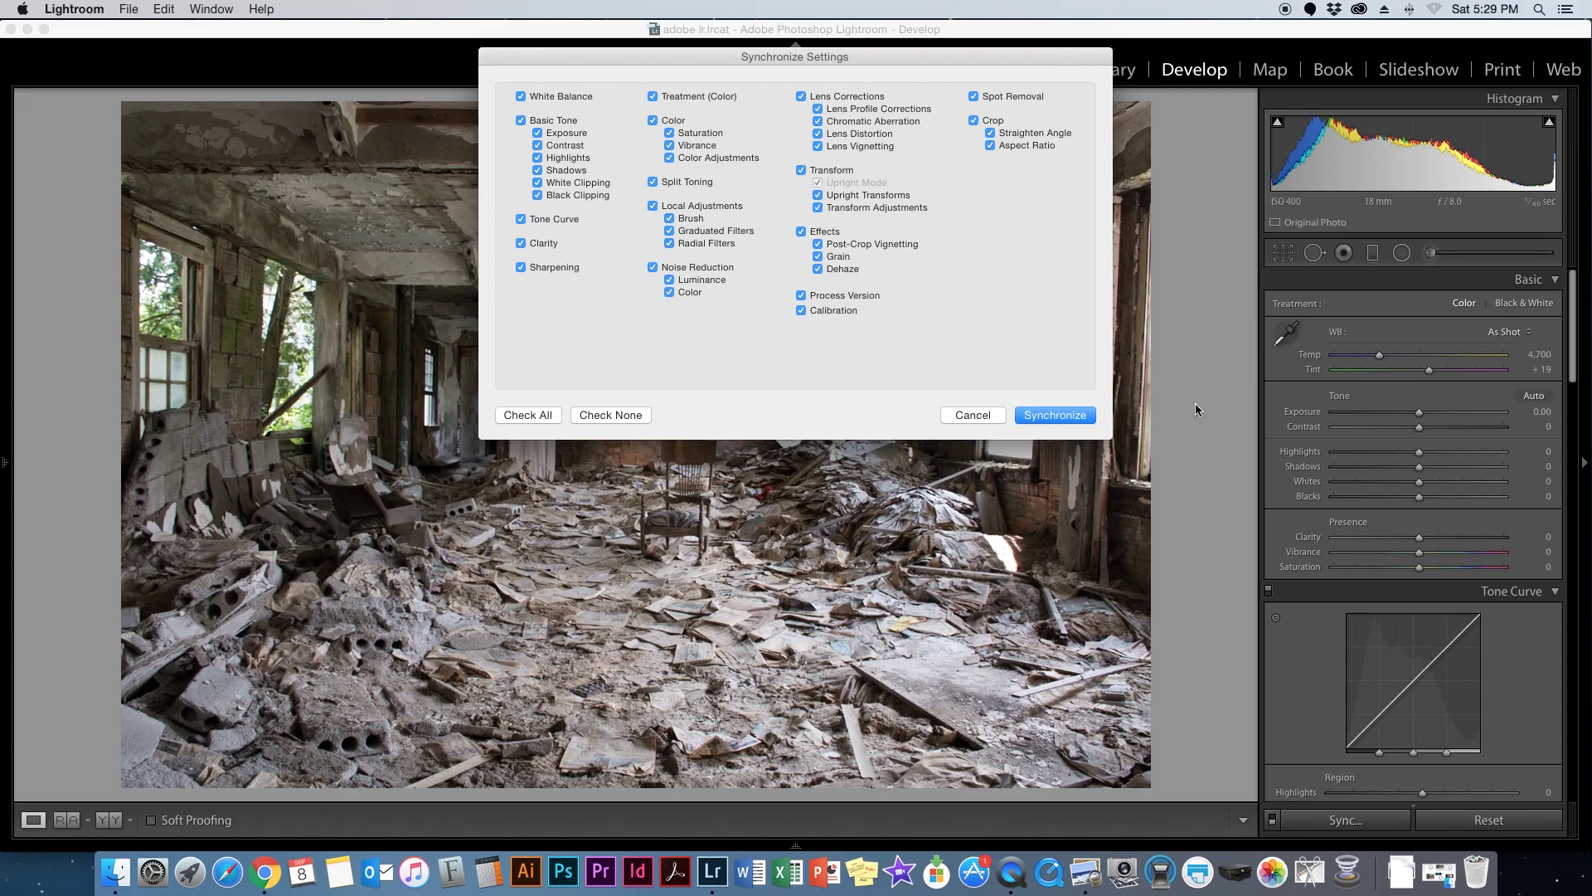
pyautogui.click(537, 417)
pyautogui.click(1052, 417)
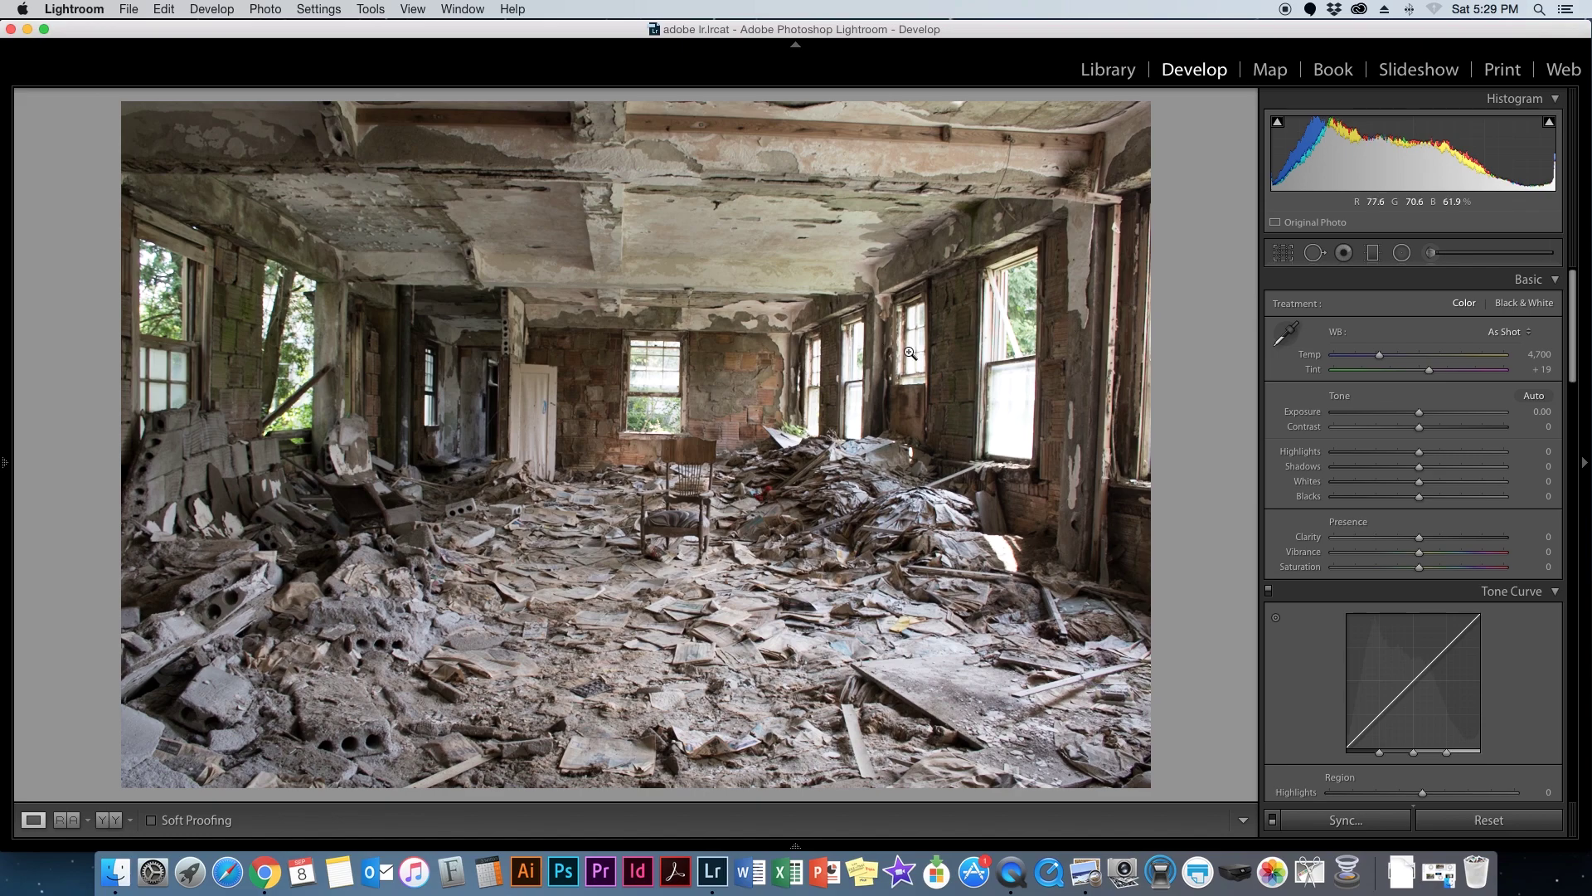
# - Enable lens profile corrections on the empty room photo and apply the Auto Upright transform
pyautogui.moveTo(1573, 370); pyautogui.dragTo(1581, 672)
pyautogui.click(1278, 332)
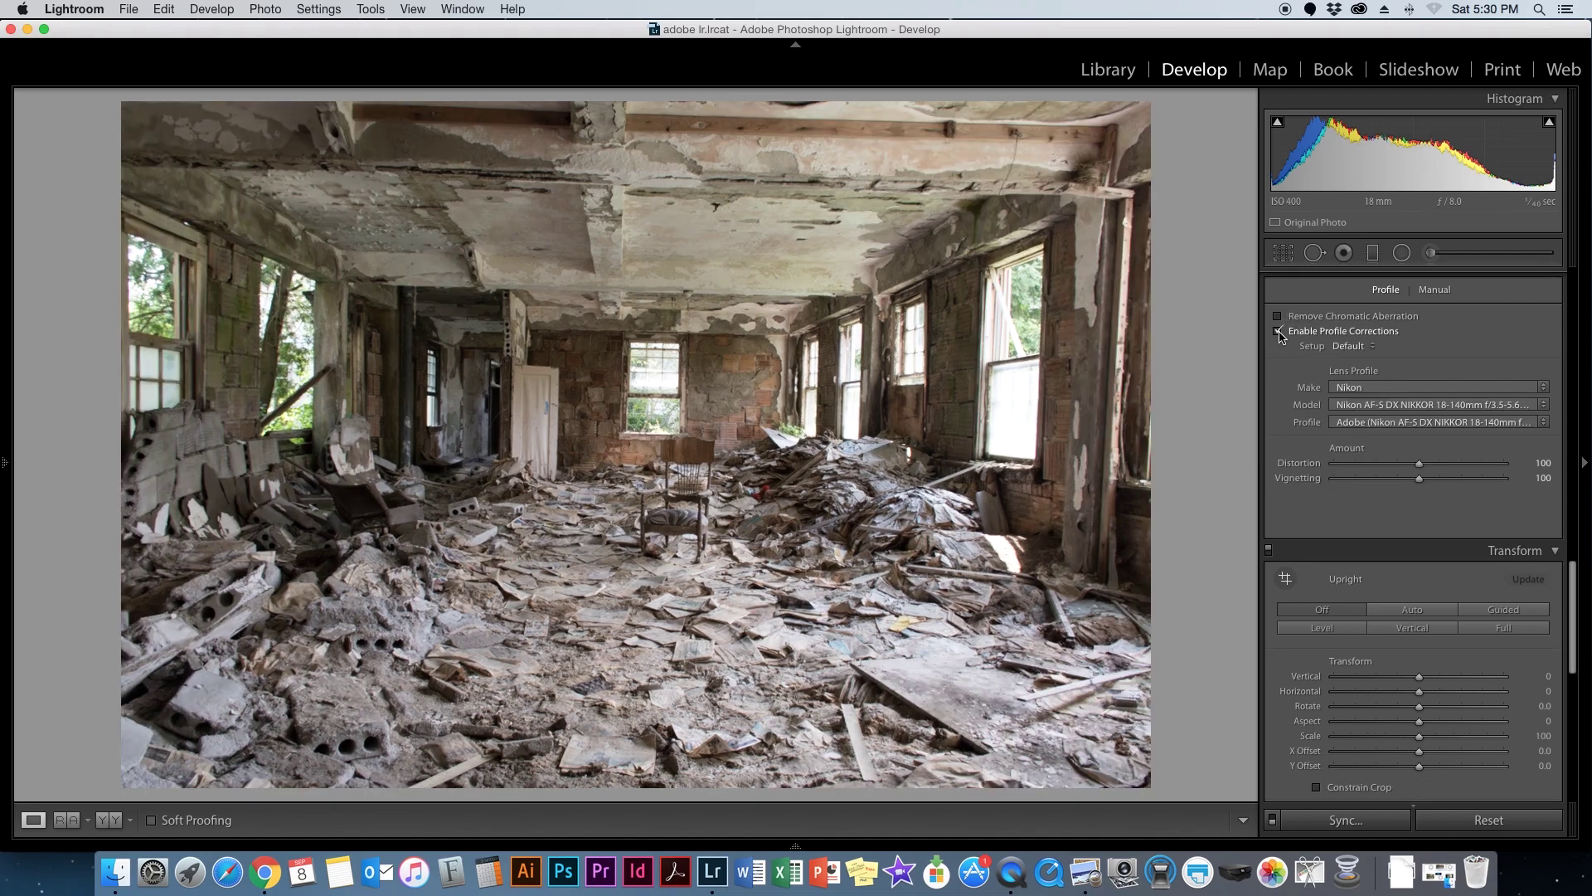
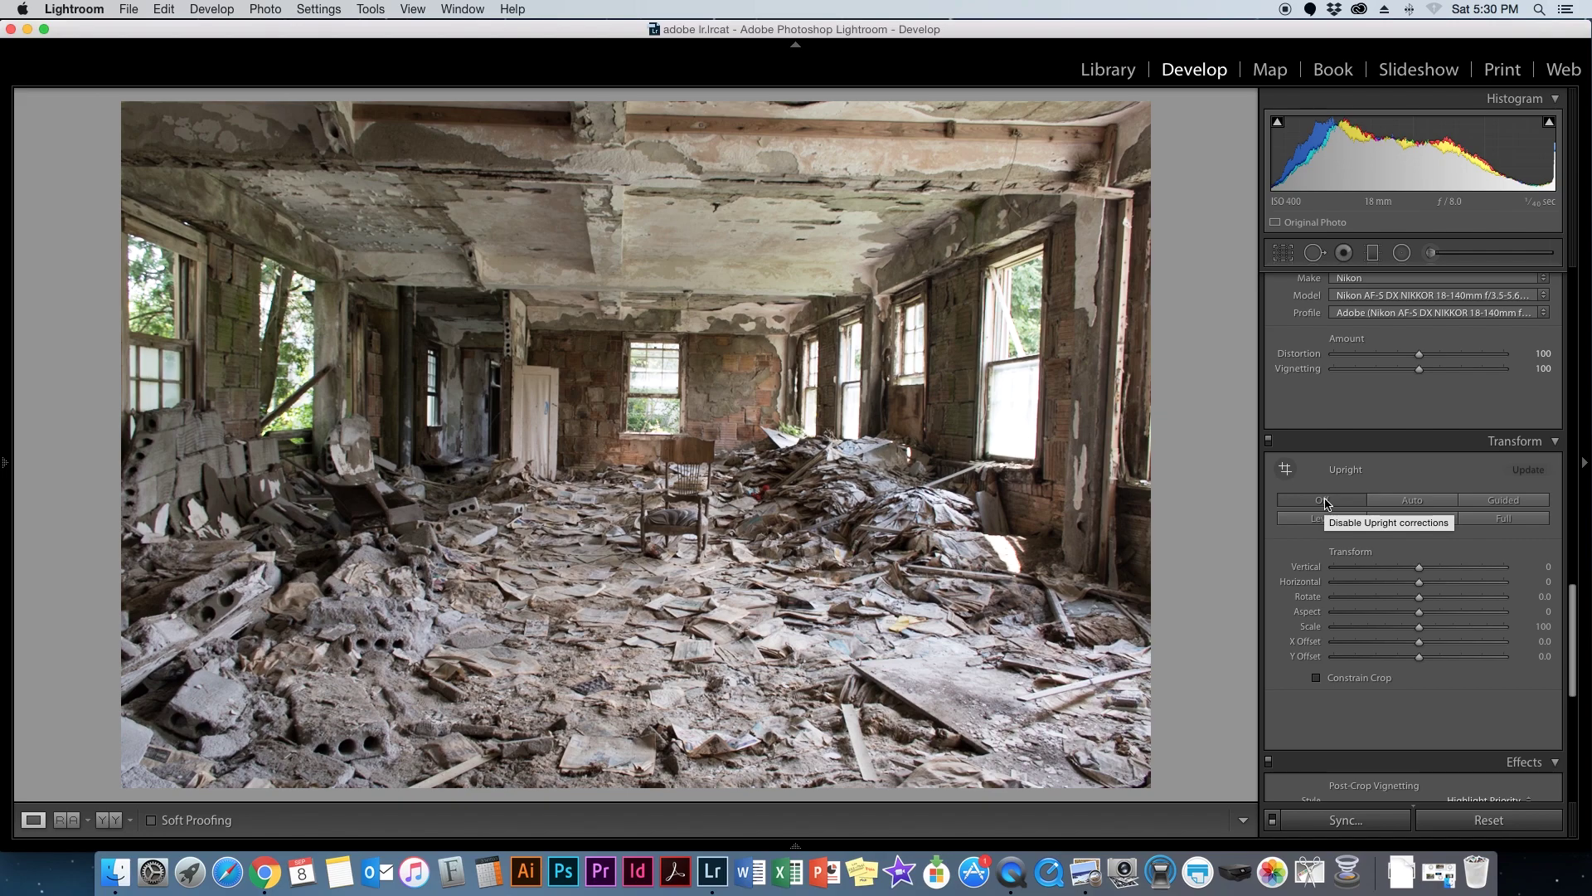
pyautogui.click(1406, 500)
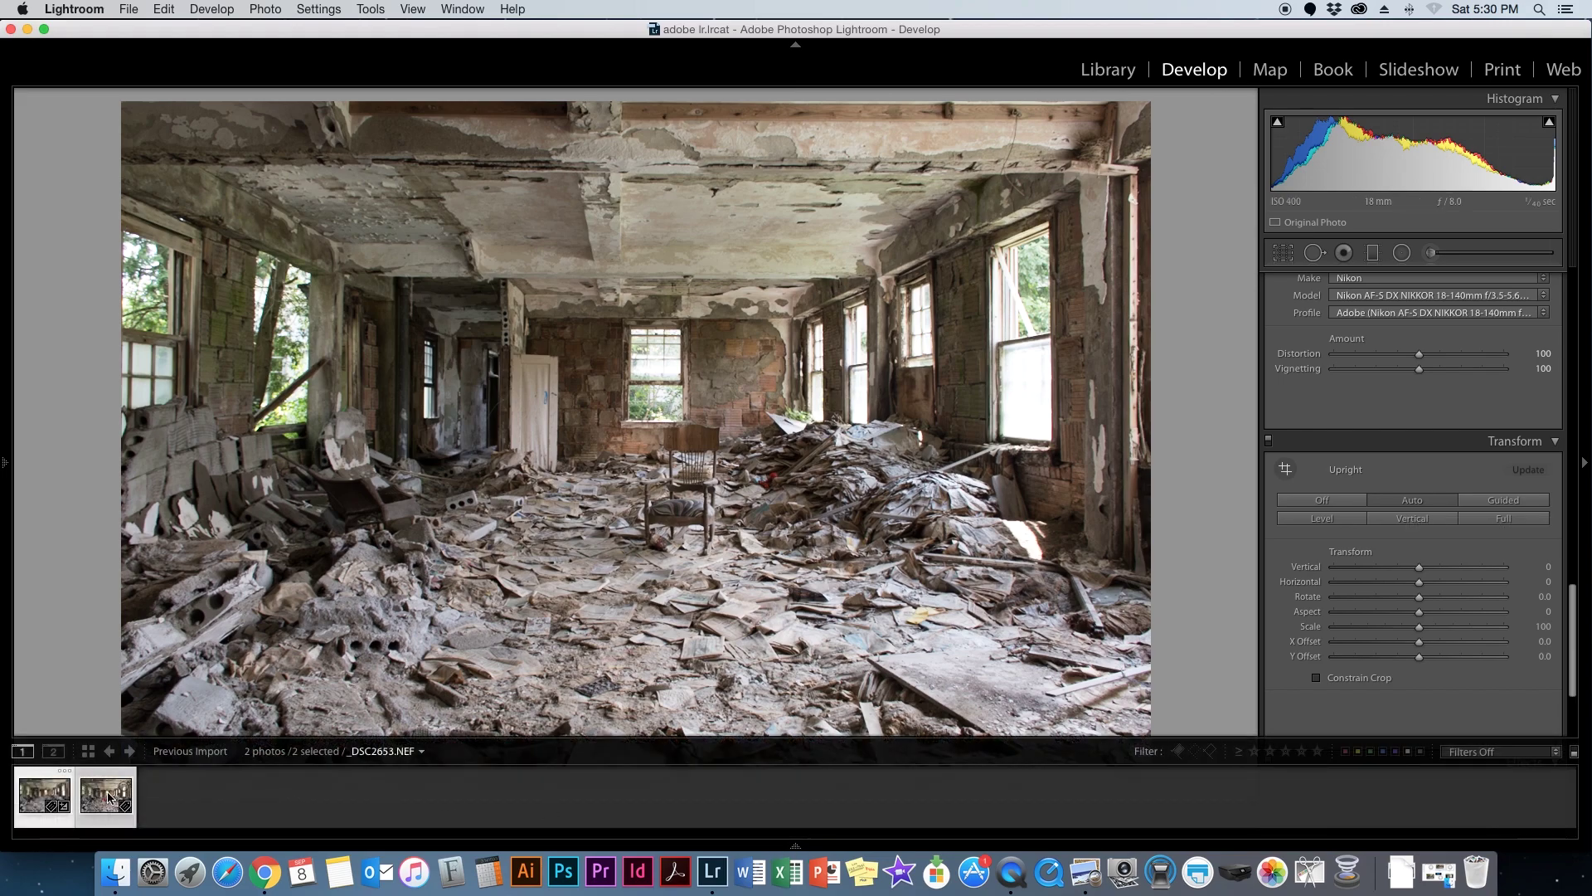
# - Make the model-on-stool photo active and synchronise all develop settings across both selected photos
pyautogui.click(107, 796)
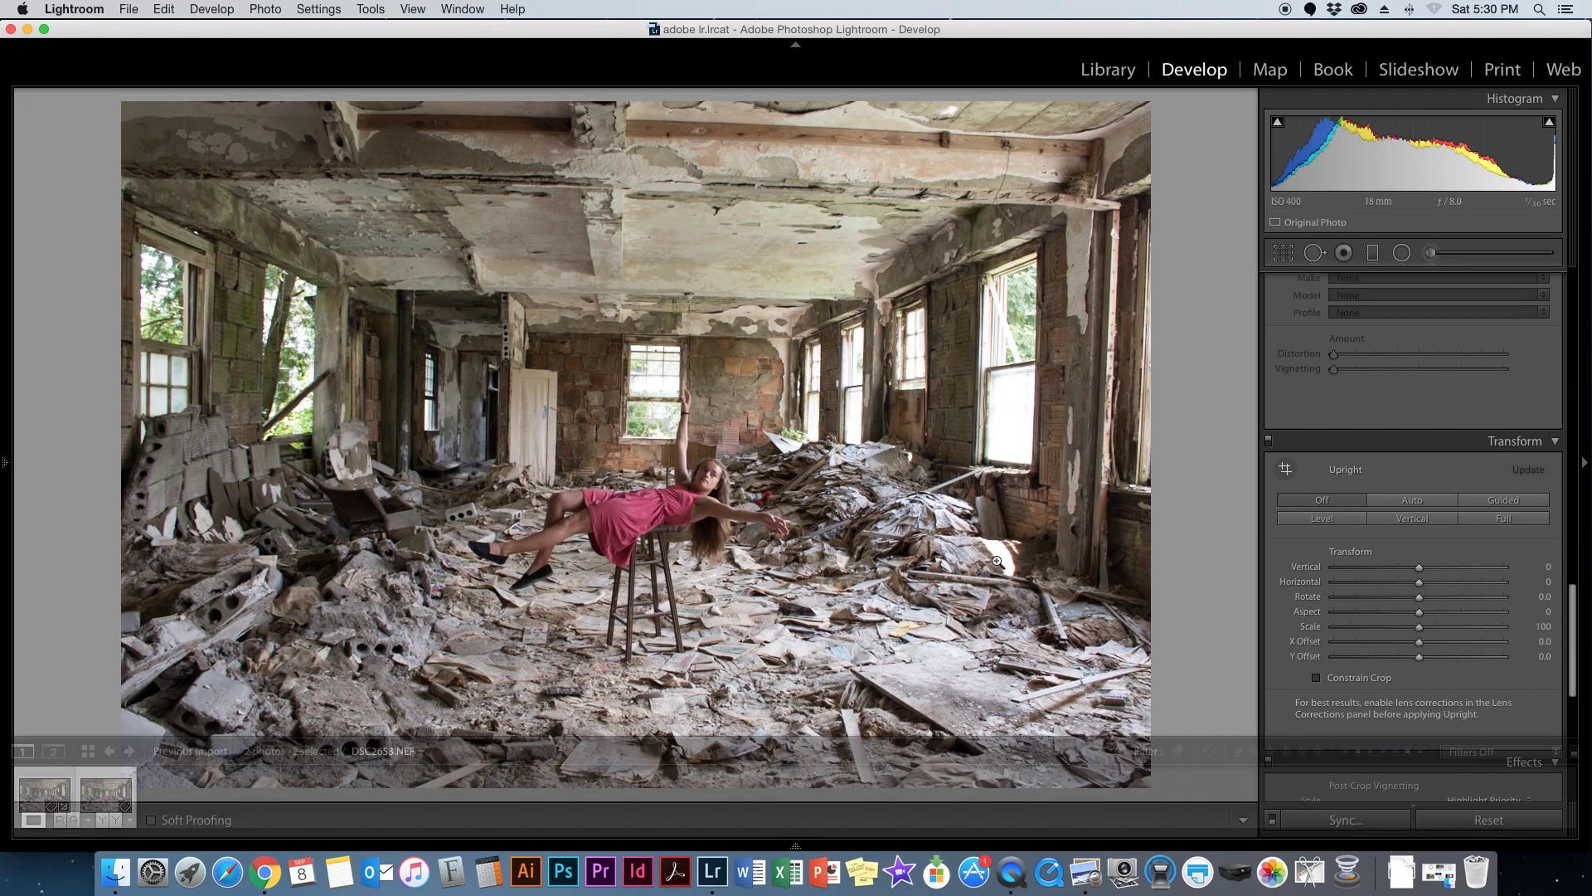
pyautogui.click(1367, 821)
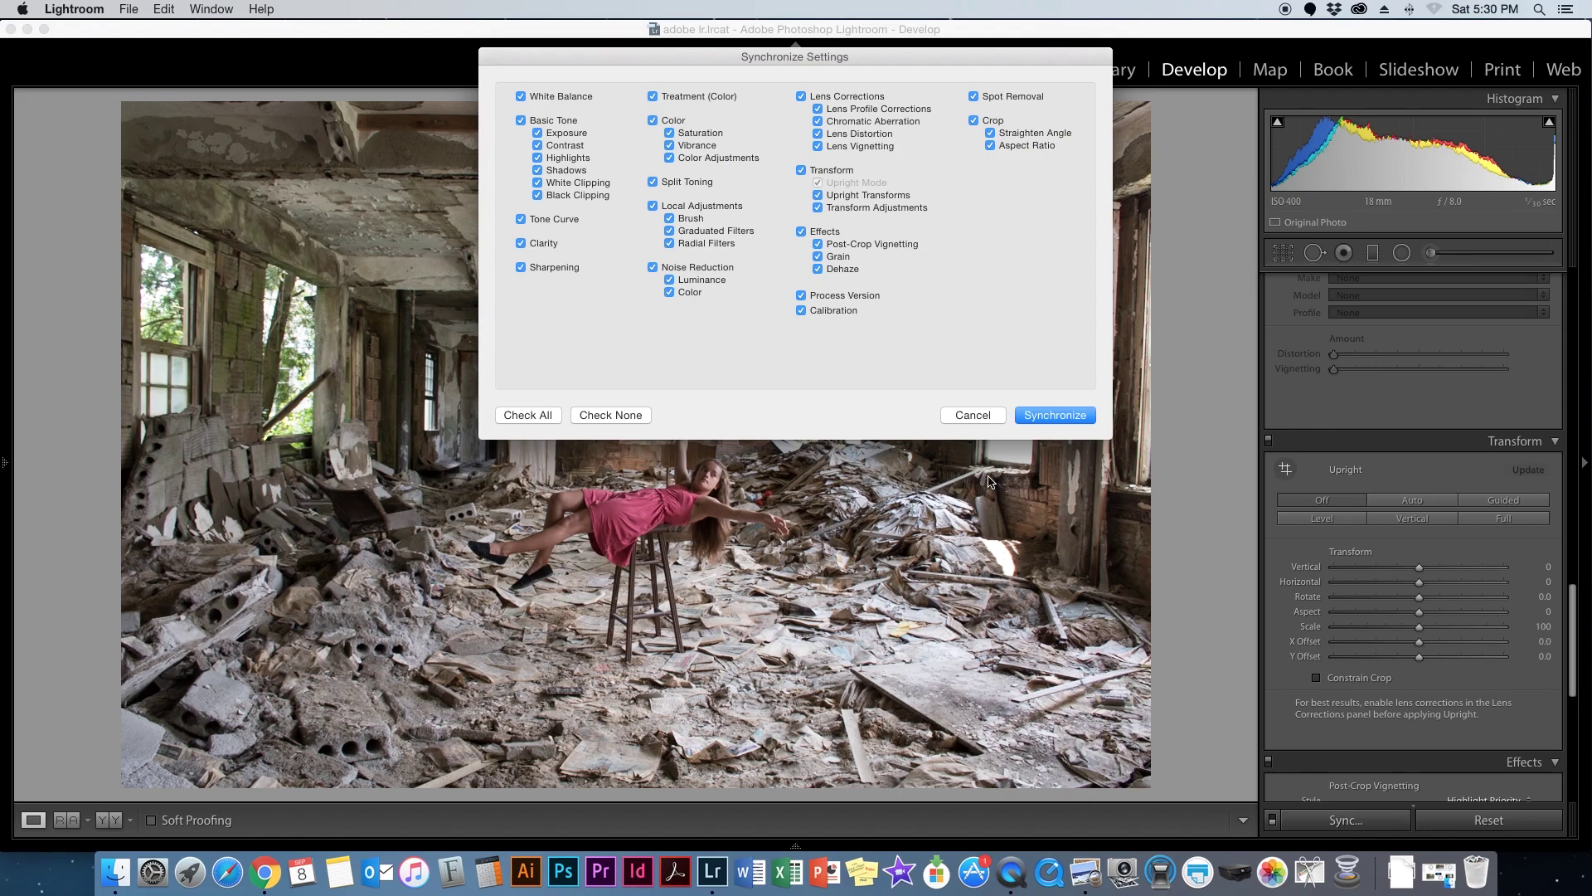
pyautogui.click(1066, 417)
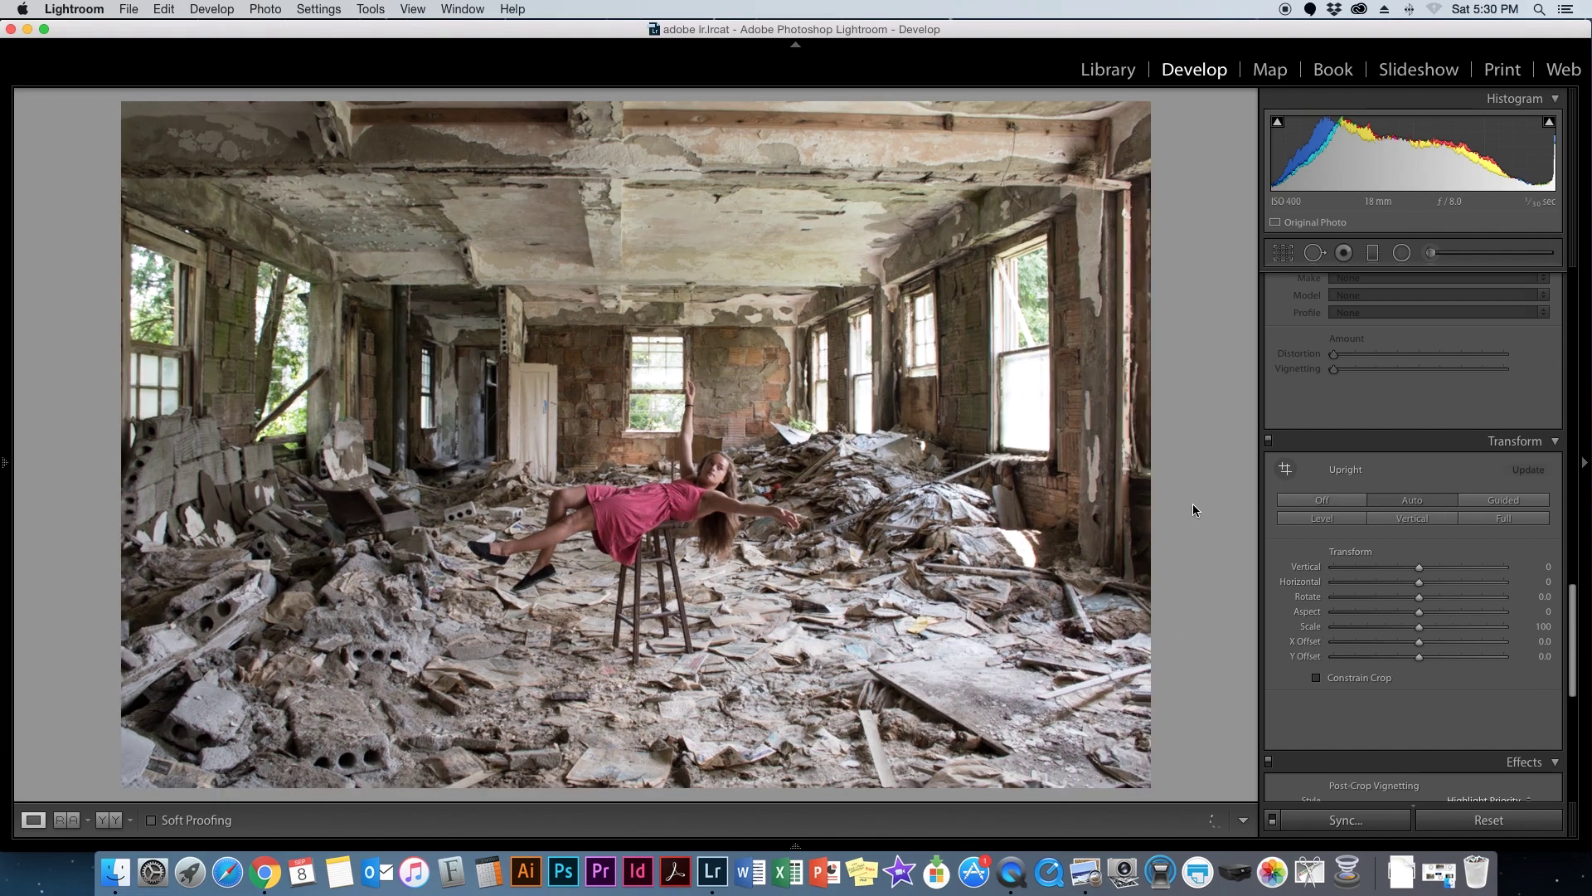
# - Enable lens profile corrections on the model-on-stool photo and on the empty room photo
pyautogui.scroll(5, 1300, 458)
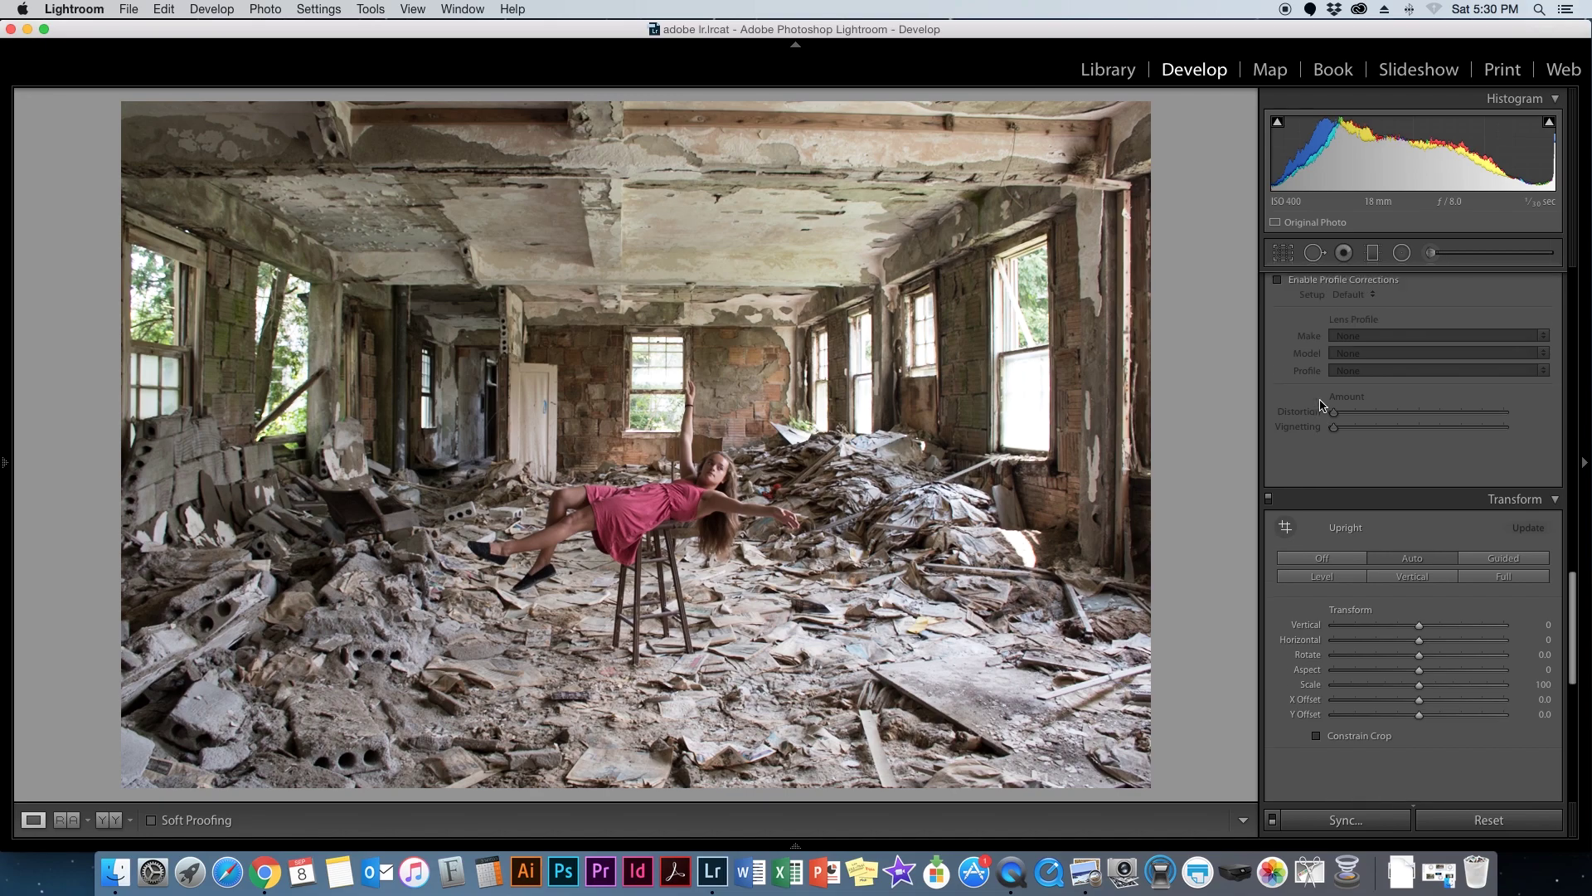
pyautogui.click(1278, 326)
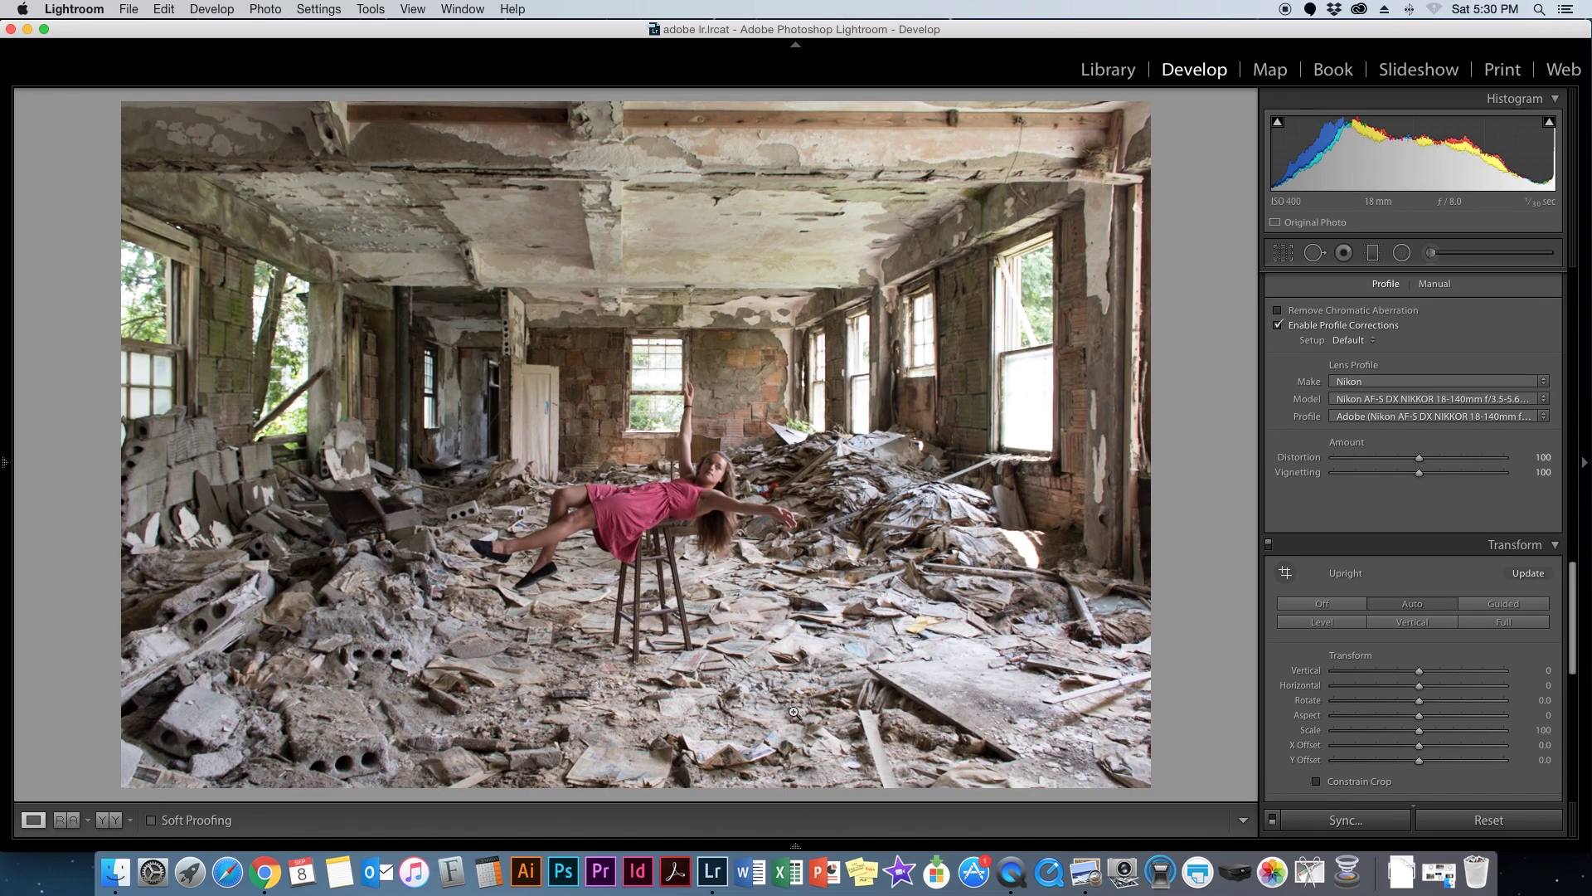
pyautogui.press('Right')
pyautogui.press('Left')
pyautogui.press('Right')
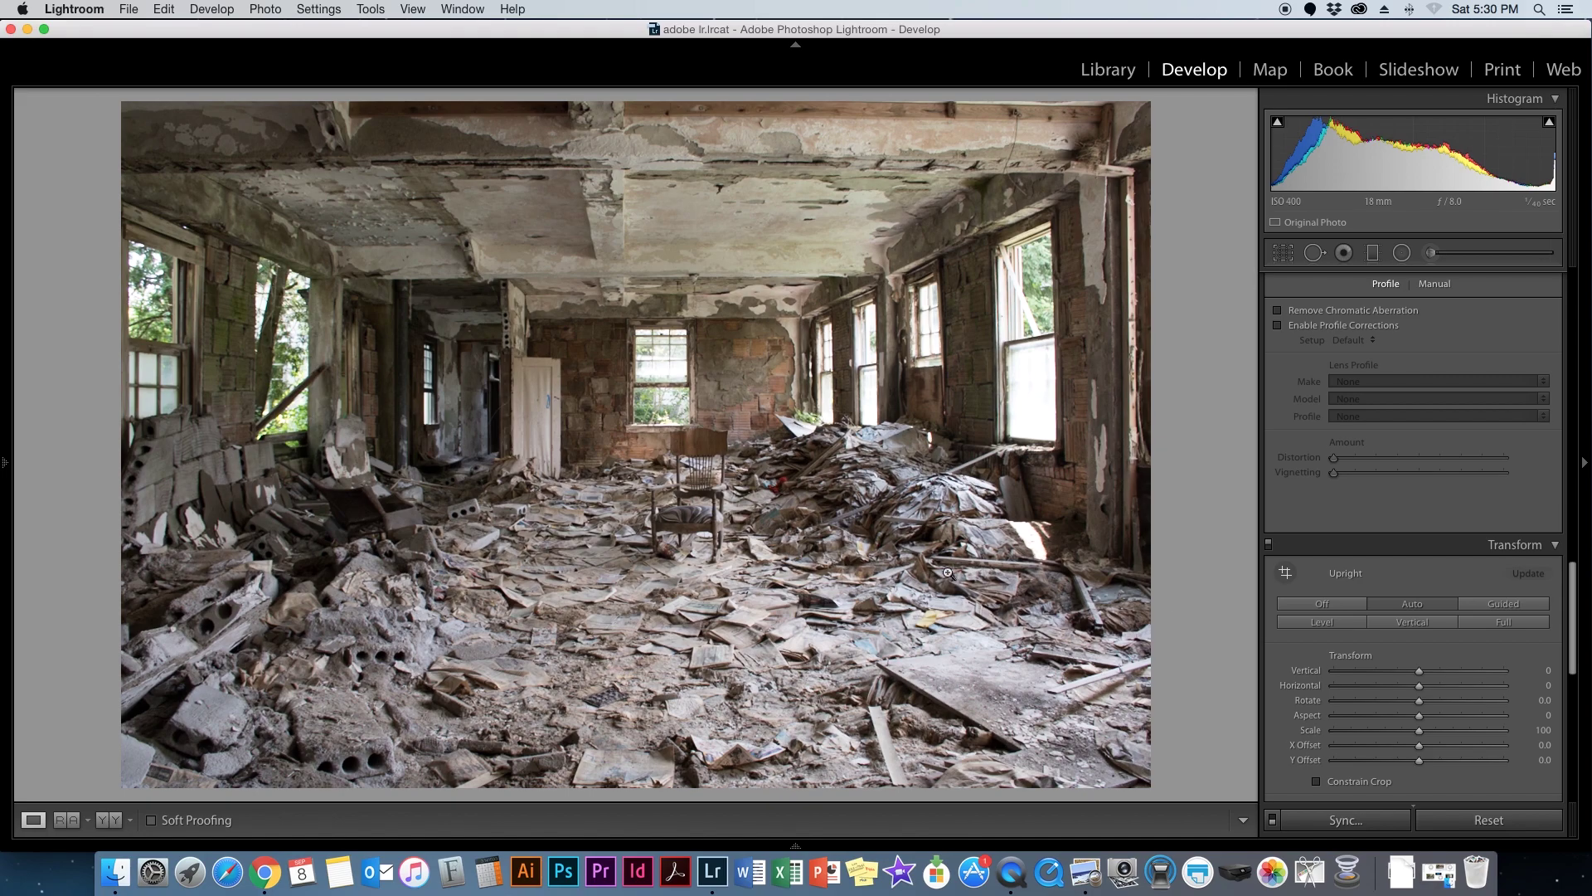
pyautogui.click(1308, 329)
# - Flip repeatedly between the empty room and model-on-stool photos to compare their alignment and lens corrections
pyautogui.press('Left')
pyautogui.press('Right')
pyautogui.press('Left')
pyautogui.press('Right')
pyautogui.press('Left')
pyautogui.press('Right')
pyautogui.press('Left')
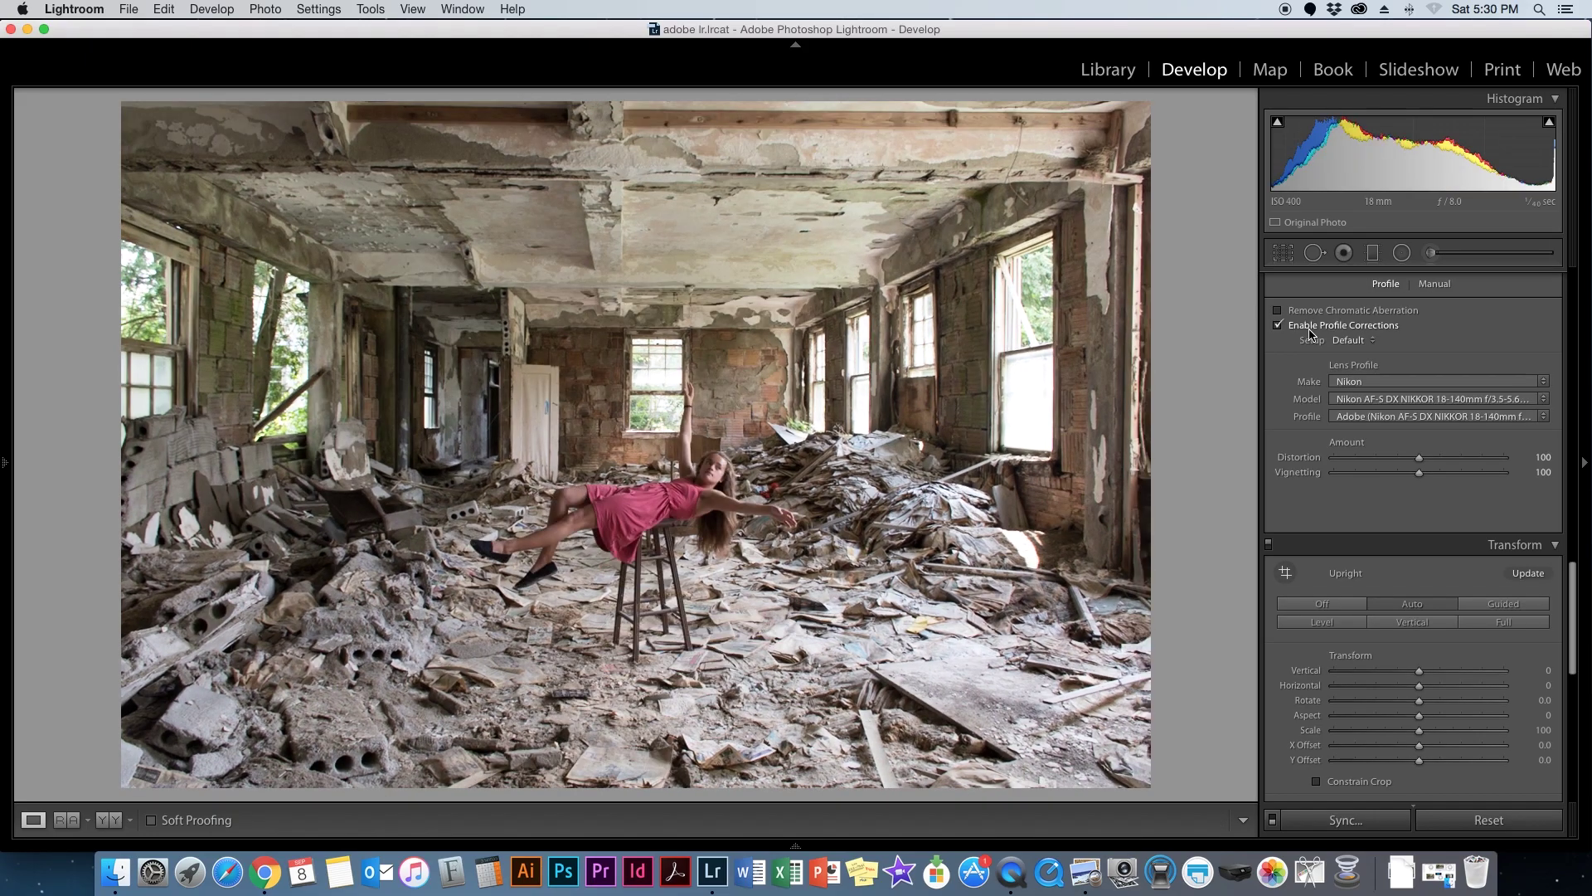
pyautogui.press('Right')
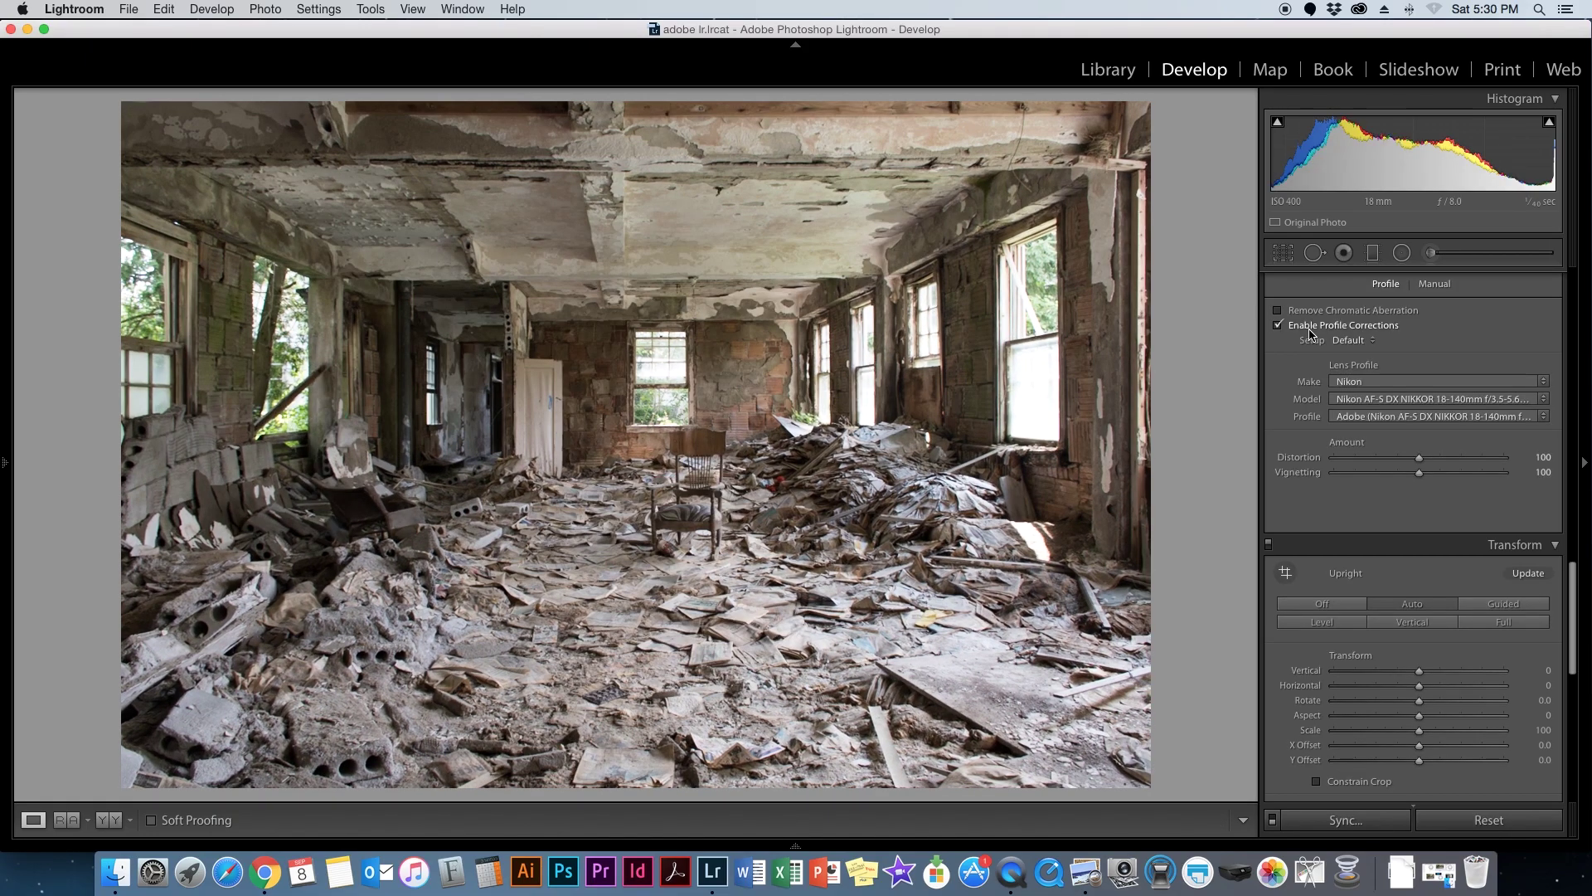
pyautogui.press('Left')
pyautogui.press('Right')
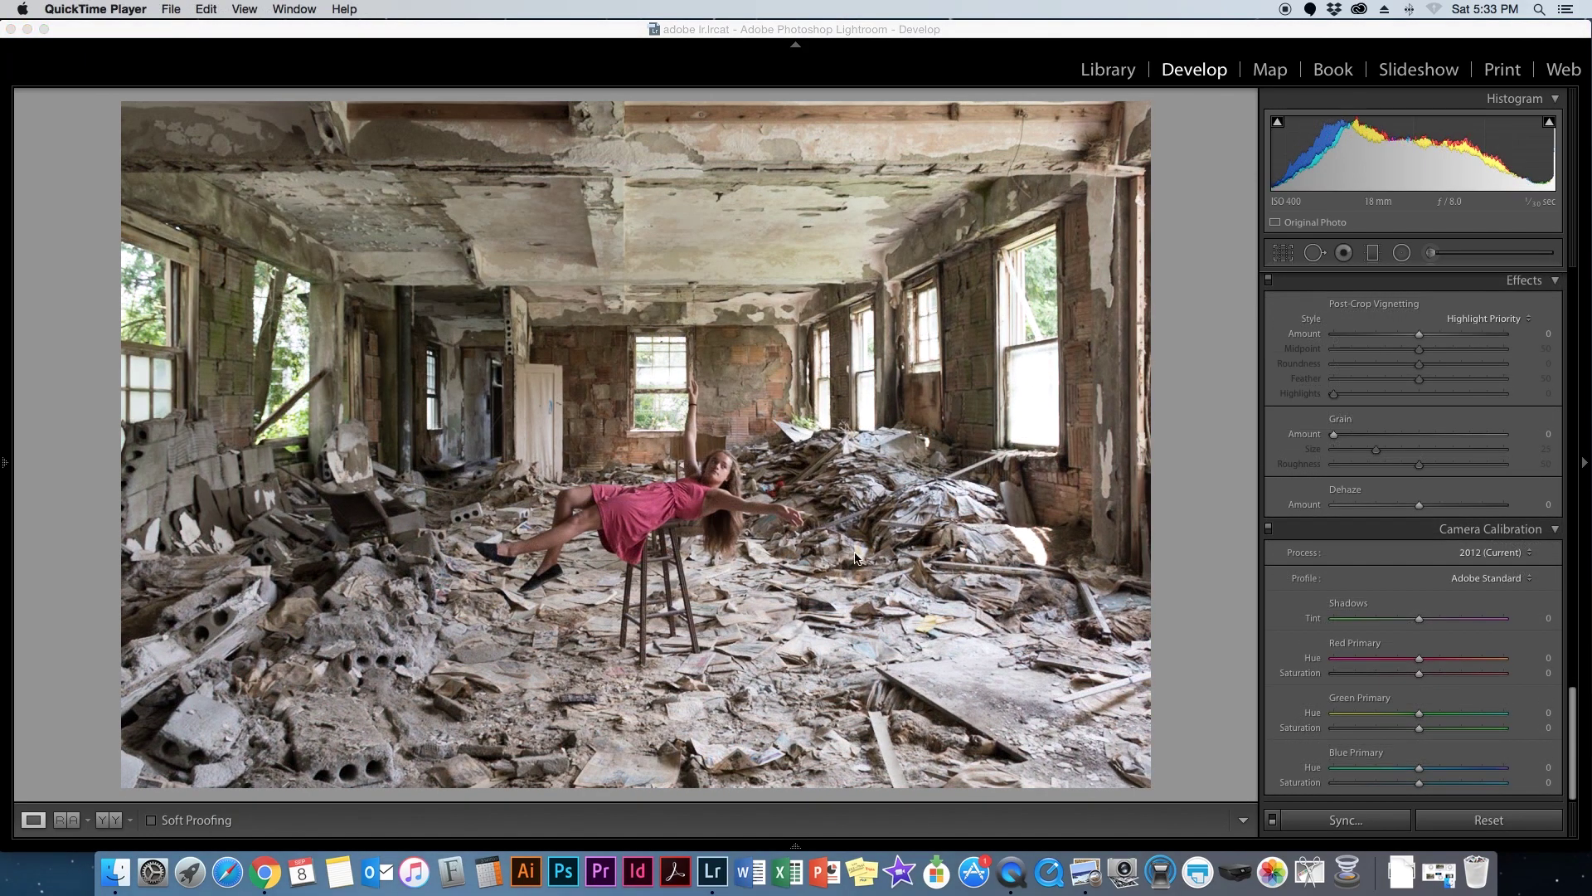
# - Turn on Auto Sync so that edits apply to both selected photos at once
pyautogui.click(1273, 821)
pyautogui.click(1327, 824)
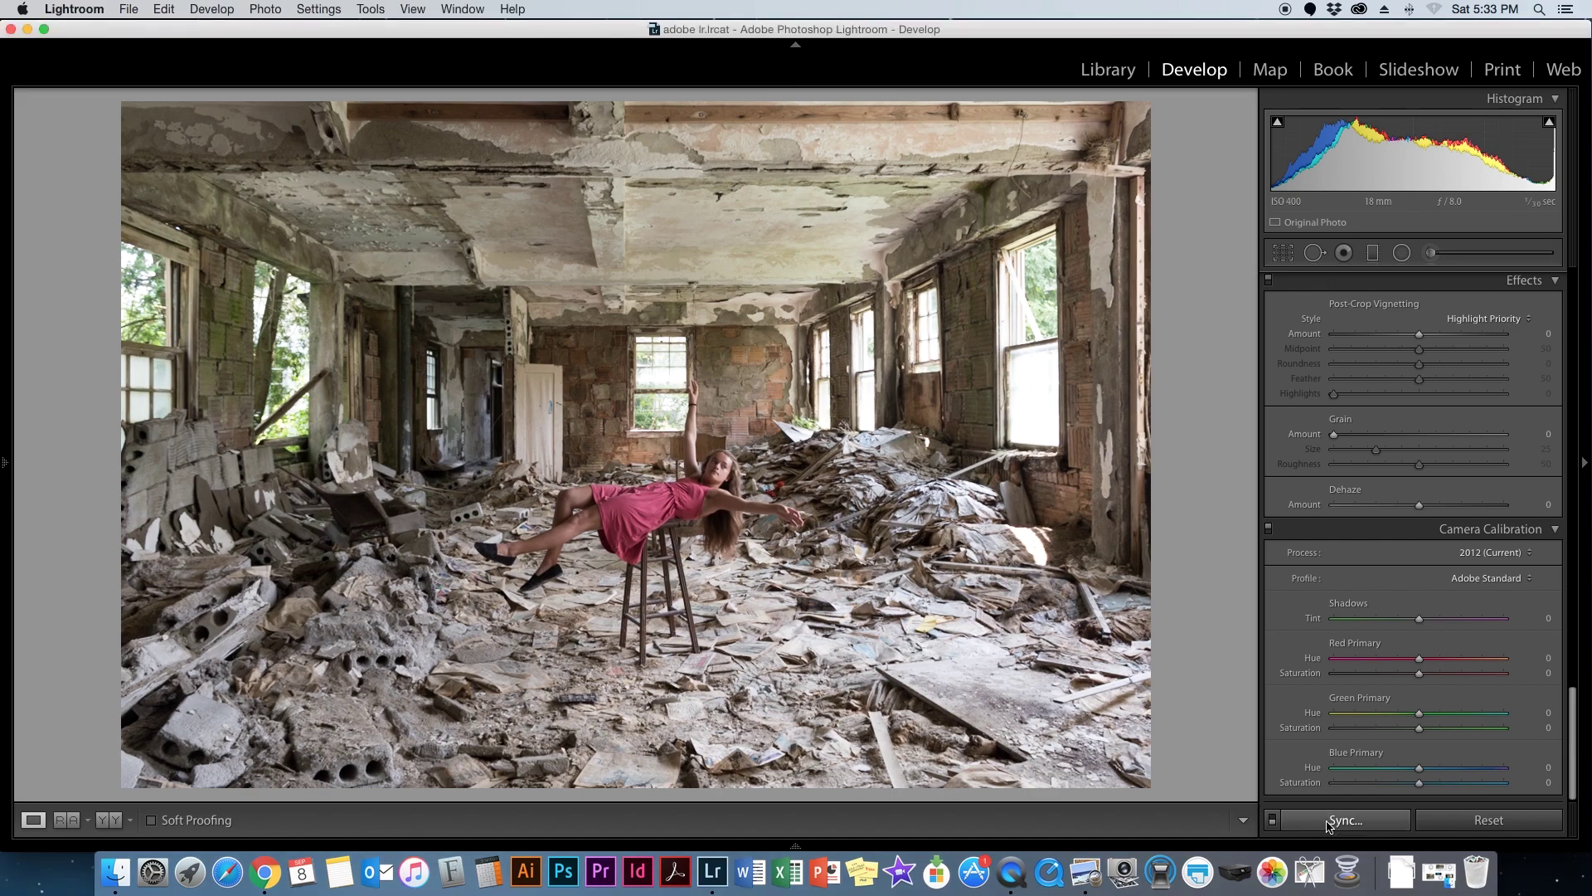
pyautogui.click(1273, 821)
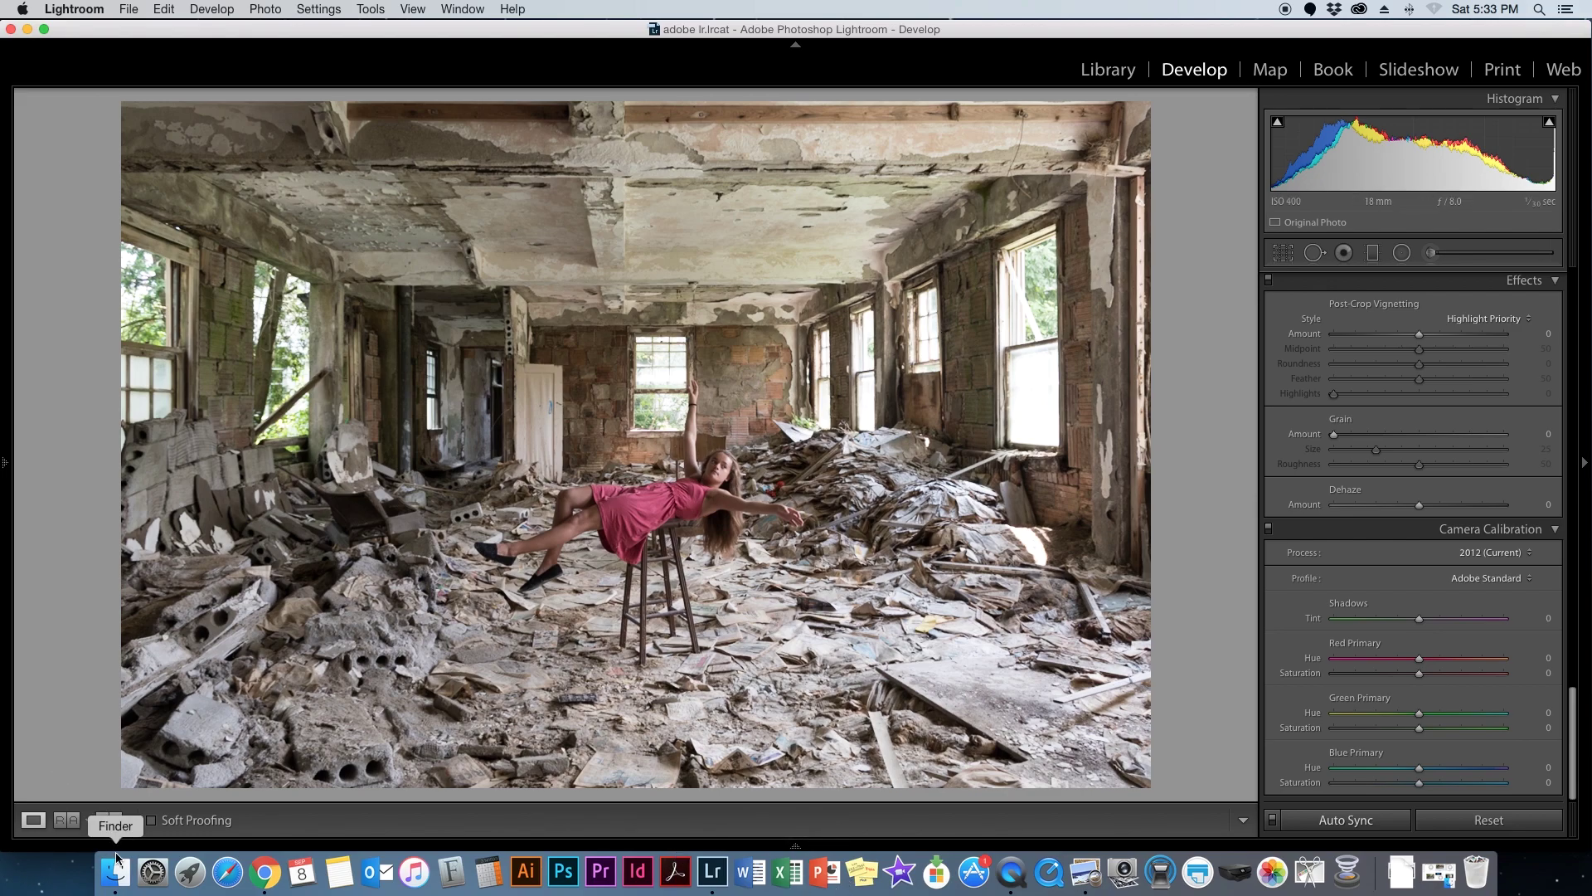
# - Lower Highlights to −100 on both photos and check the adjustment on the empty room photo
pyautogui.moveTo(788, 843)
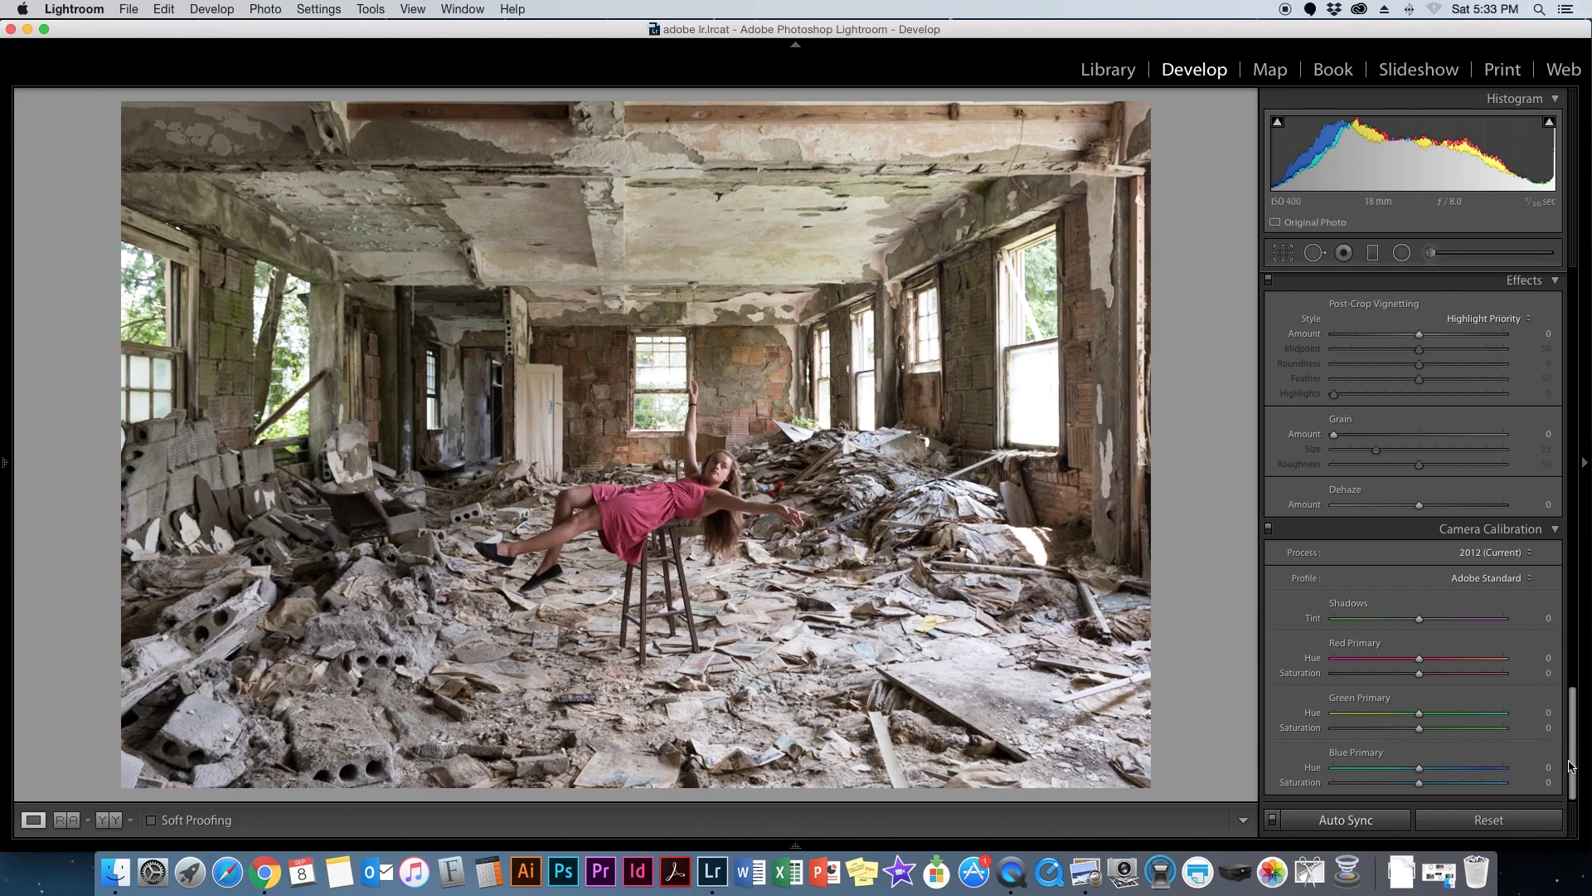
pyautogui.moveTo(1574, 771); pyautogui.dragTo(1574, 340)
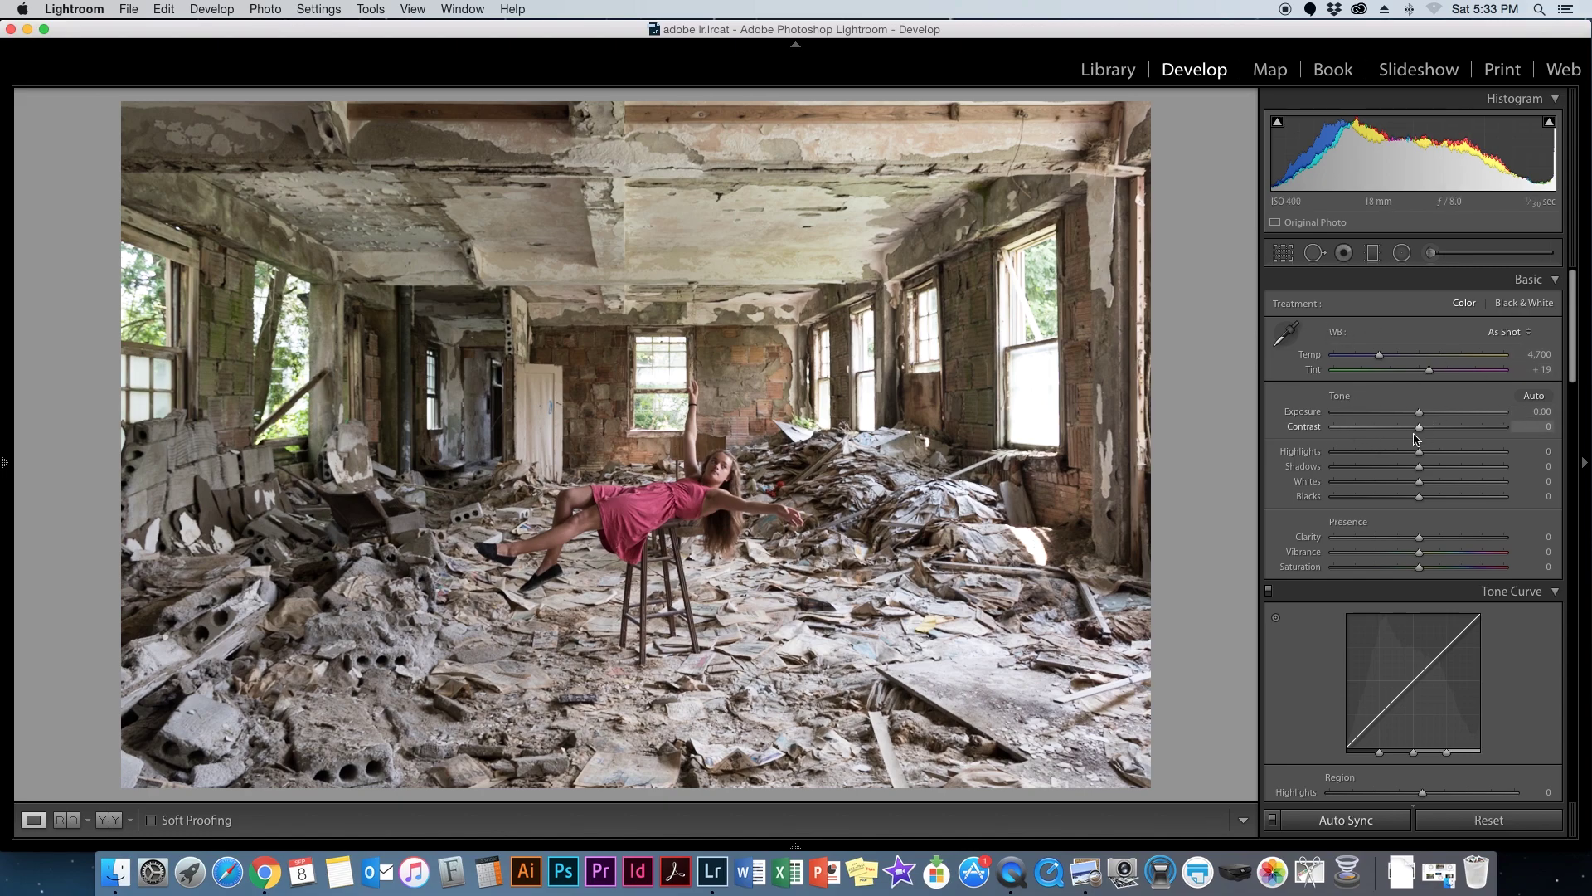
pyautogui.moveTo(1421, 455); pyautogui.dragTo(1423, 455)
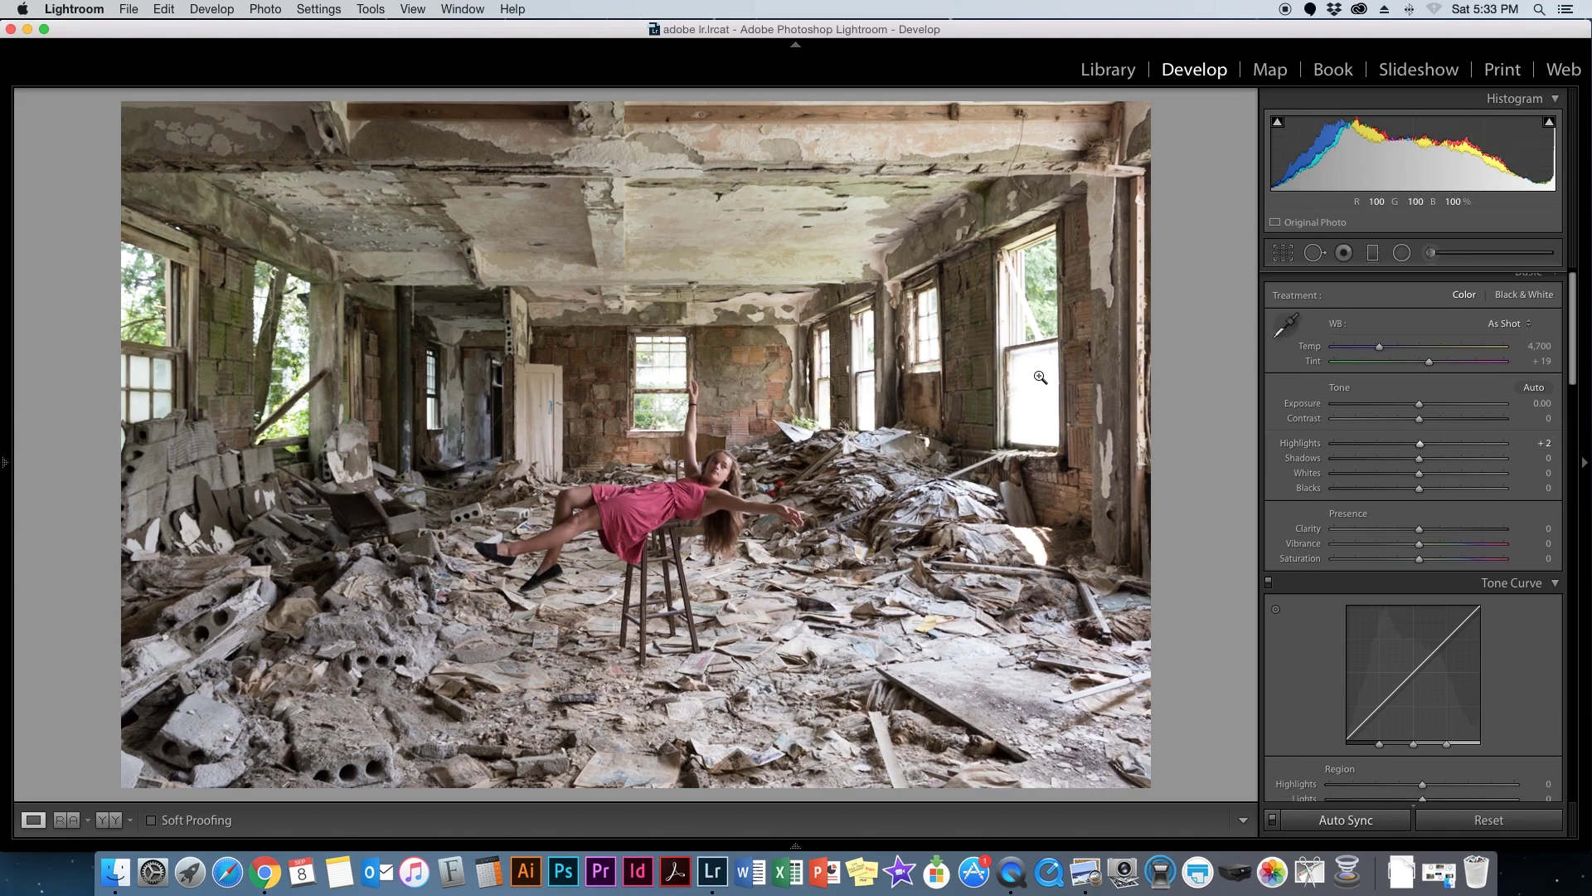
pyautogui.moveTo(1420, 445); pyautogui.dragTo(1298, 447)
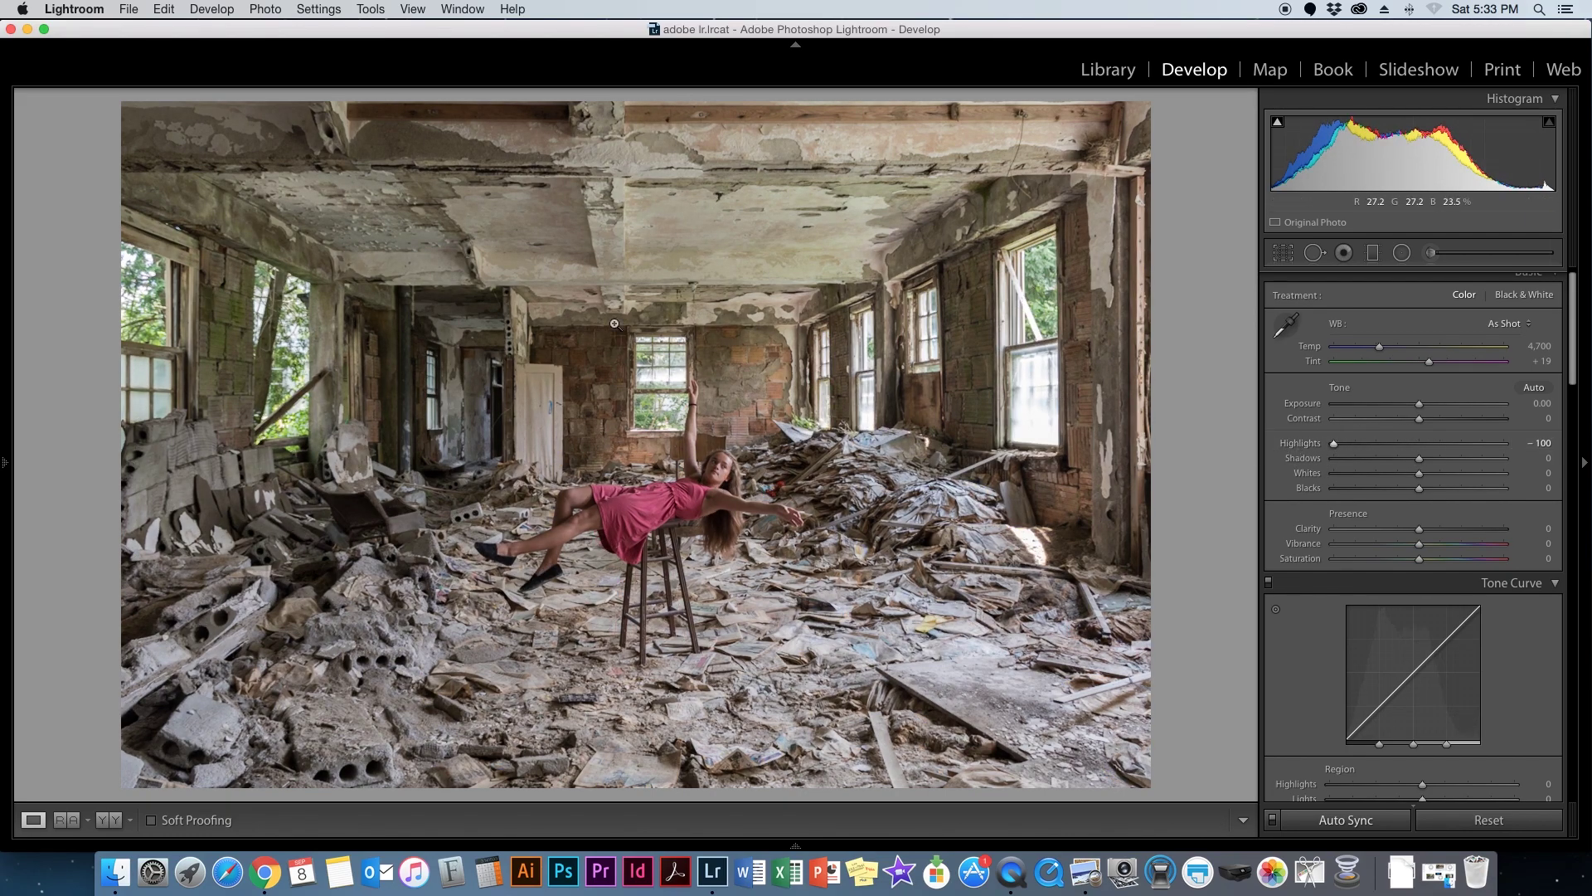
pyautogui.click(795, 846)
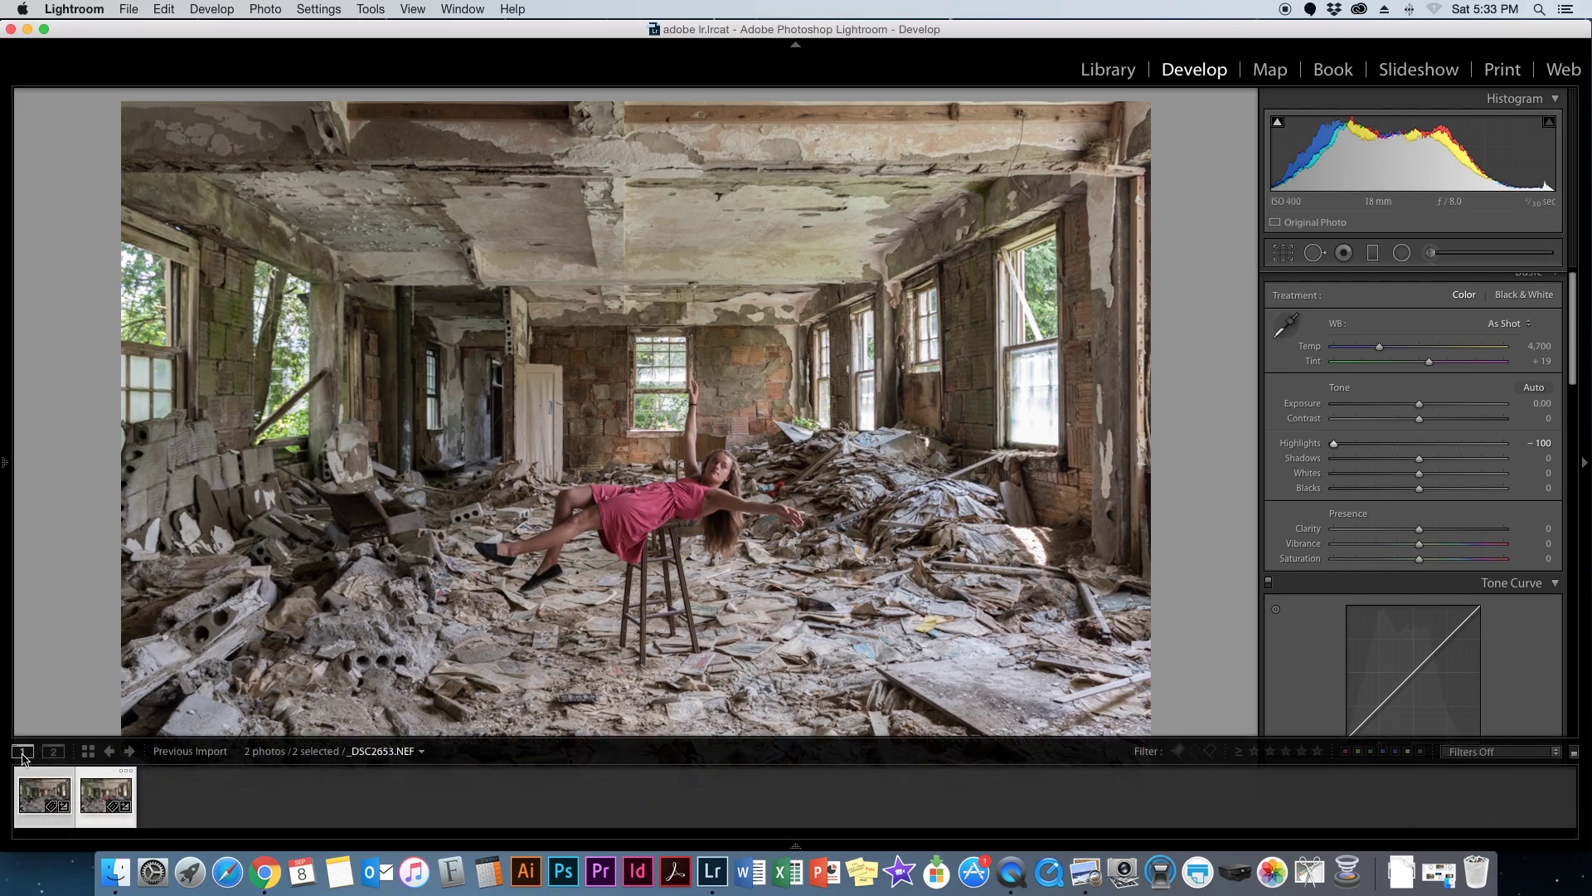
pyautogui.click(34, 792)
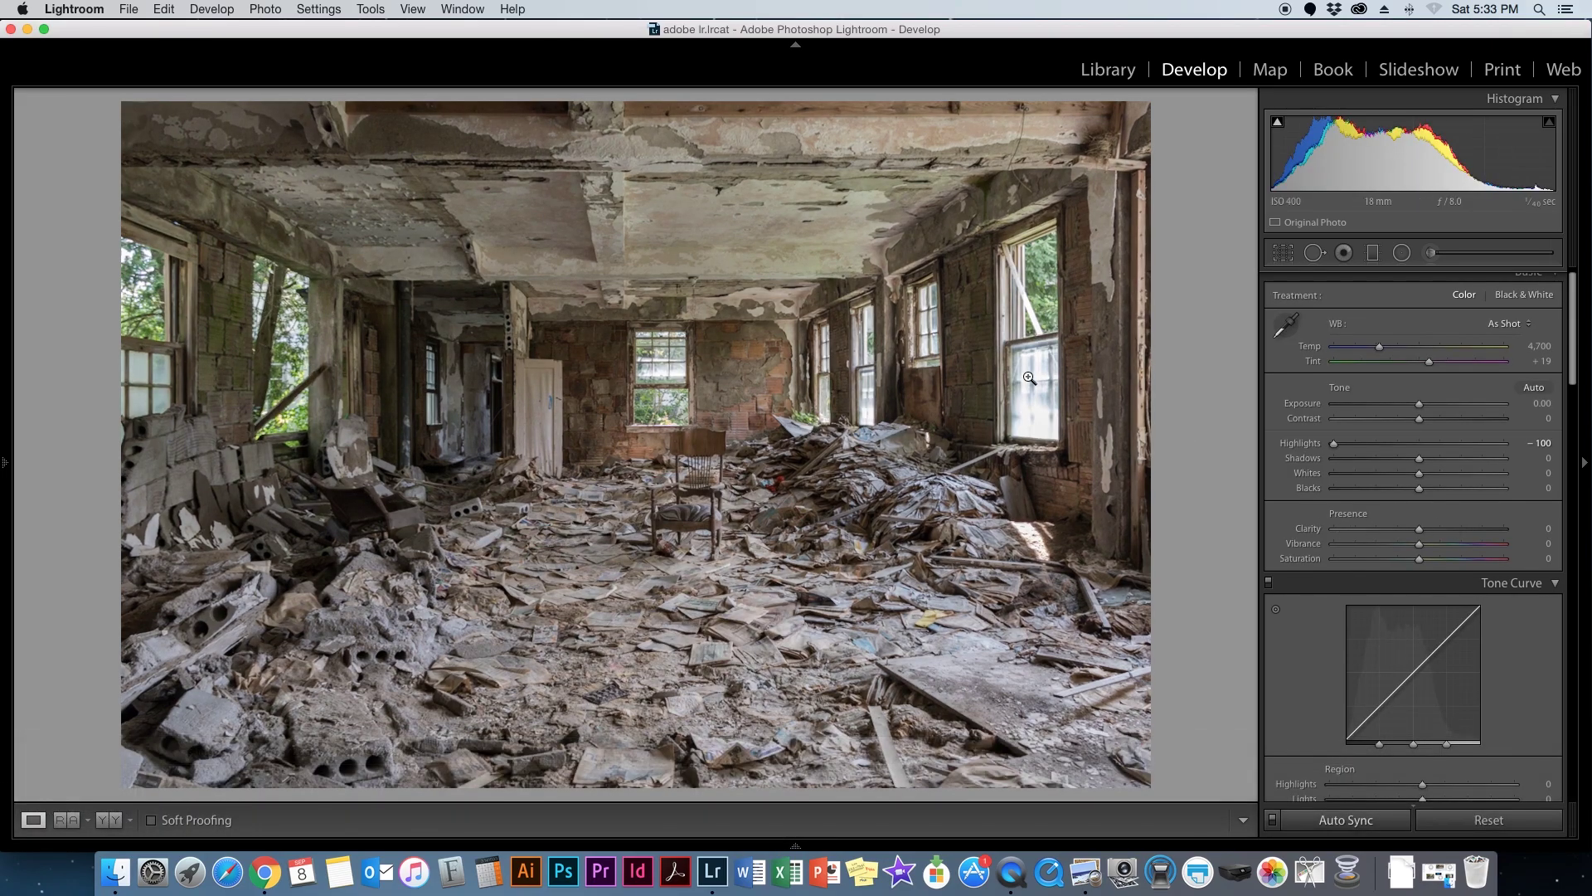
pyautogui.moveTo(795, 847)
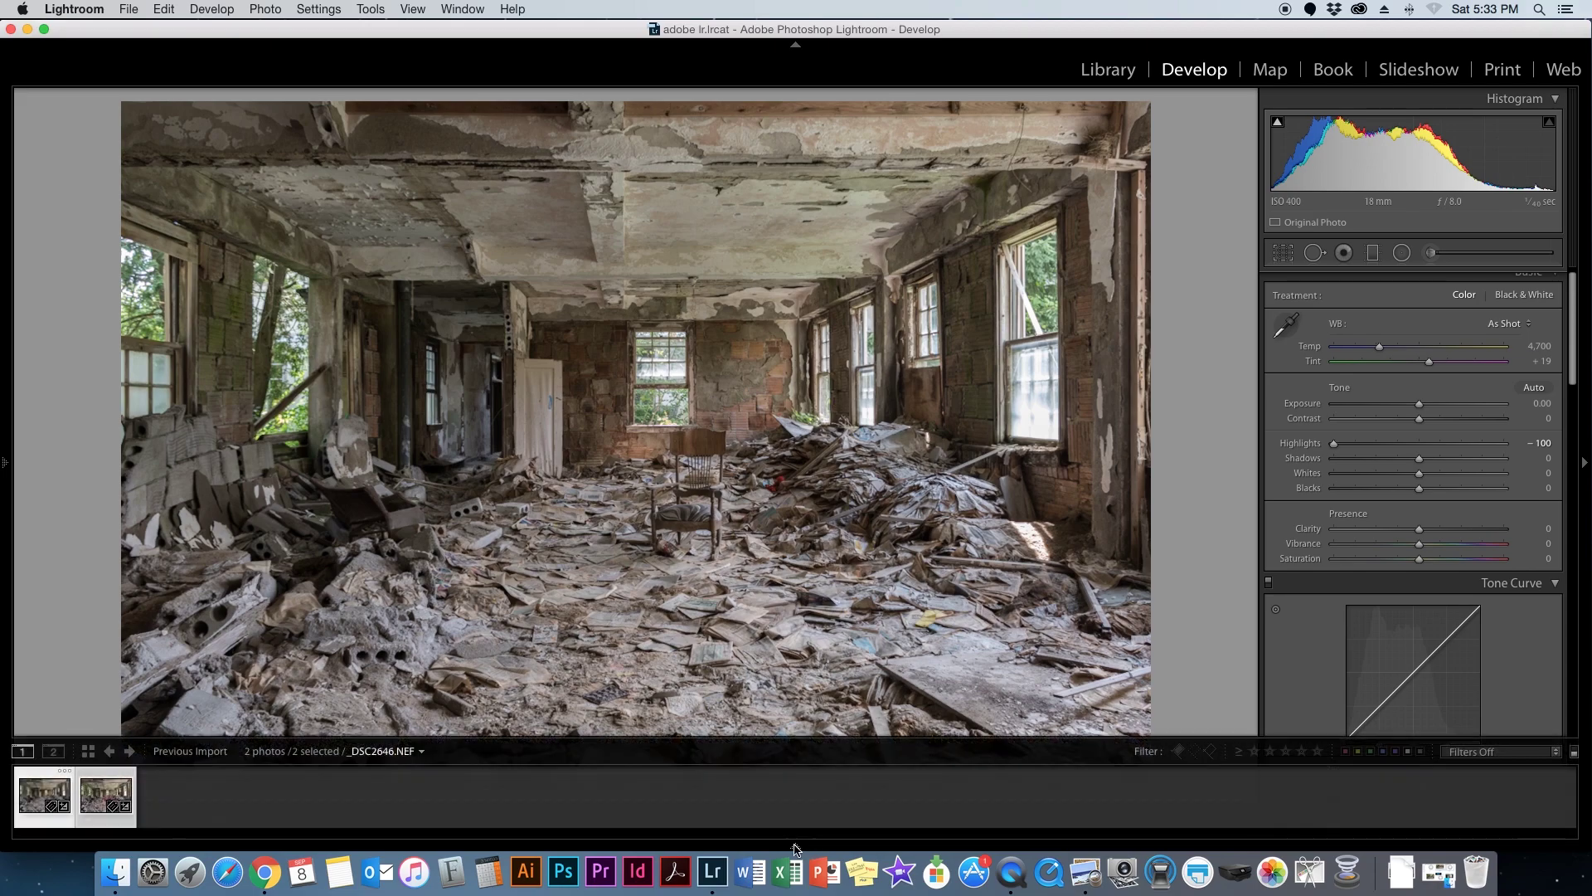
pyautogui.click(100, 794)
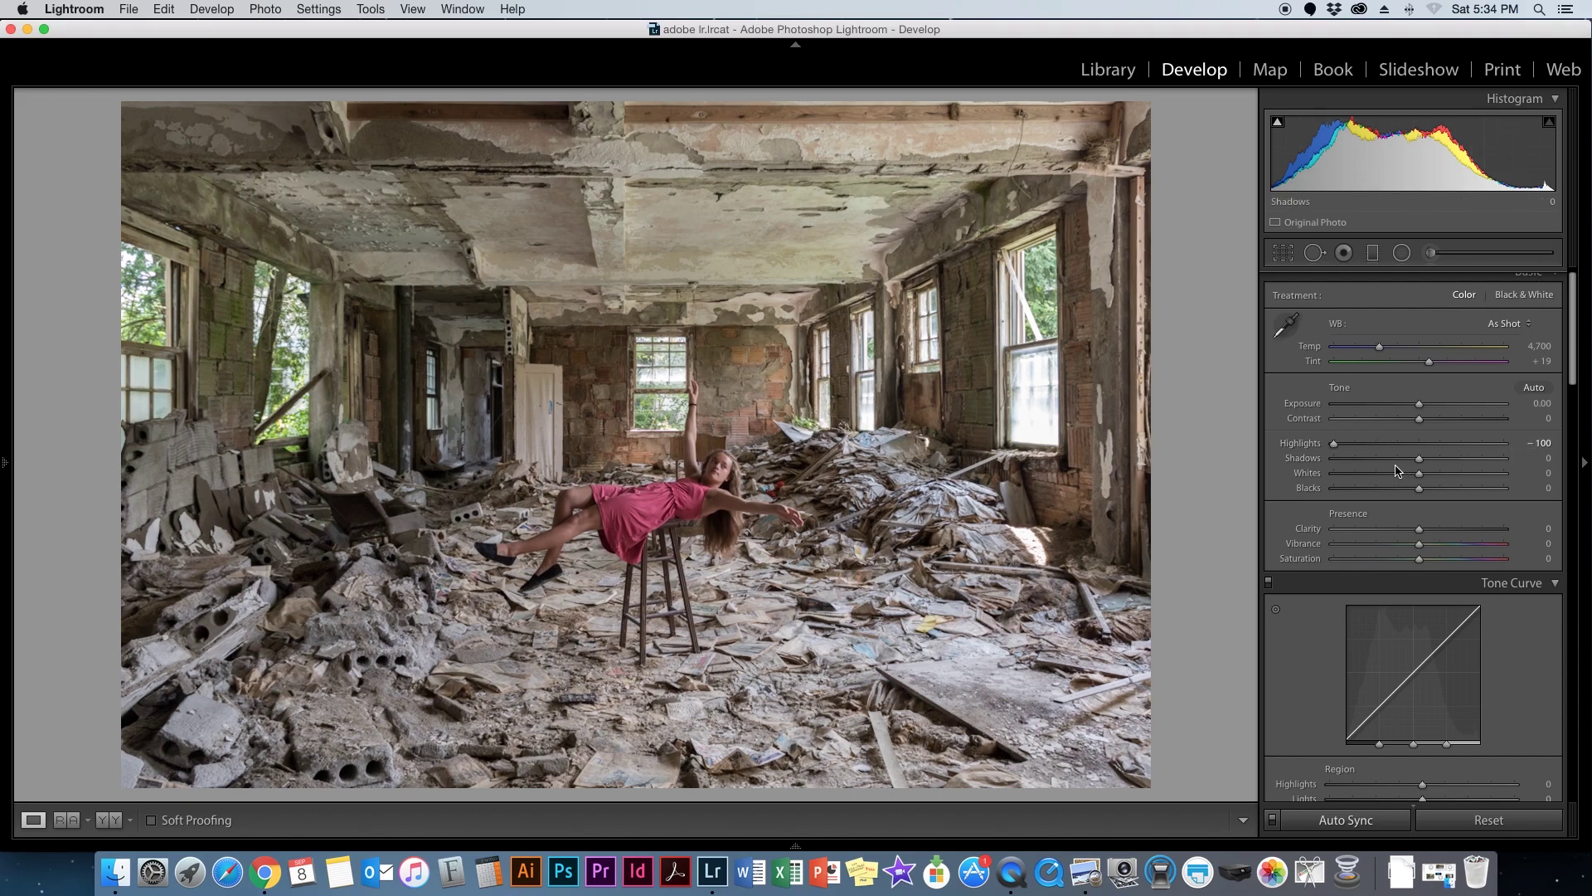
# - Test Shadows at +100, then settle on +55 for both photos
pyautogui.moveTo(1419, 464); pyautogui.dragTo(1523, 464)
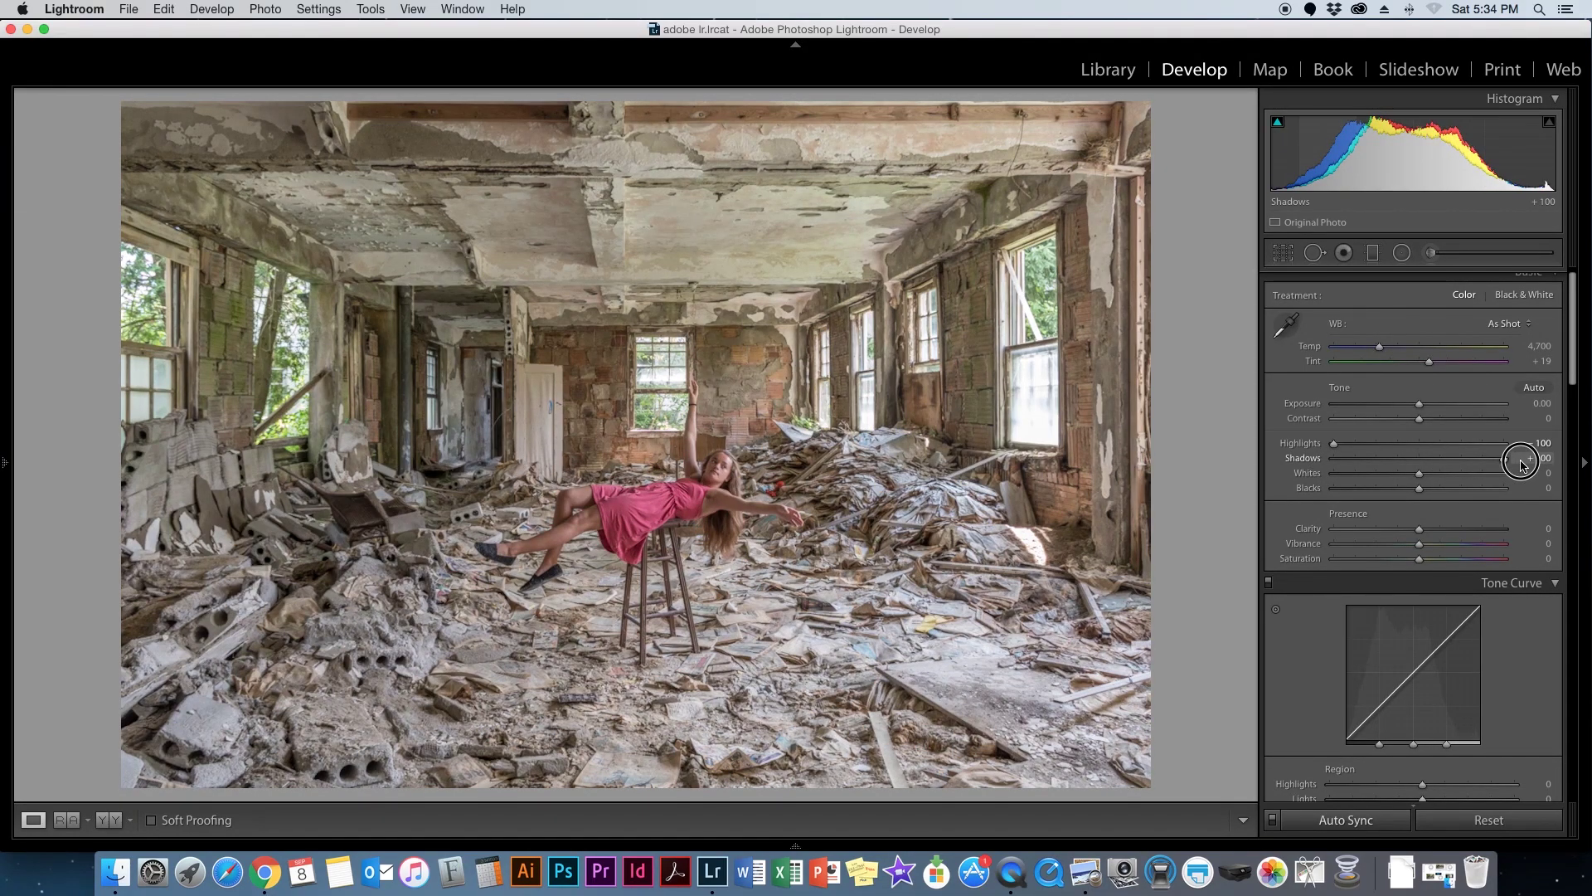
pyautogui.moveTo(1523, 465); pyautogui.dragTo(1467, 469)
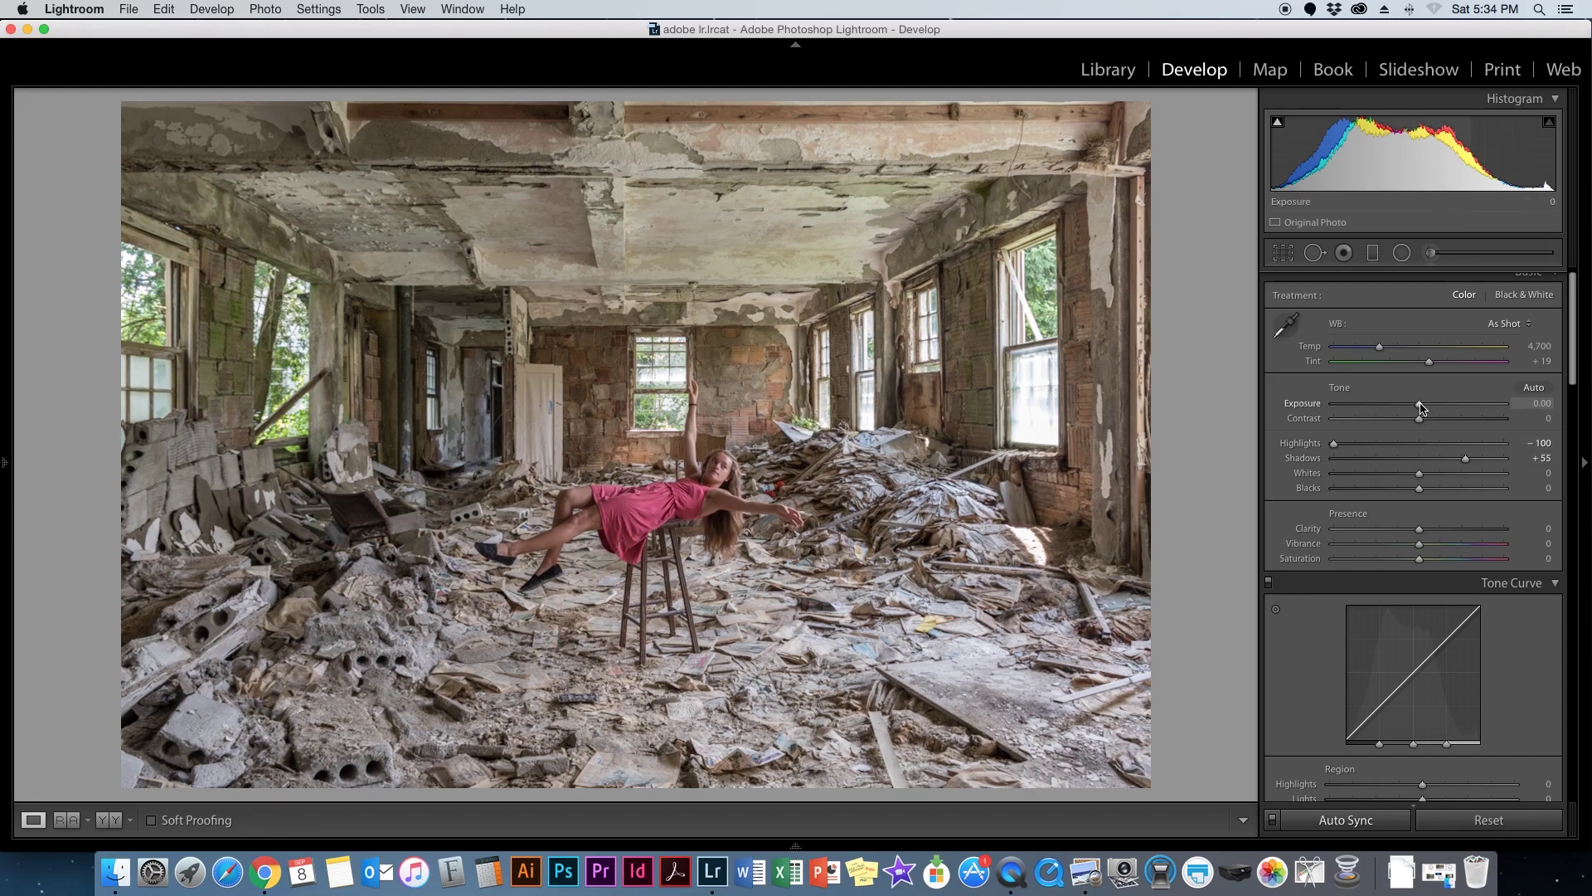
pyautogui.moveTo(1421, 407)
pyautogui.mouseDown()
pyautogui.moveTo(1404, 409)
pyautogui.moveTo(1441, 409)
pyautogui.moveTo(1419, 410)
pyautogui.mouseUp()
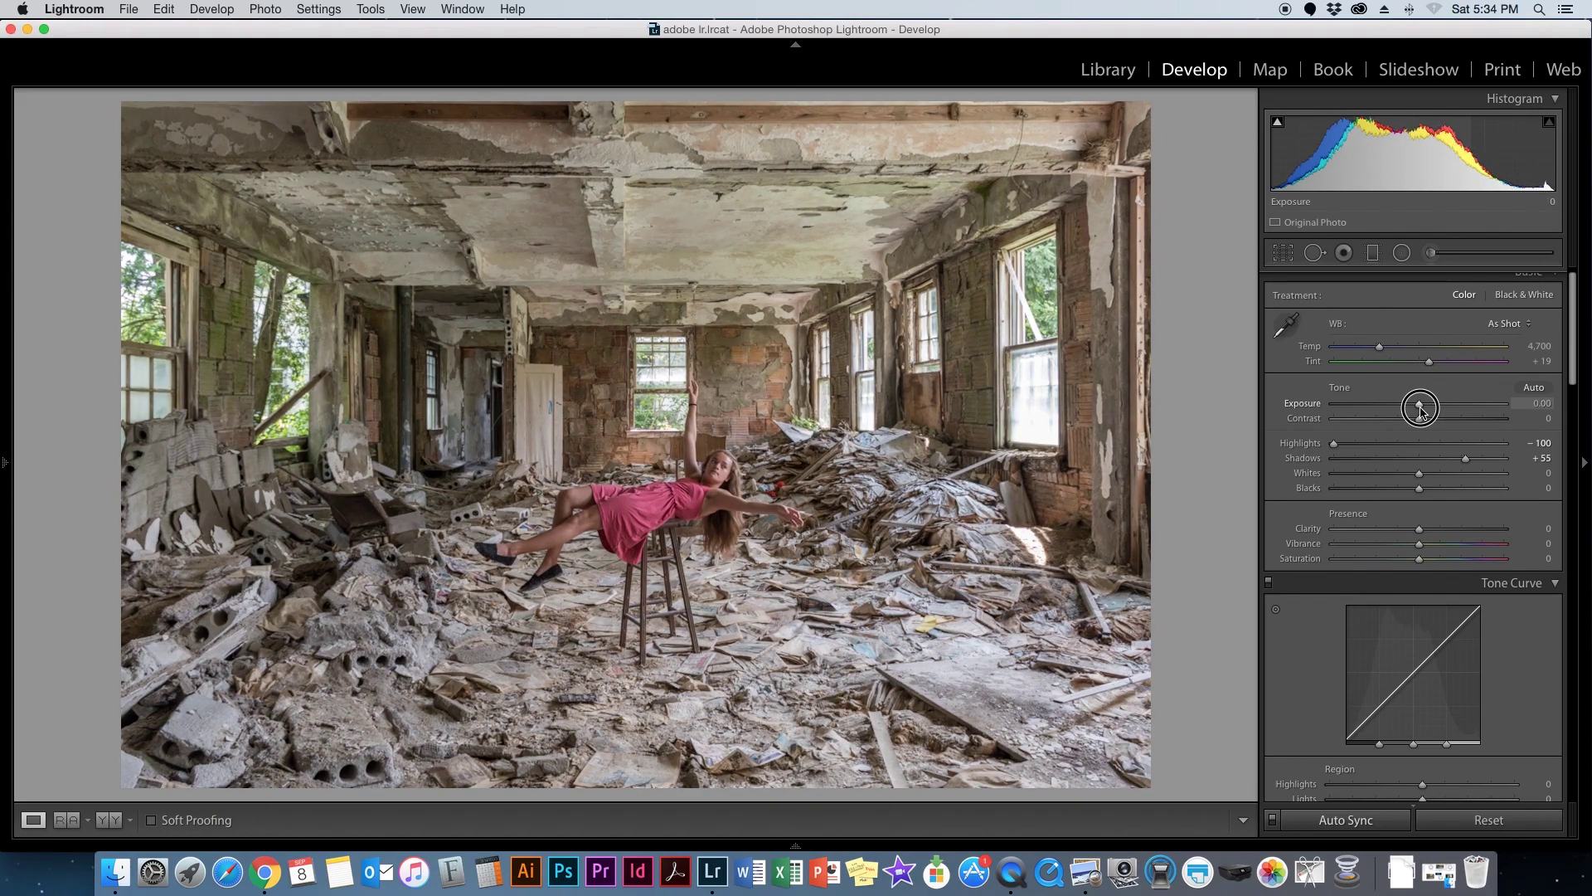
# - Try the Auto, Daylight and Cloudy white balance presets, and return to As Shot
pyautogui.click(1499, 324)
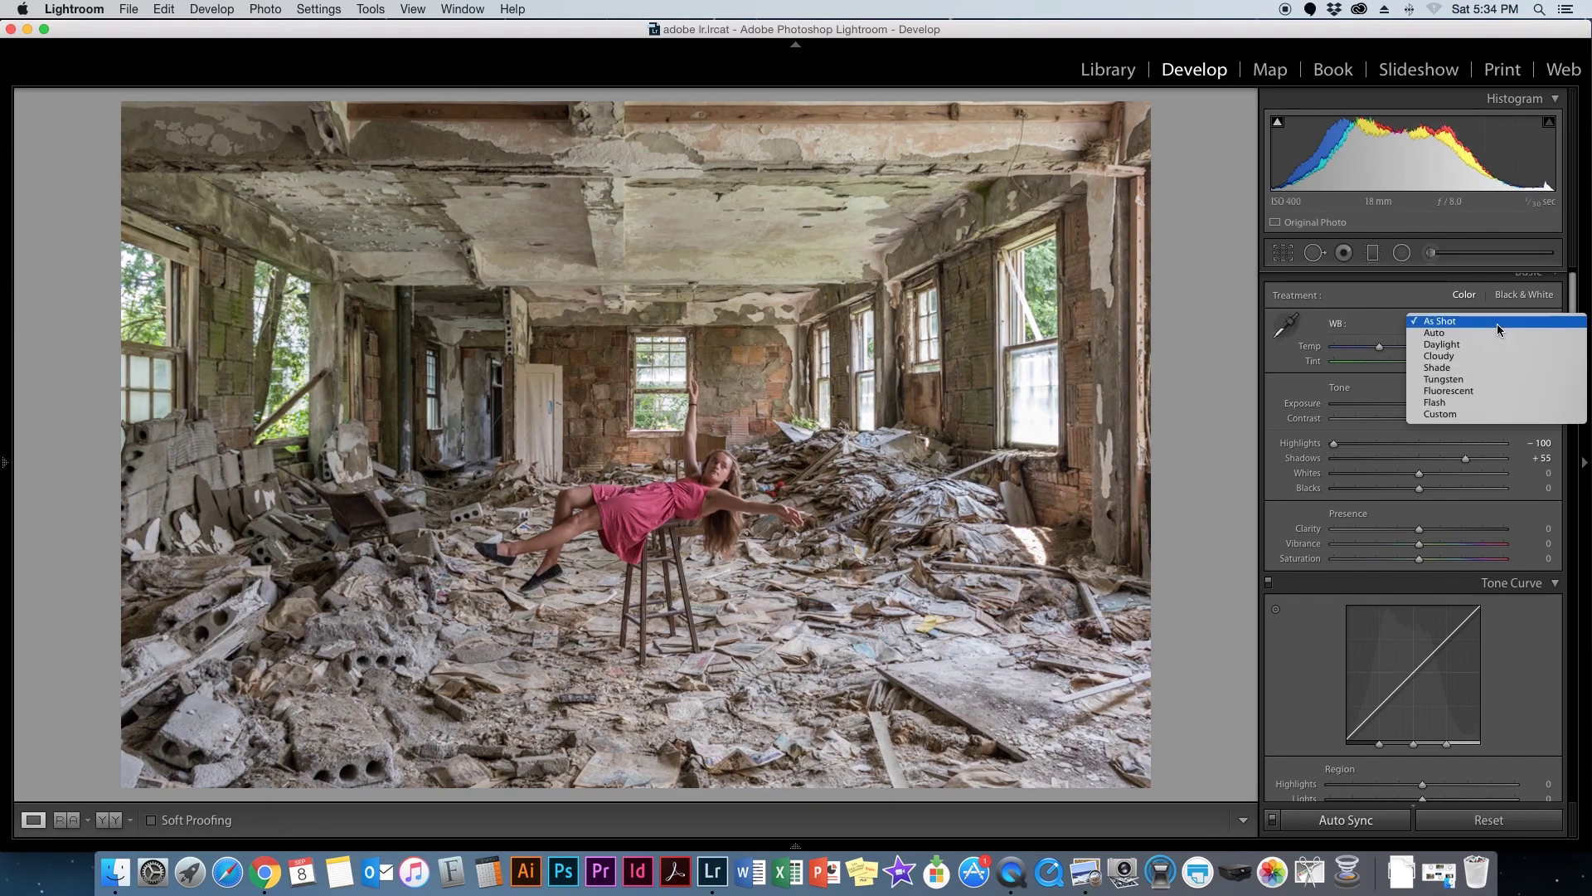
pyautogui.click(1447, 322)
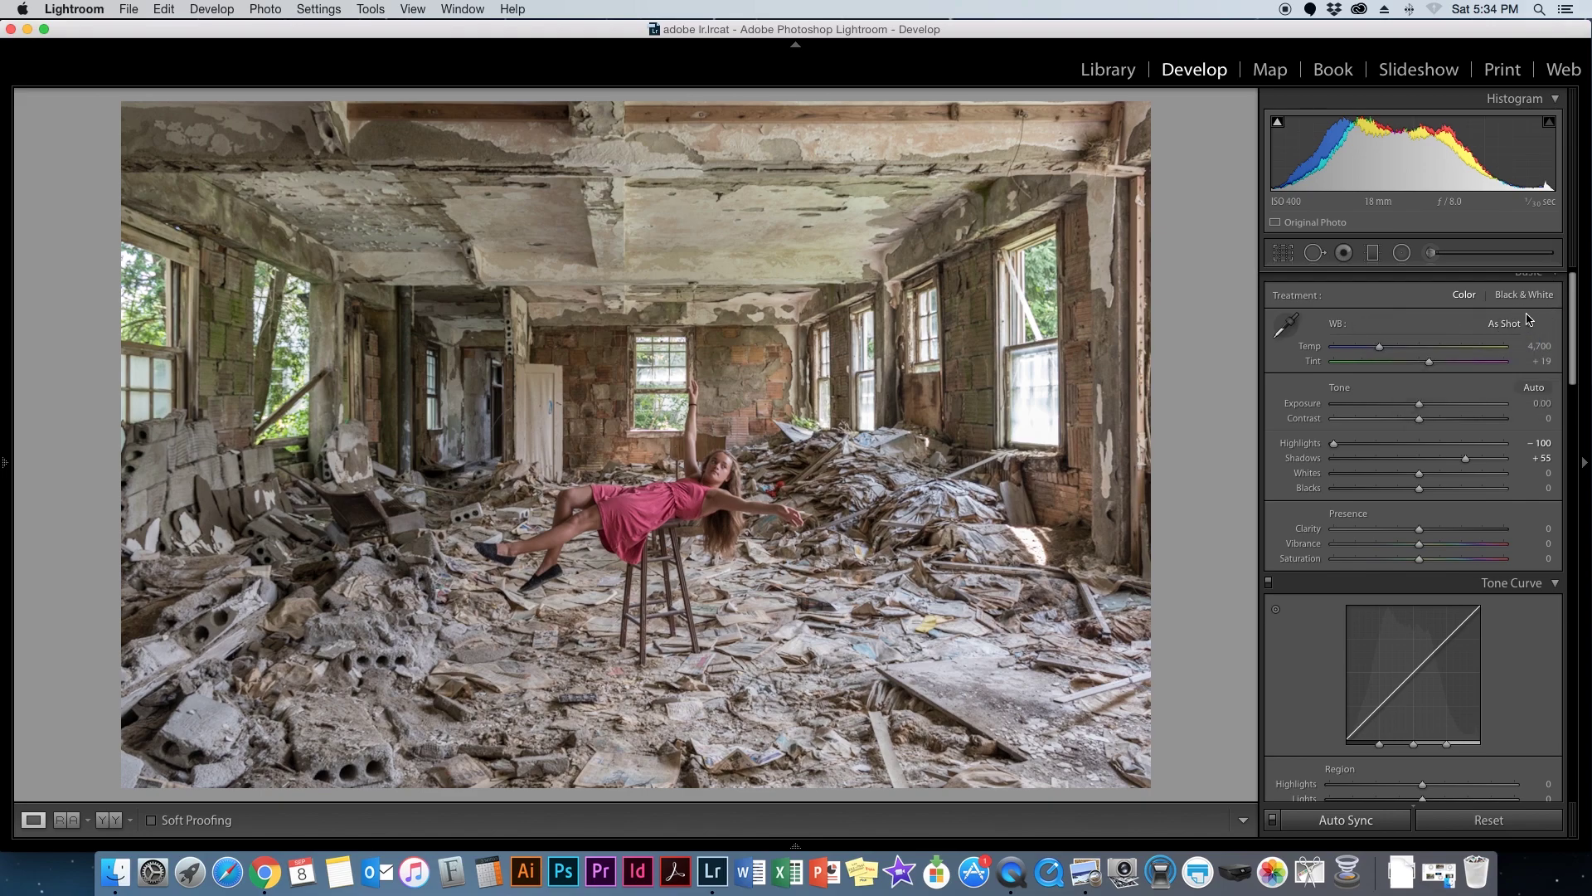
pyautogui.click(1504, 328)
pyautogui.click(1496, 334)
pyautogui.click(1512, 325)
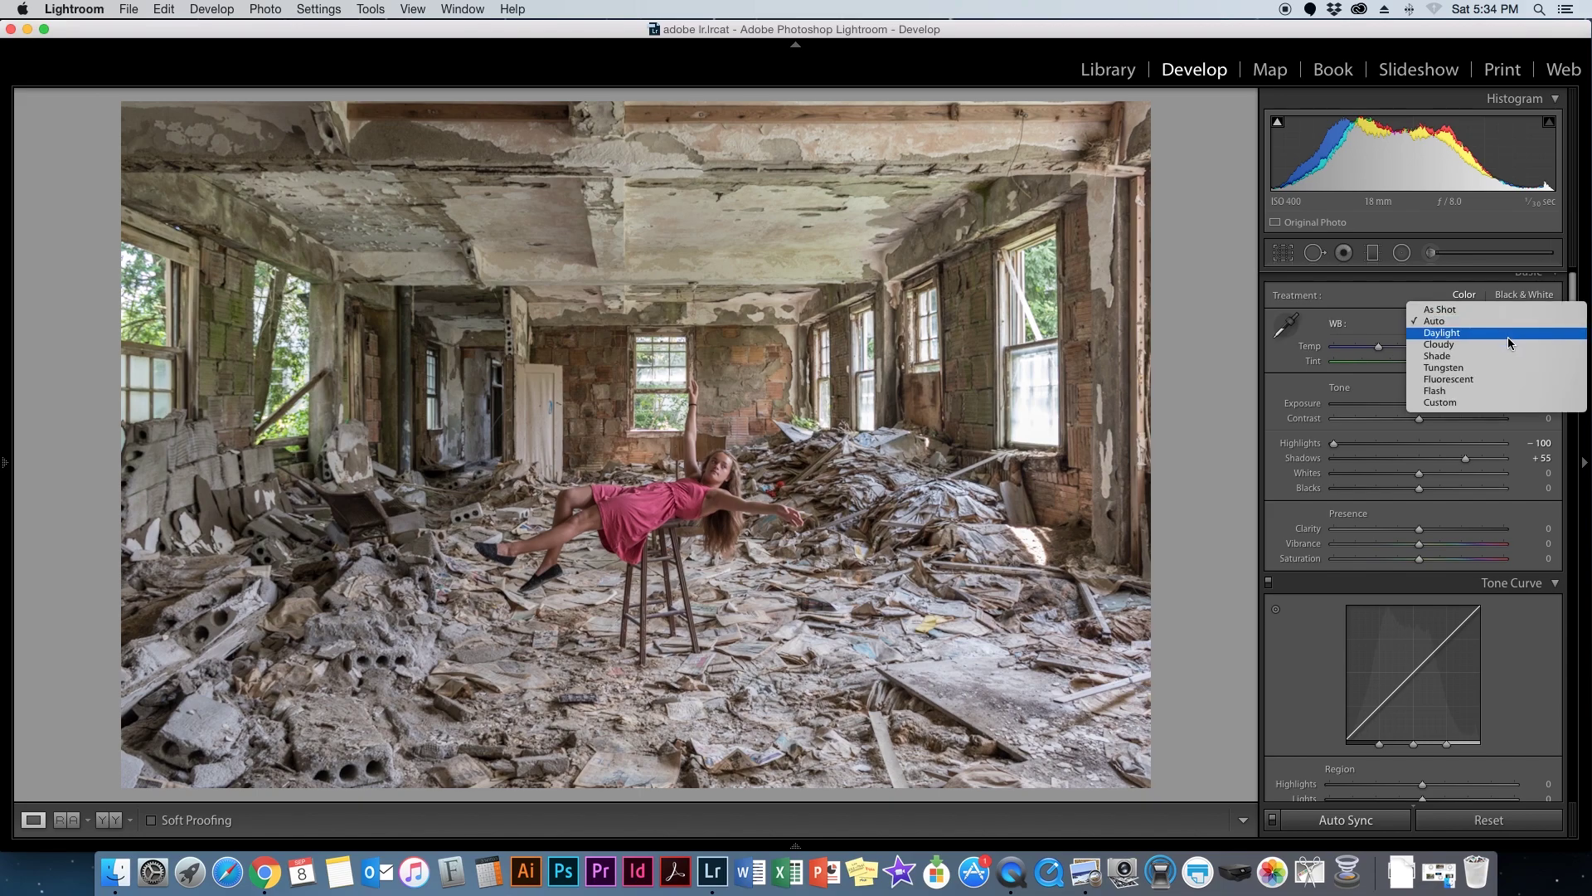
pyautogui.click(1509, 333)
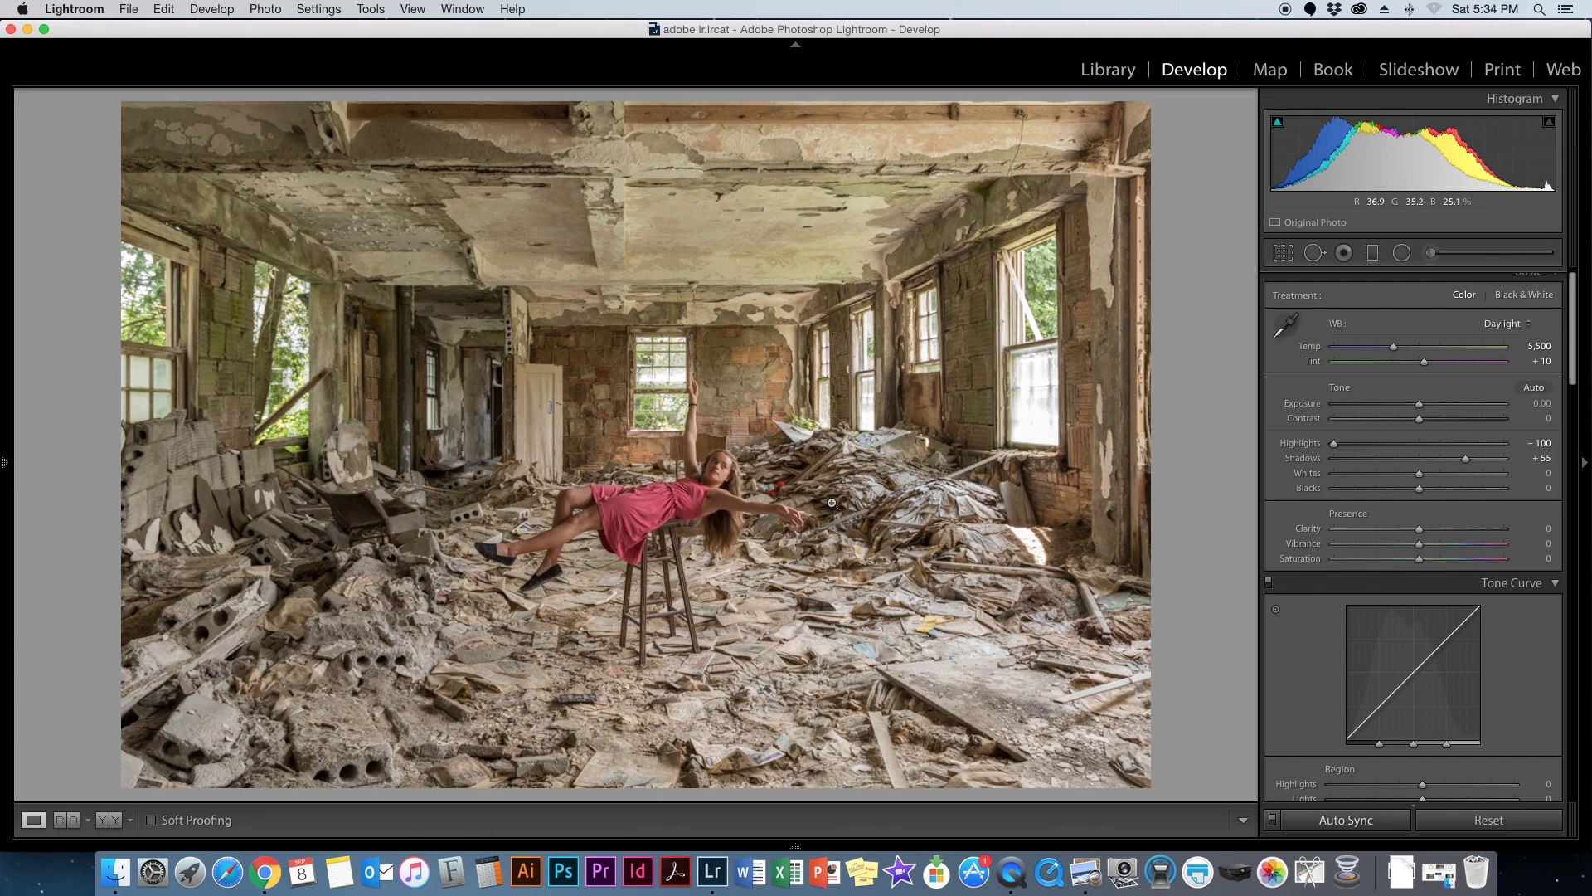
pyautogui.click(1497, 322)
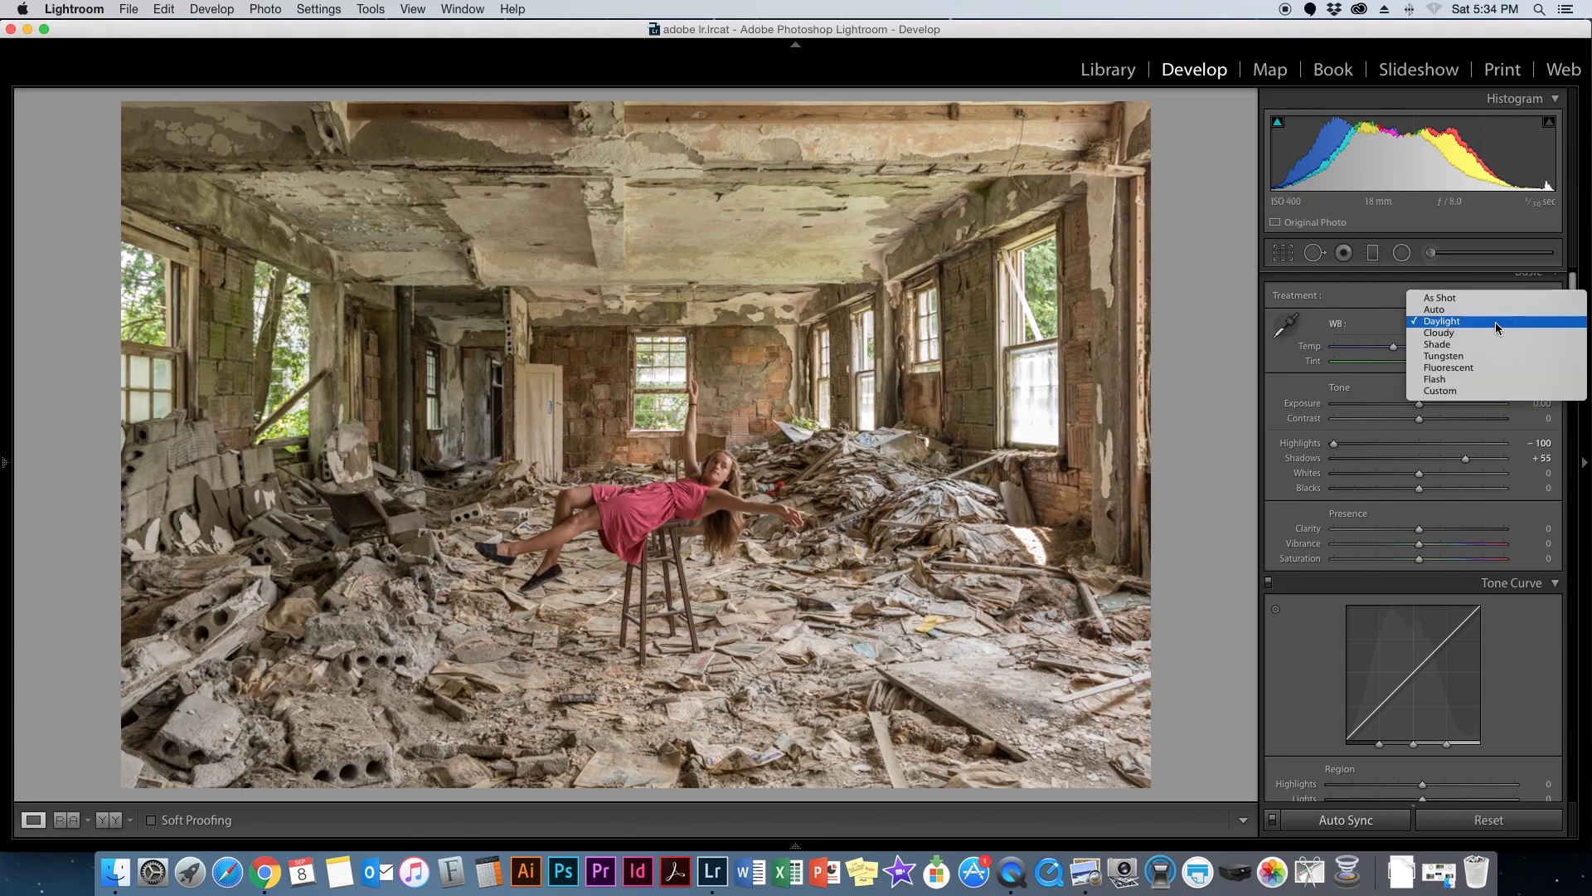
pyautogui.click(1493, 333)
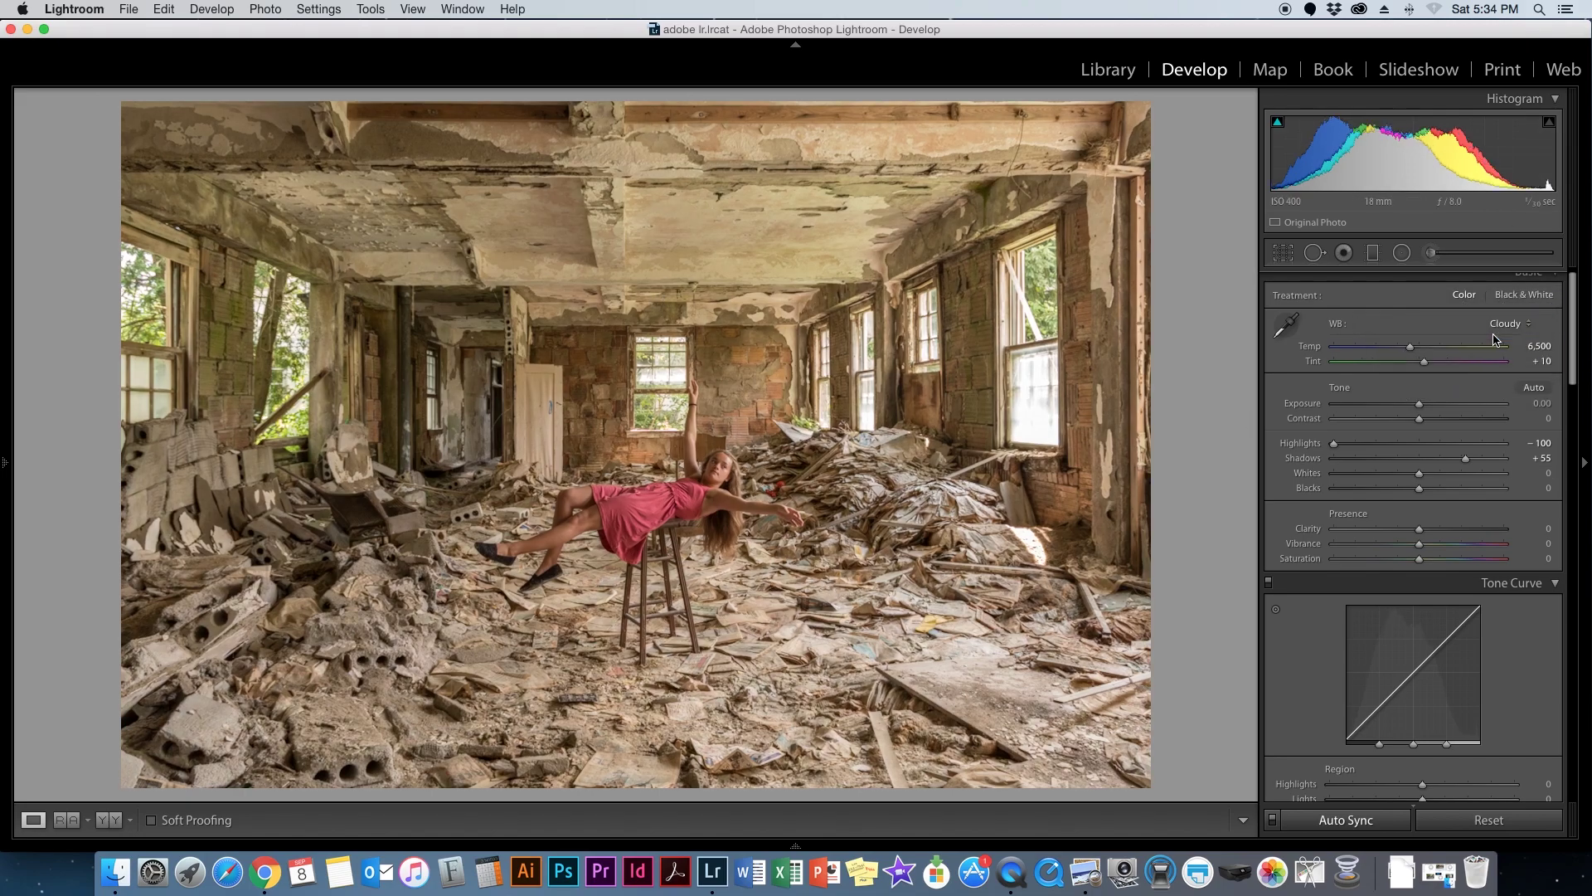
pyautogui.click(1510, 325)
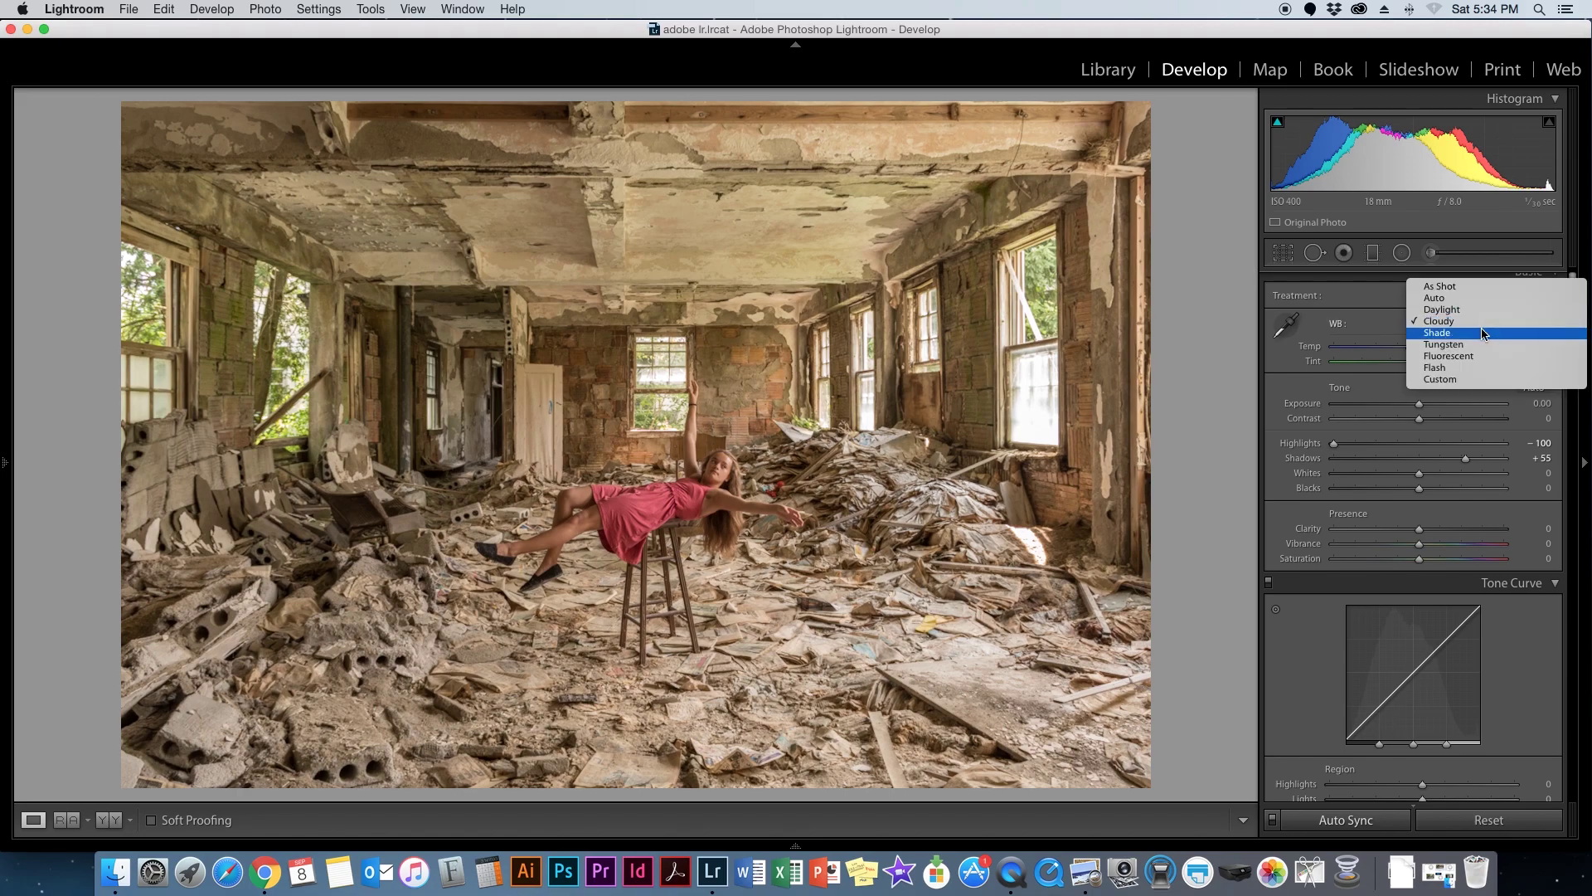
pyautogui.click(1476, 288)
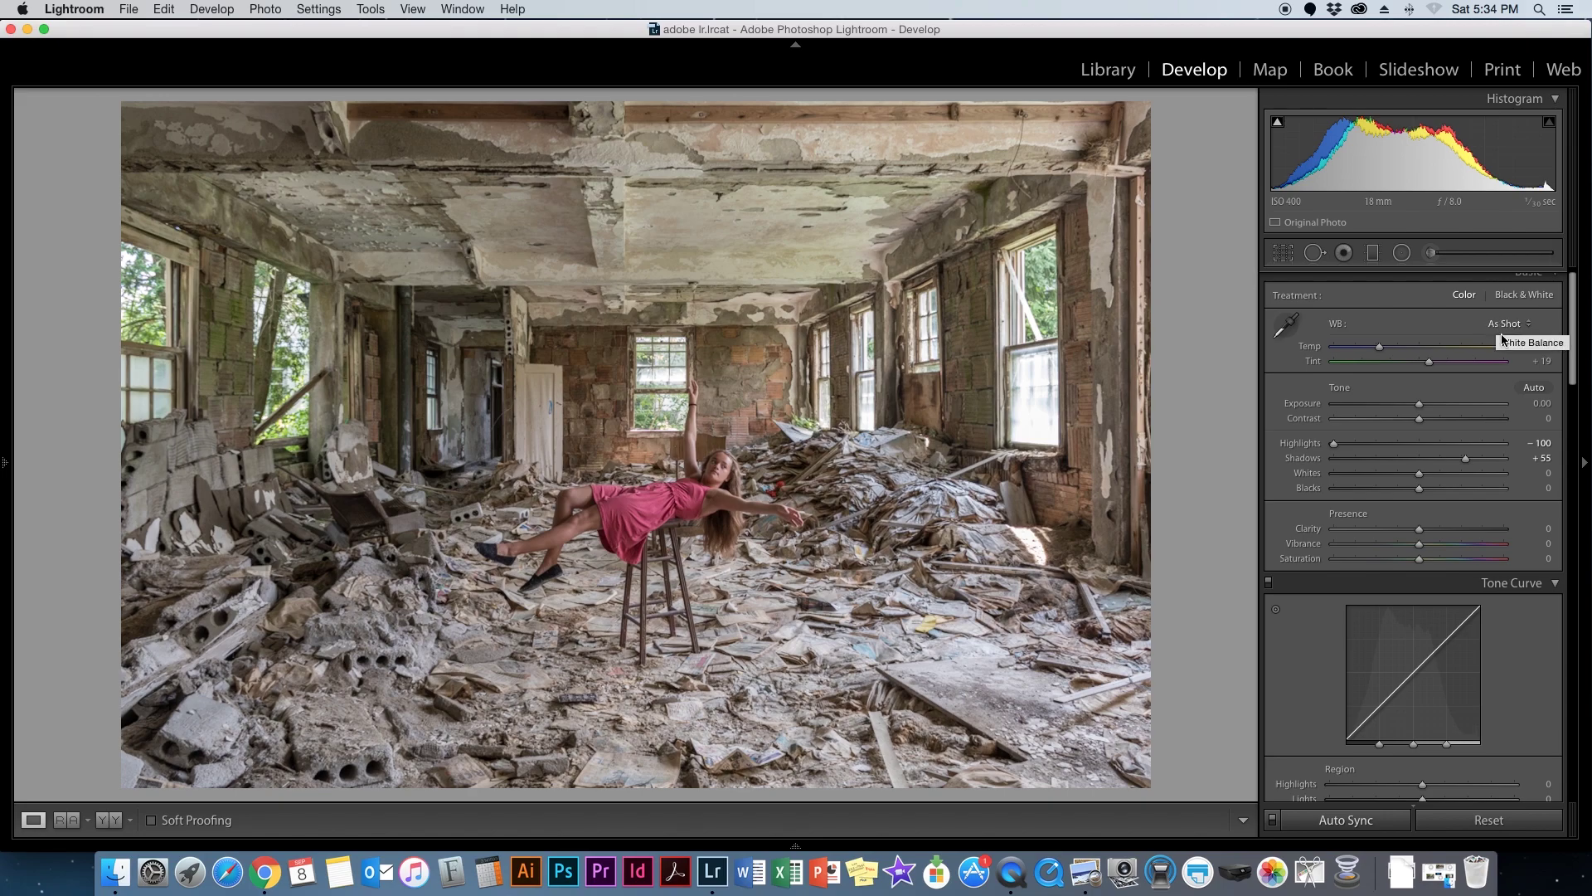
# - Raise Whites to +18 and Blacks to +39 on both photos
pyautogui.moveTo(1420, 422)
pyautogui.mouseDown()
pyautogui.moveTo(1457, 421)
pyautogui.moveTo(1355, 422)
pyautogui.moveTo(1419, 421)
pyautogui.mouseUp()
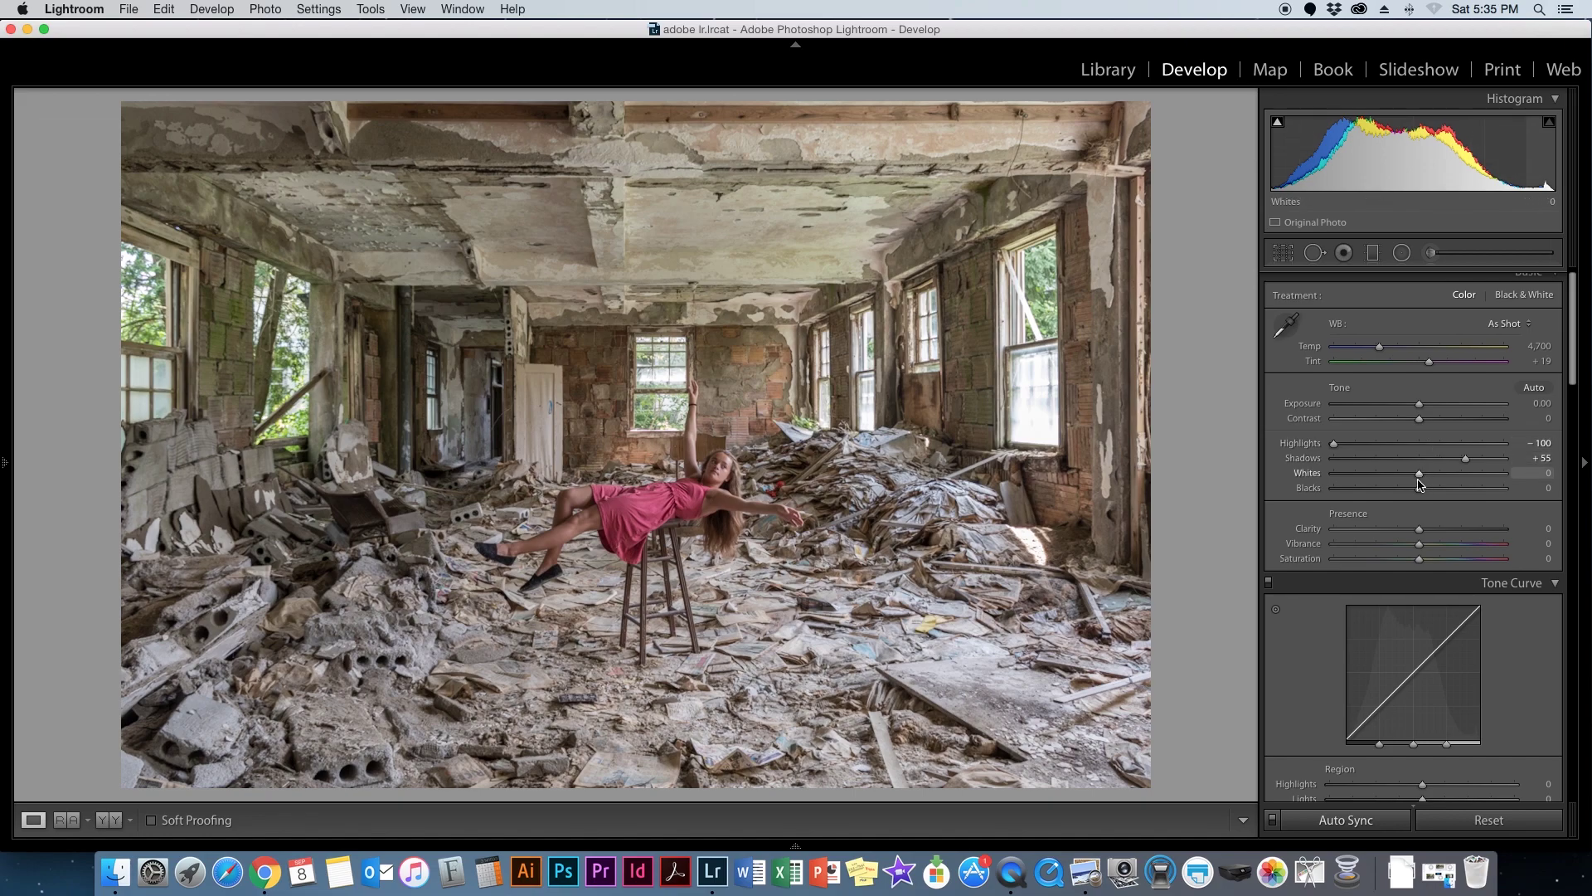
pyautogui.moveTo(1421, 477); pyautogui.dragTo(1451, 492)
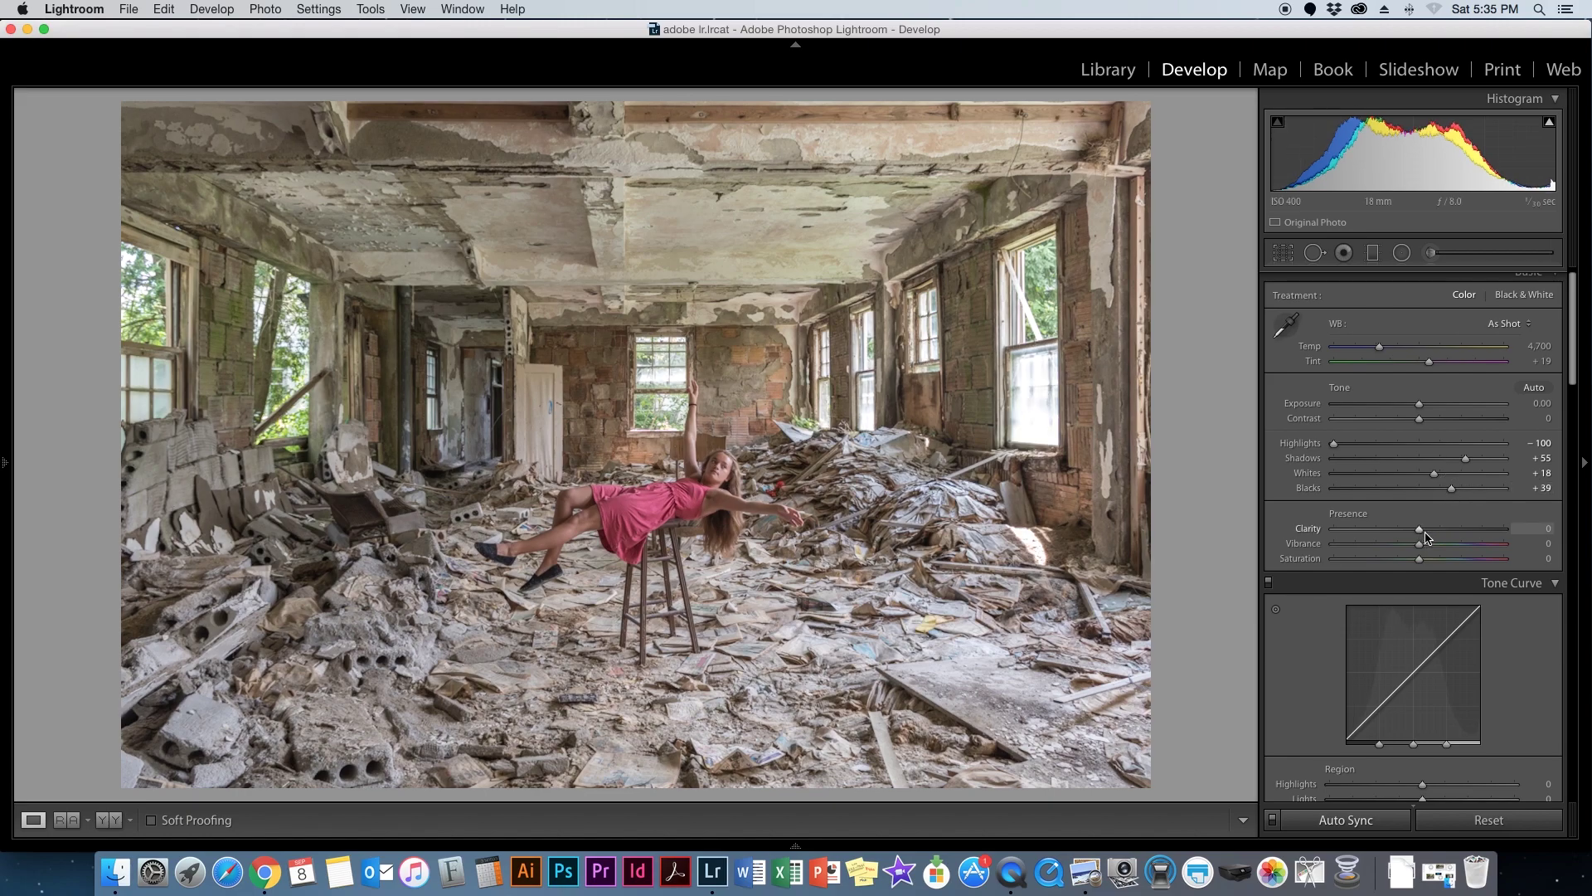
# - Test Clarity at −100 and +100, then settle on +13 for both photos
pyautogui.moveTo(1574, 373); pyautogui.dragTo(1574, 410)
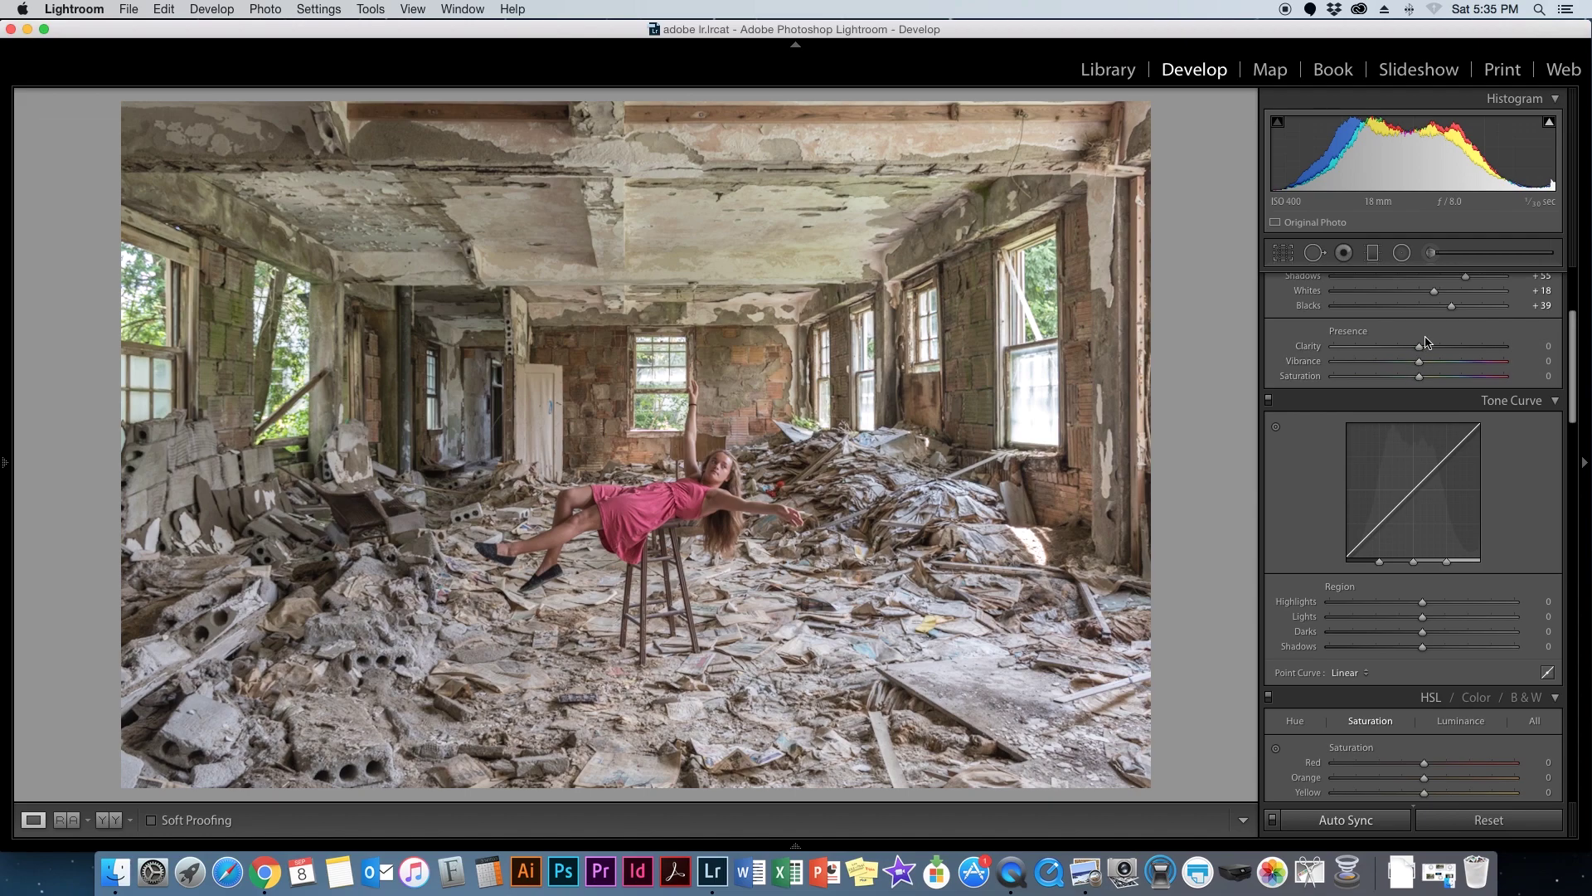
pyautogui.moveTo(1420, 352); pyautogui.dragTo(1298, 347)
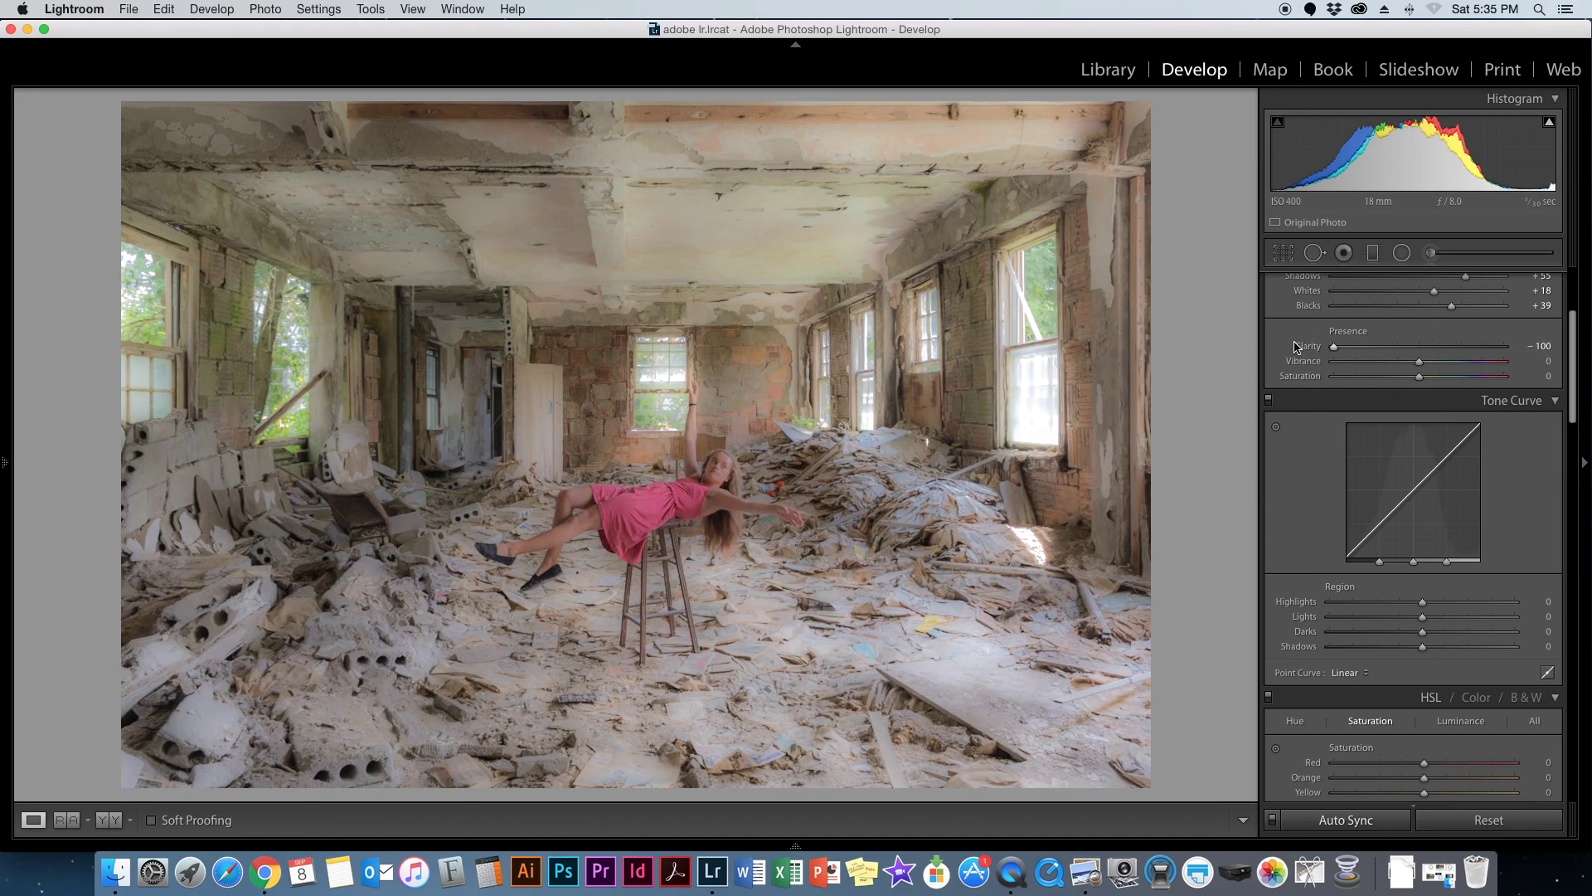
pyautogui.moveTo(1335, 347); pyautogui.dragTo(1536, 350)
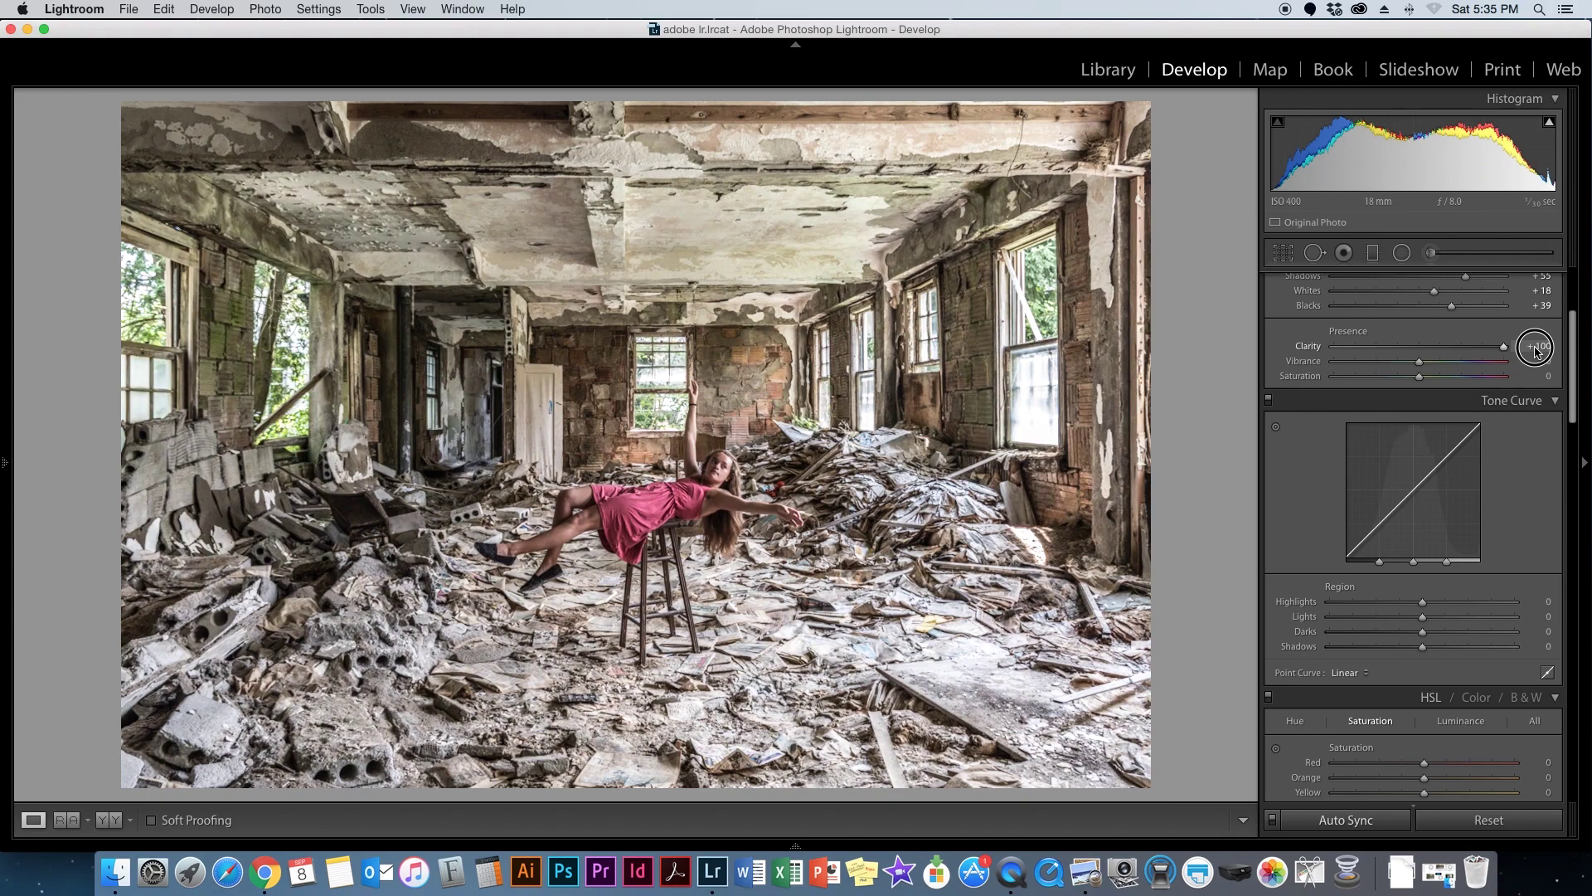
pyautogui.moveTo(1536, 350); pyautogui.dragTo(1431, 354)
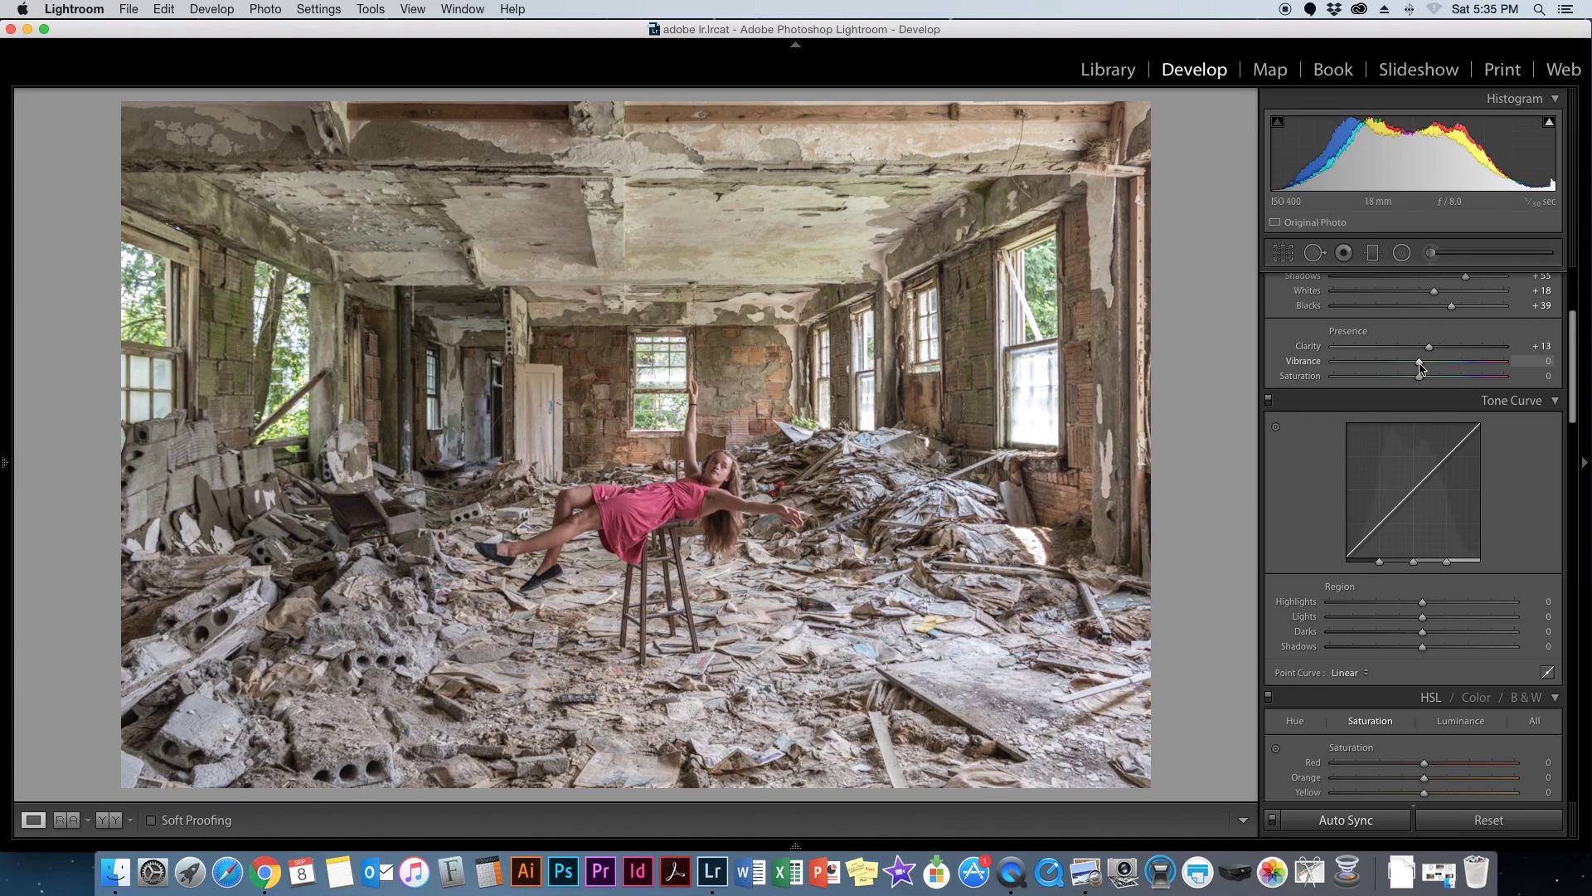
pyautogui.moveTo(1420, 365)
pyautogui.mouseDown()
pyautogui.moveTo(1558, 370)
pyautogui.moveTo(1326, 367)
pyautogui.moveTo(1420, 374)
pyautogui.mouseUp()
pyautogui.moveTo(1419, 376)
pyautogui.mouseDown()
pyautogui.moveTo(1521, 380)
pyautogui.moveTo(1253, 371)
pyautogui.moveTo(1419, 378)
pyautogui.mouseUp()
# - Raise the Highlights region of the tone curve to +16 on both photos
pyautogui.moveTo(1572, 394); pyautogui.dragTo(1570, 447)
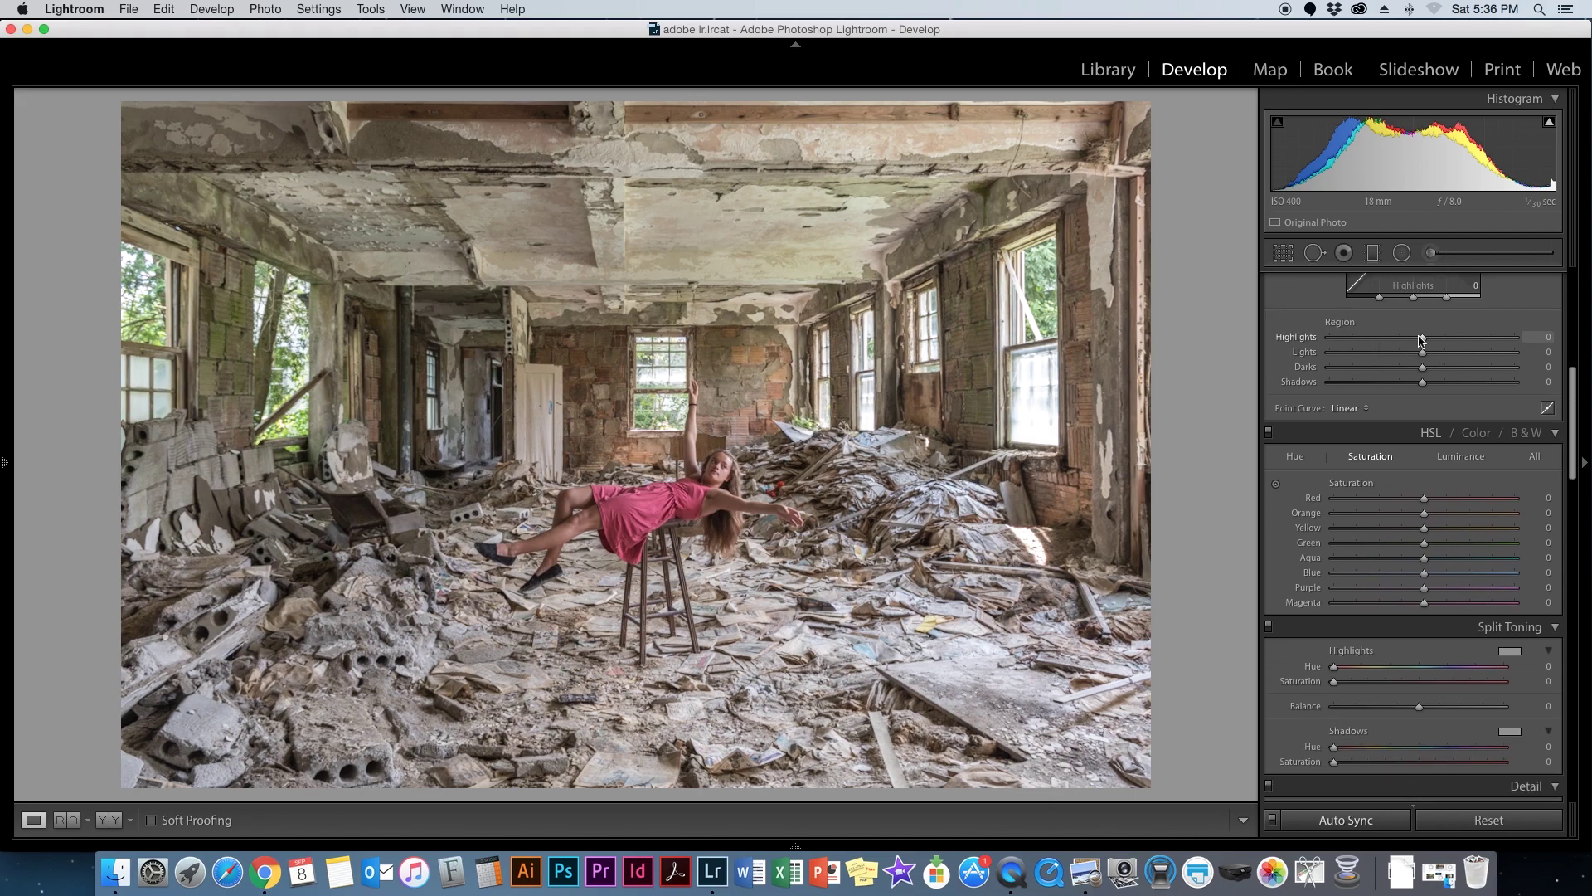
pyautogui.moveTo(1424, 340)
pyautogui.mouseDown()
pyautogui.moveTo(1474, 340)
pyautogui.moveTo(1380, 339)
pyautogui.moveTo(1437, 347)
pyautogui.mouseUp()
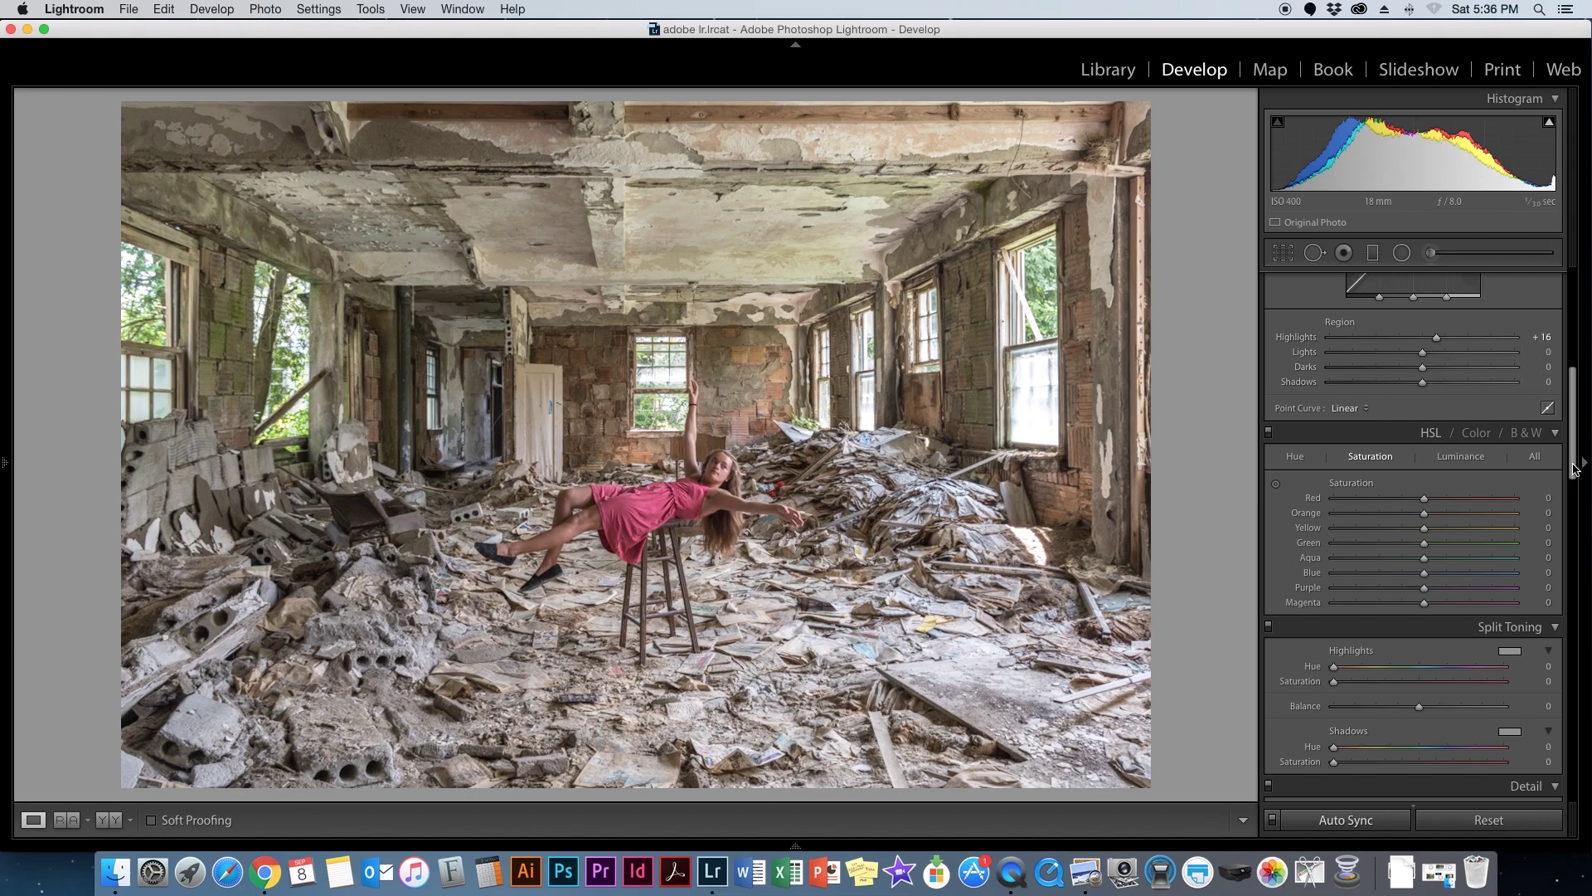
# - Test Red saturation at +100 with a close-up check of the model, then settle on +44
pyautogui.moveTo(1575, 464); pyautogui.dragTo(1573, 493)
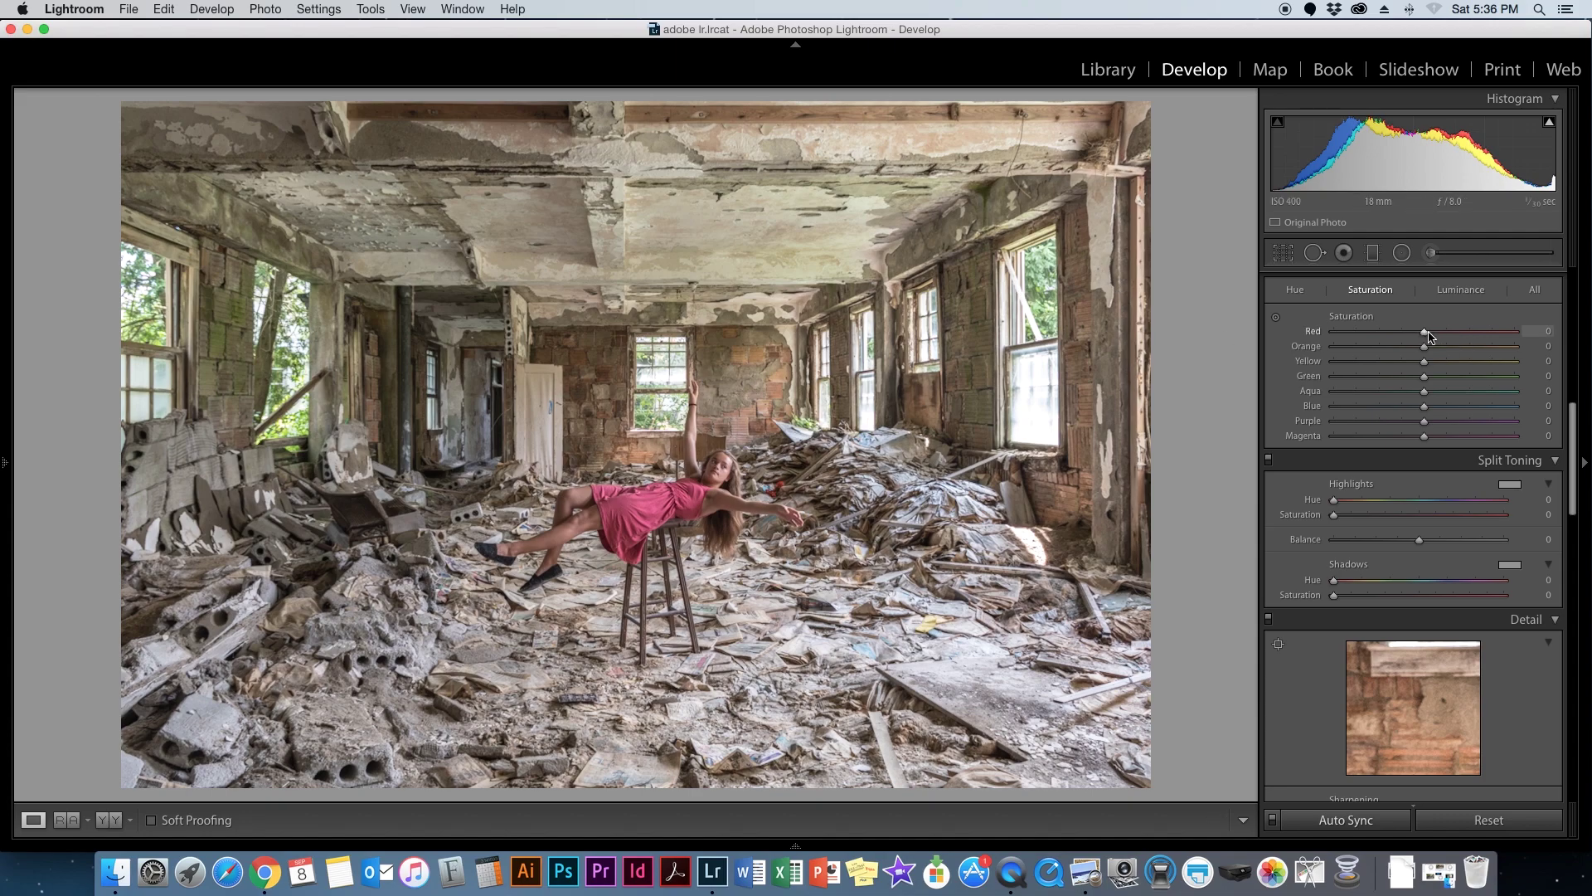
pyautogui.moveTo(1425, 335); pyautogui.dragTo(1552, 347)
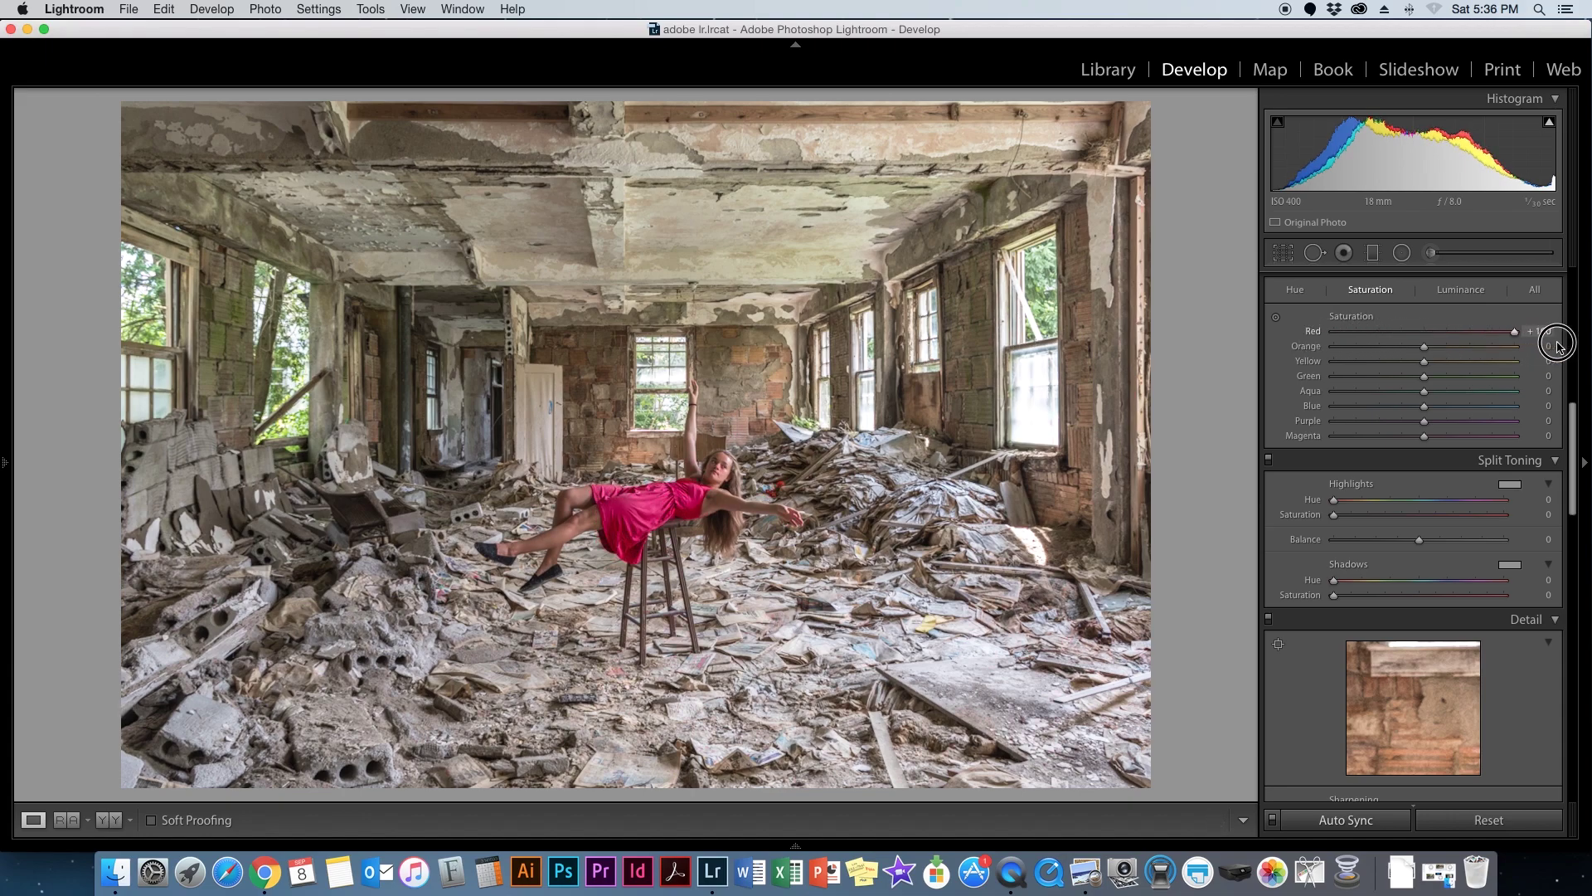
pyautogui.click(710, 476)
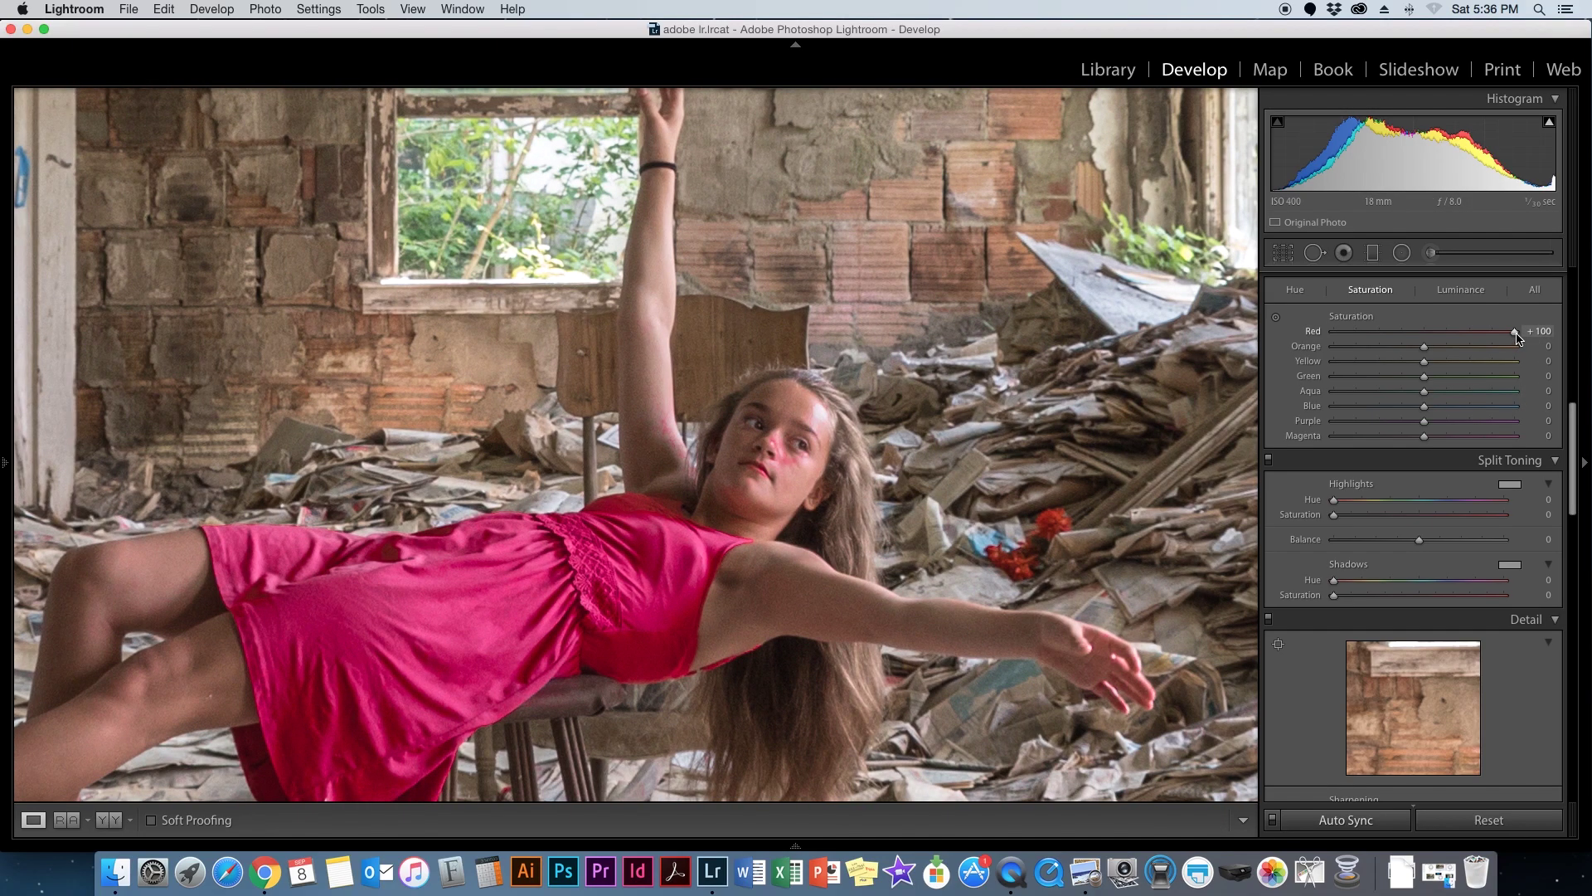
pyautogui.moveTo(1517, 338); pyautogui.dragTo(1466, 345)
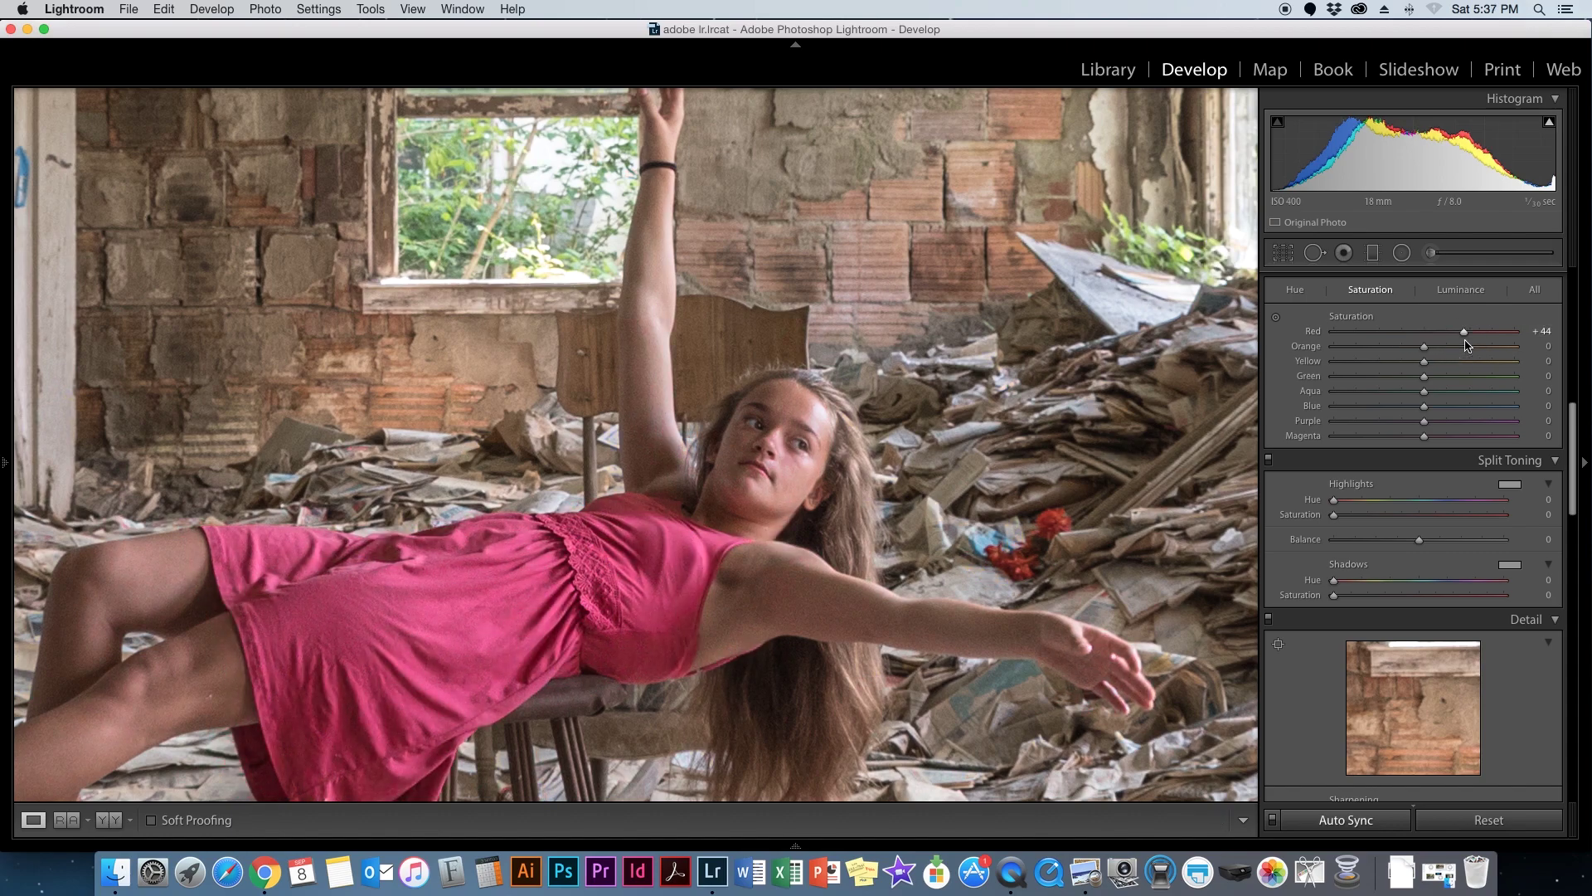
pyautogui.click(785, 535)
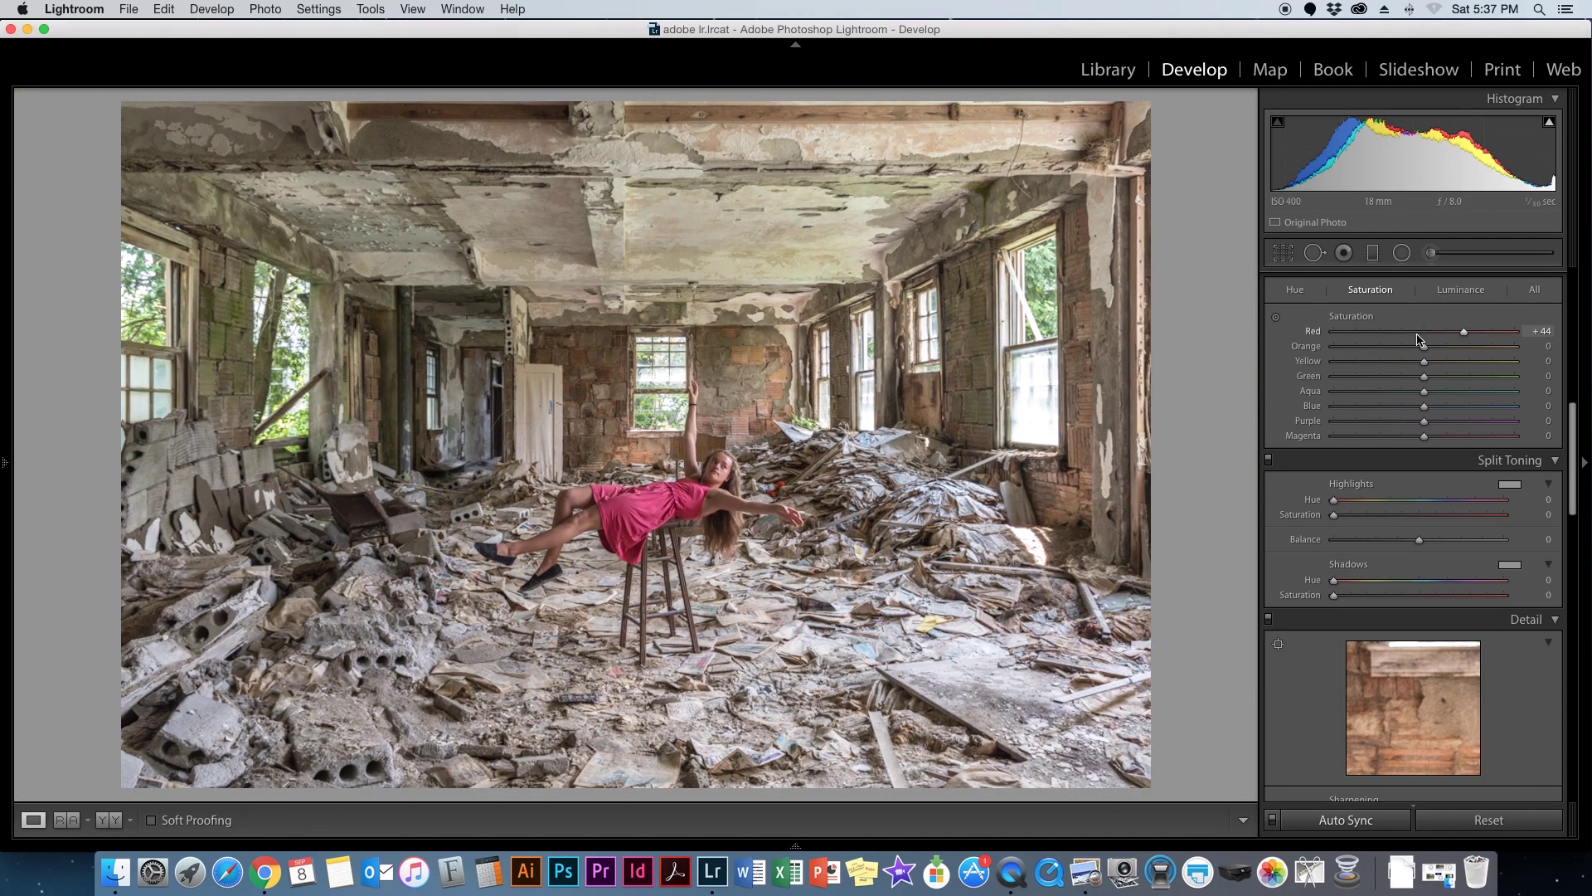
# - Raise Orange saturation to +30 and Green saturation to +100 on both photos
pyautogui.moveTo(1424, 352)
pyautogui.mouseDown()
pyautogui.moveTo(1518, 353)
pyautogui.moveTo(1328, 352)
pyautogui.moveTo(1465, 352)
pyautogui.moveTo(1452, 353)
pyautogui.mouseUp()
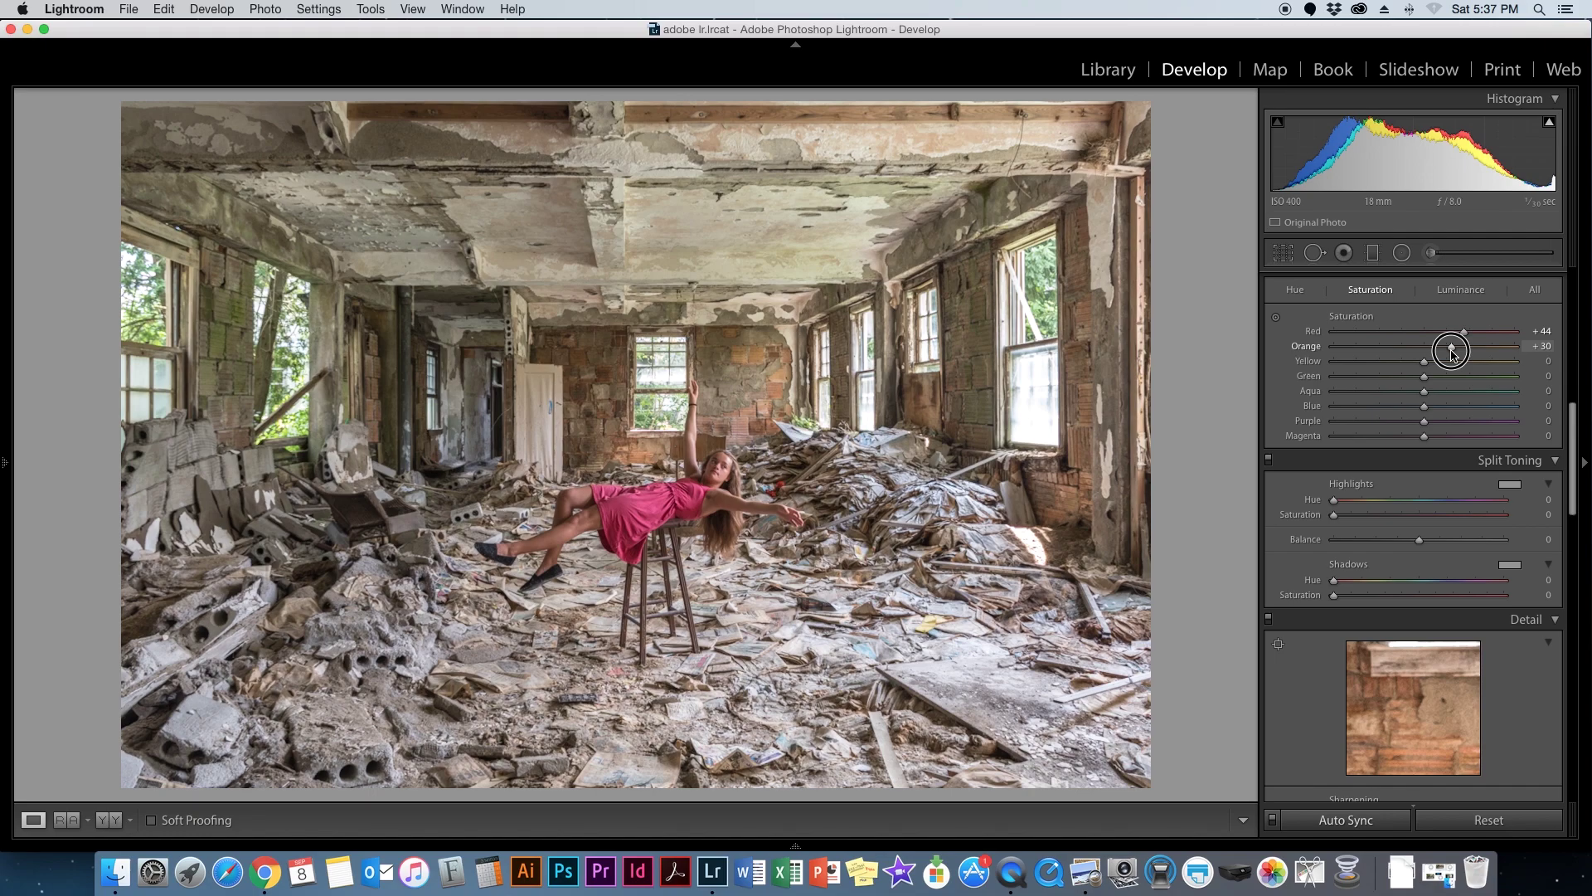
pyautogui.moveTo(1424, 381); pyautogui.dragTo(1520, 378)
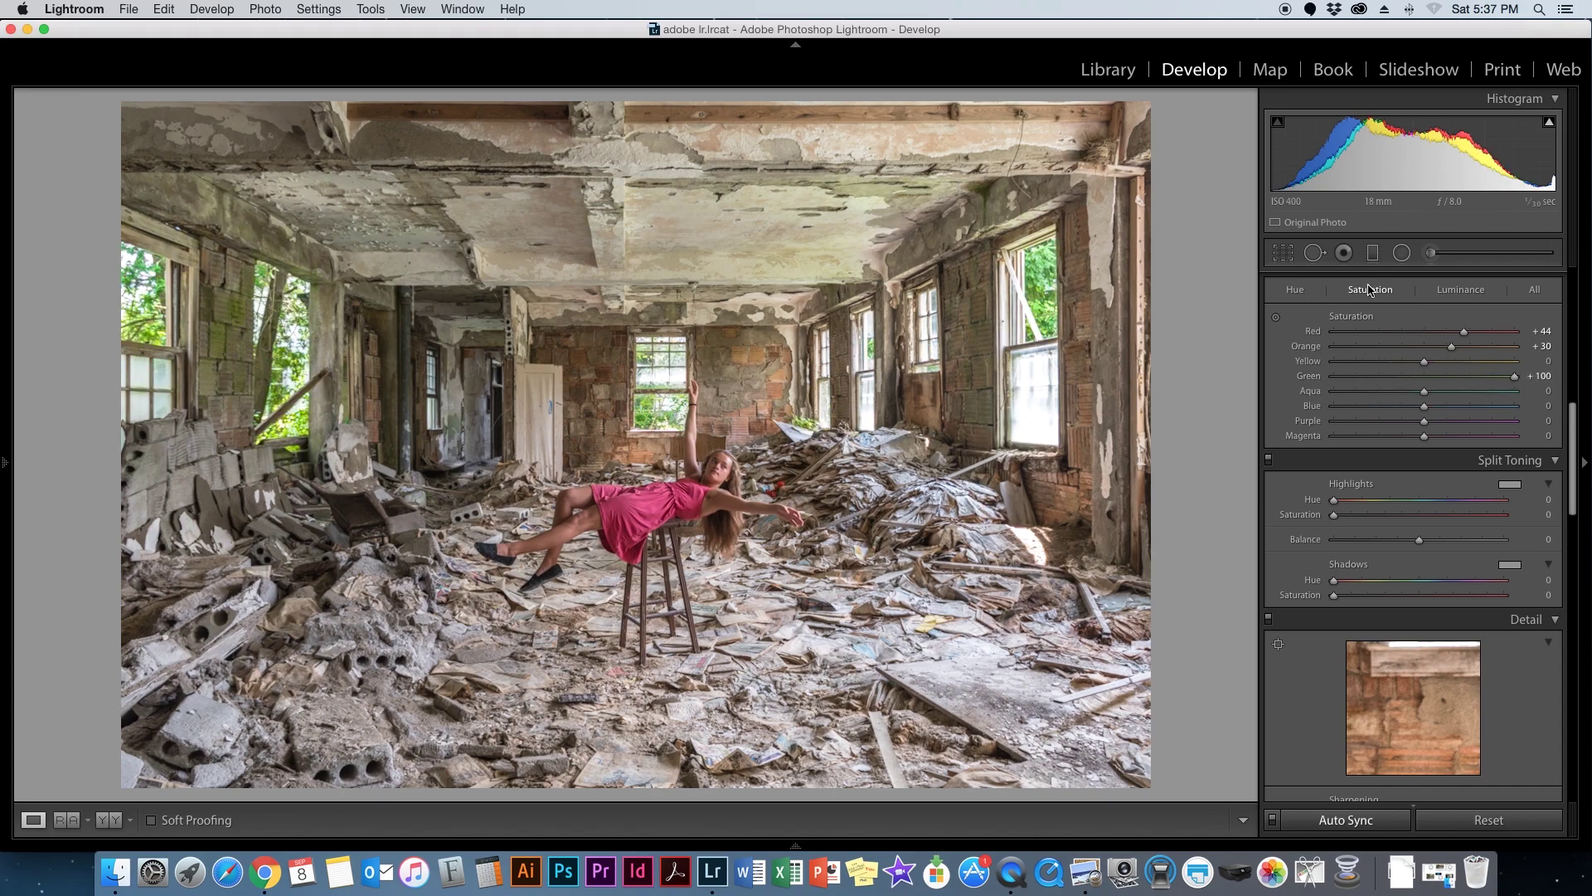
# - Set the HSL luminance to Red −9, Orange +1 and Green −9 on both photos
pyautogui.click(1464, 290)
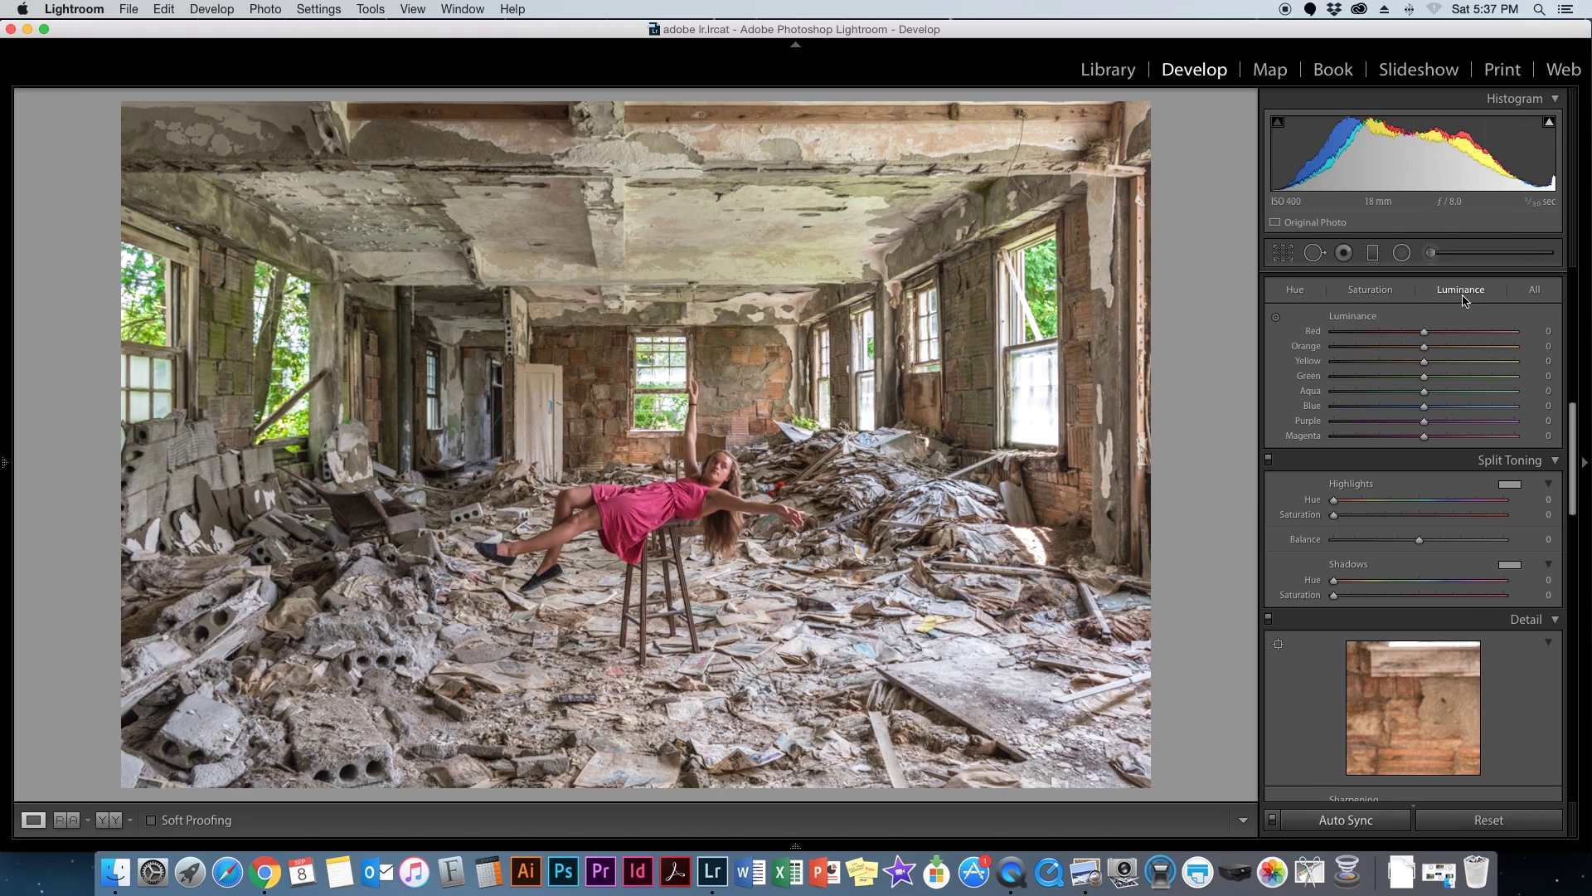
pyautogui.moveTo(1424, 334)
pyautogui.mouseDown()
pyautogui.moveTo(1368, 333)
pyautogui.moveTo(1495, 334)
pyautogui.moveTo(1342, 333)
pyautogui.moveTo(1476, 336)
pyautogui.moveTo(1412, 338)
pyautogui.moveTo(1424, 341)
pyautogui.mouseUp()
pyautogui.moveTo(1425, 342); pyautogui.dragTo(1419, 389)
pyautogui.scroll(-2, 1413, 393)
# - Set up a new Adjustment Brush with Exposure at −0.68
pyautogui.click(1434, 253)
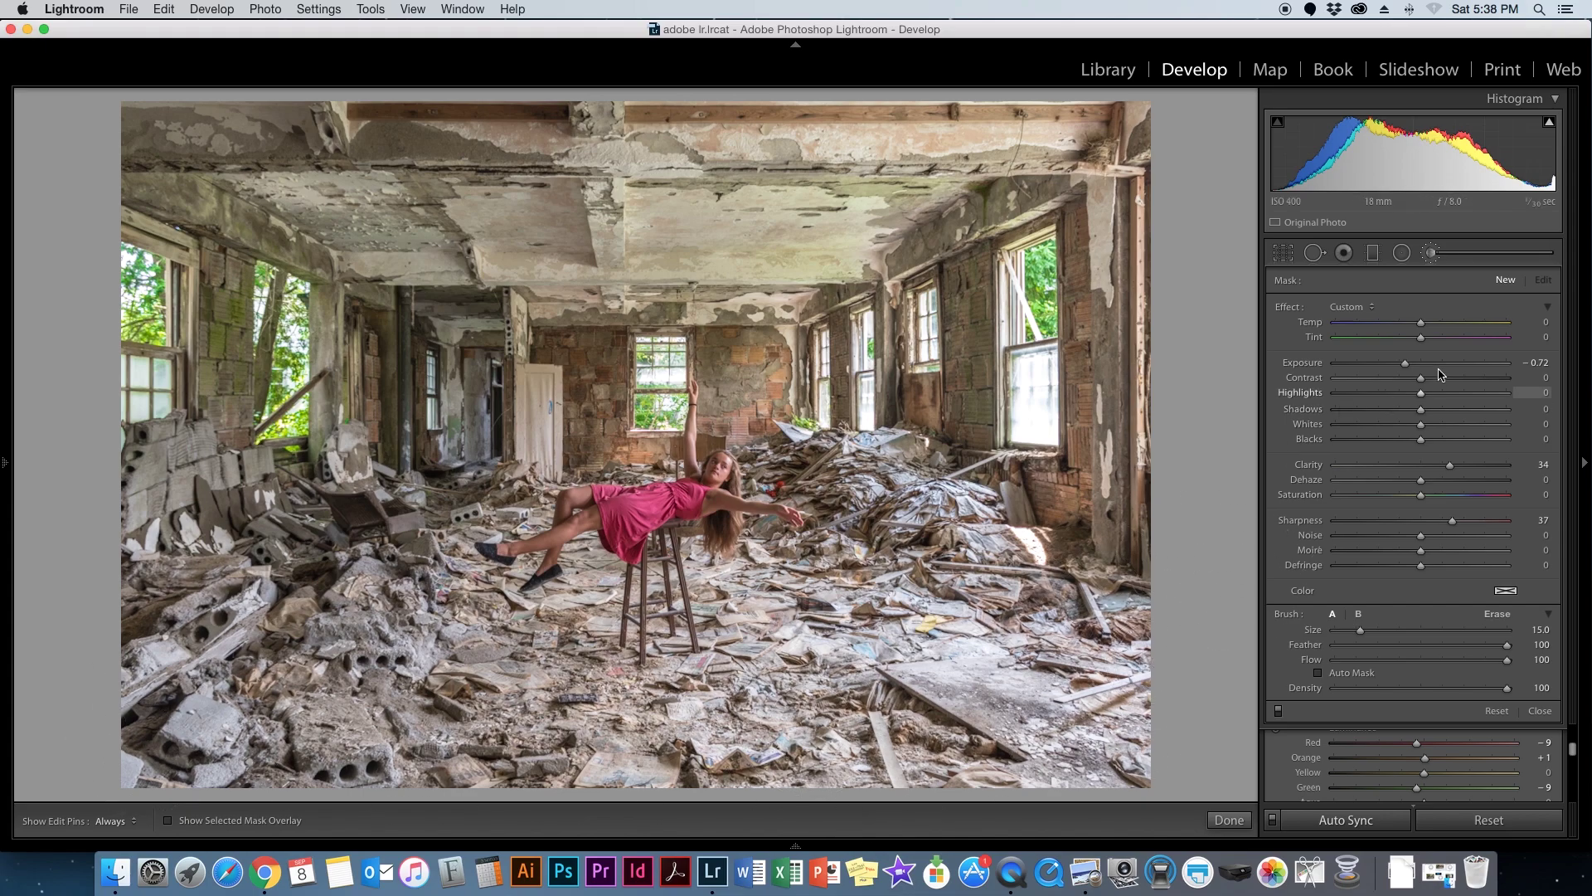
pyautogui.moveTo(1405, 365); pyautogui.dragTo(1415, 366)
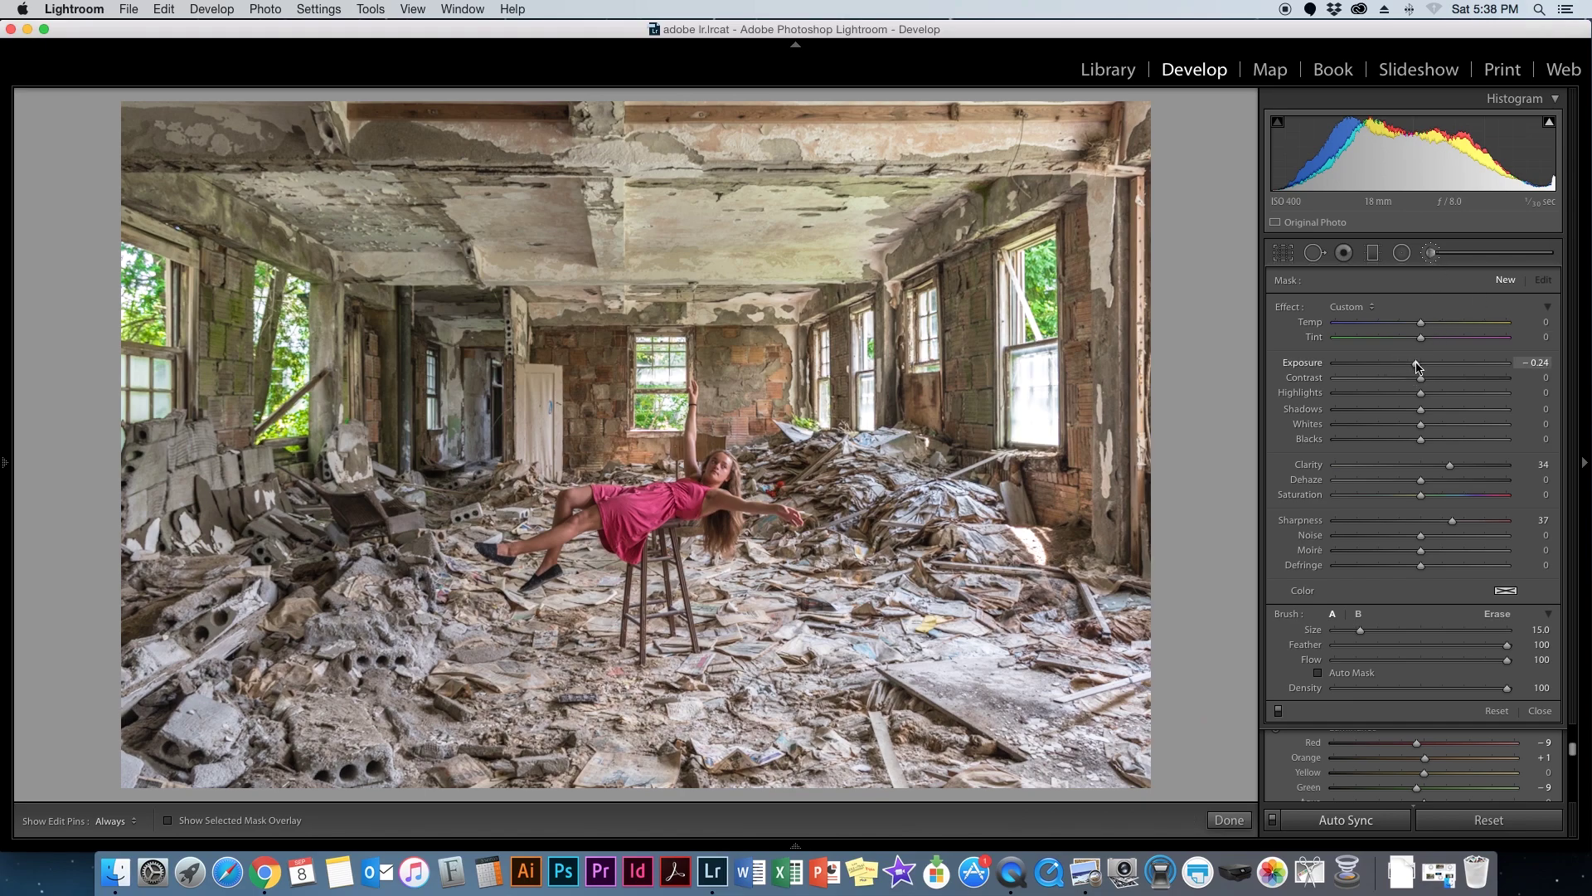
pyautogui.moveTo(1415, 366); pyautogui.dragTo(1407, 366)
# - Paint over the rubble floor in the foreground with the brush at size 18 to darken it, and close the brush
pyautogui.scroll(-4, 931, 641)
pyautogui.scroll(5, 1209, 407)
pyautogui.scroll(6, 1215, 468)
pyautogui.press('h')
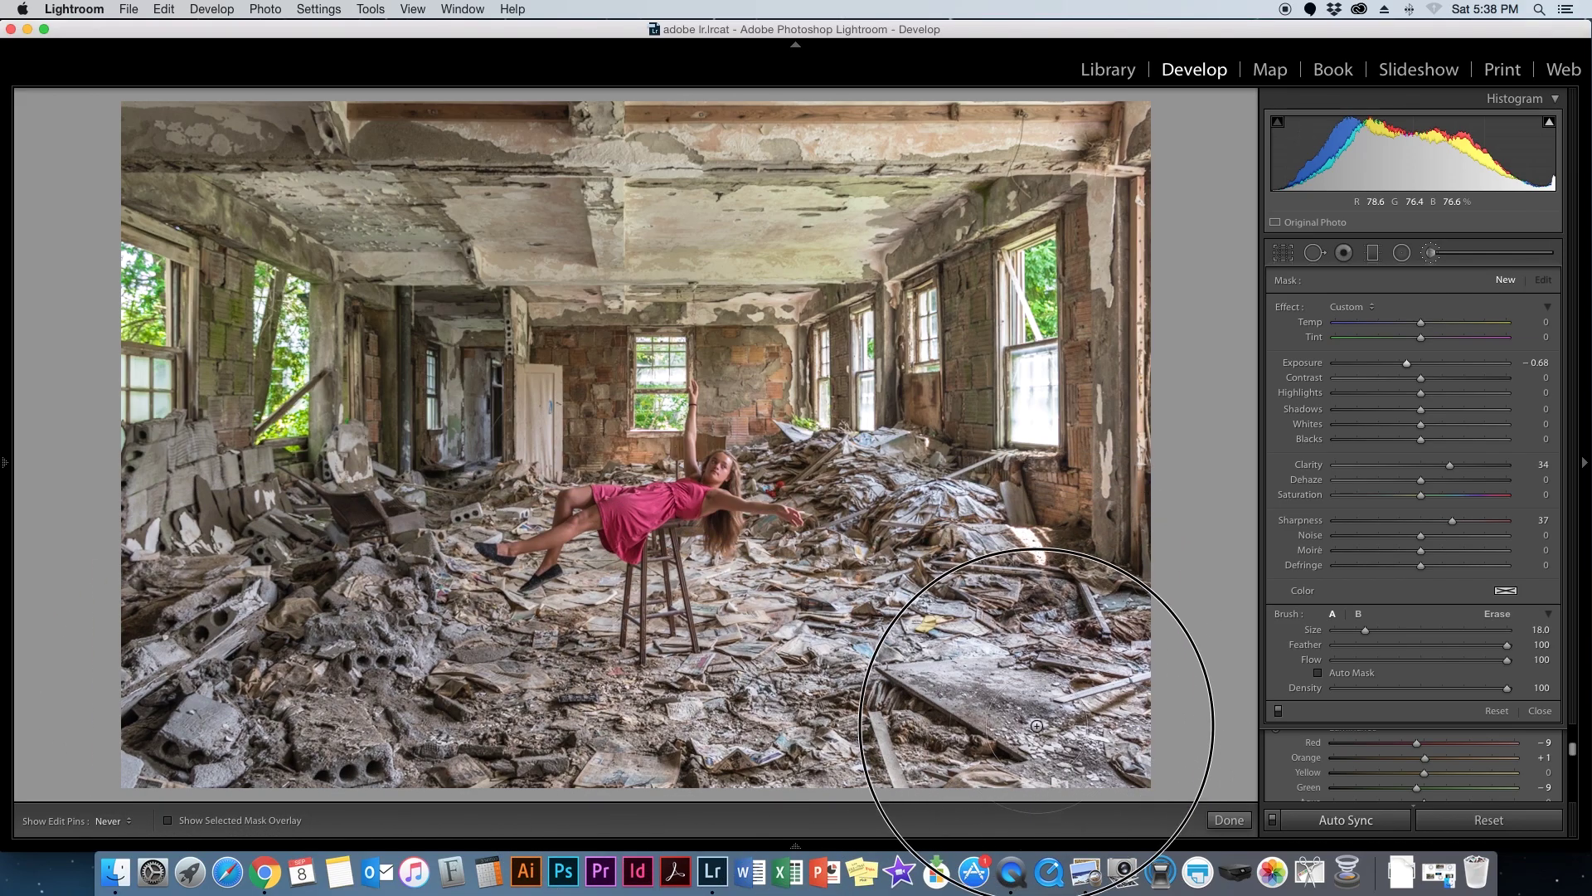
pyautogui.press('h')
pyautogui.click(1130, 690)
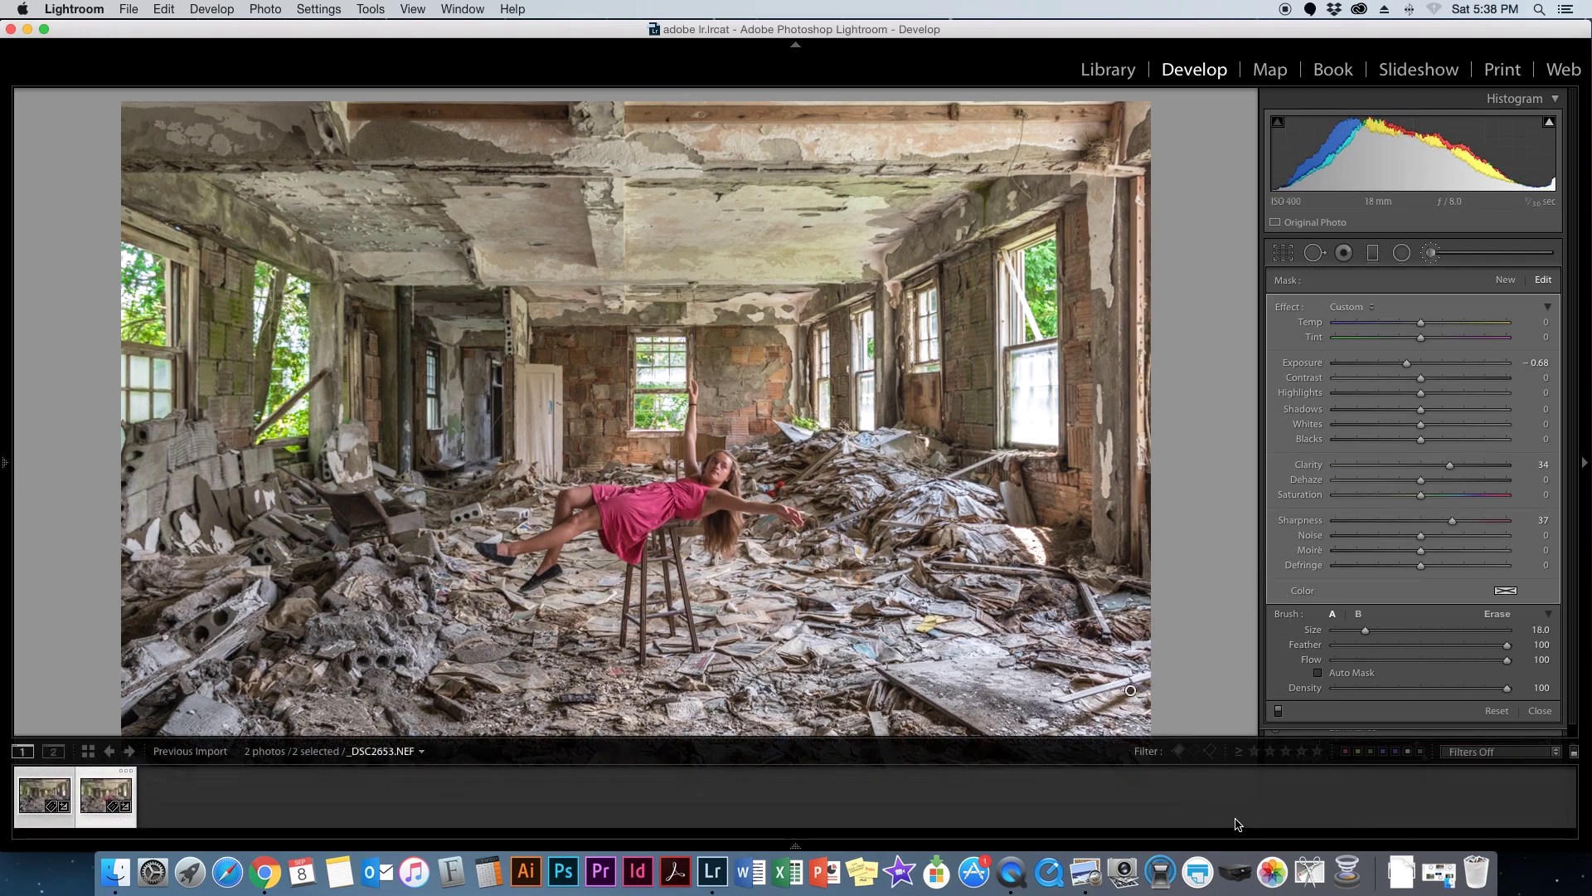
pyautogui.click(1237, 820)
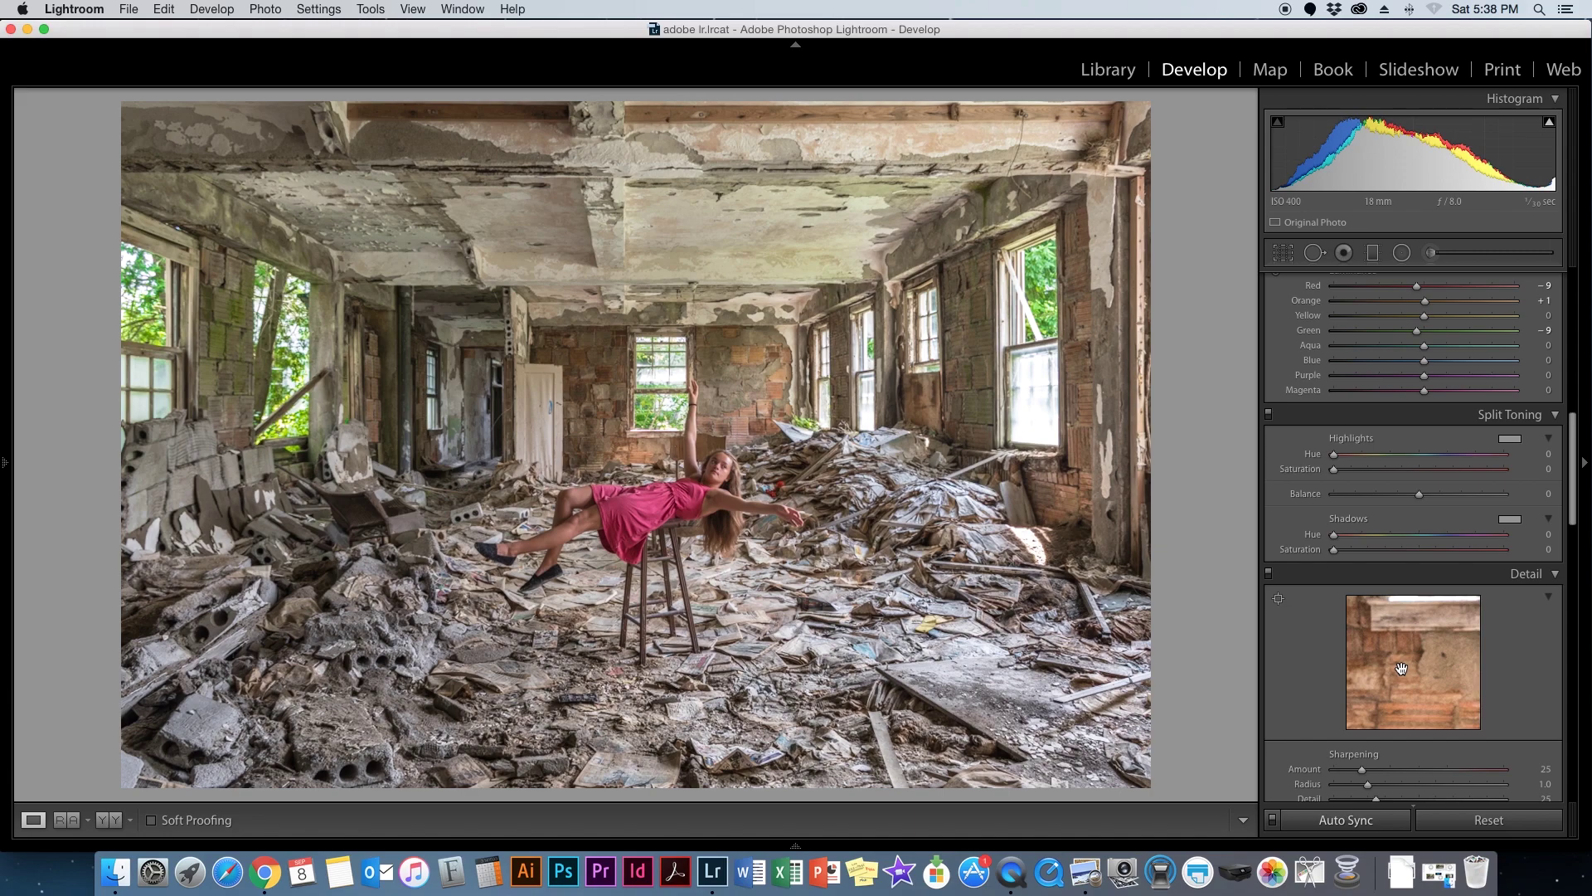
# - Lower the lens profile's Vignetting correction amount to 0 on both photos
pyautogui.scroll(-10, 1401, 668)
pyautogui.scroll(-10, 1407, 672)
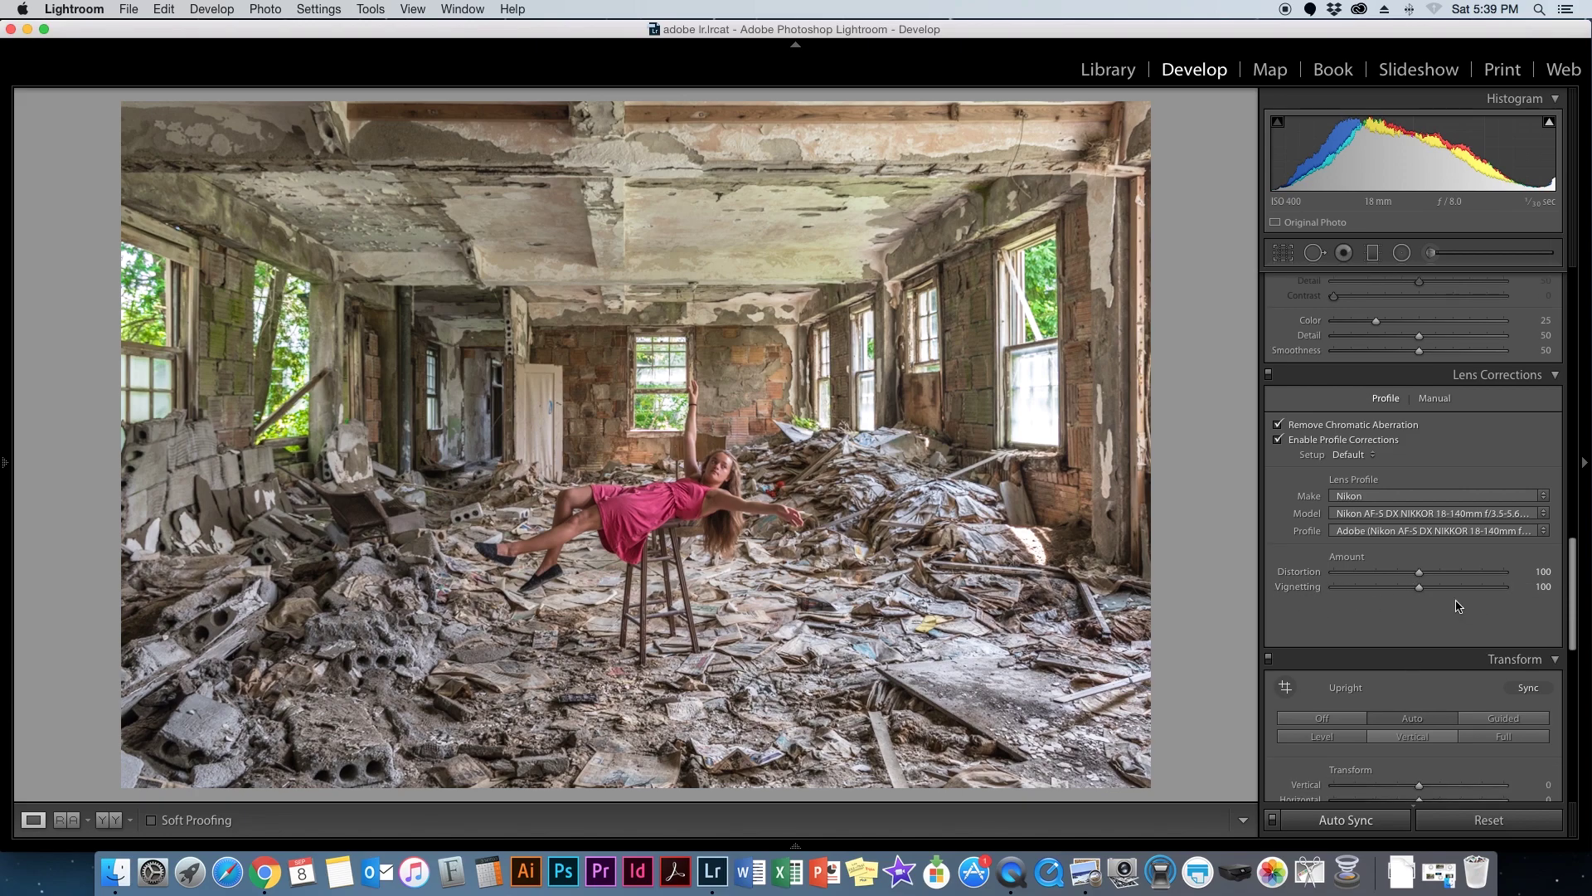
pyautogui.moveTo(1419, 588); pyautogui.dragTo(1281, 597)
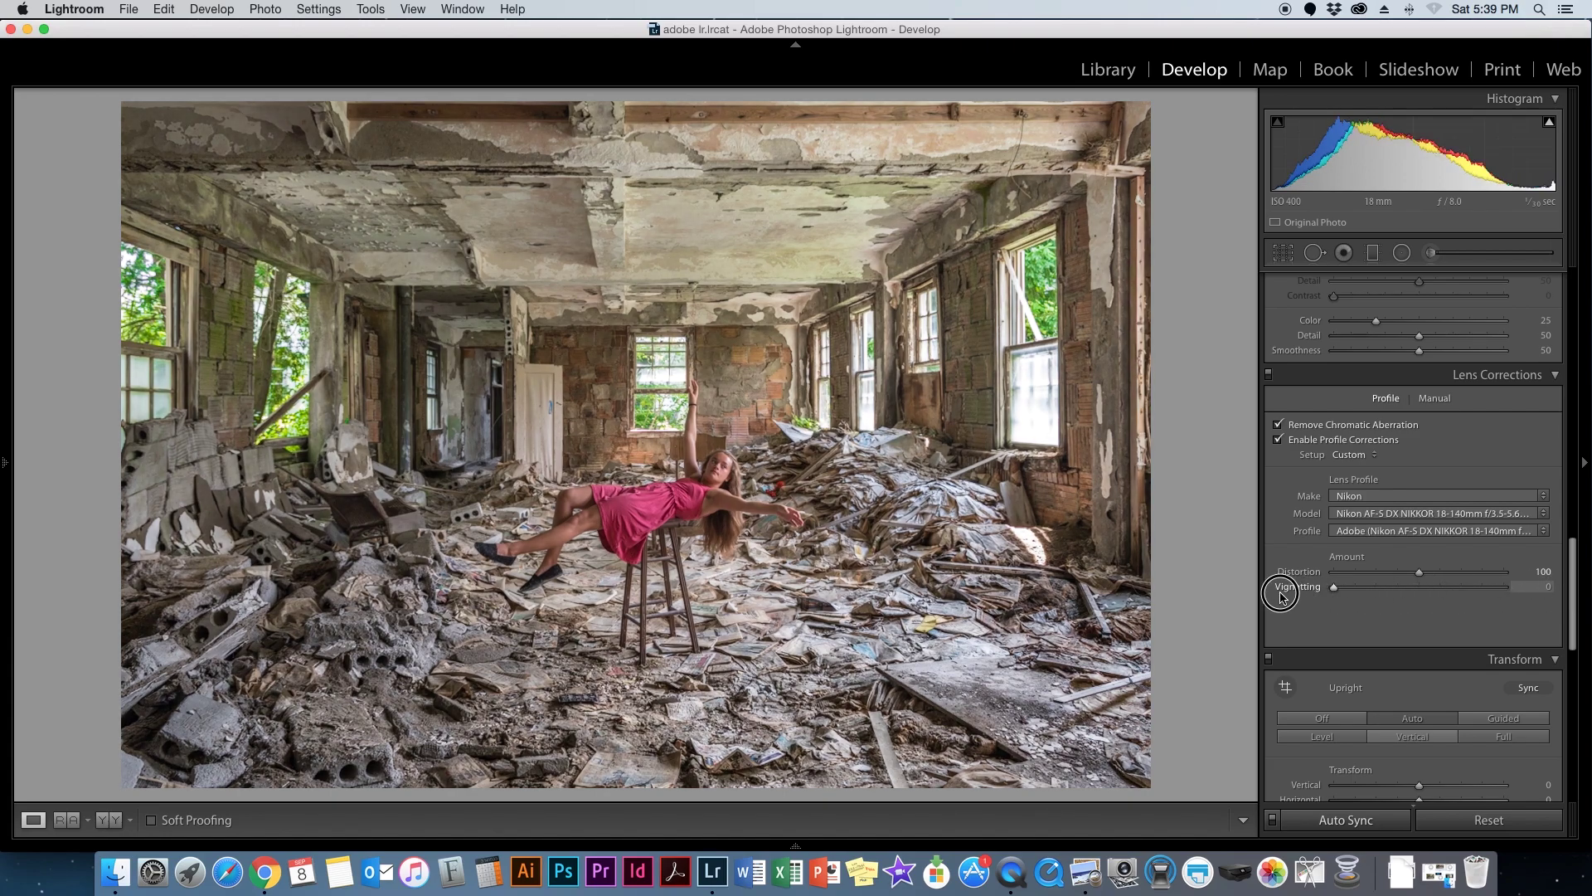
pyautogui.moveTo(1281, 596); pyautogui.dragTo(1376, 626)
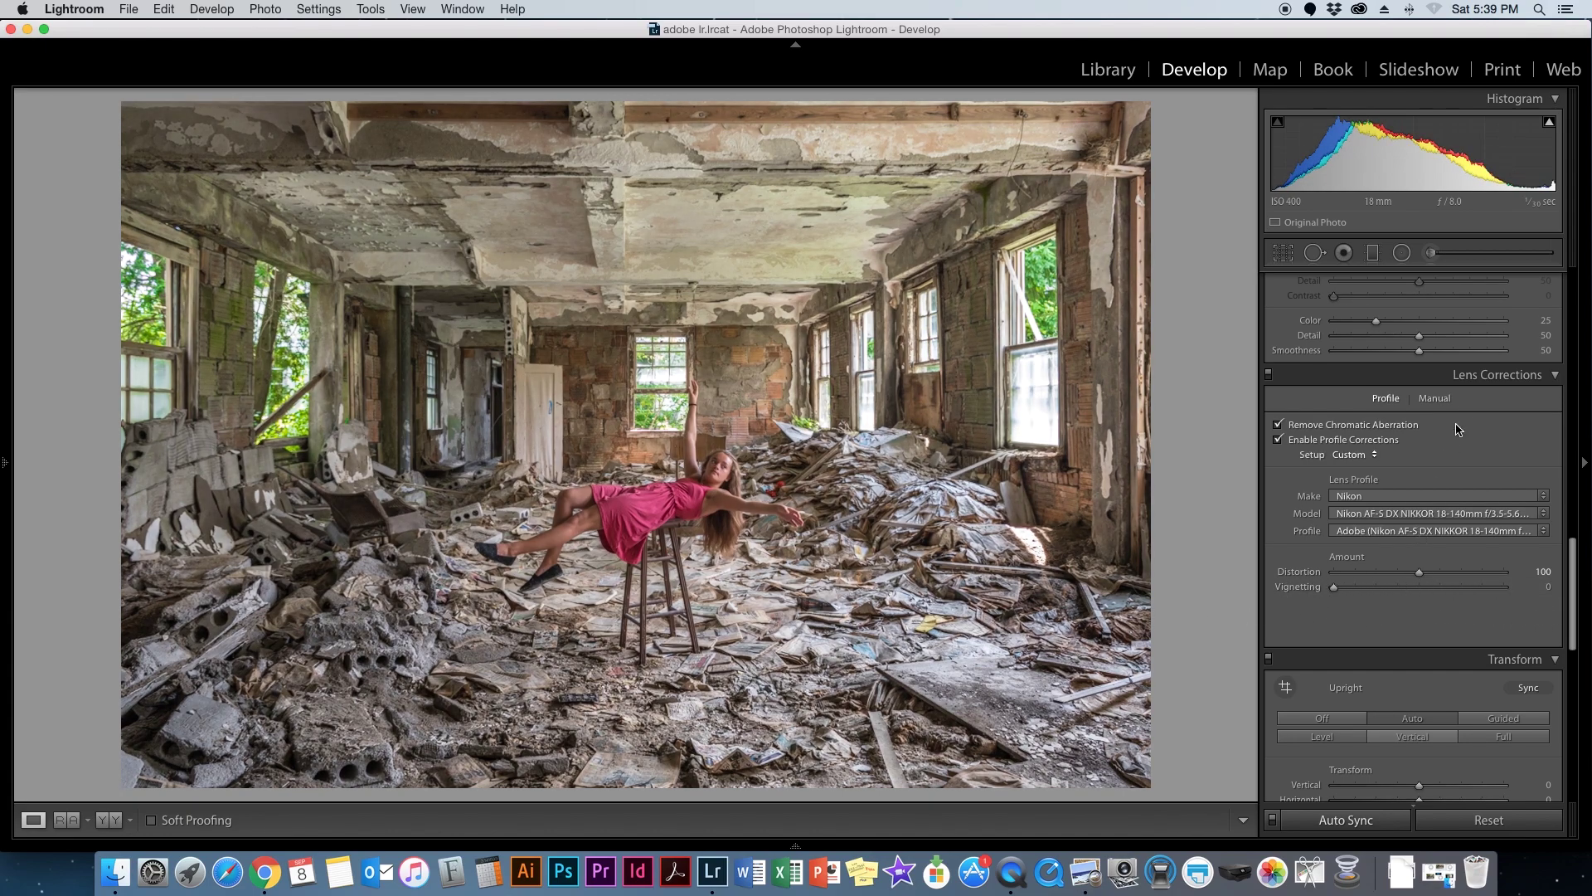
# - Test the manual lens Vignetting amount at −81, then settle on −61 for both photos
pyautogui.click(1439, 400)
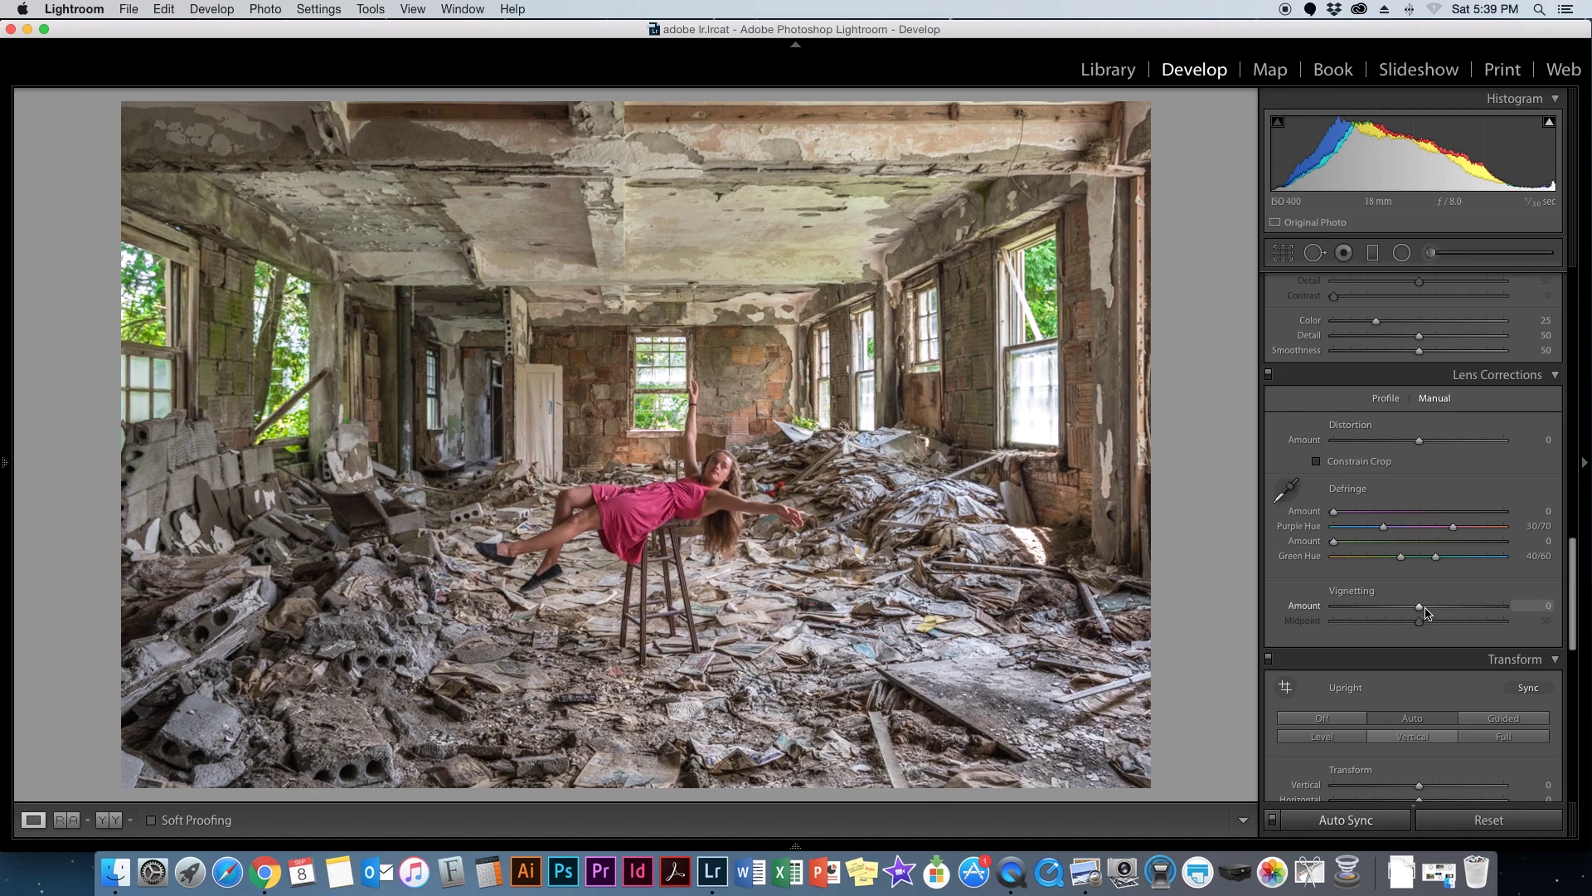
pyautogui.moveTo(1421, 611); pyautogui.dragTo(1350, 634)
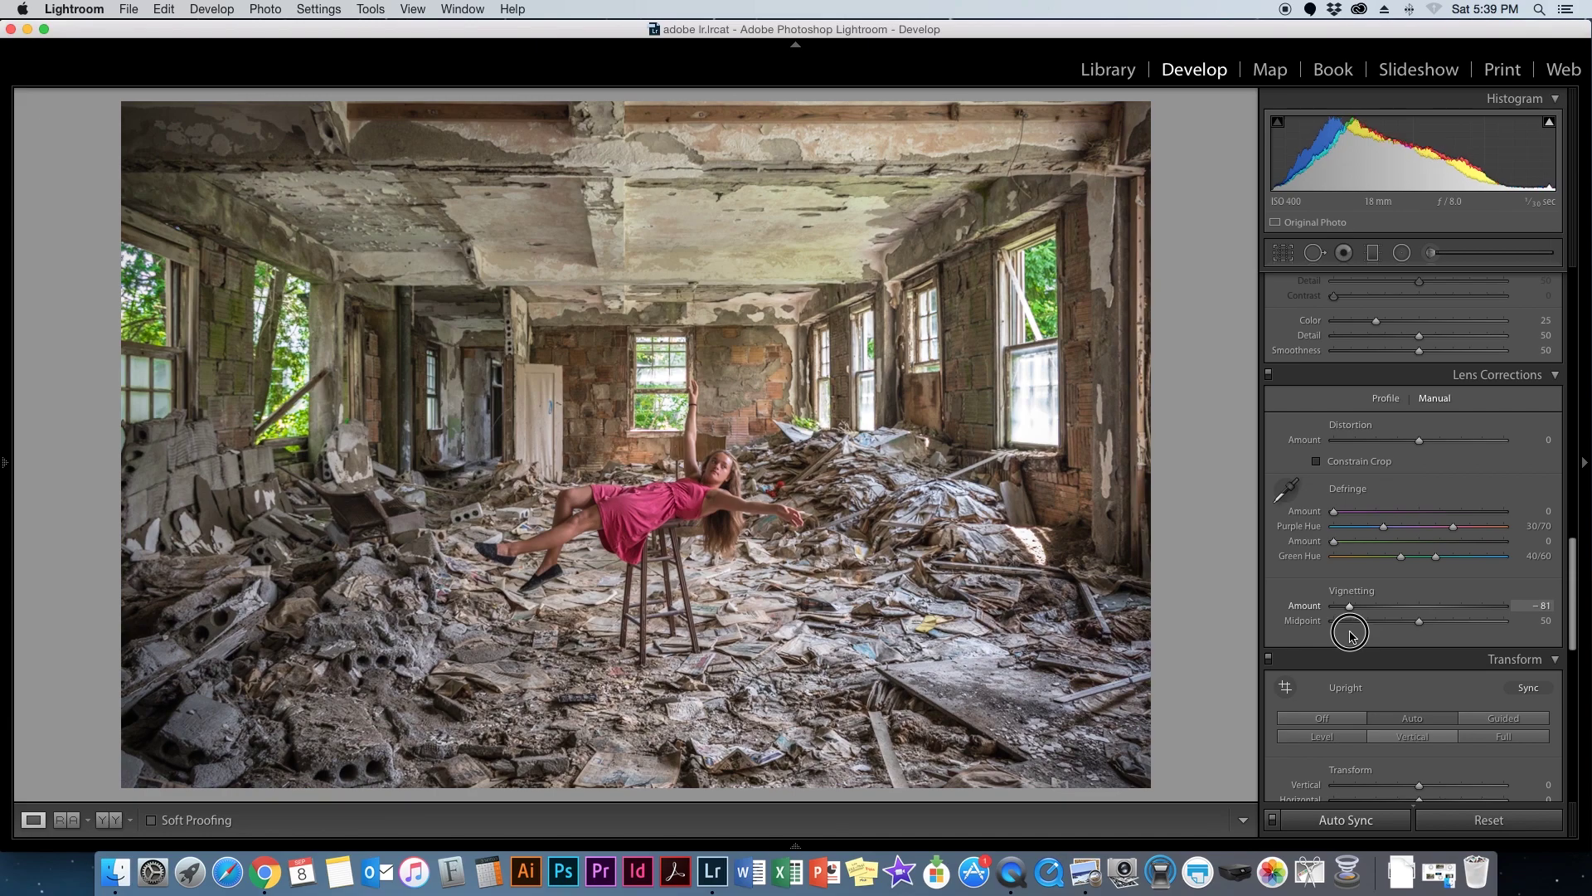
pyautogui.moveTo(1351, 635)
pyautogui.mouseDown()
pyautogui.moveTo(1414, 630)
pyautogui.moveTo(1367, 628)
pyautogui.mouseUp()
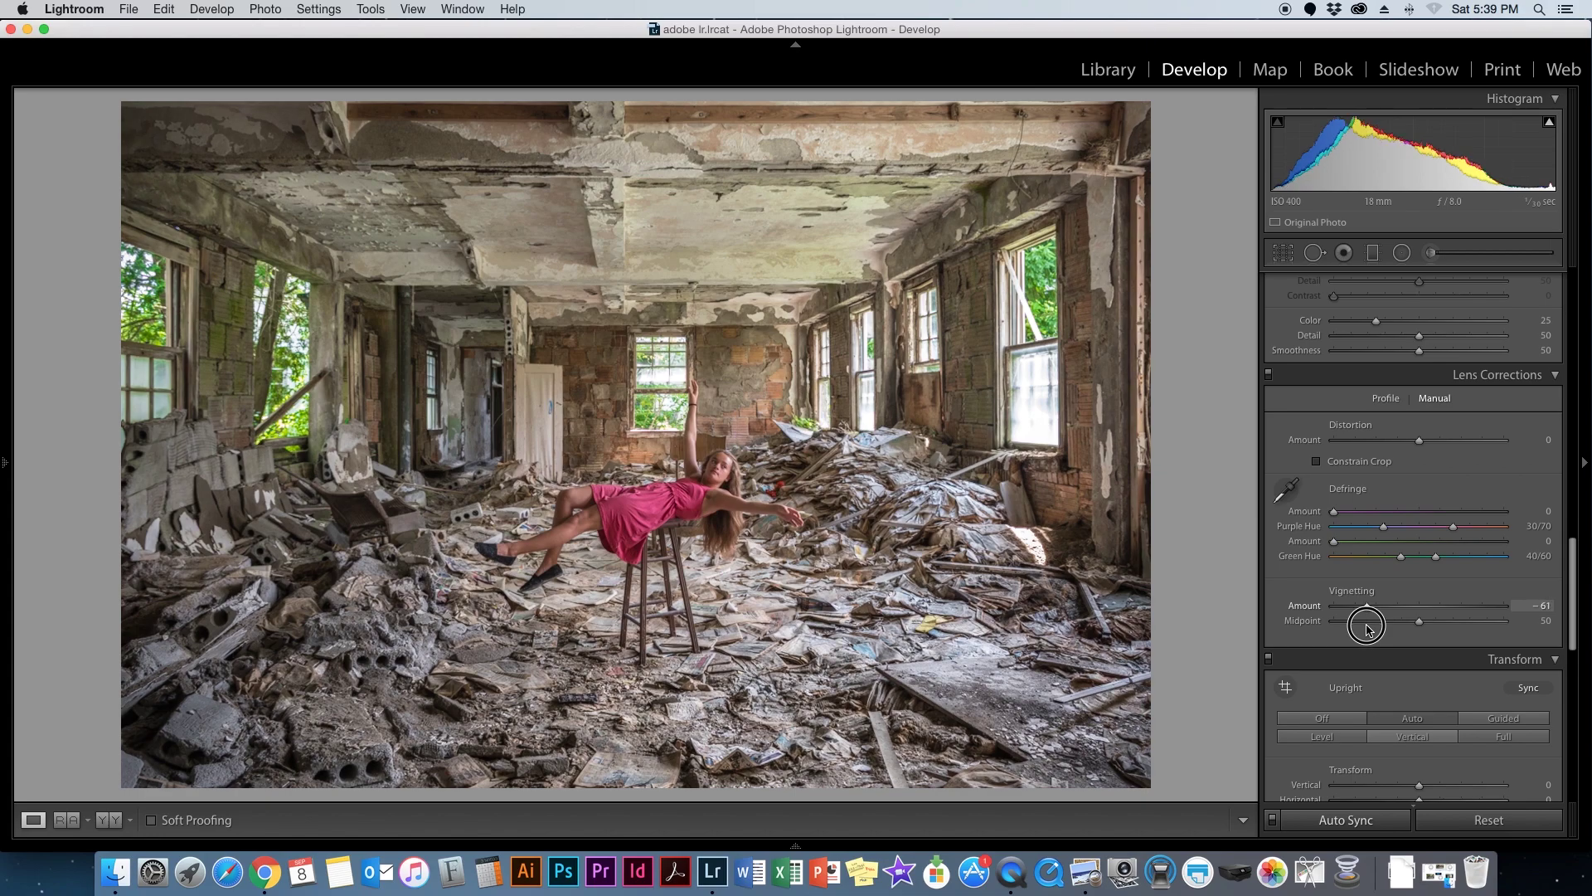
pyautogui.scroll(-1, 1361, 622)
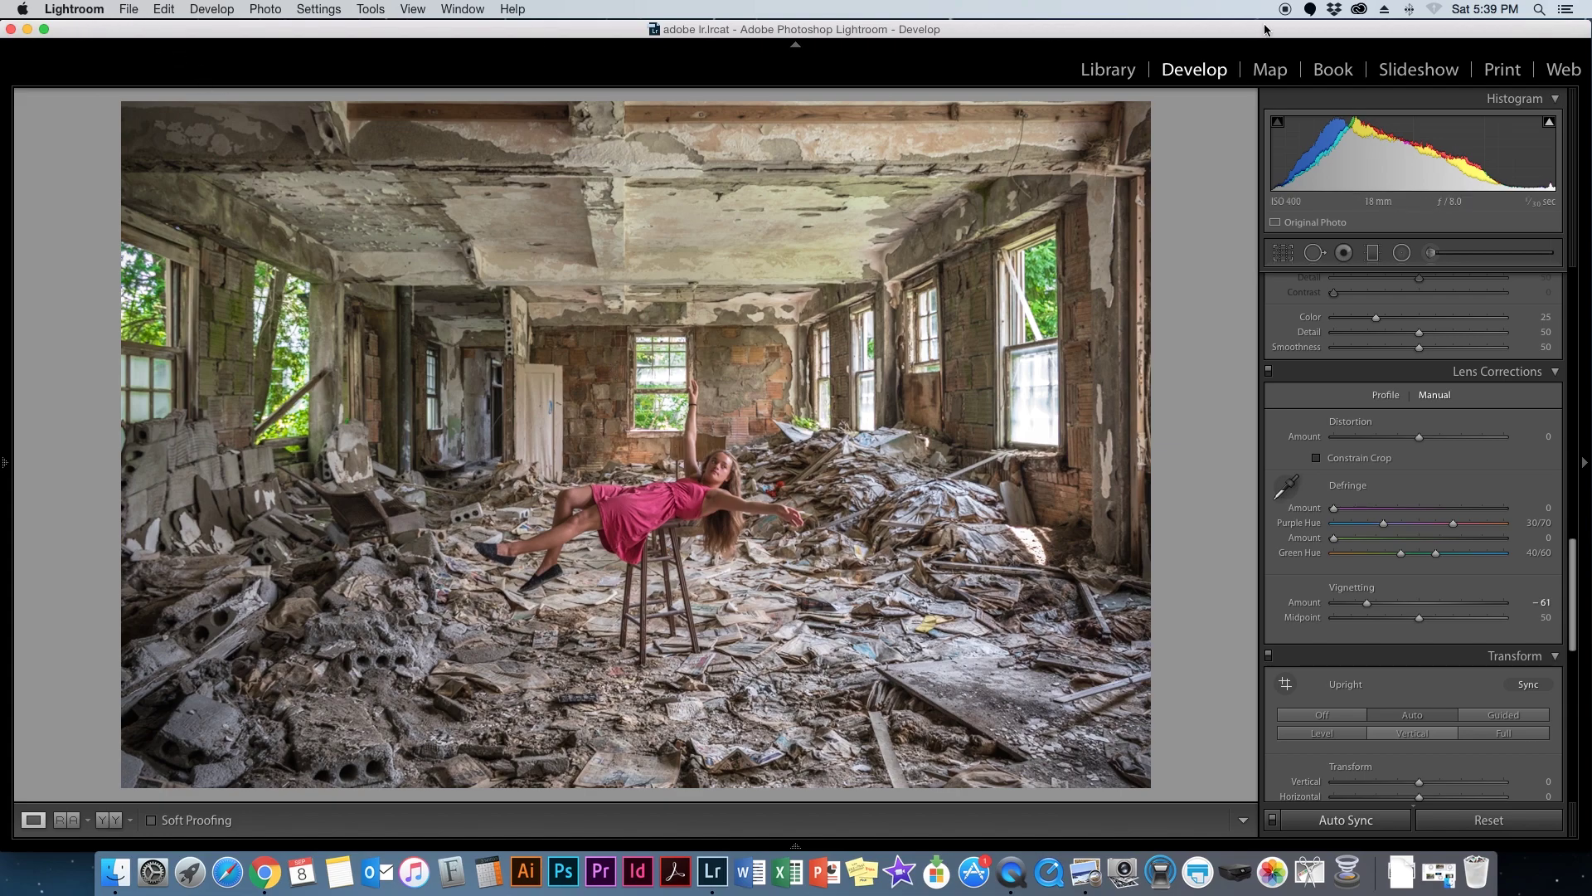
pyautogui.click(1284, 9)
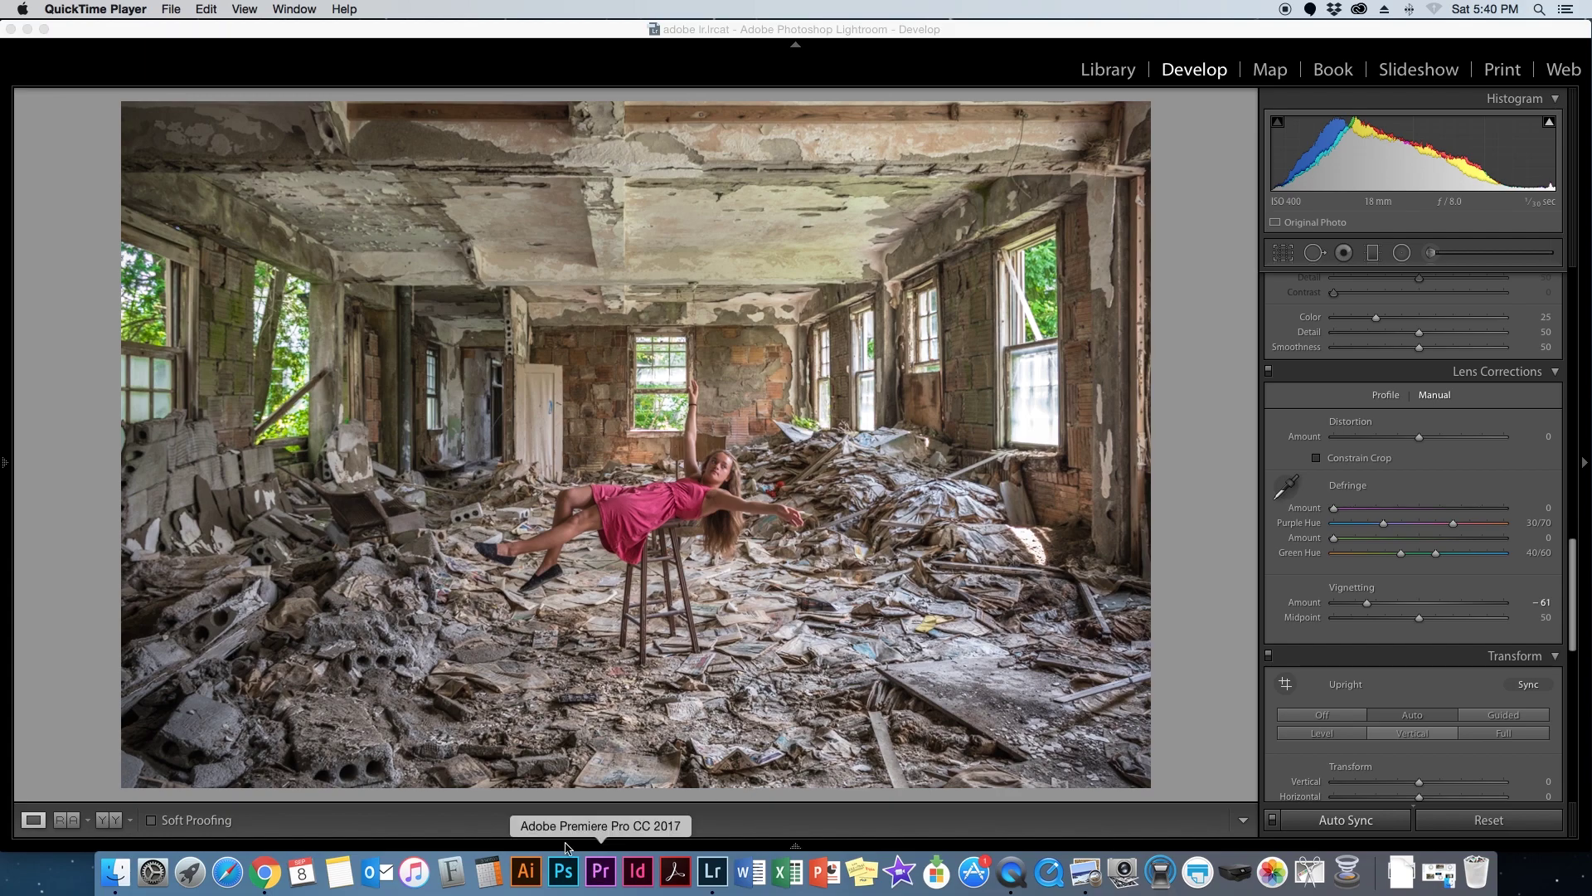
# - Switch back and forth between the empty room photo and the model photo to compare their synced edits
pyautogui.moveTo(815, 840)
pyautogui.click(45, 801)
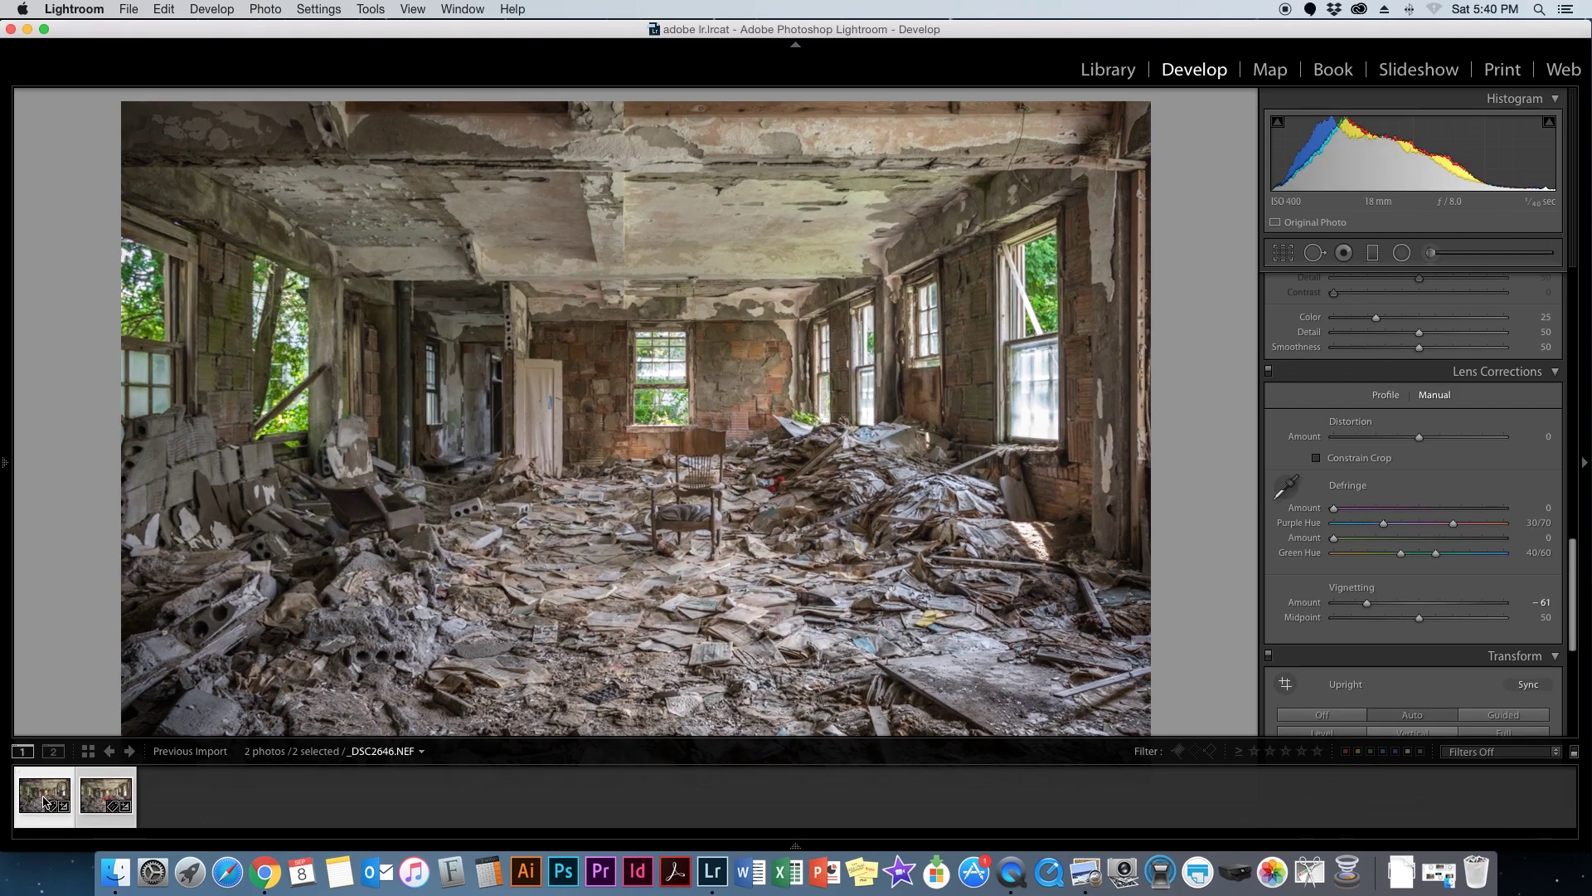
pyautogui.click(106, 794)
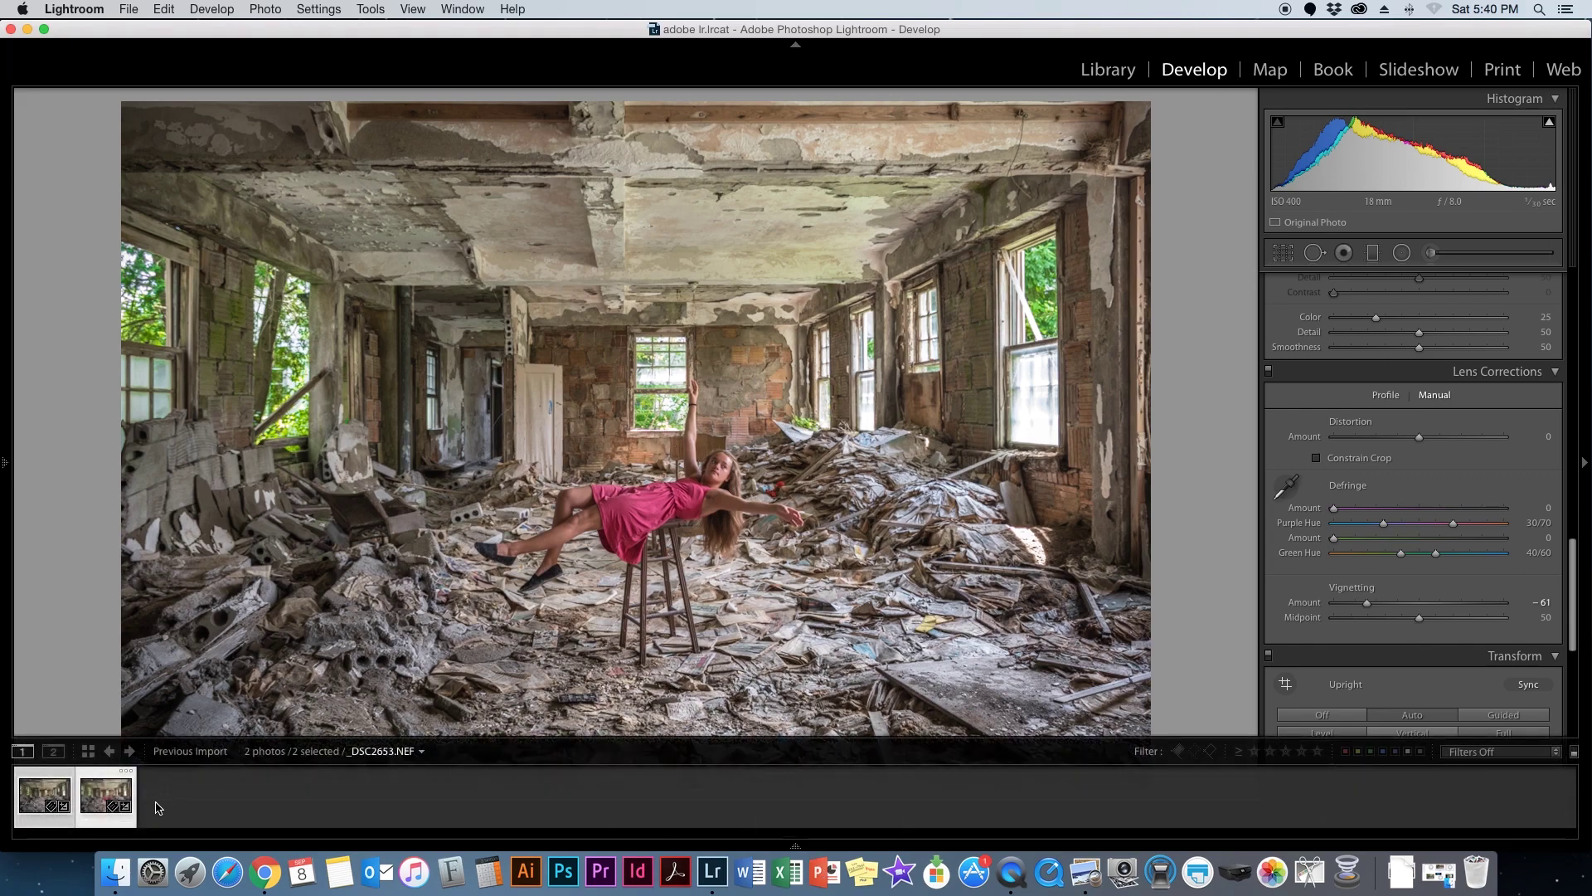
pyautogui.click(52, 801)
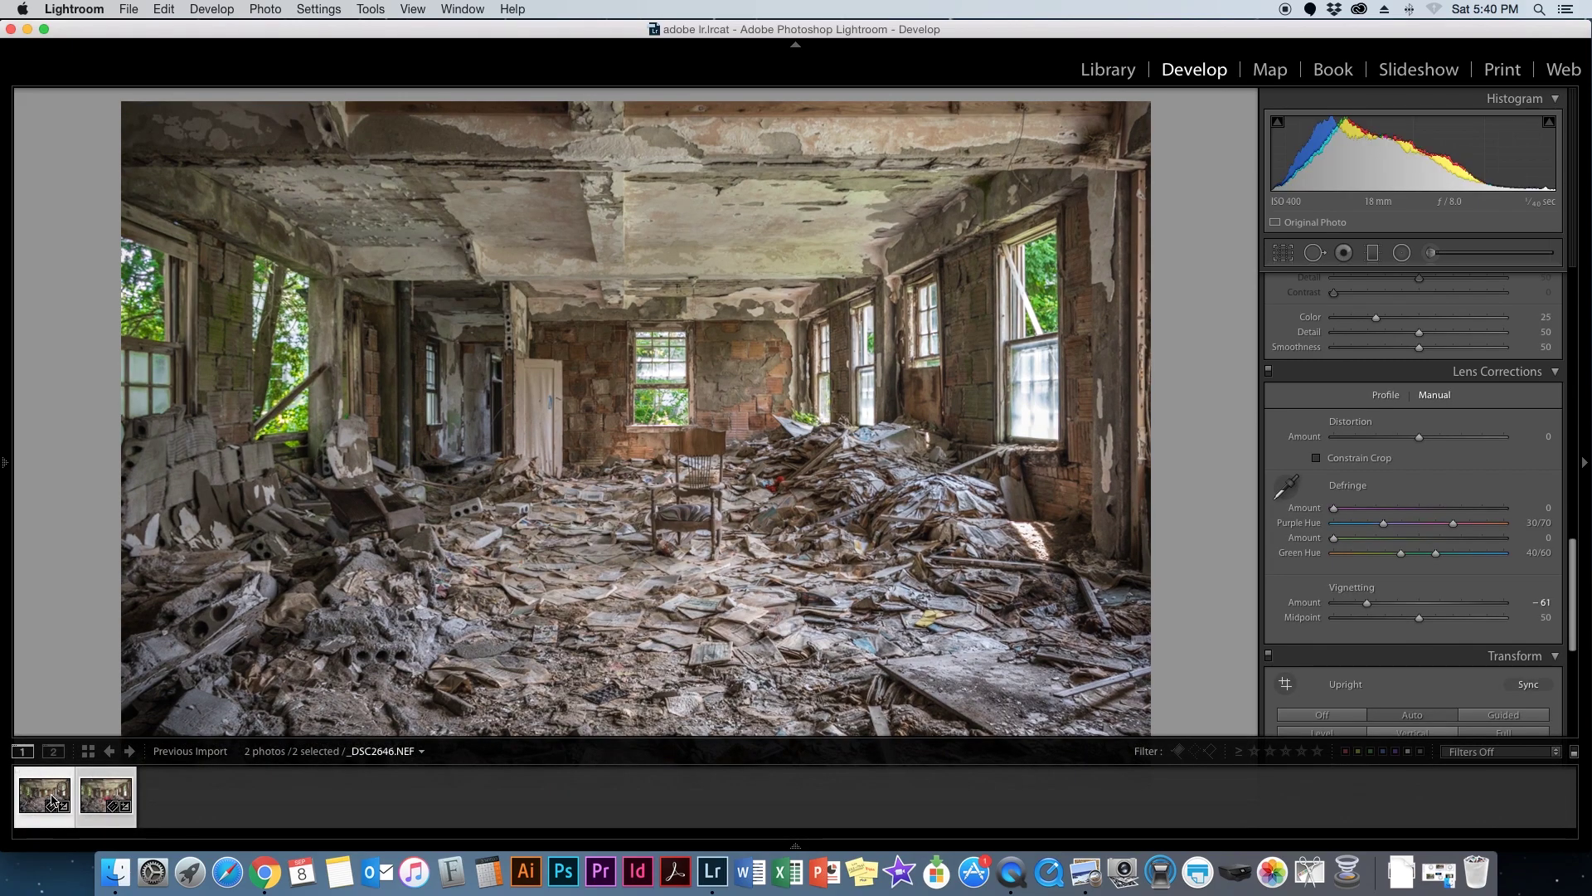
pyautogui.click(101, 800)
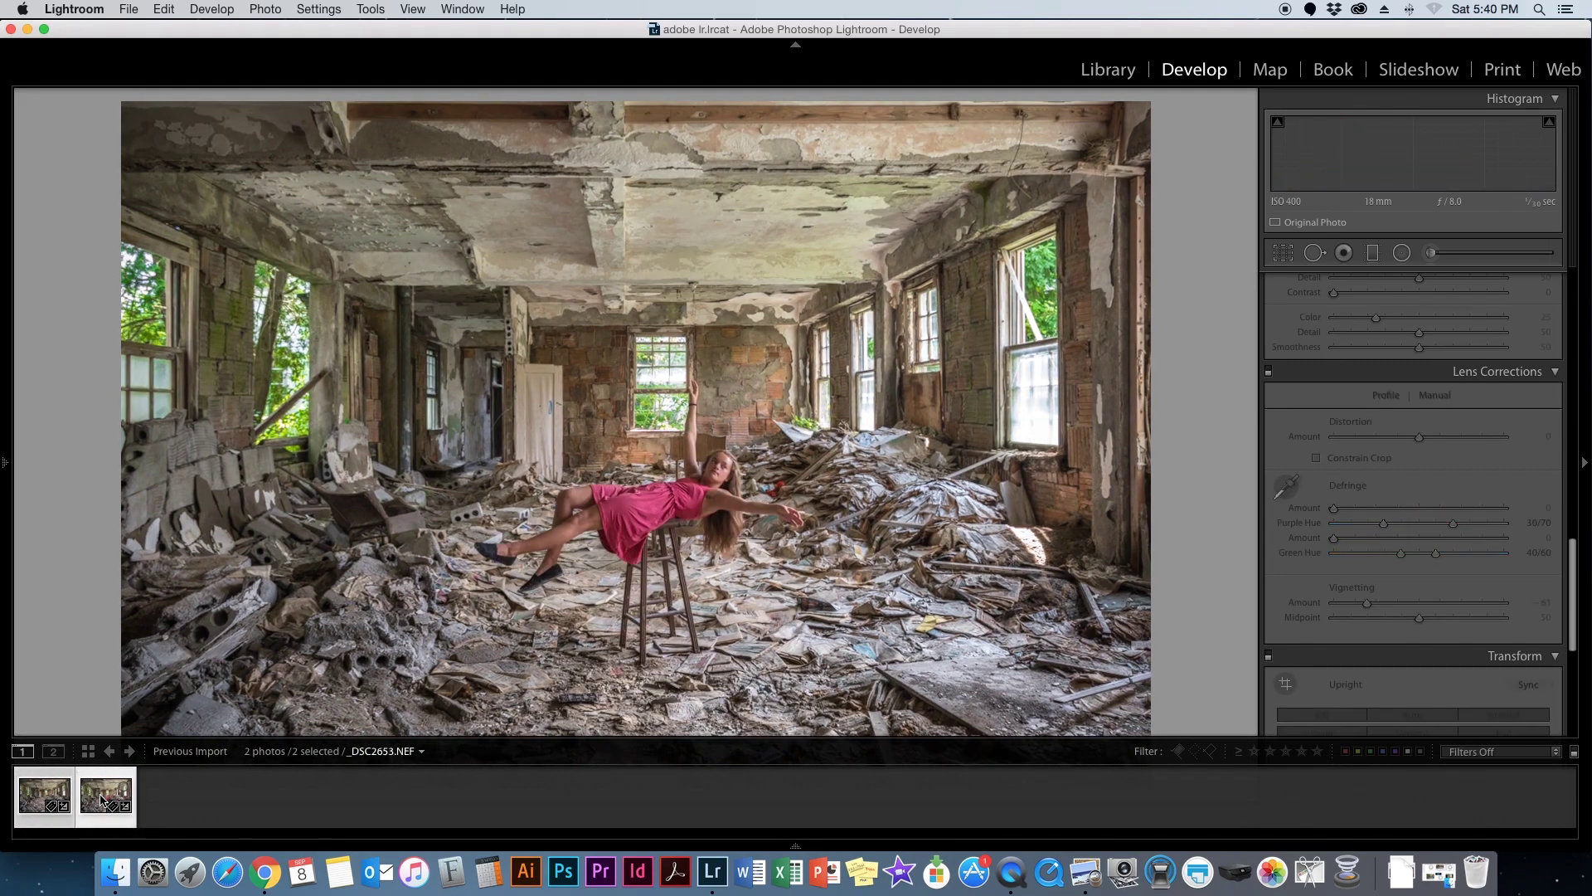
pyautogui.click(63, 803)
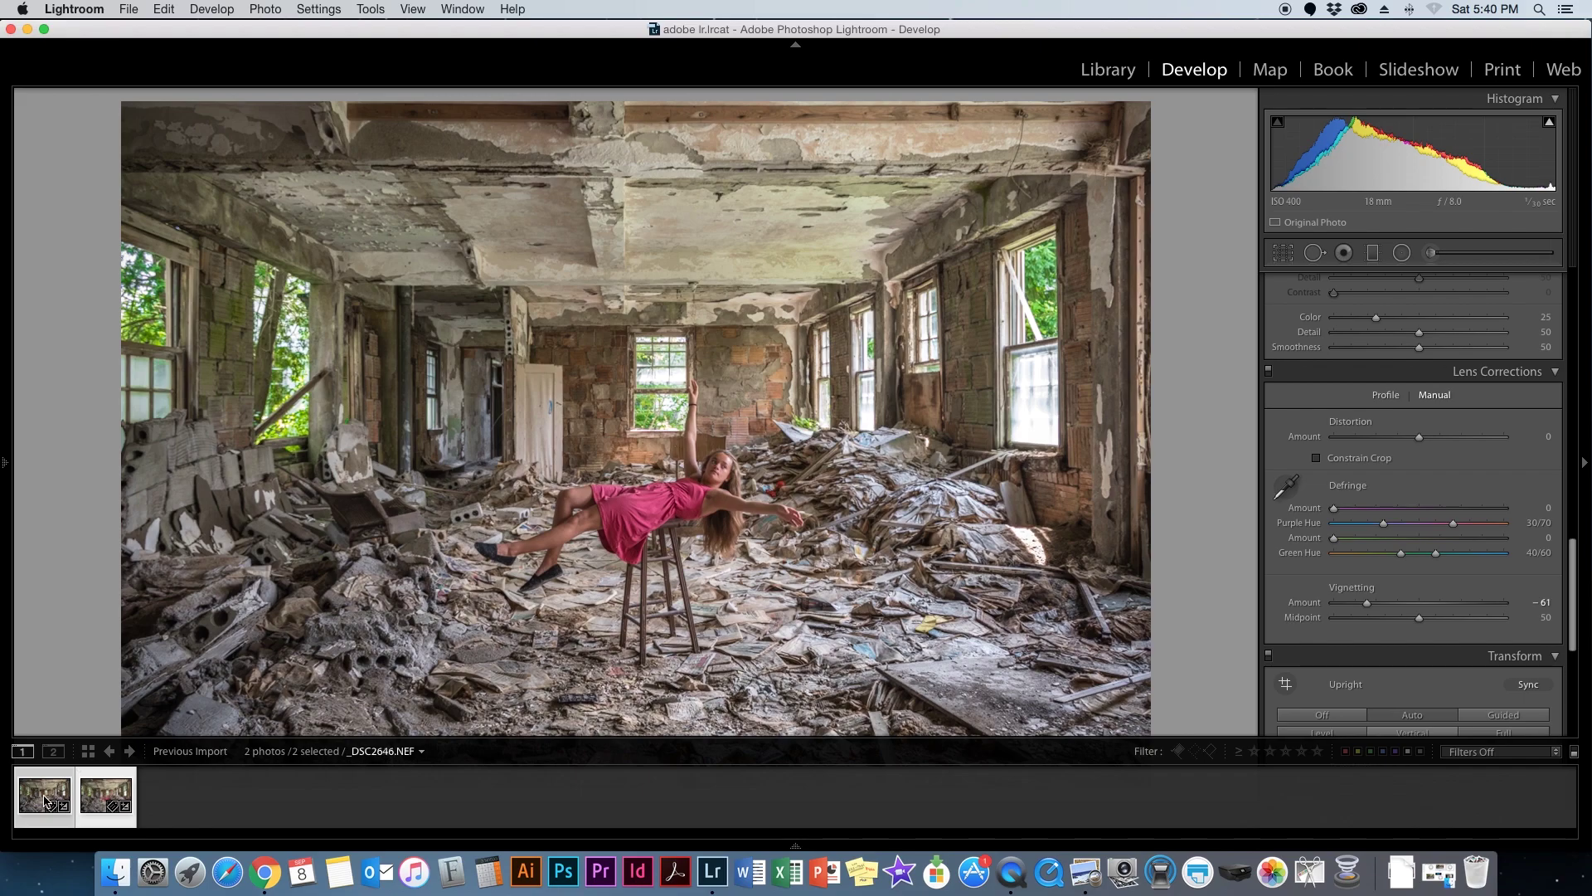
pyautogui.click(46, 801)
pyautogui.click(107, 801)
pyautogui.press('Left')
pyautogui.press('Right')
pyautogui.press('Left')
pyautogui.press('Right')
pyautogui.press('F6')
pyautogui.press('t')
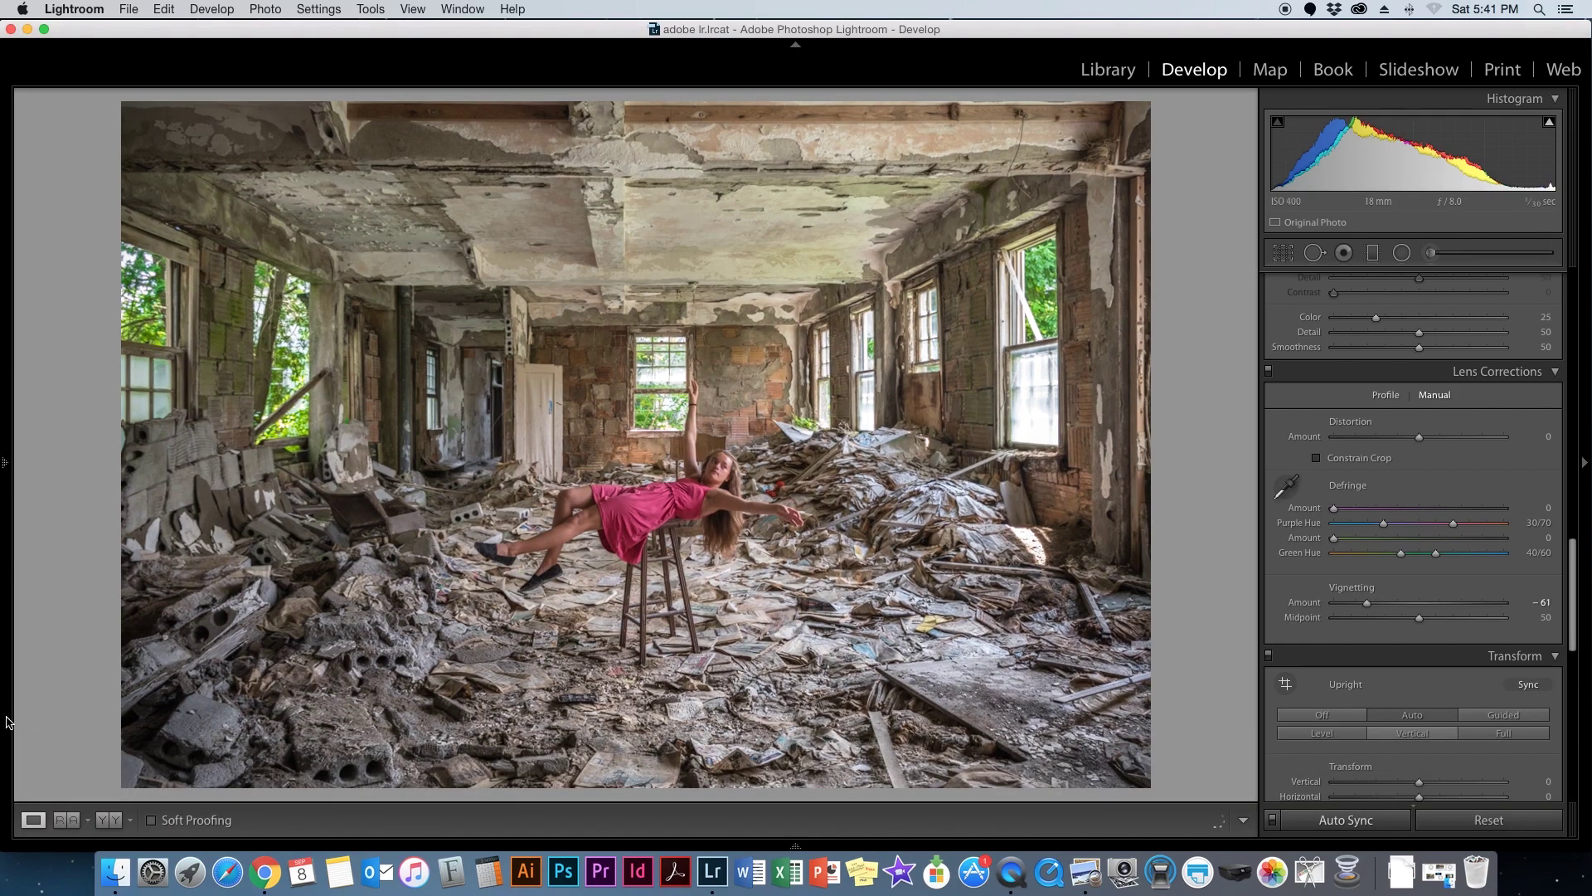
pyautogui.moveTo(796, 845)
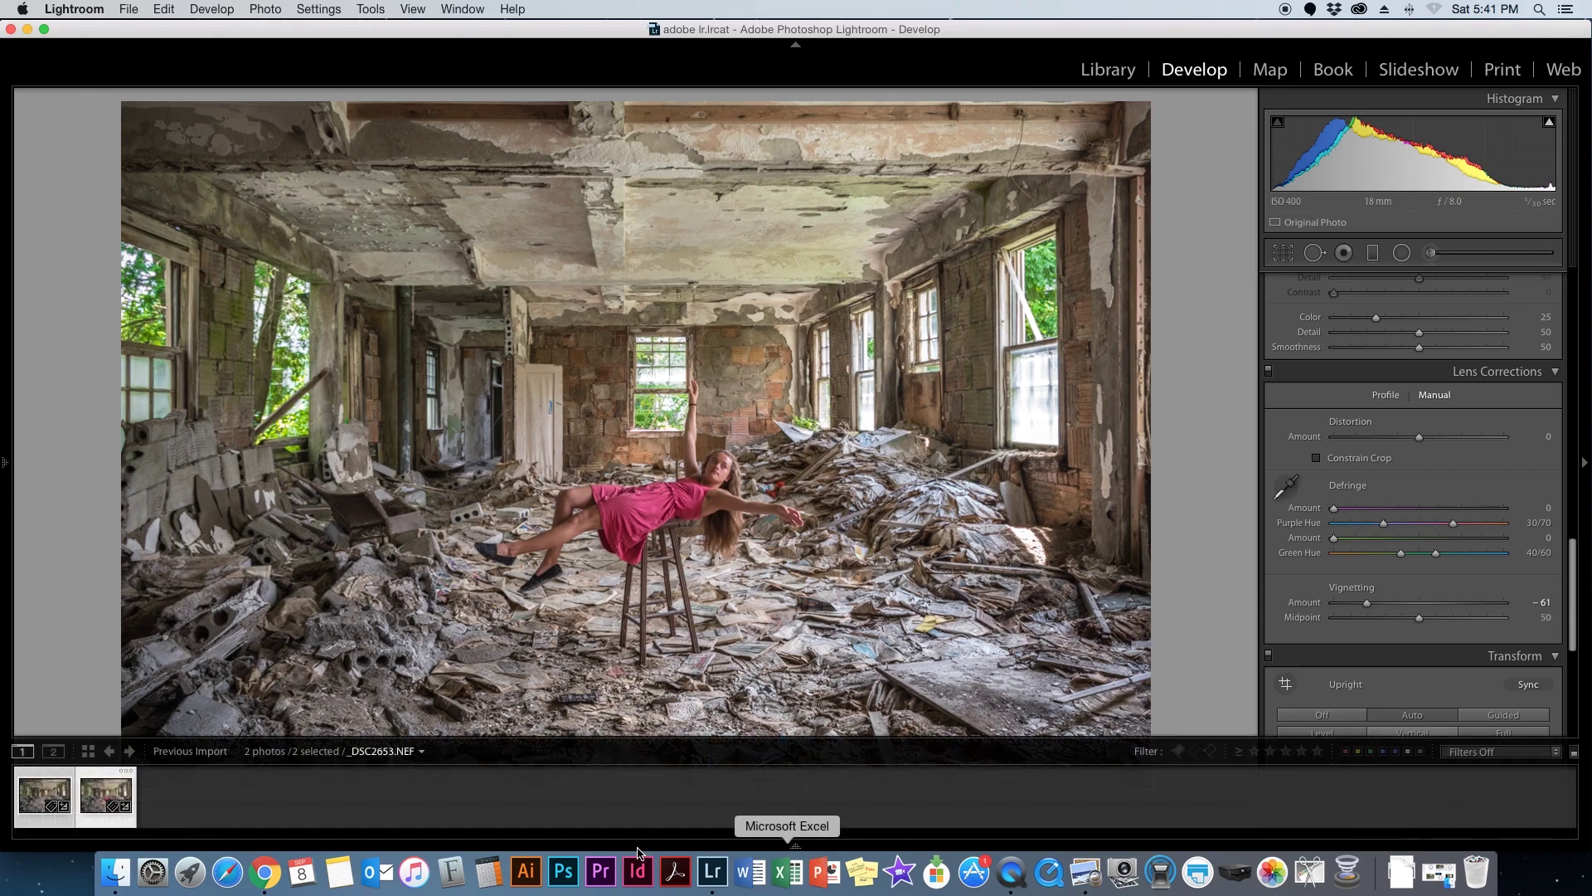
pyautogui.click(48, 803)
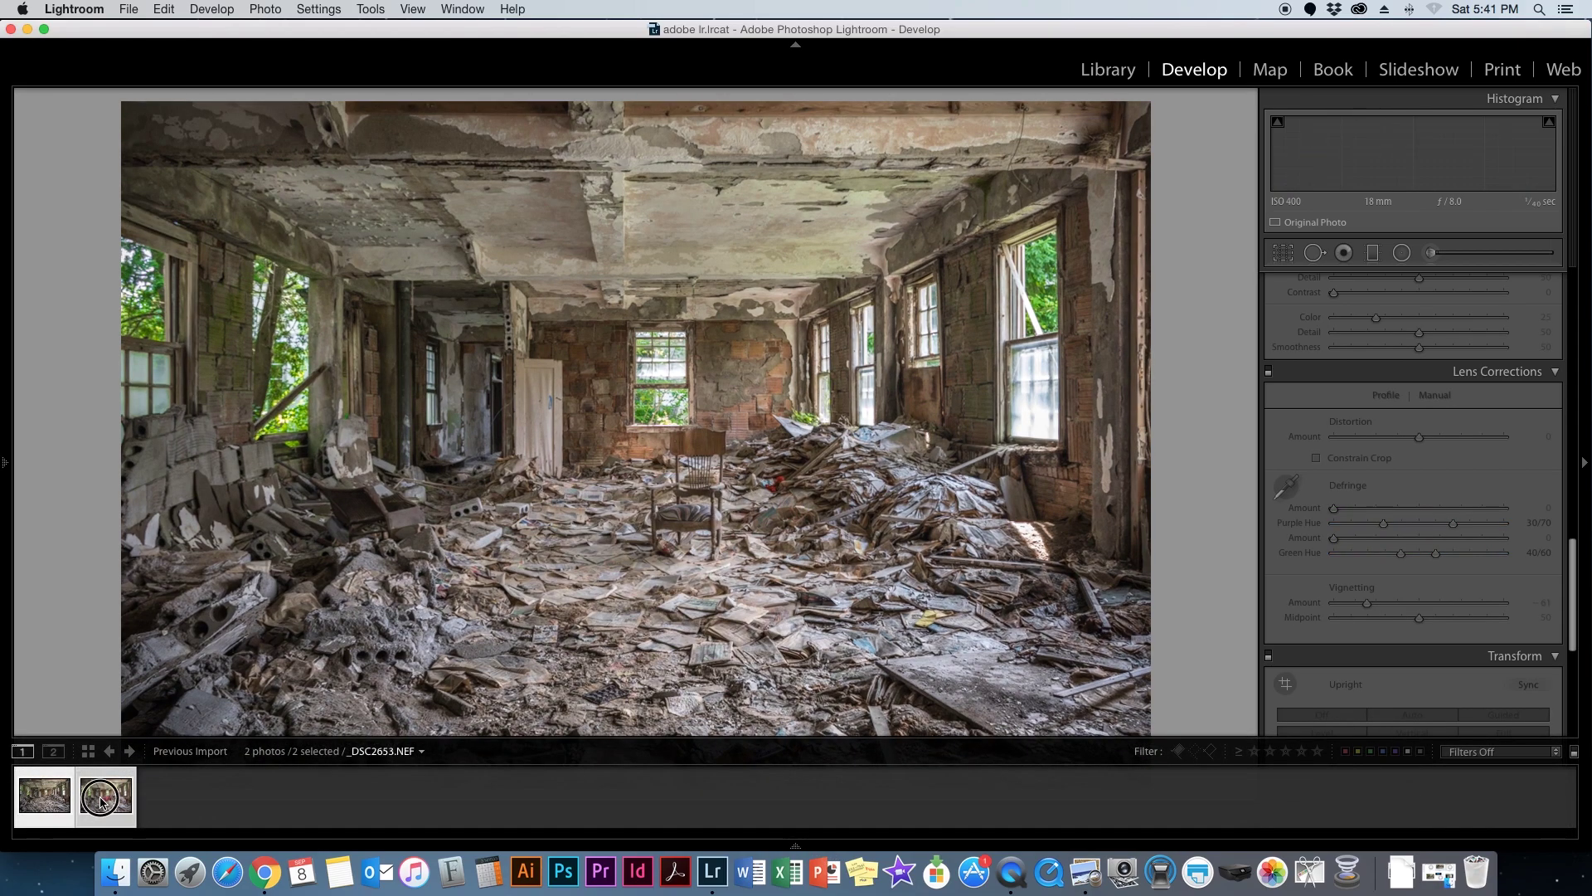
# - Open both edited photos in Adobe Photoshop CC 2017 and switch from cropping to the Move tool
pyautogui.click(265, 9)
pyautogui.moveTo(313, 98)
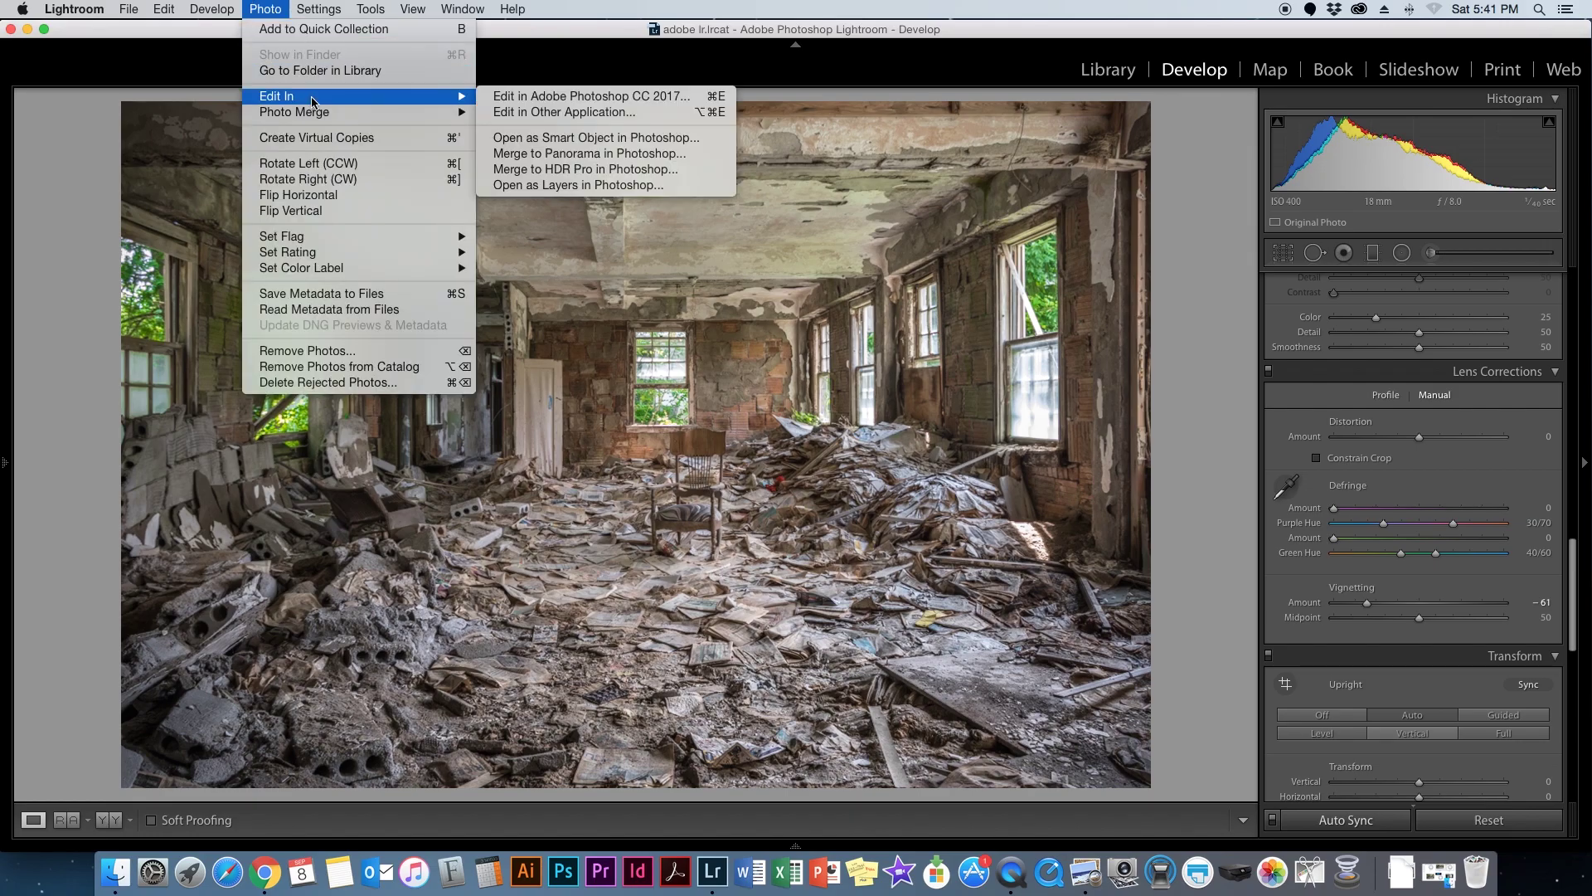
pyautogui.click(639, 98)
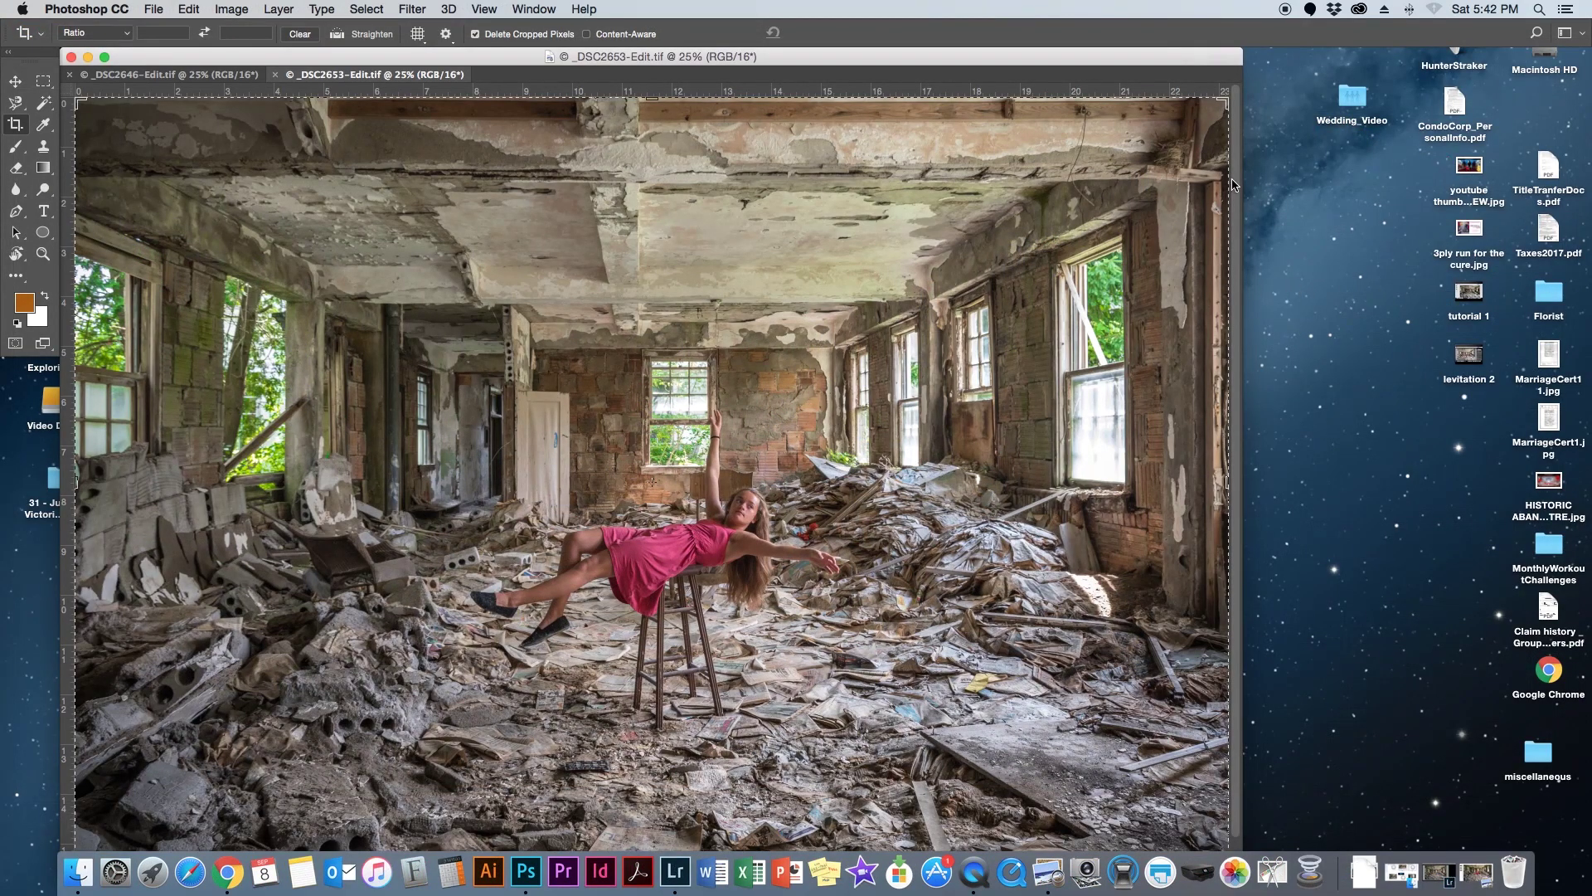
pyautogui.click(4, 6)
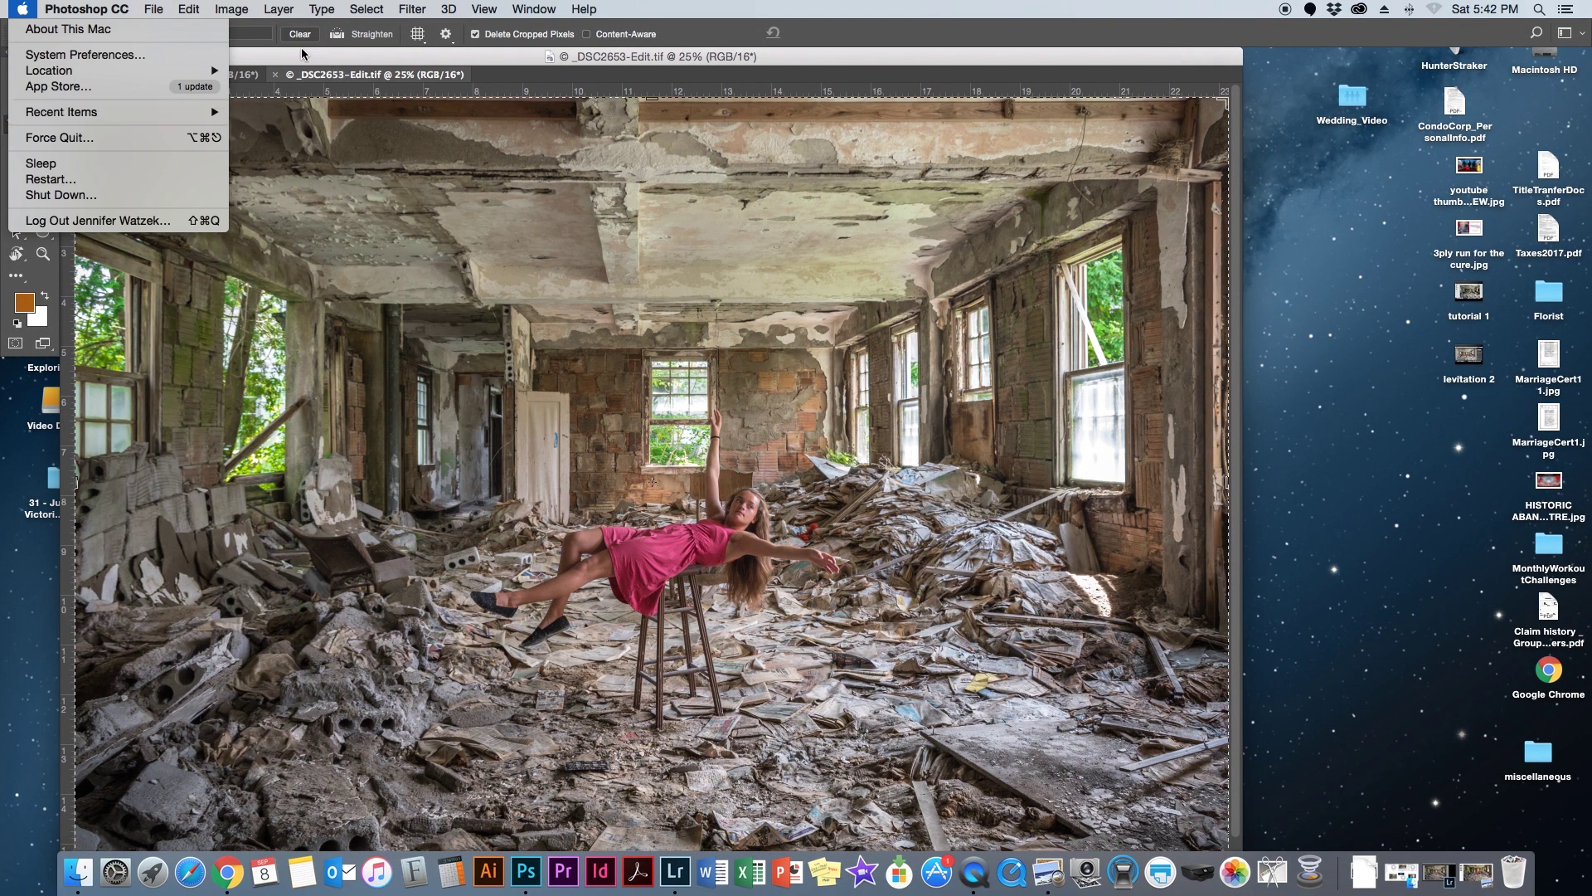
pyautogui.click(301, 53)
pyautogui.click(15, 81)
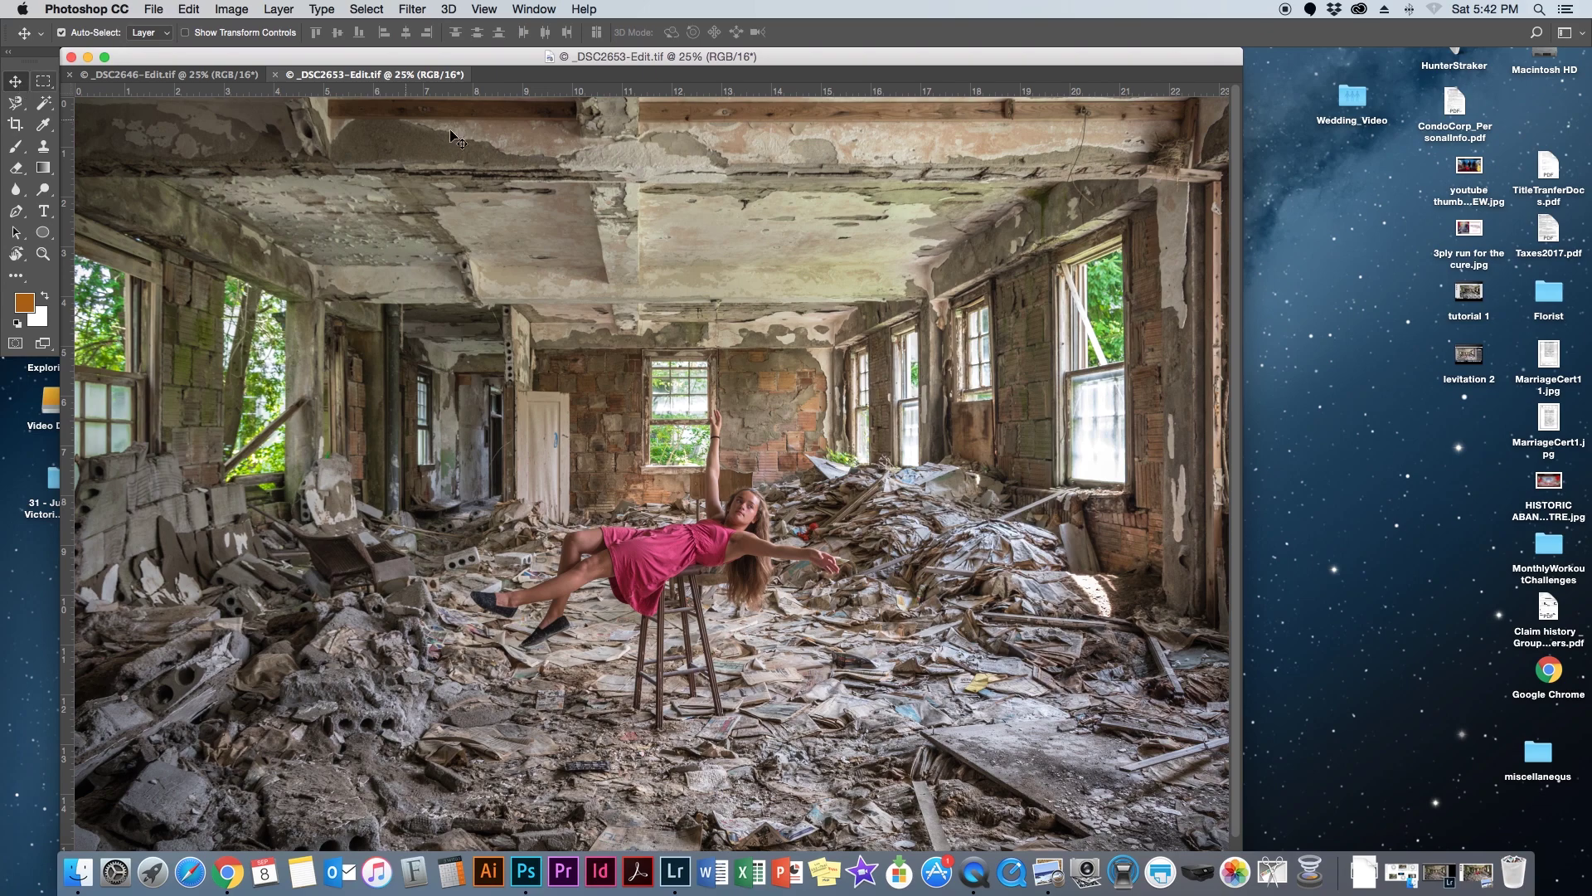
# - Alternate between the empty room document and the model document to compare them
pyautogui.click(153, 76)
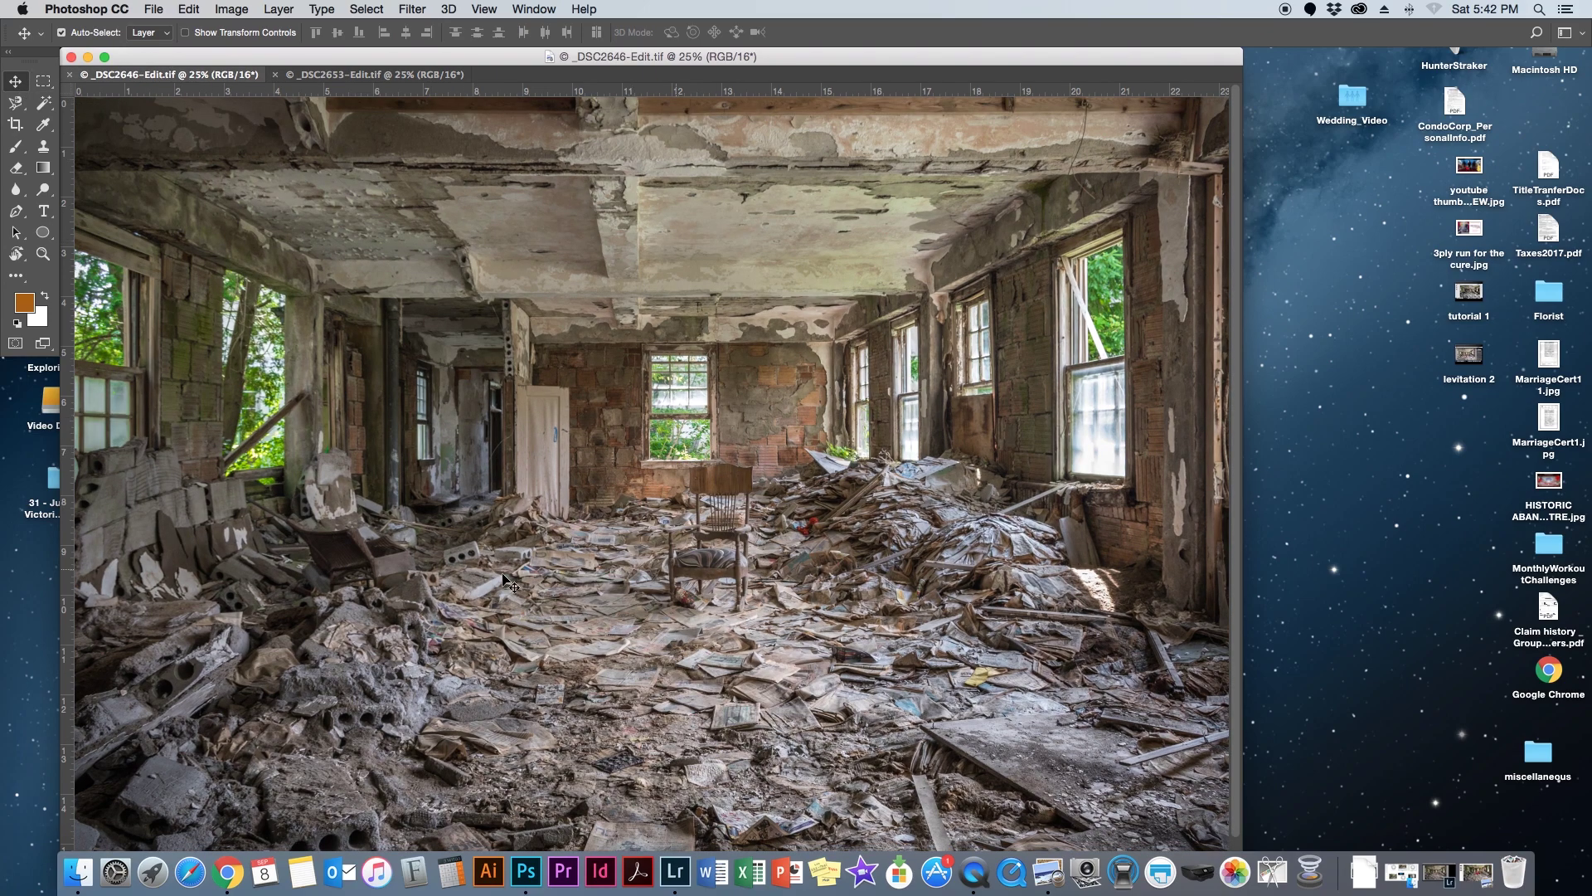
pyautogui.click(375, 76)
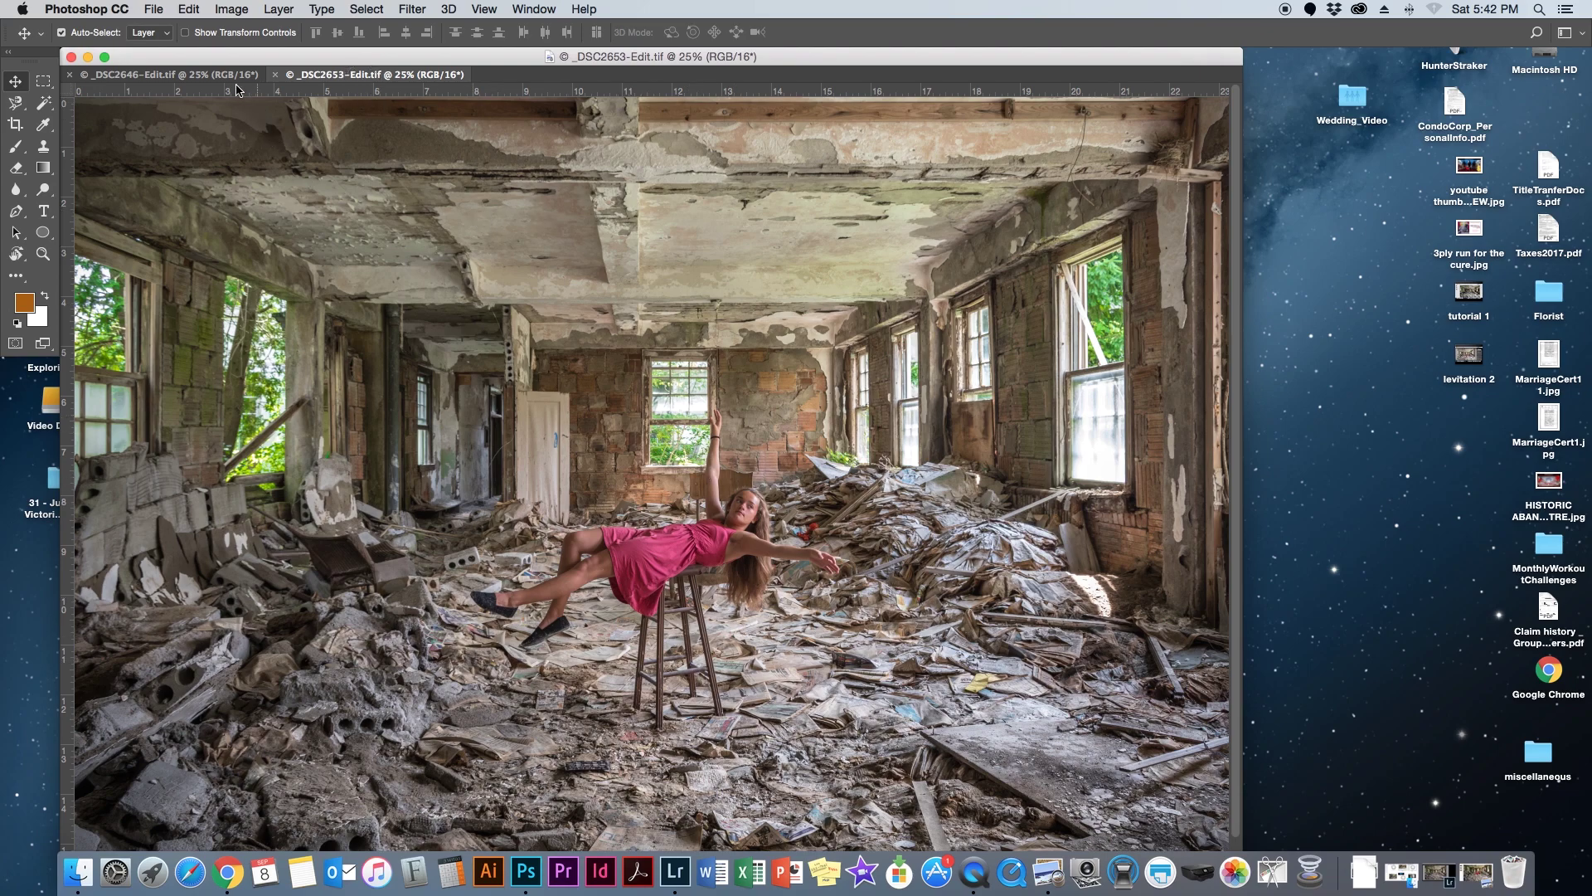
pyautogui.click(192, 77)
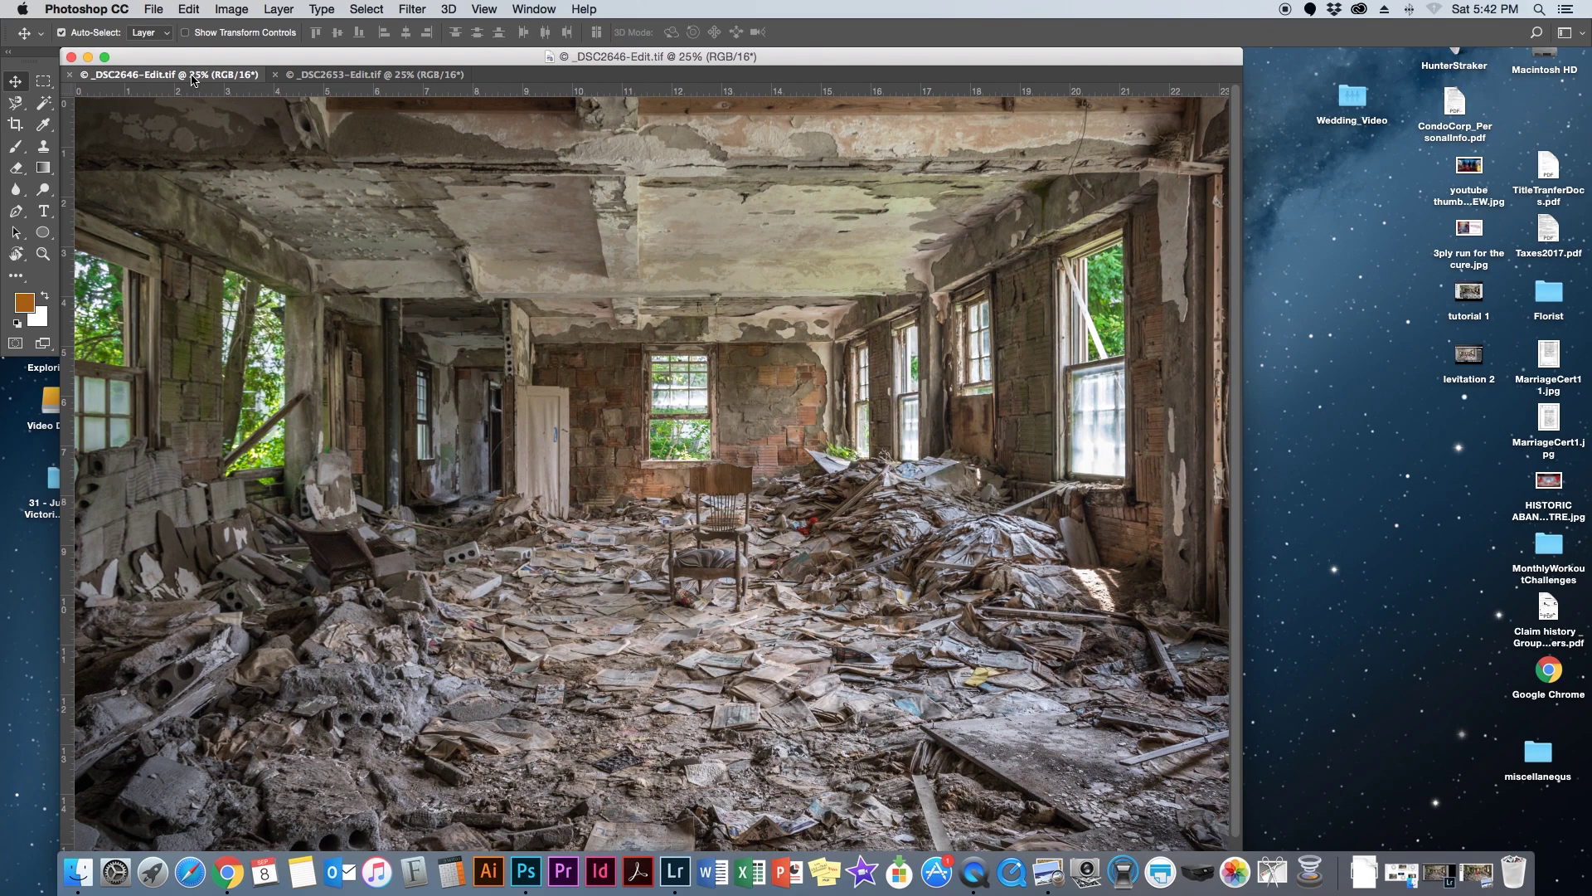
pyautogui.click(395, 76)
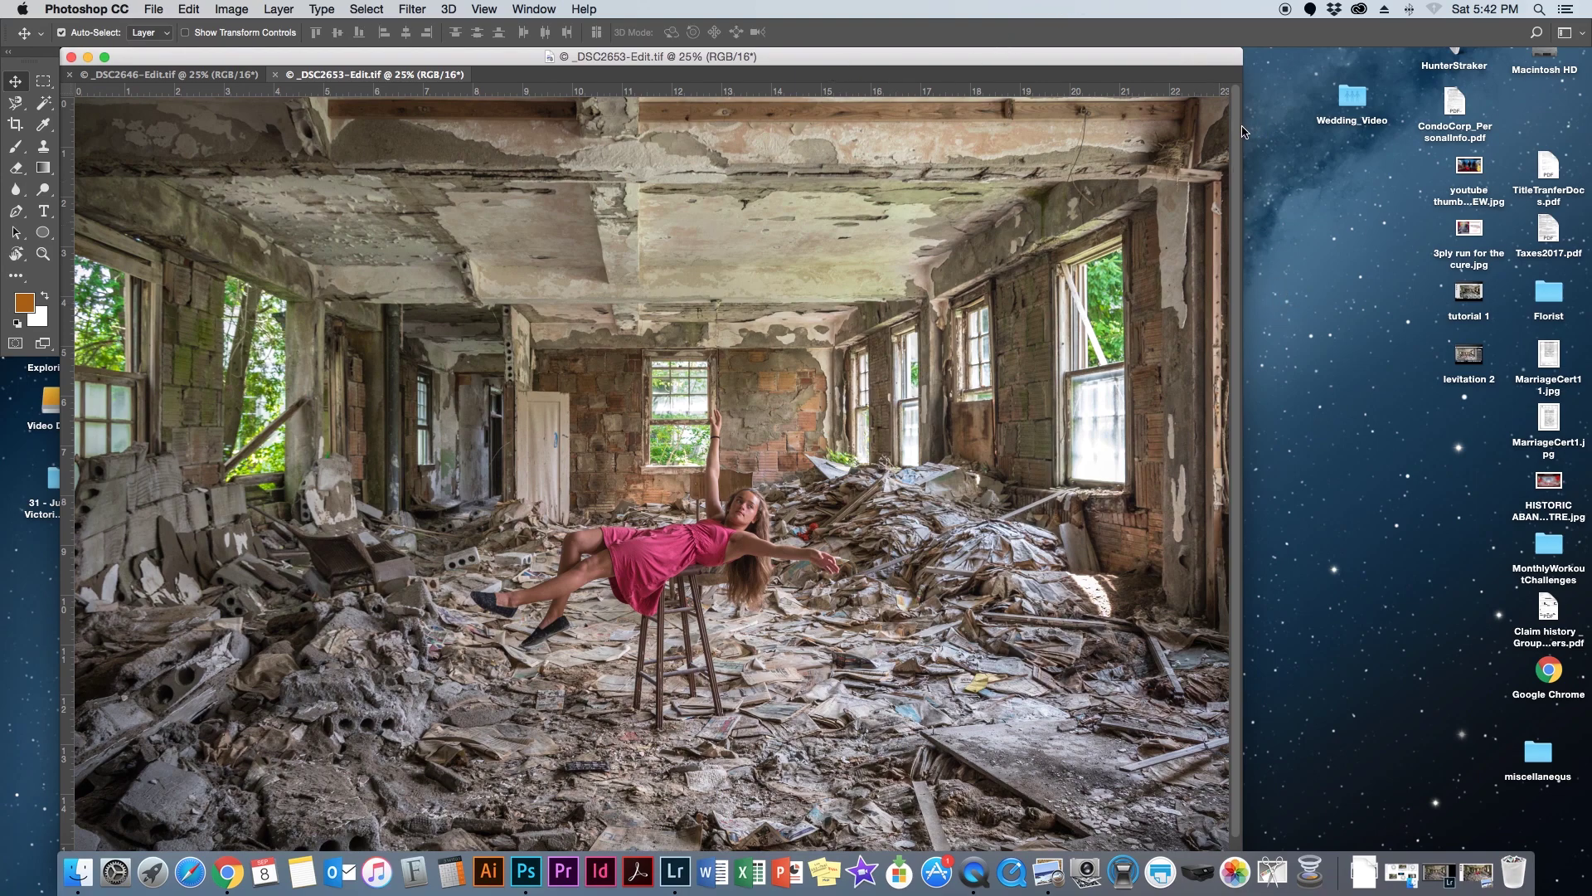
# - Select and copy the entire model photo and paste it as a new layer into the empty room document _DSC2646-Edit.tif
pyautogui.moveTo(1247, 128); pyautogui.dragTo(1588, 132)
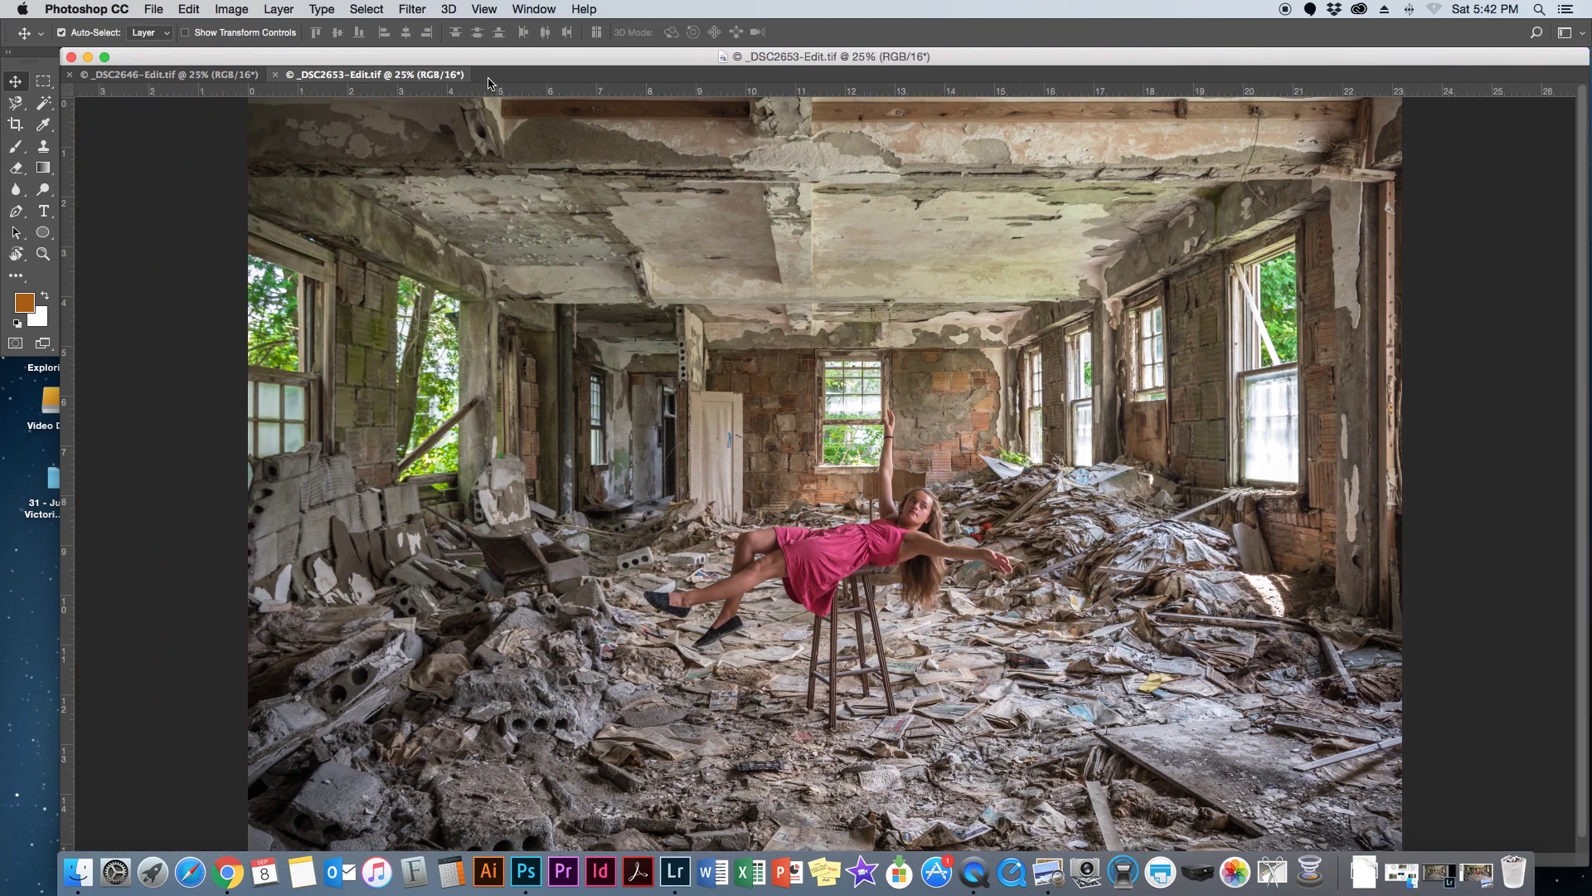
pyautogui.click(373, 14)
pyautogui.click(369, 29)
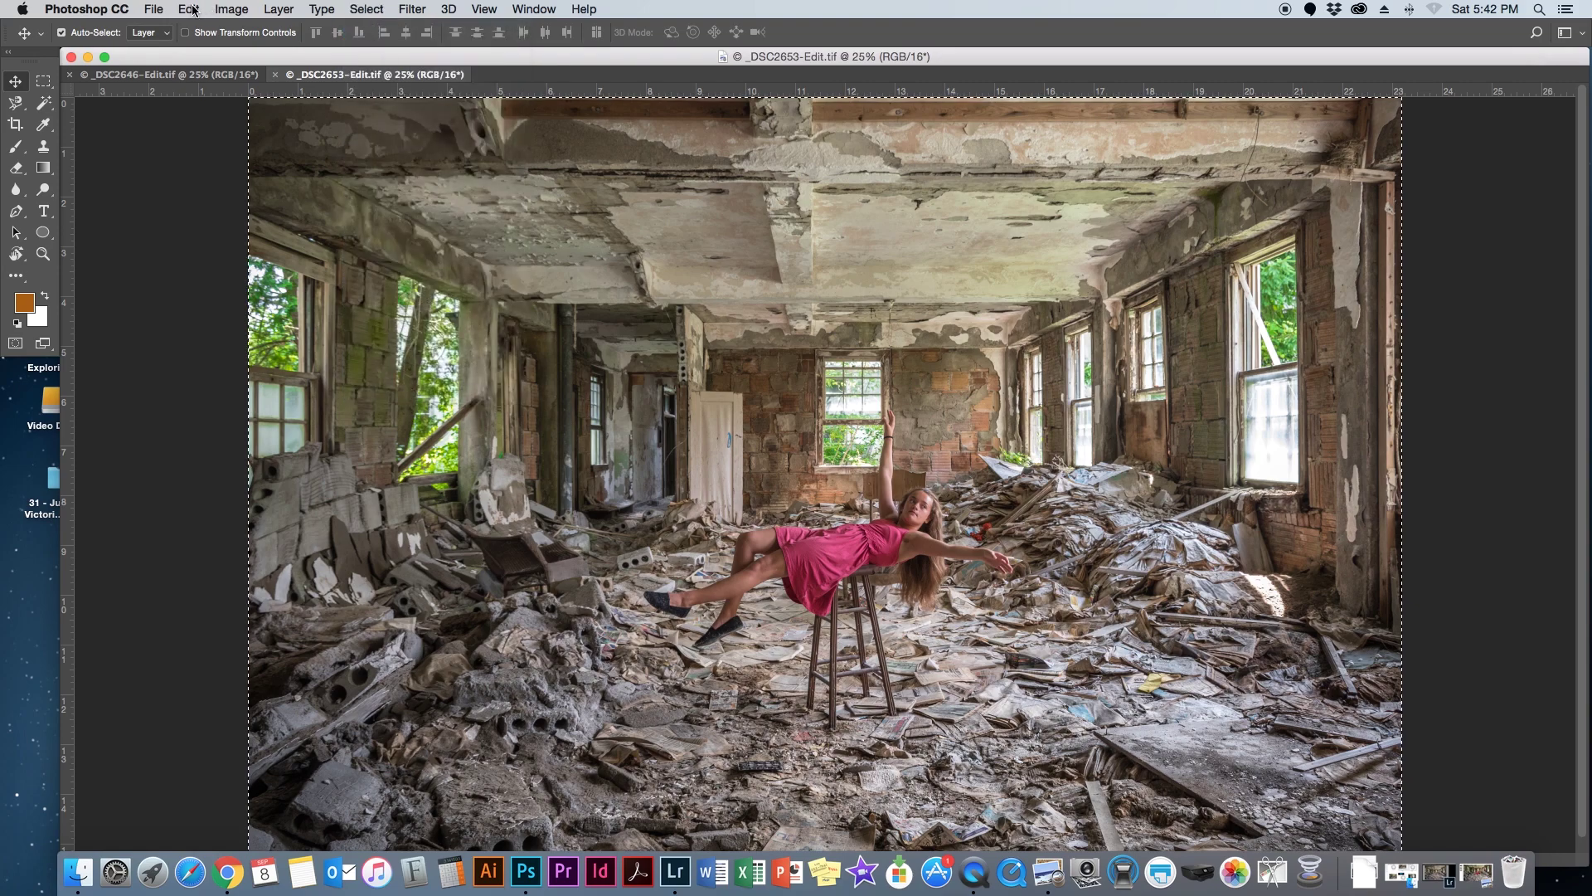
pyautogui.click(190, 9)
pyautogui.click(207, 129)
pyautogui.click(176, 77)
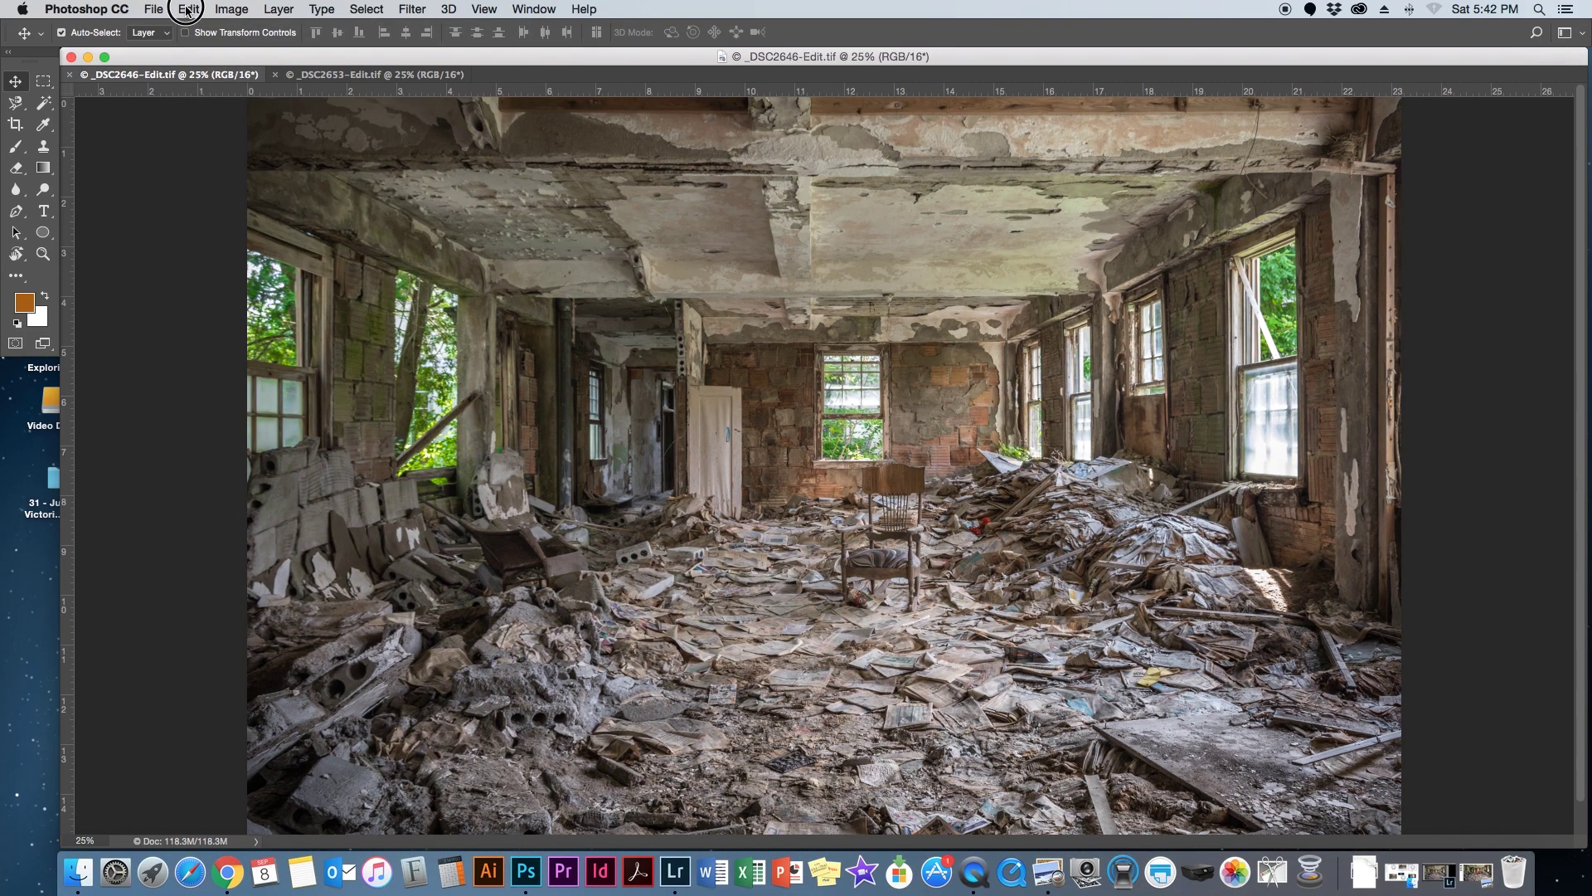
pyautogui.click(189, 9)
pyautogui.click(206, 160)
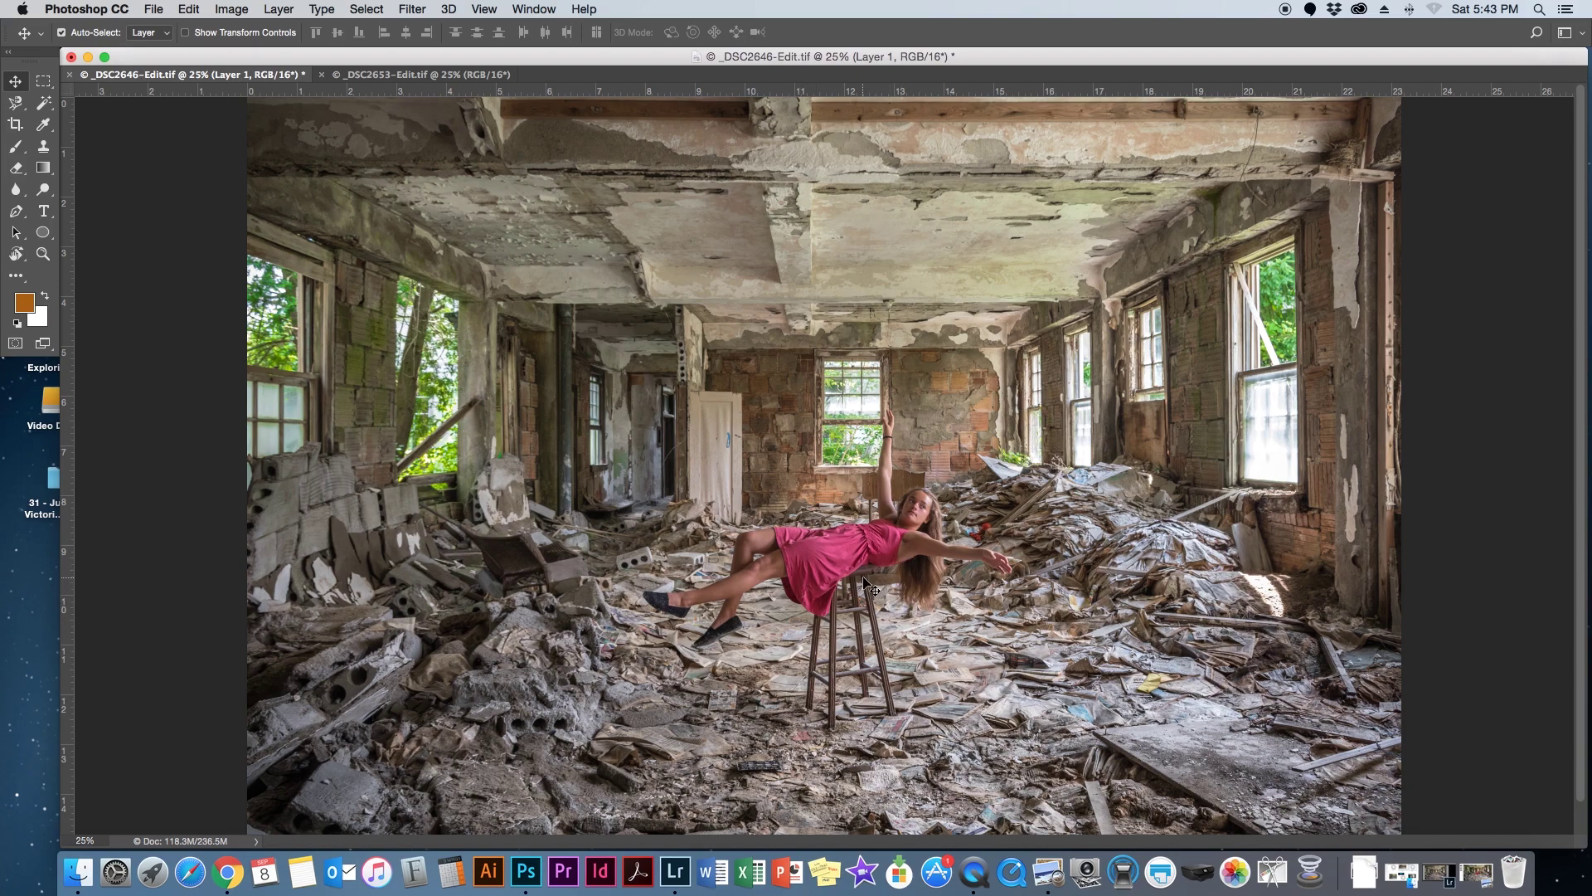
# - Bring up the list of layers for the combined document
pyautogui.click(539, 10)
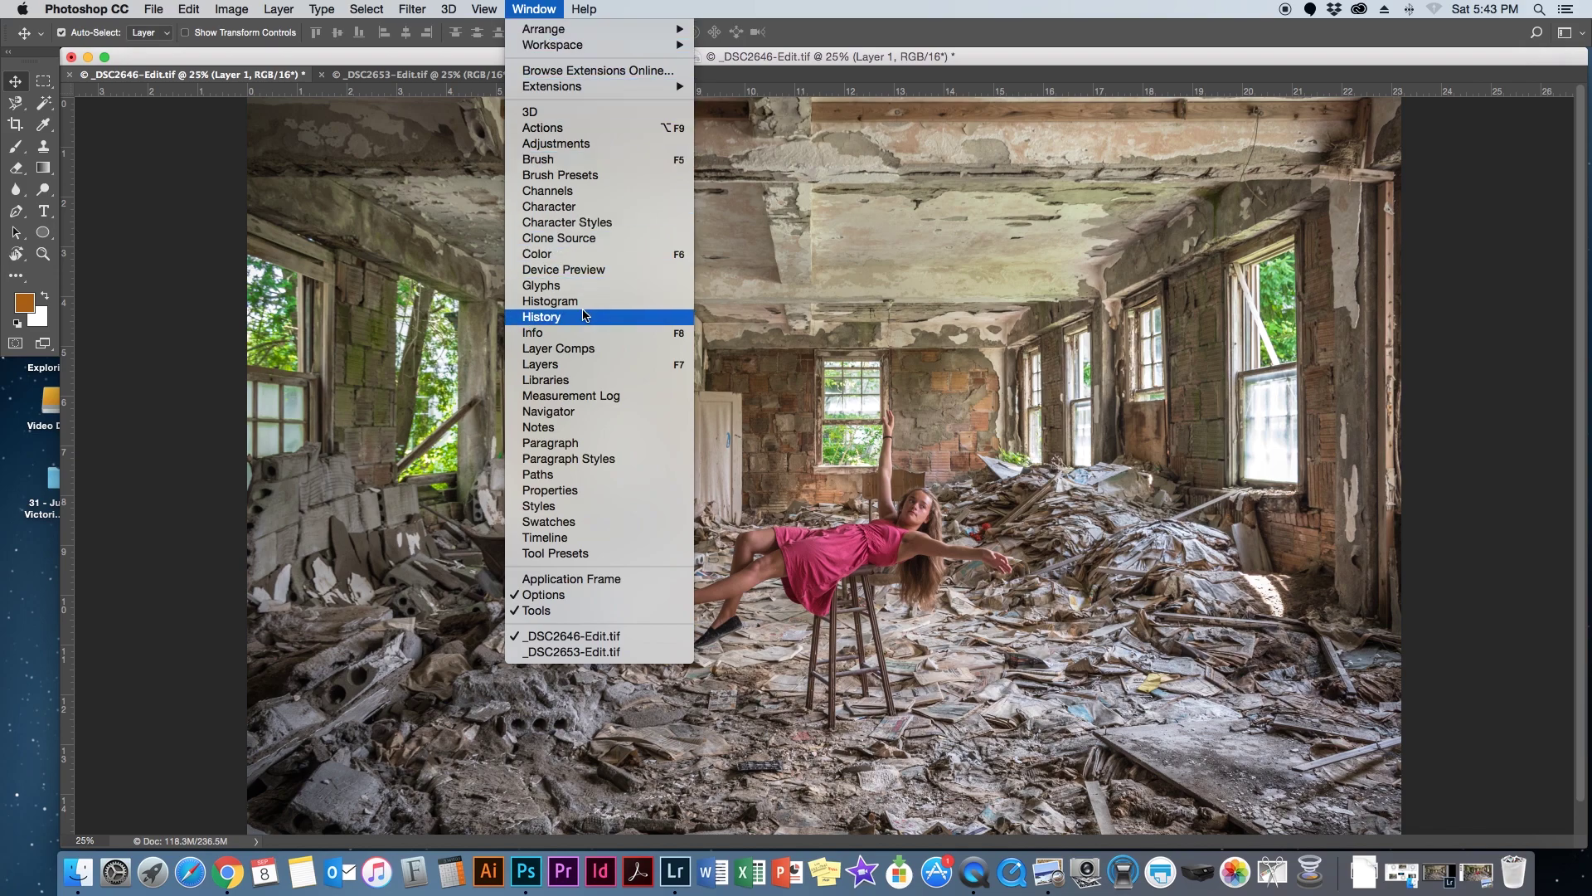
pyautogui.click(592, 369)
pyautogui.click(1484, 181)
pyautogui.click(1499, 300)
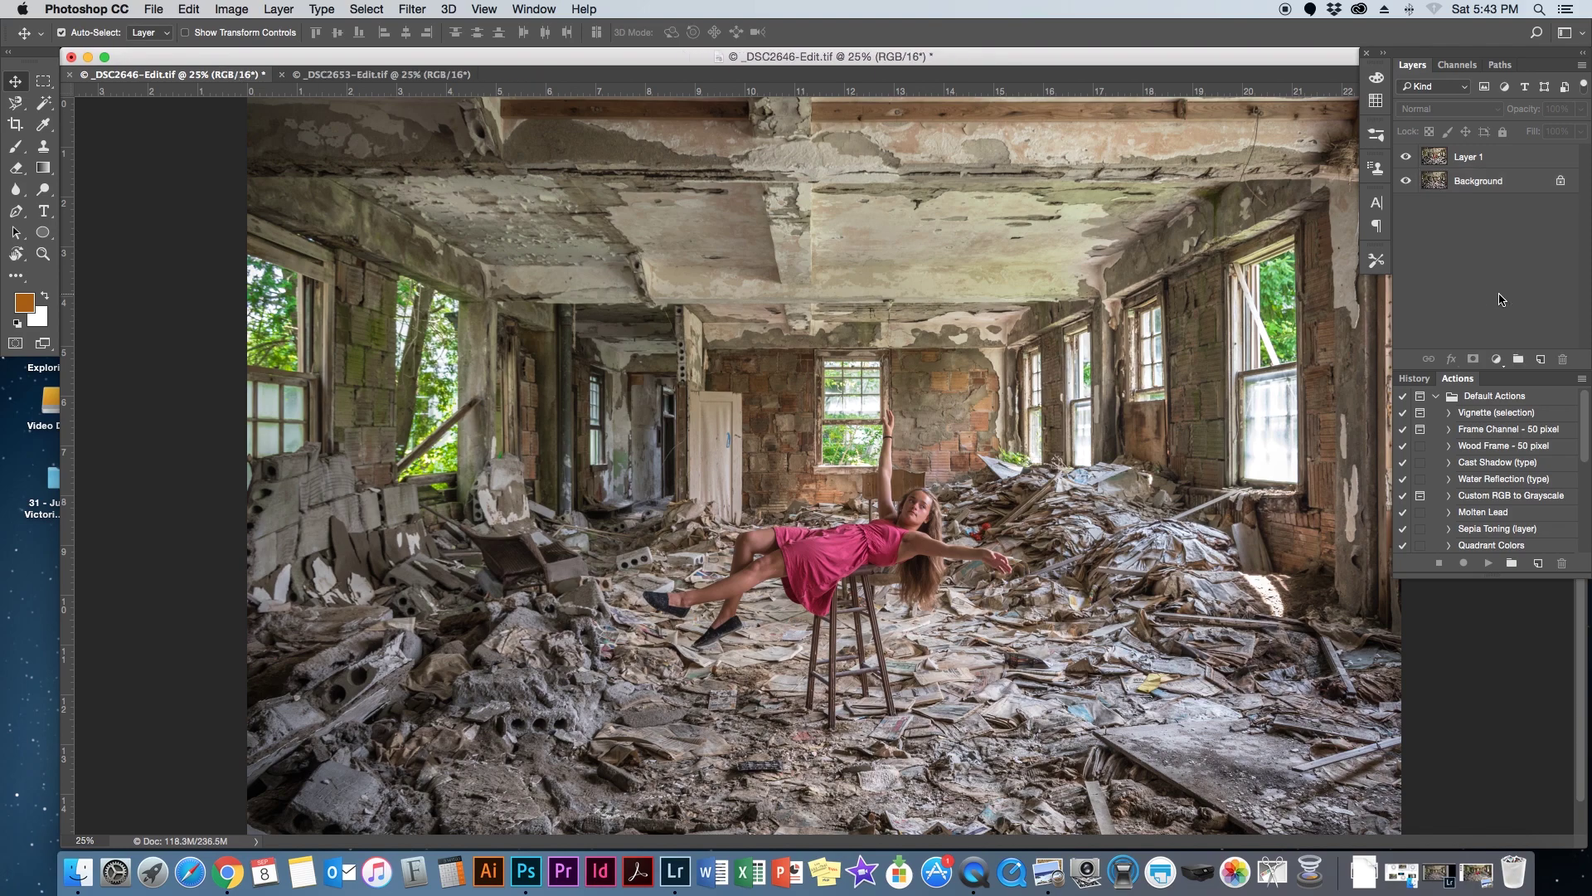
# - Duplicate the locked Background layer and delete the original
pyautogui.click(1485, 182)
pyautogui.moveTo(1430, 185); pyautogui.dragTo(1542, 361)
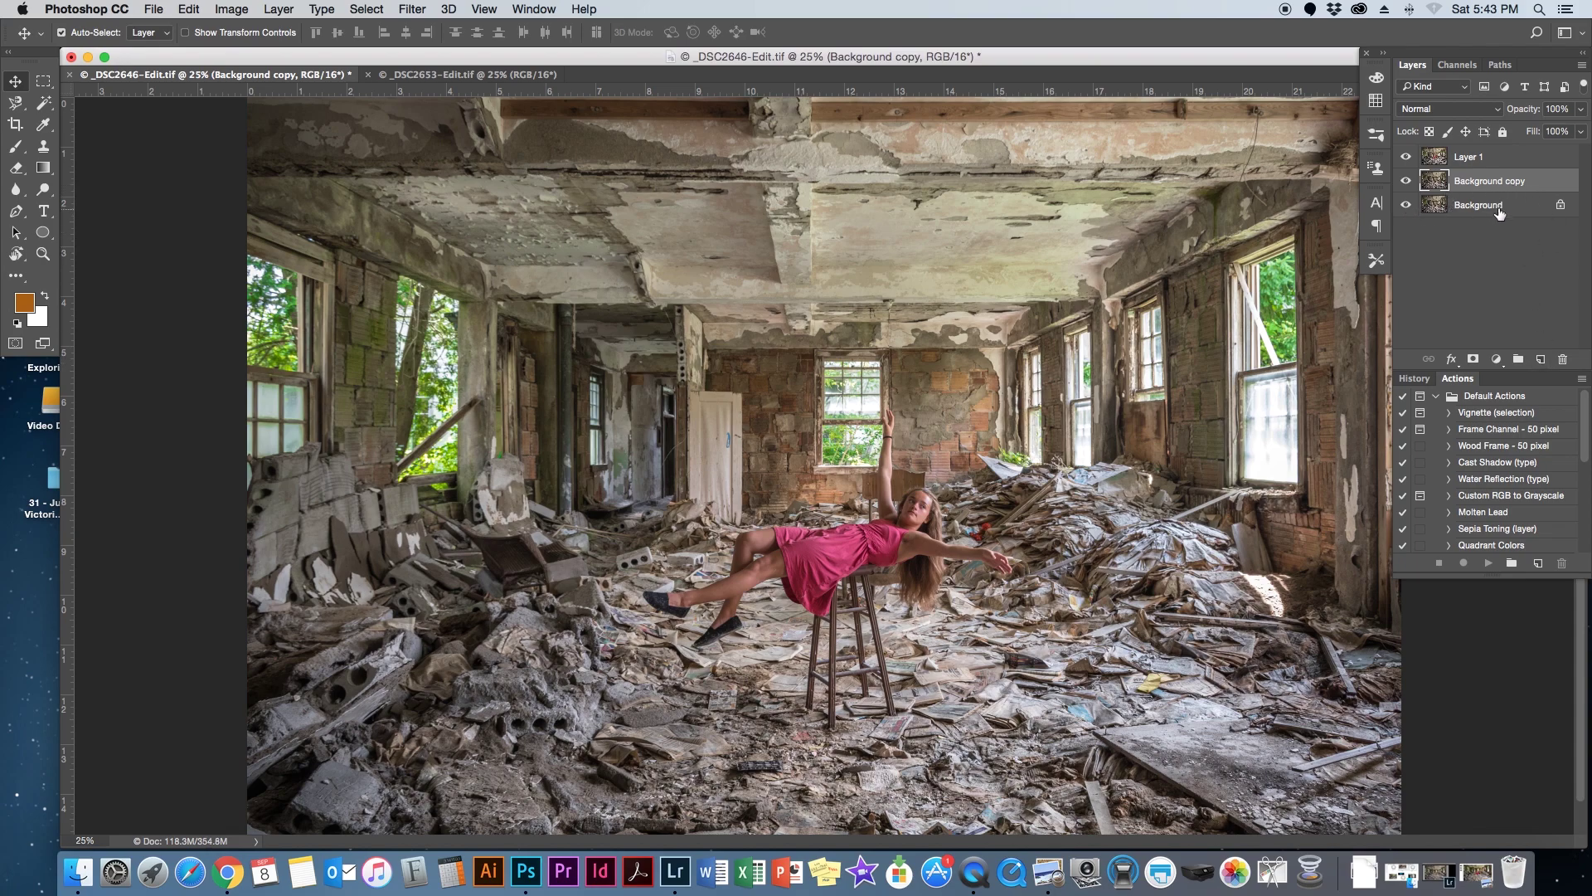
pyautogui.click(1467, 207)
pyautogui.moveTo(1482, 208); pyautogui.dragTo(1574, 373)
# - Hide Layer 1 to examine the empty room beneath it, and show the layer again
pyautogui.click(1406, 157)
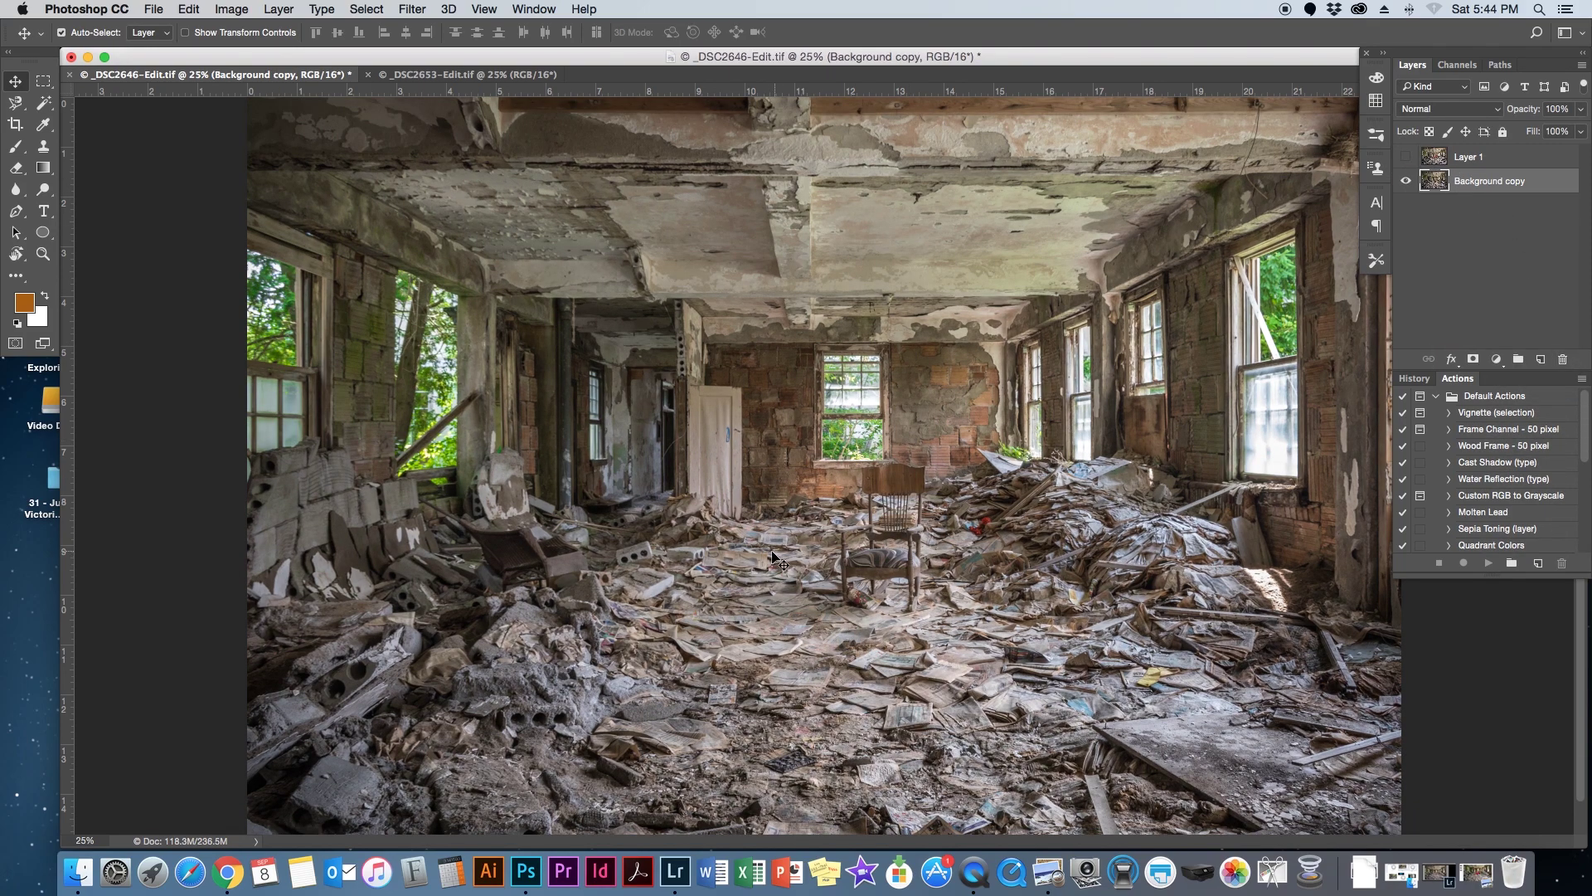
pyautogui.click(1406, 156)
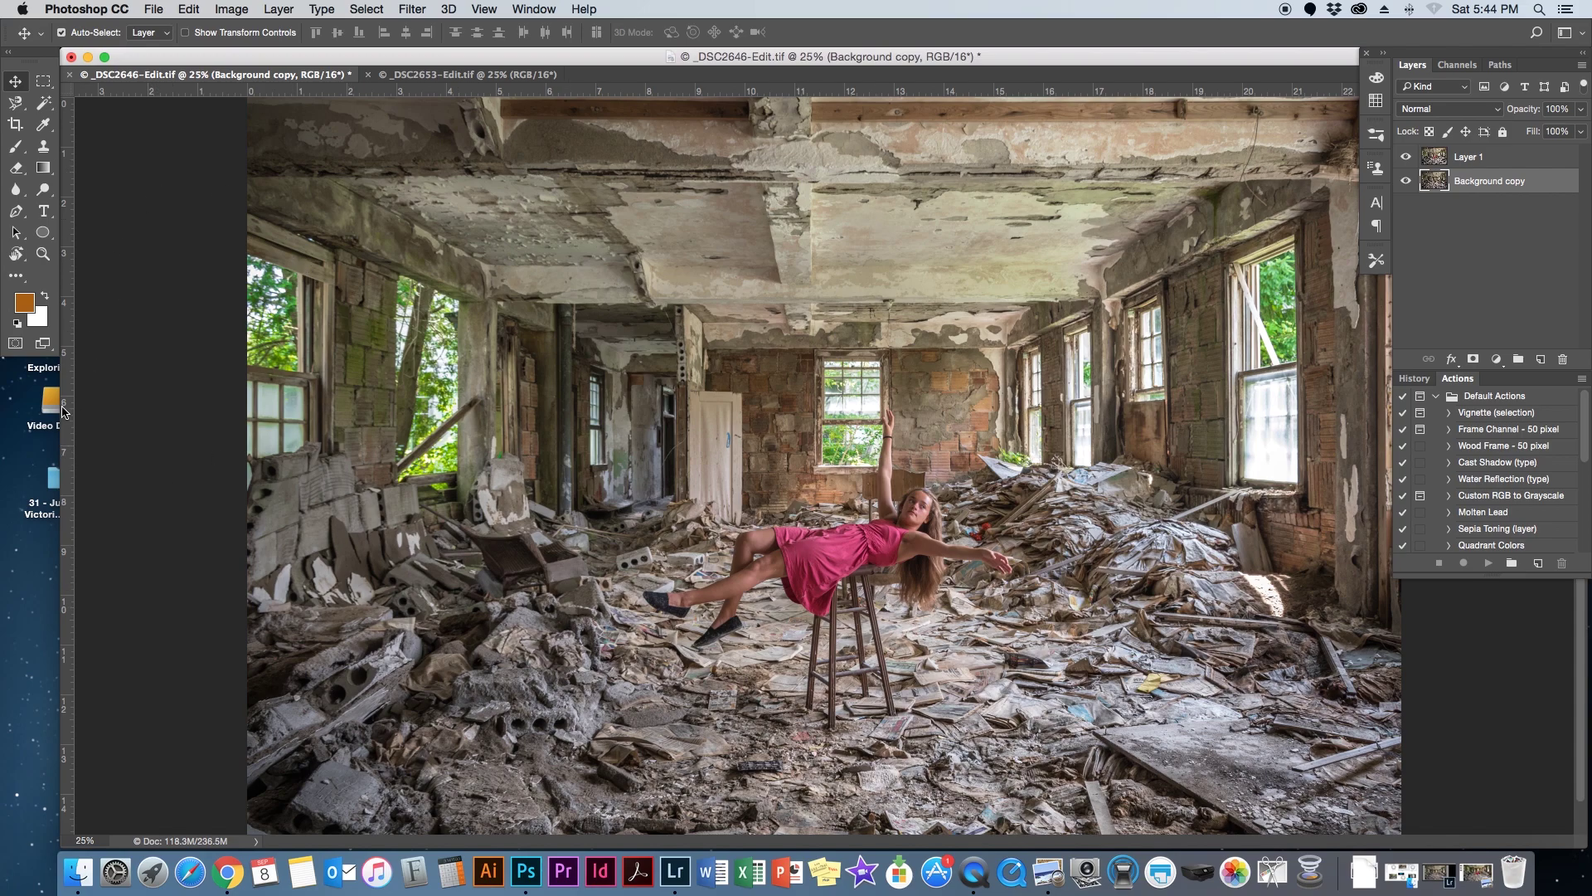
pyautogui.moveTo(56, 414); pyautogui.dragTo(4, 415)
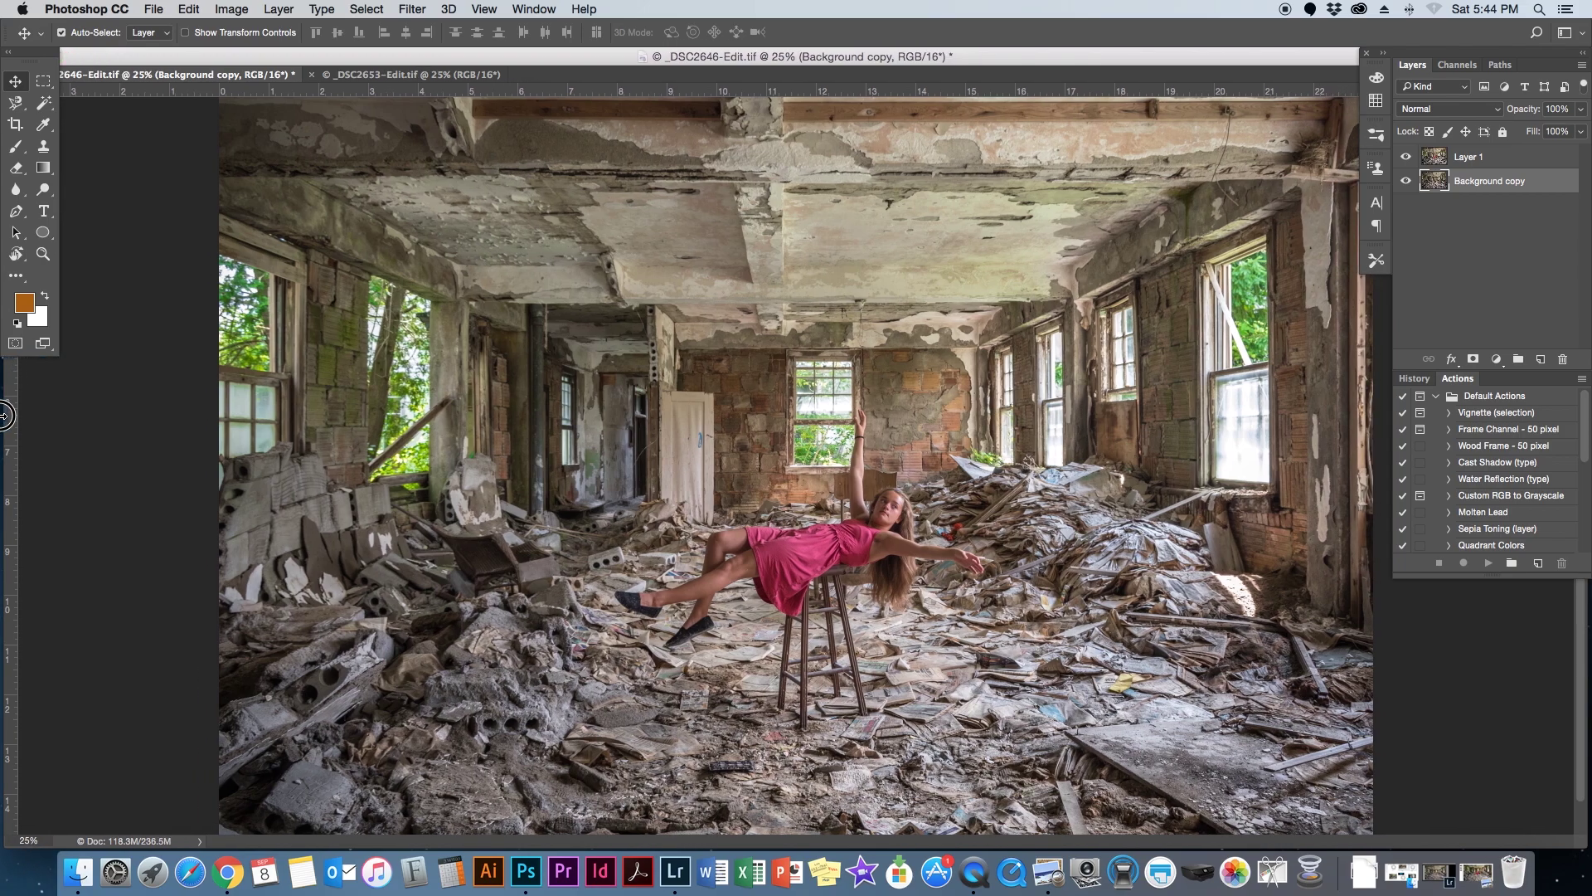
# - Move the model photo on Layer 1 about 0.2 in to the right and 0.18 in upward
pyautogui.click(43, 256)
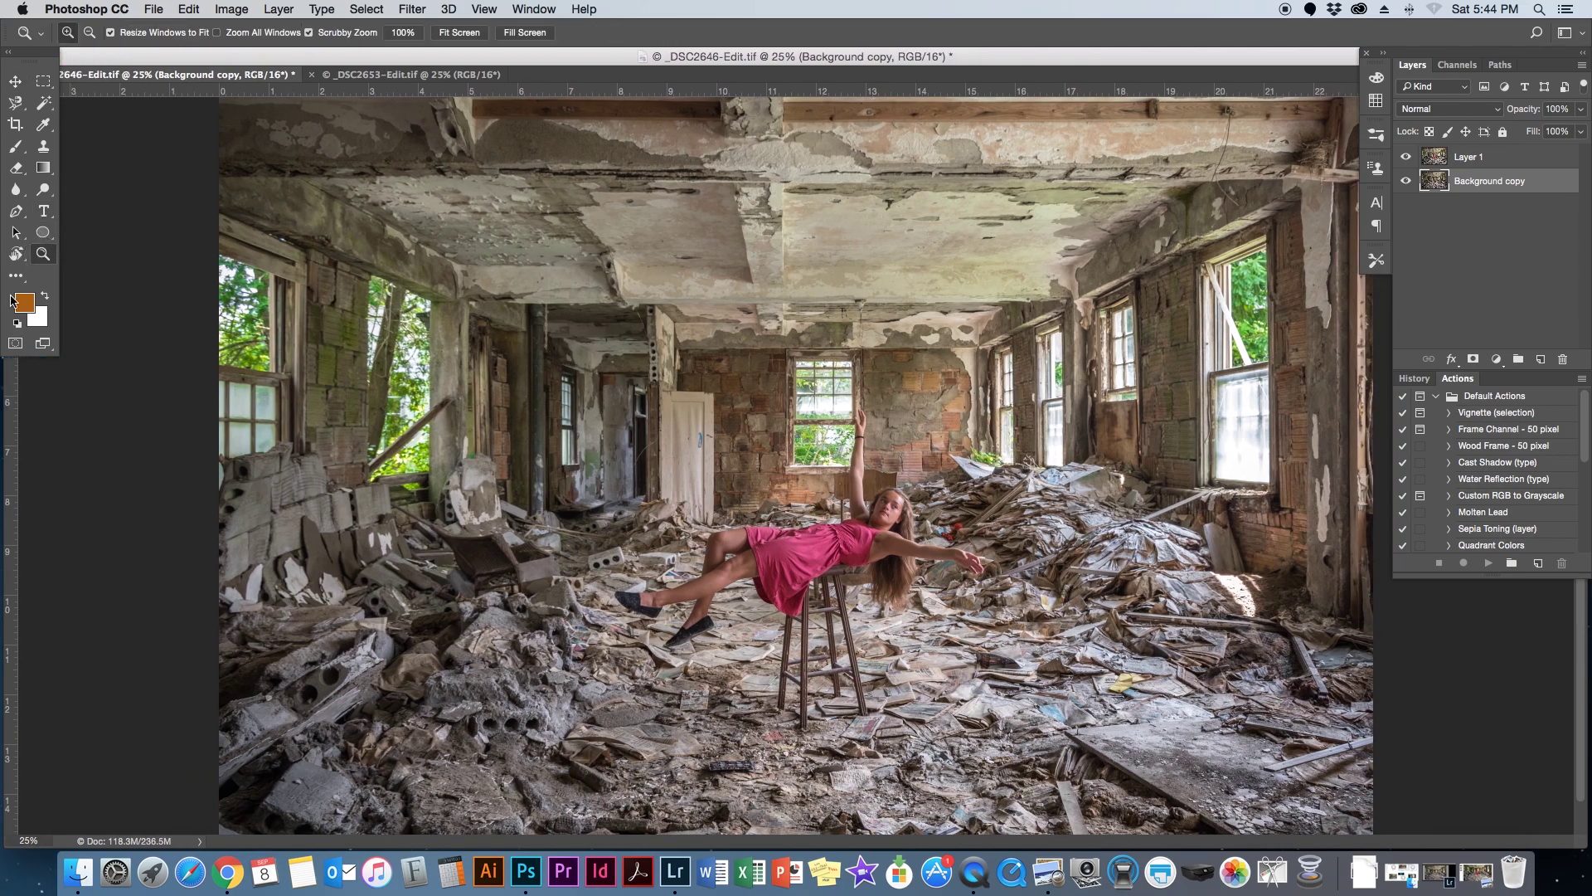
pyautogui.click(841, 699)
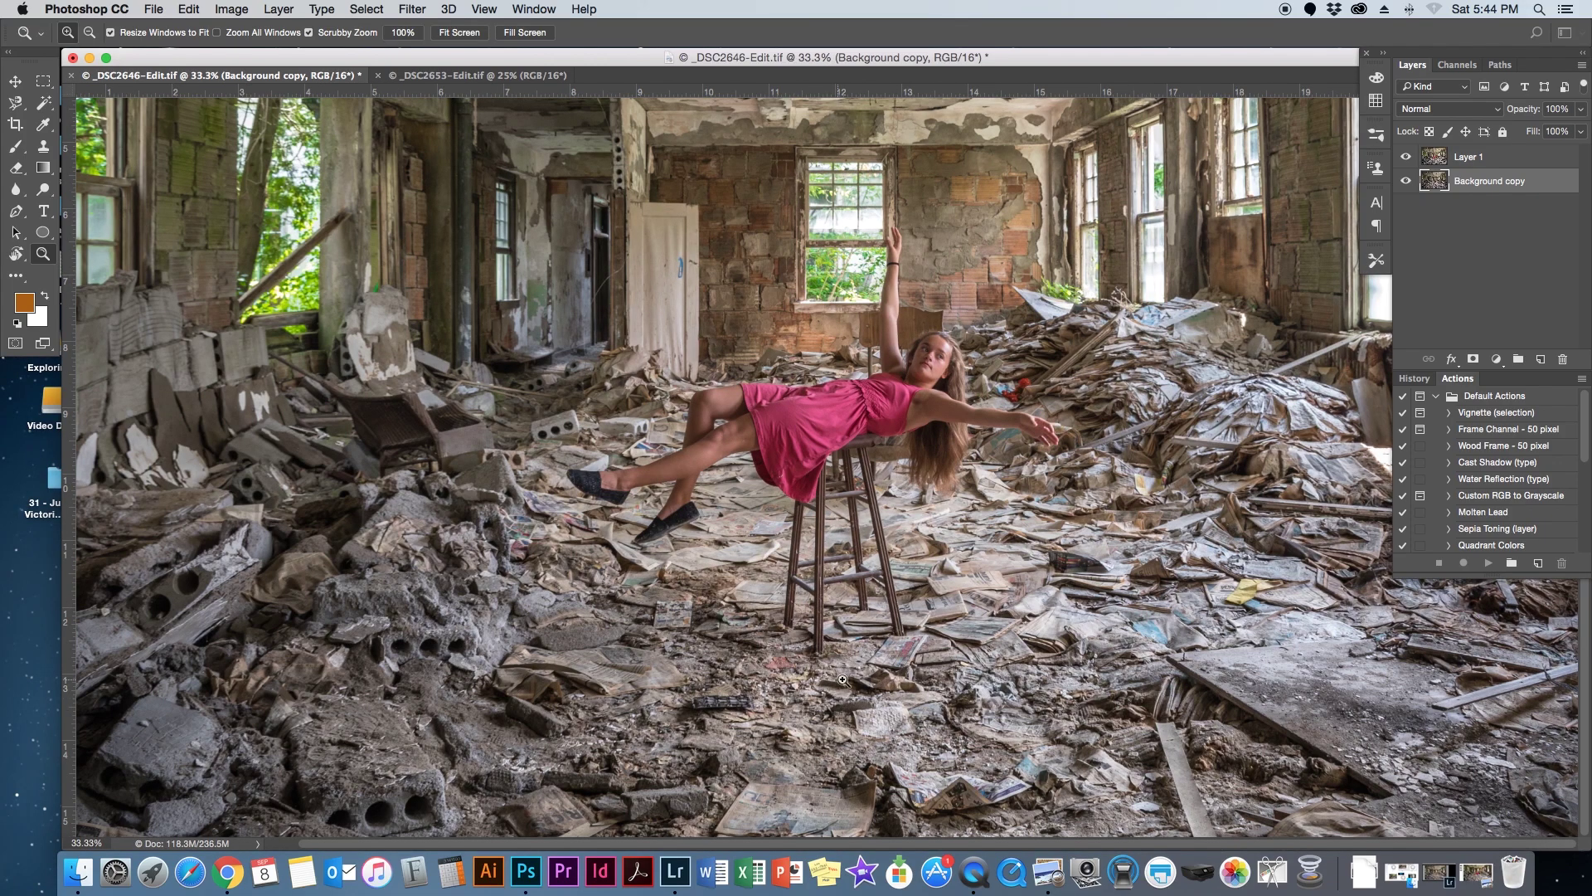
pyautogui.click(864, 522)
pyautogui.click(827, 332)
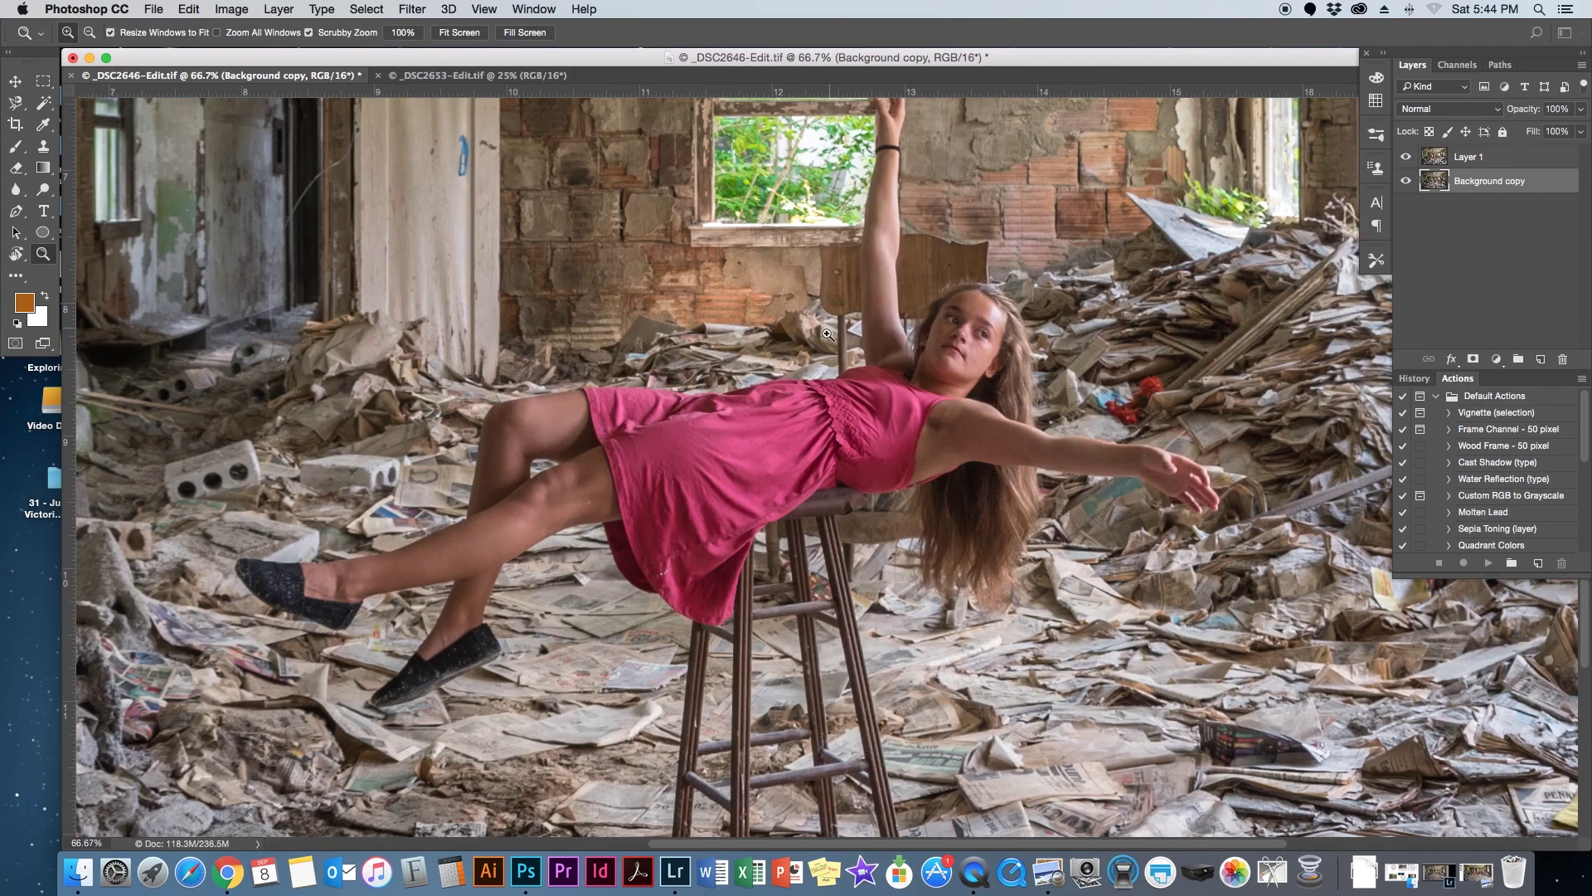
pyautogui.click(852, 570)
pyautogui.click(854, 431)
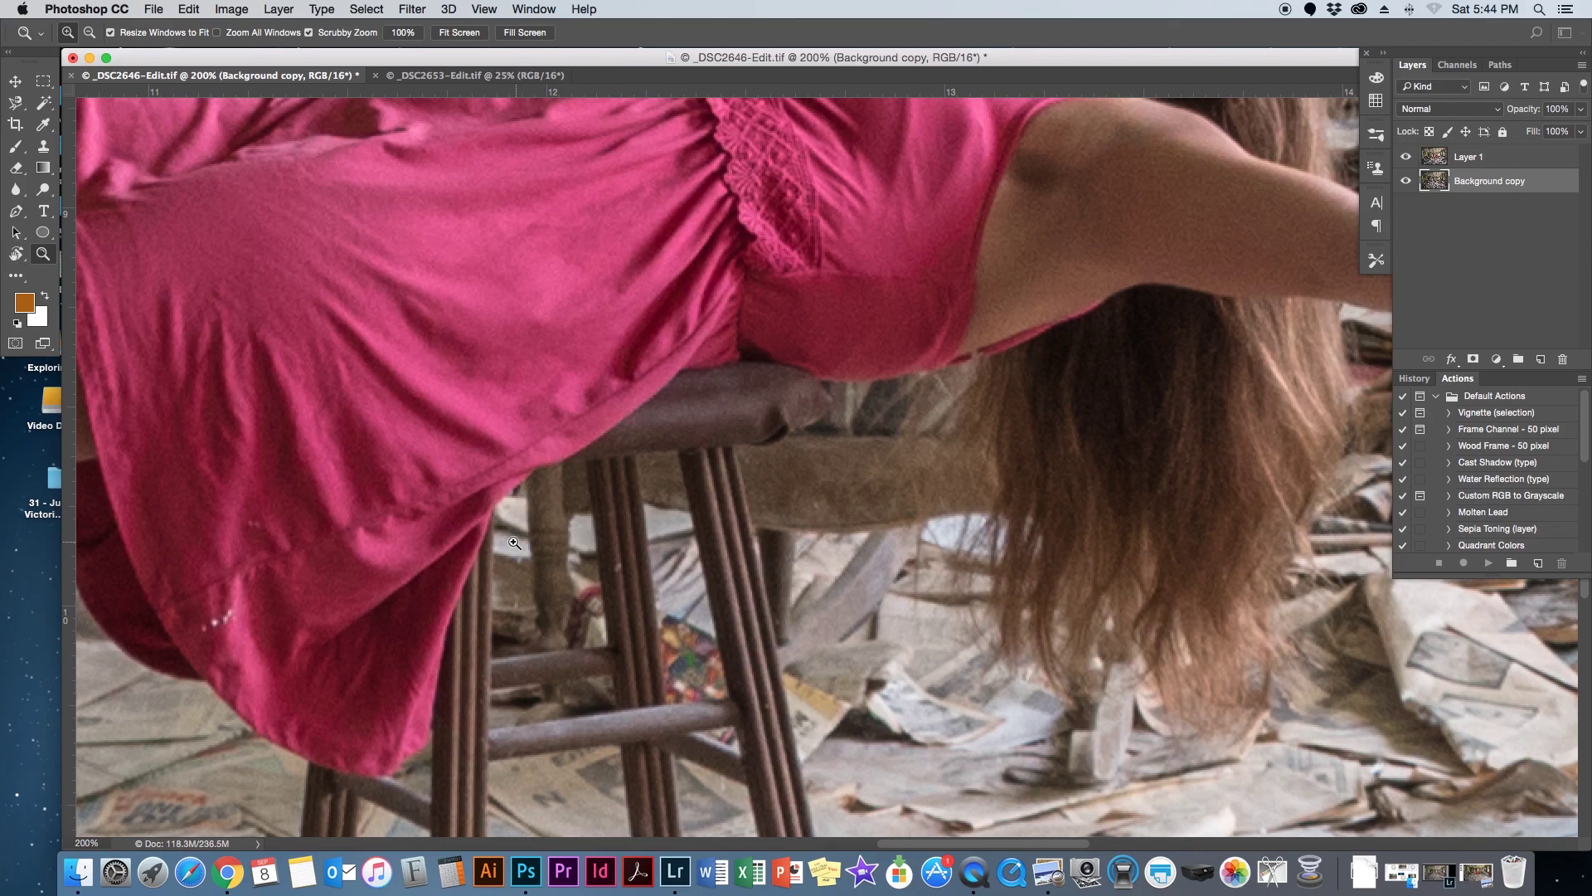
pyautogui.click(14, 81)
pyautogui.click(652, 589)
pyautogui.moveTo(653, 589); pyautogui.dragTo(735, 517)
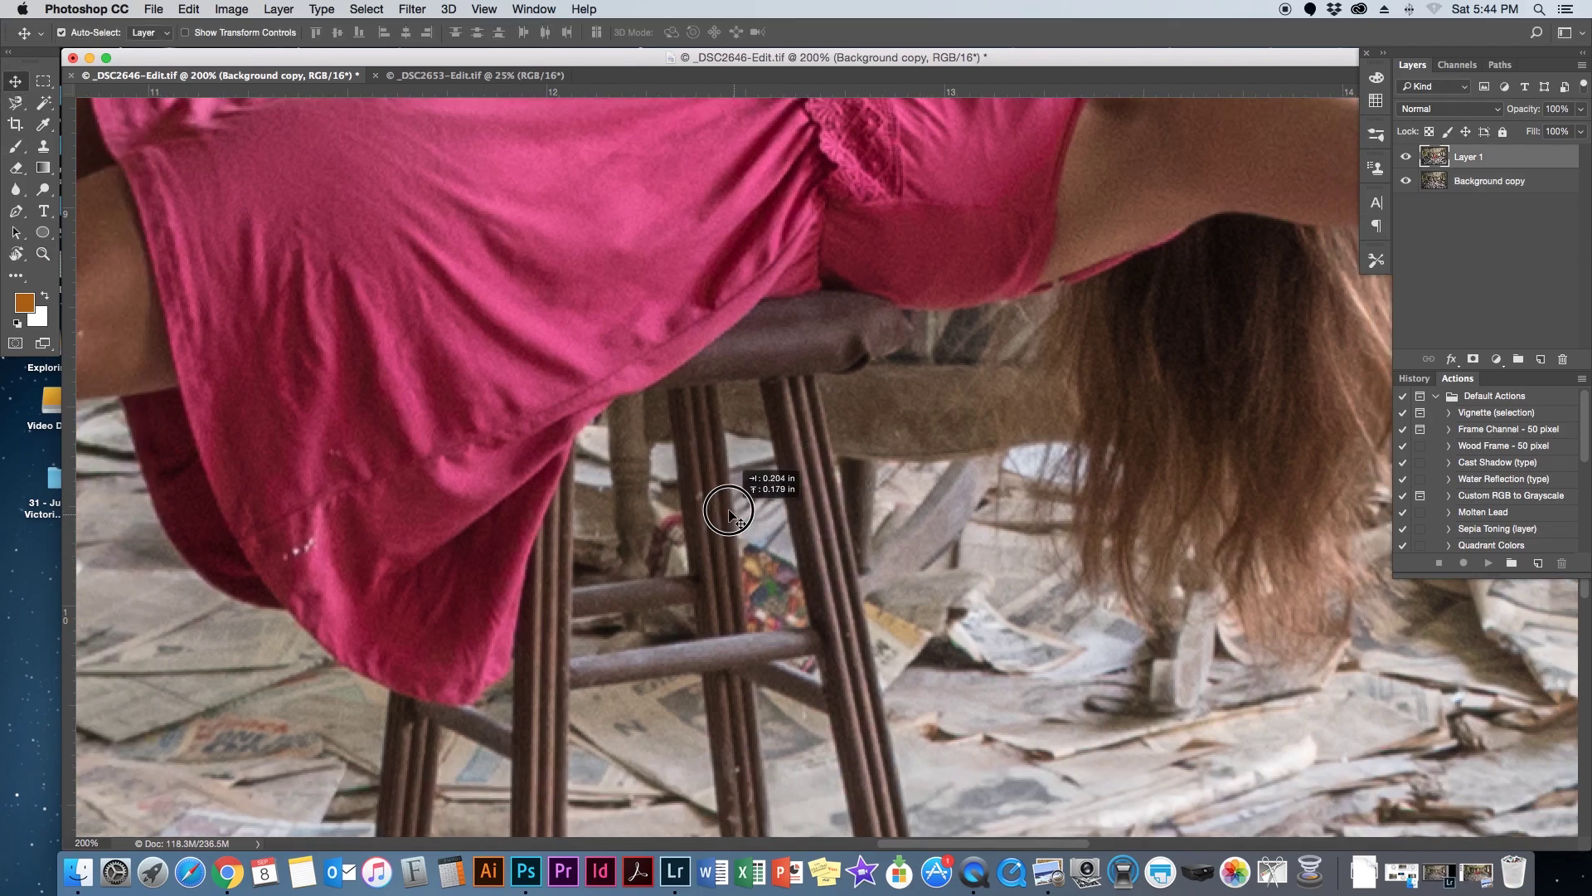
# - Erase the stool's seat and upper legs beneath the dress from Layer 1 with a 39 px eraser at 100% hardness
pyautogui.click(18, 170)
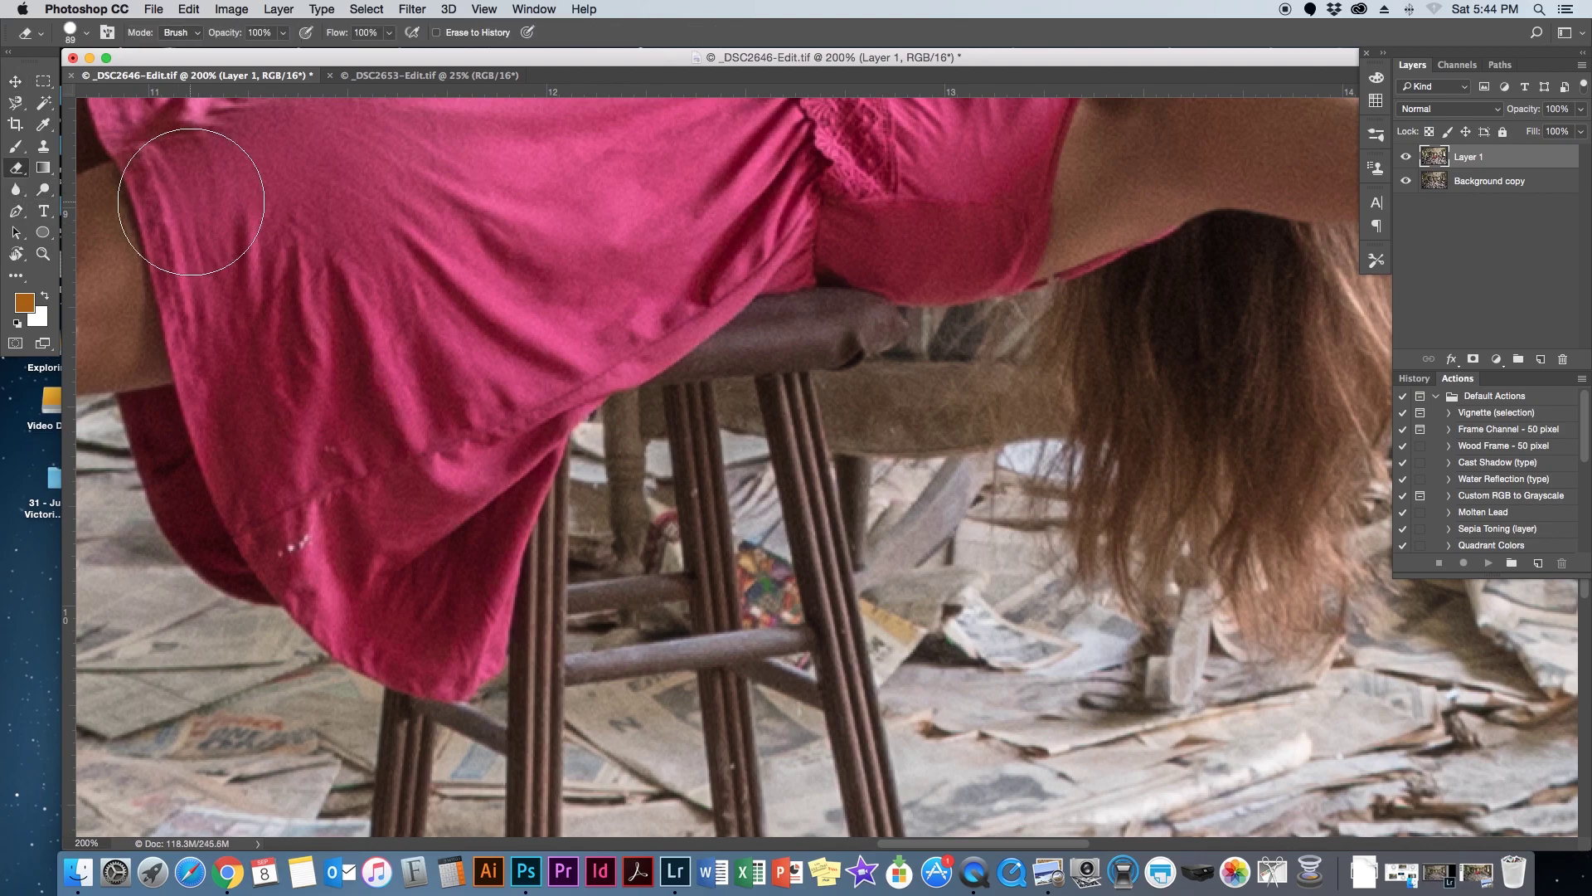
pyautogui.click(83, 34)
pyautogui.moveTo(139, 86); pyautogui.dragTo(114, 86)
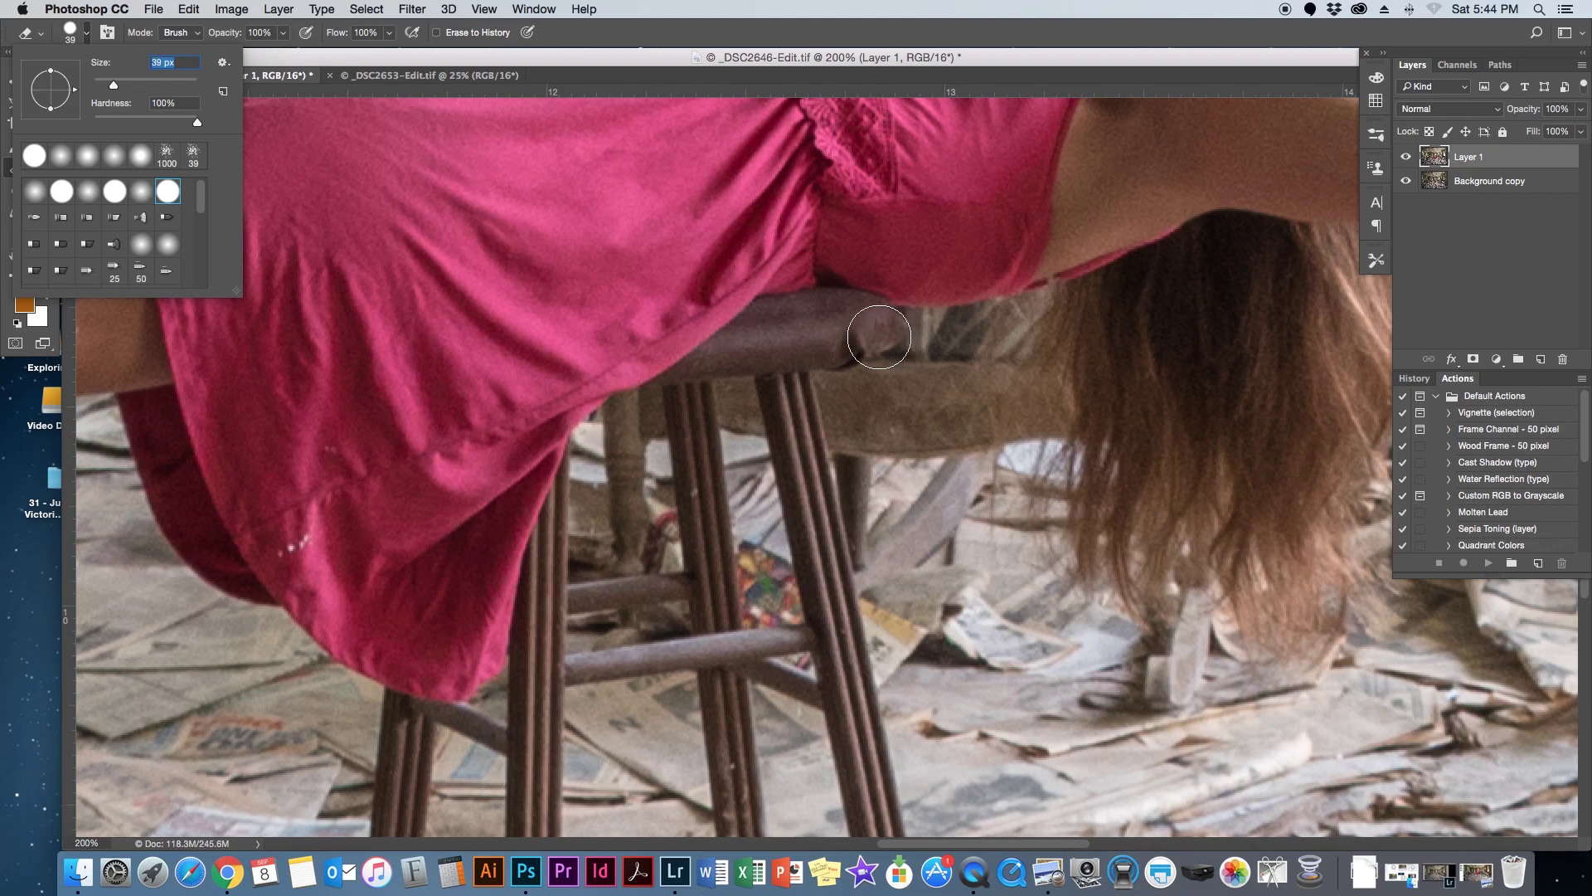
pyautogui.moveTo(885, 336)
pyautogui.mouseDown()
pyautogui.moveTo(871, 320)
pyautogui.moveTo(781, 324)
pyautogui.moveTo(692, 391)
pyautogui.moveTo(660, 389)
pyautogui.moveTo(664, 409)
pyautogui.moveTo(608, 435)
pyautogui.moveTo(590, 466)
pyautogui.mouseUp()
pyautogui.moveTo(586, 470)
pyautogui.mouseDown()
pyautogui.moveTo(594, 532)
pyautogui.moveTo(585, 548)
pyautogui.moveTo(560, 537)
pyautogui.moveTo(532, 700)
pyautogui.mouseUp()
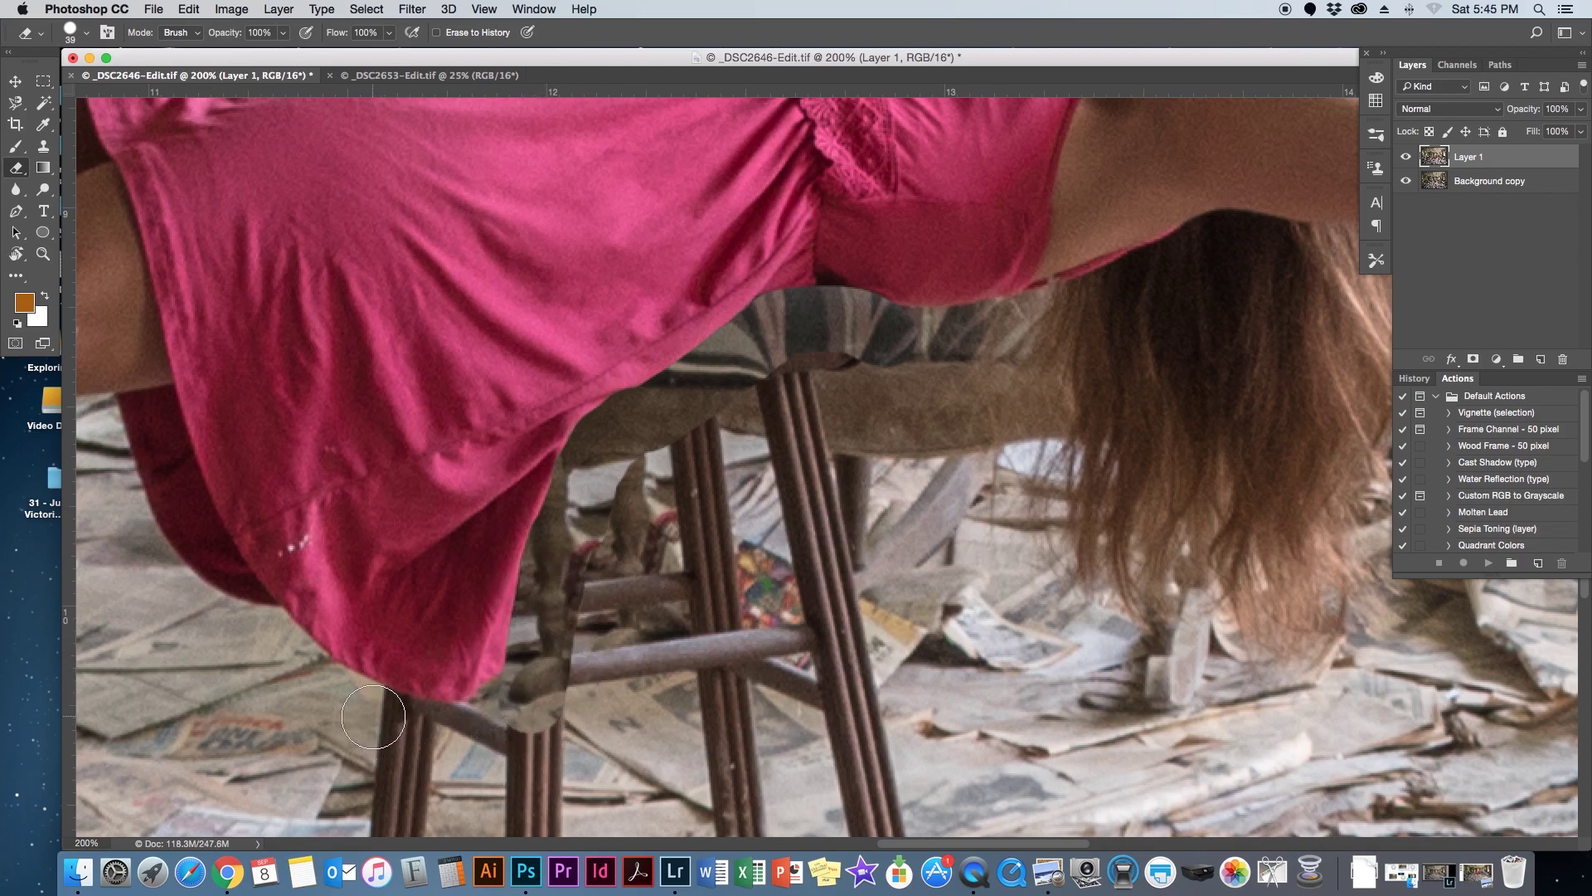
pyautogui.moveTo(374, 717)
pyautogui.mouseDown()
pyautogui.moveTo(502, 727)
pyautogui.moveTo(572, 663)
pyautogui.mouseUp()
pyautogui.moveTo(779, 391)
pyautogui.mouseDown()
pyautogui.moveTo(856, 372)
pyautogui.moveTo(749, 385)
pyautogui.moveTo(720, 416)
pyautogui.moveTo(800, 432)
pyautogui.moveTo(683, 446)
pyautogui.moveTo(618, 493)
pyautogui.moveTo(826, 481)
pyautogui.moveTo(743, 510)
pyautogui.moveTo(843, 527)
pyautogui.moveTo(854, 552)
pyautogui.moveTo(711, 533)
pyautogui.moveTo(604, 562)
pyautogui.moveTo(559, 728)
pyautogui.moveTo(472, 771)
pyautogui.moveTo(392, 784)
pyautogui.moveTo(549, 755)
pyautogui.moveTo(653, 612)
pyautogui.moveTo(782, 595)
pyautogui.moveTo(696, 597)
pyautogui.moveTo(666, 633)
pyautogui.moveTo(888, 596)
pyautogui.moveTo(809, 620)
pyautogui.moveTo(819, 644)
pyautogui.moveTo(897, 648)
pyautogui.moveTo(913, 609)
pyautogui.moveTo(878, 648)
pyautogui.moveTo(767, 708)
pyautogui.moveTo(835, 708)
pyautogui.moveTo(762, 659)
pyautogui.moveTo(711, 694)
pyautogui.moveTo(706, 737)
pyautogui.moveTo(642, 755)
pyautogui.moveTo(686, 687)
pyautogui.moveTo(641, 689)
pyautogui.moveTo(487, 793)
pyautogui.moveTo(379, 813)
pyautogui.moveTo(738, 842)
pyautogui.moveTo(946, 826)
pyautogui.moveTo(815, 794)
pyautogui.moveTo(641, 792)
pyautogui.moveTo(624, 808)
pyautogui.moveTo(958, 769)
pyautogui.mouseUp()
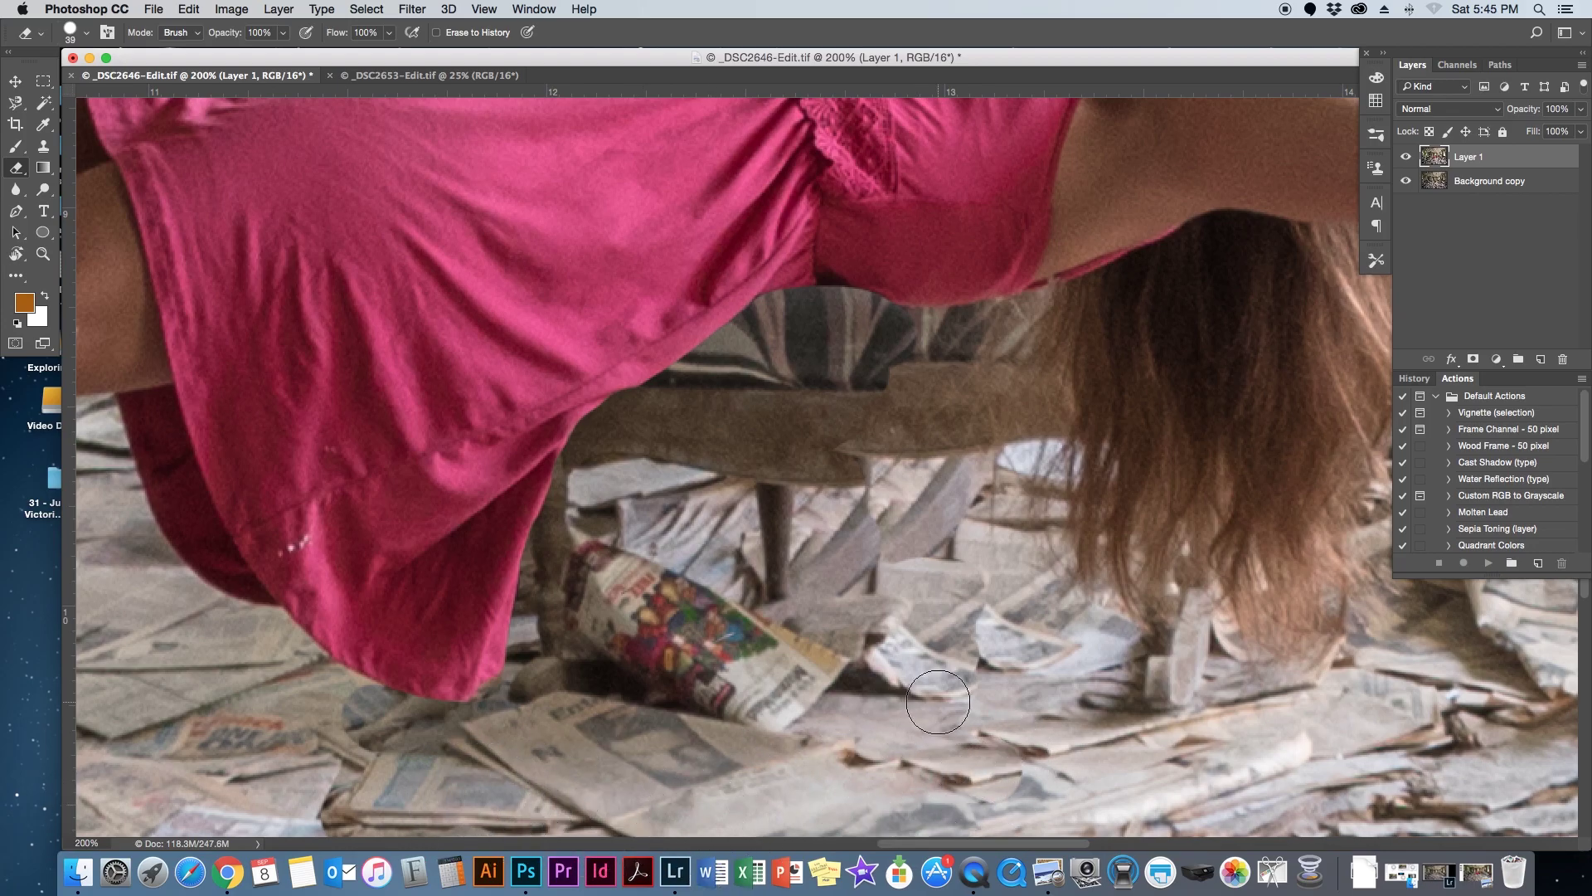
# - Fit the image on screen and erase the remaining stool legs from Layer 1 with a 91 px eraser
pyautogui.scroll(-10, 850, 701)
pyautogui.scroll(-15, 850, 700)
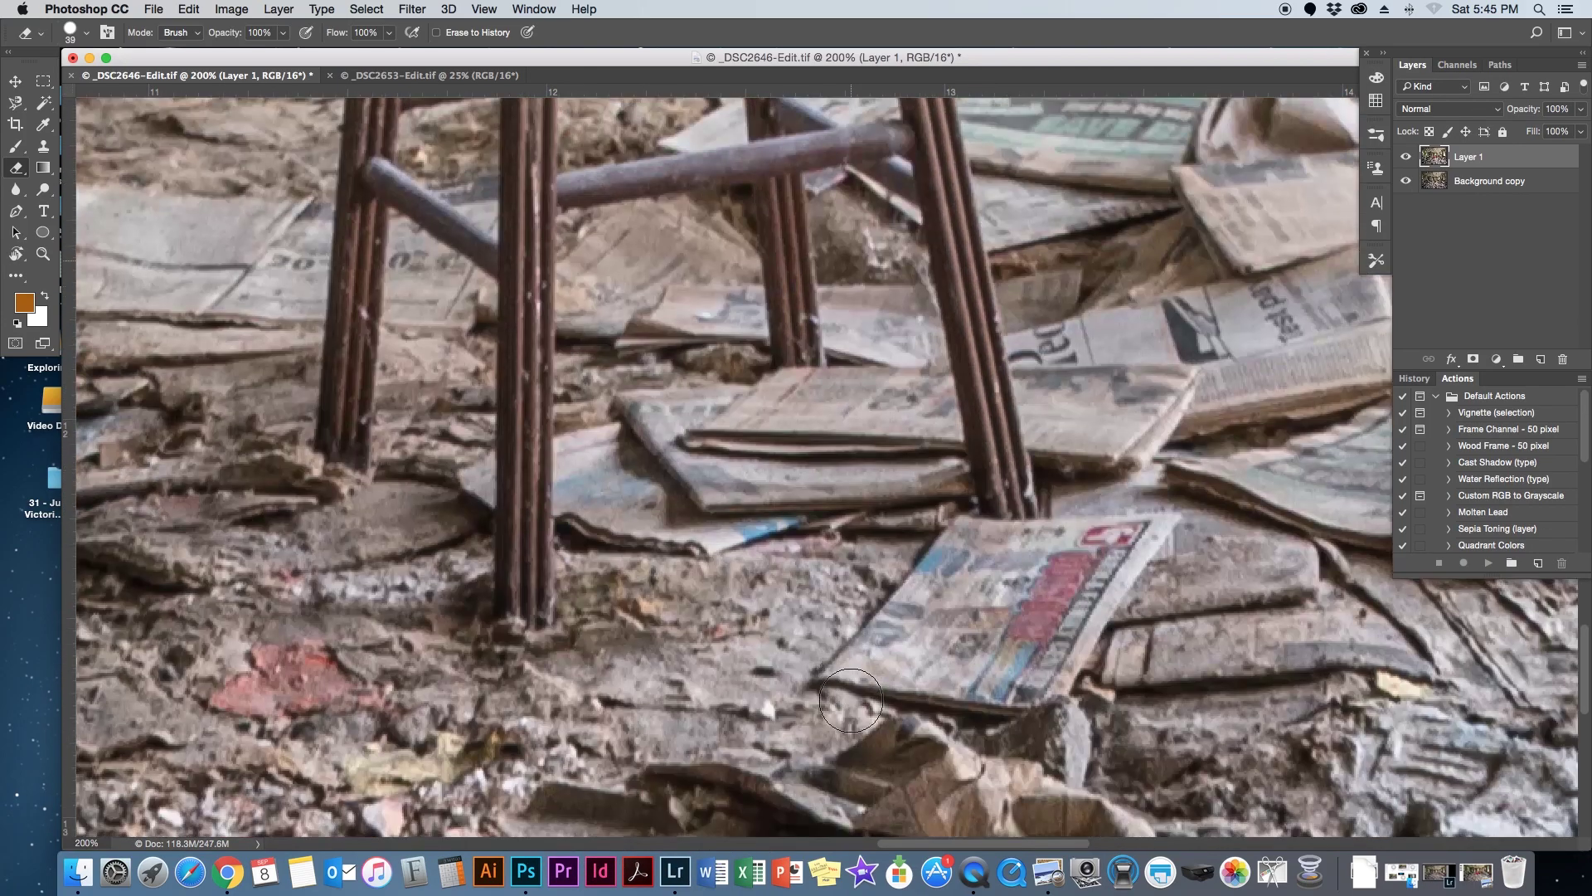
pyautogui.scroll(20, 854, 698)
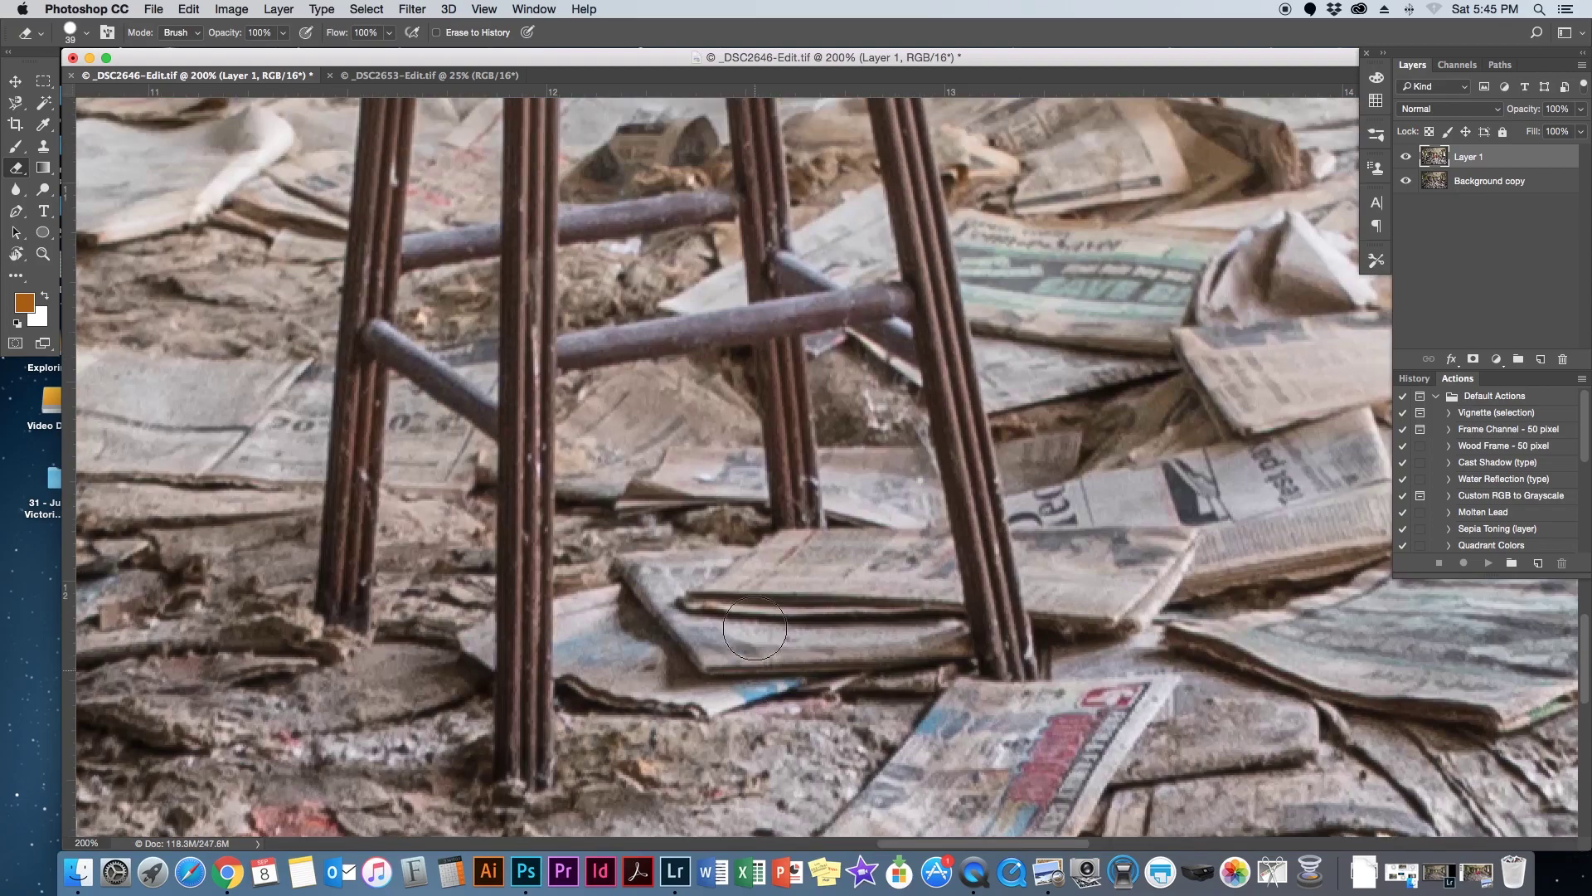
pyautogui.scroll(-2, 754, 627)
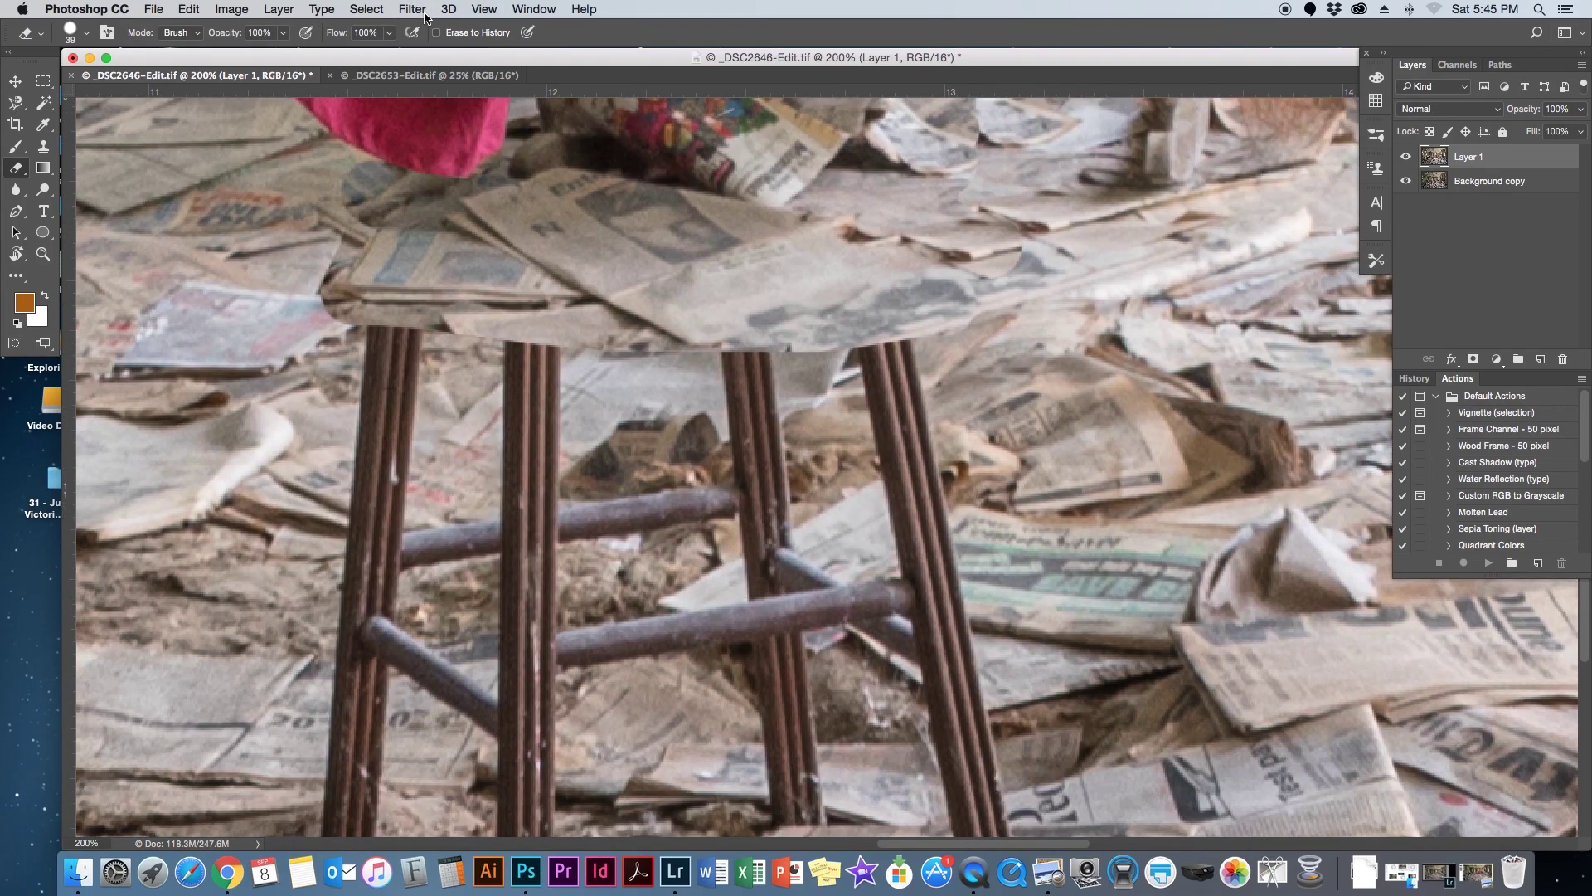
pyautogui.click(503, 10)
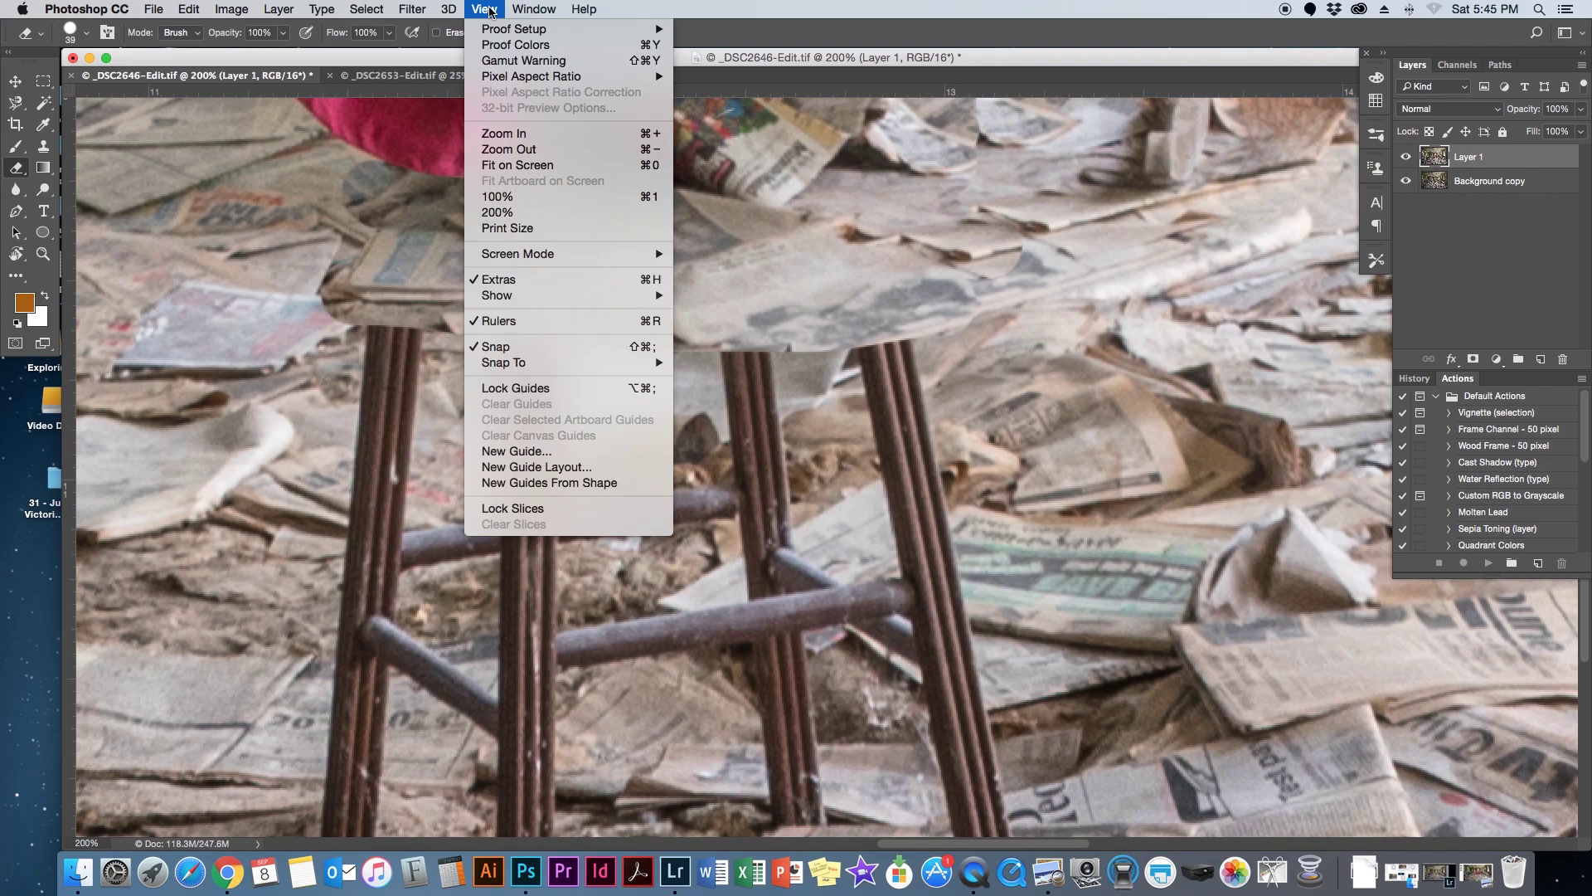
pyautogui.click(512, 166)
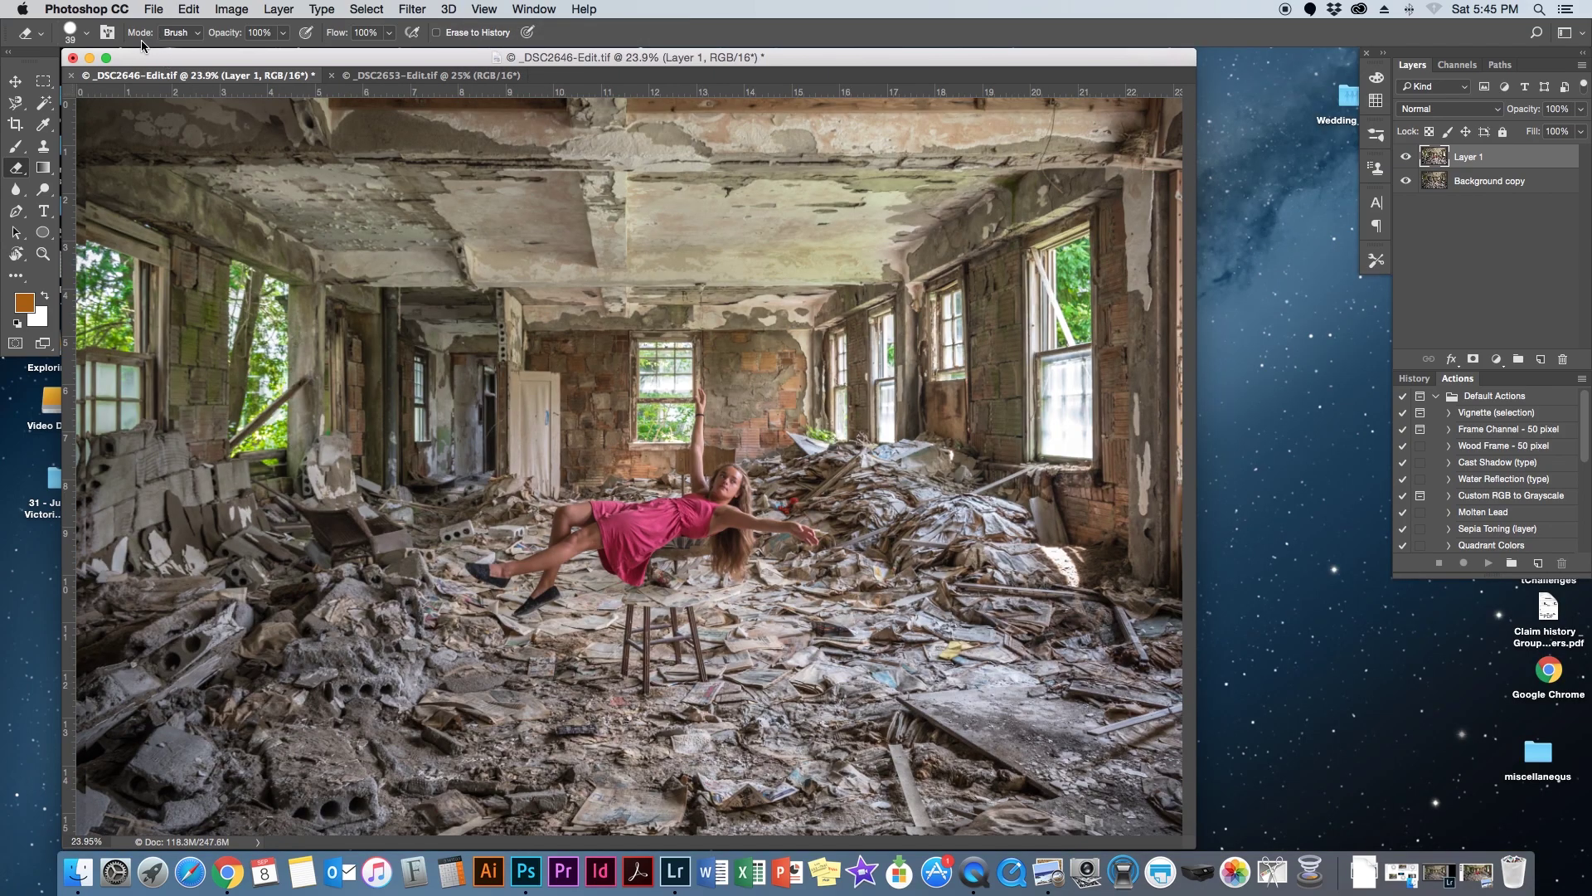
pyautogui.click(87, 33)
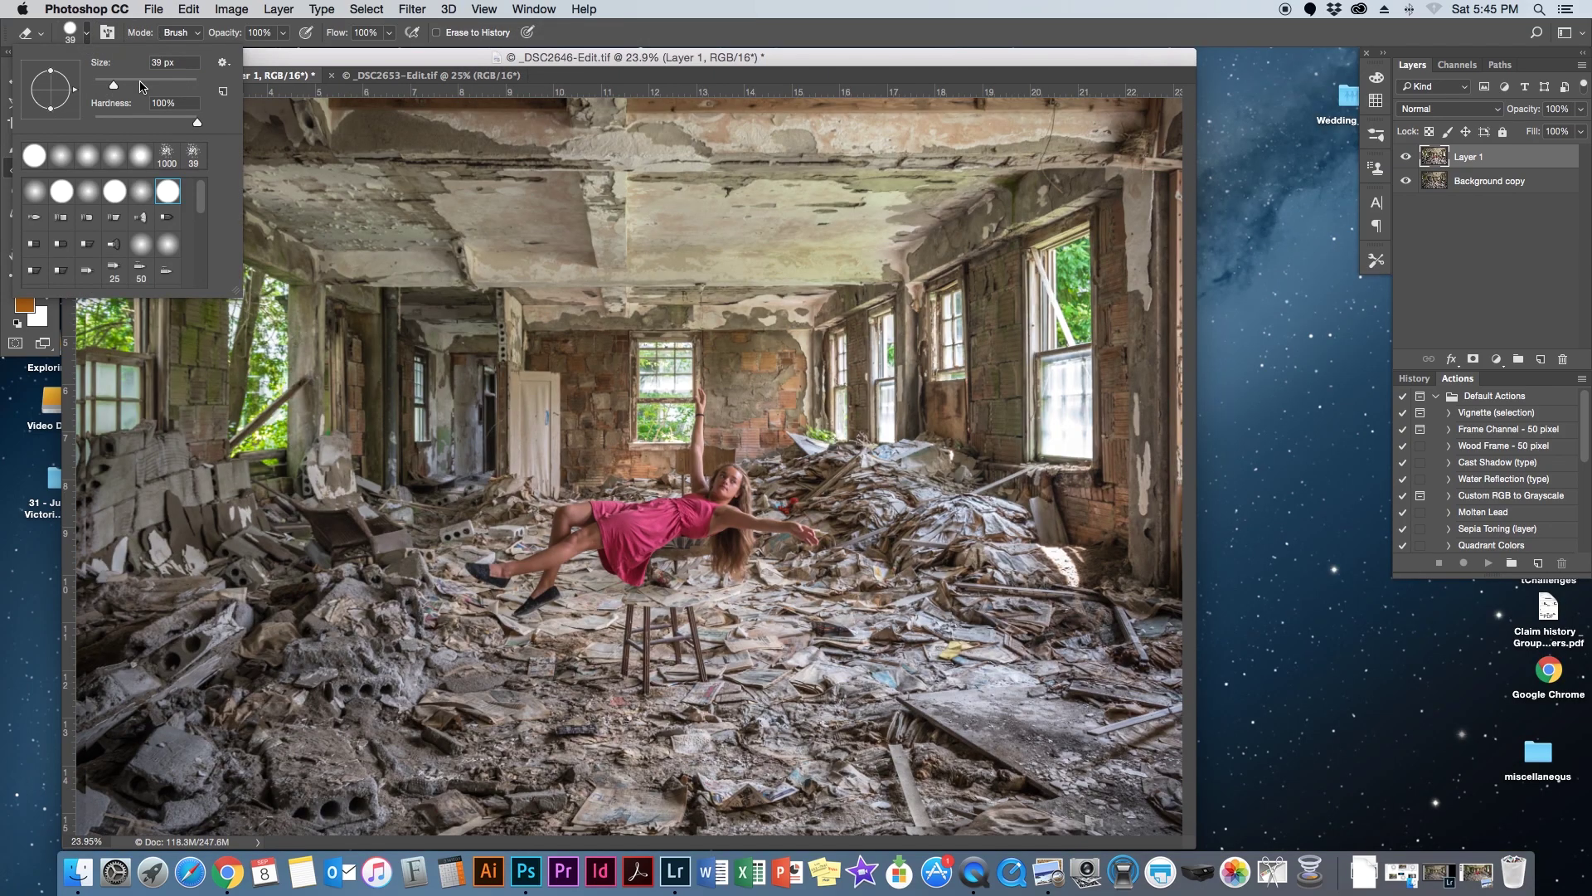
pyautogui.press('Return')
pyautogui.moveTo(627, 612)
pyautogui.mouseDown()
pyautogui.moveTo(689, 611)
pyautogui.moveTo(605, 636)
pyautogui.moveTo(719, 658)
pyautogui.moveTo(626, 684)
pyautogui.moveTo(722, 675)
pyautogui.moveTo(711, 660)
pyautogui.moveTo(664, 673)
pyautogui.moveTo(663, 690)
pyautogui.moveTo(599, 696)
pyautogui.mouseUp()
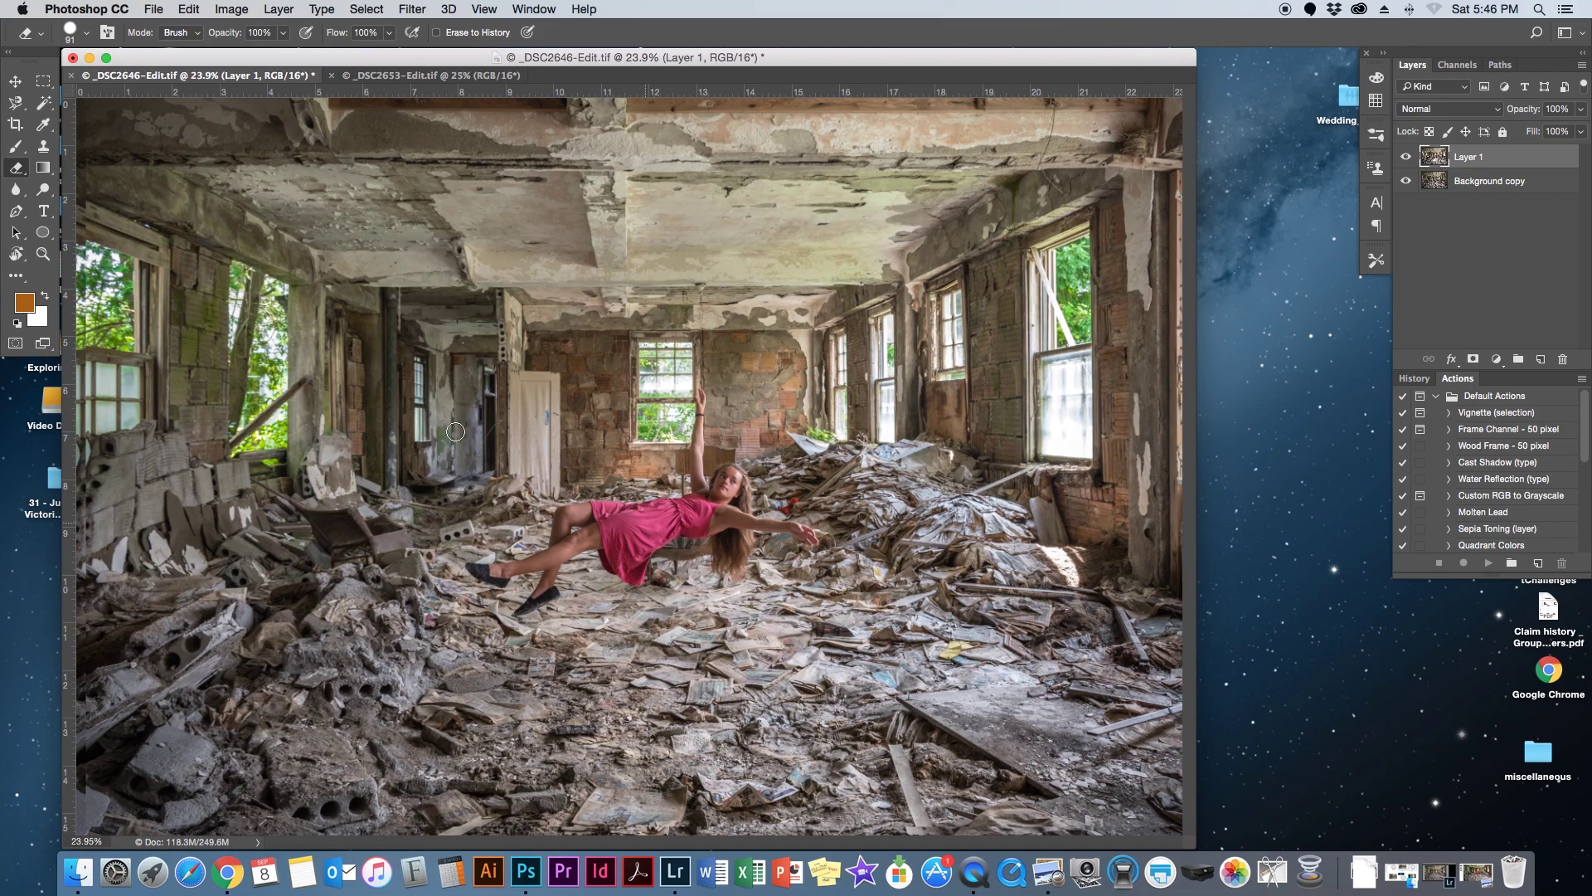
pyautogui.click(154, 11)
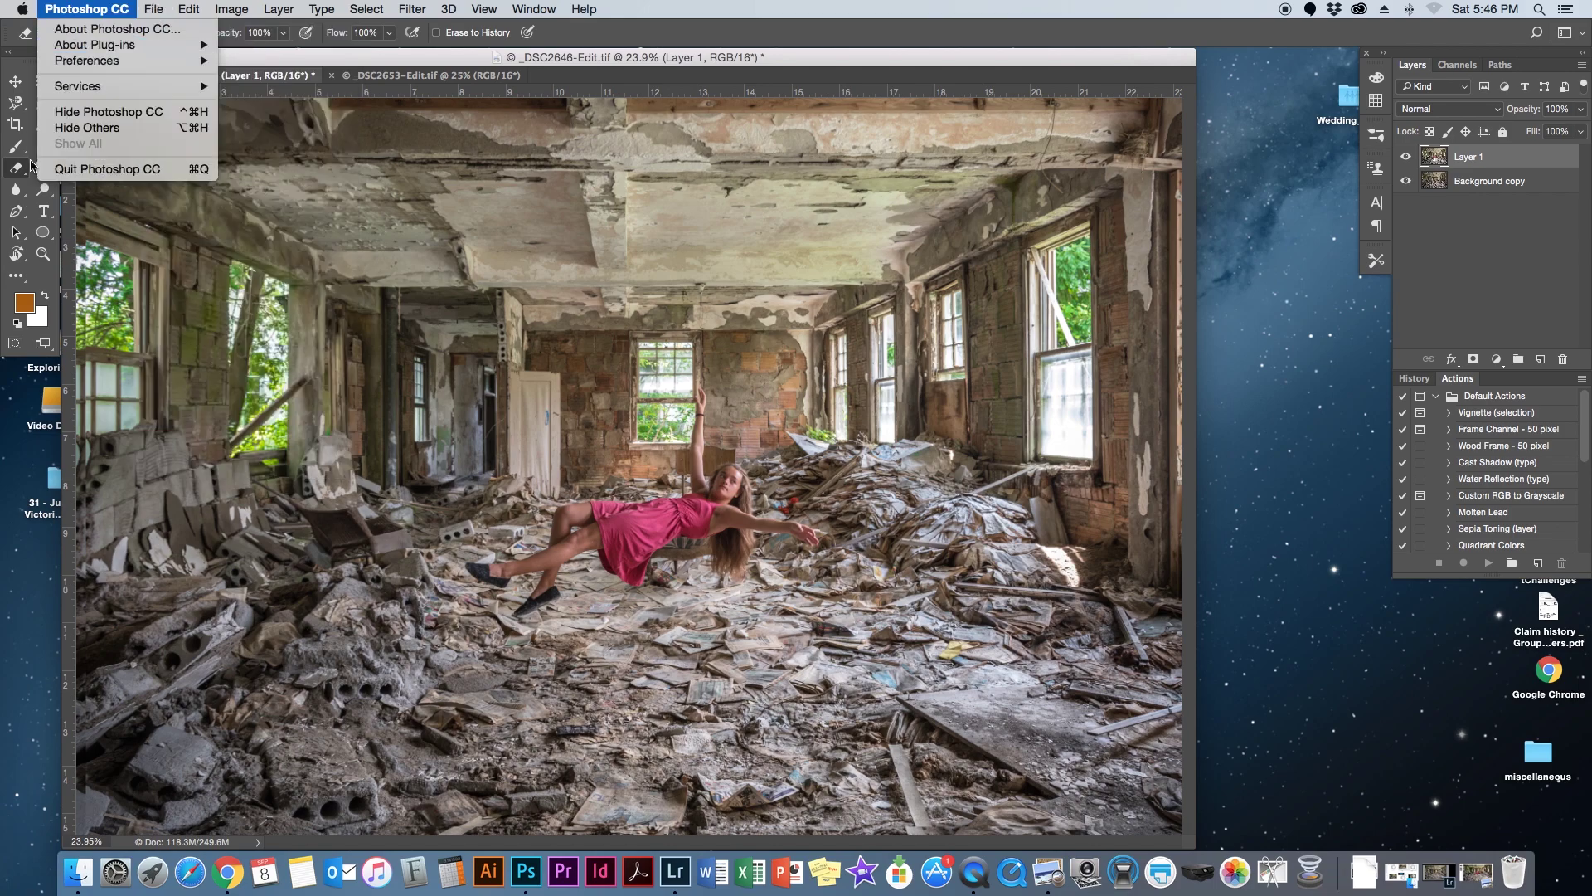
# - Erase Layer 1 along the foreground debris and up the rubble on the room's left side with a 316 px eraser at 22% hardness
pyautogui.click(687, 35)
pyautogui.click(86, 35)
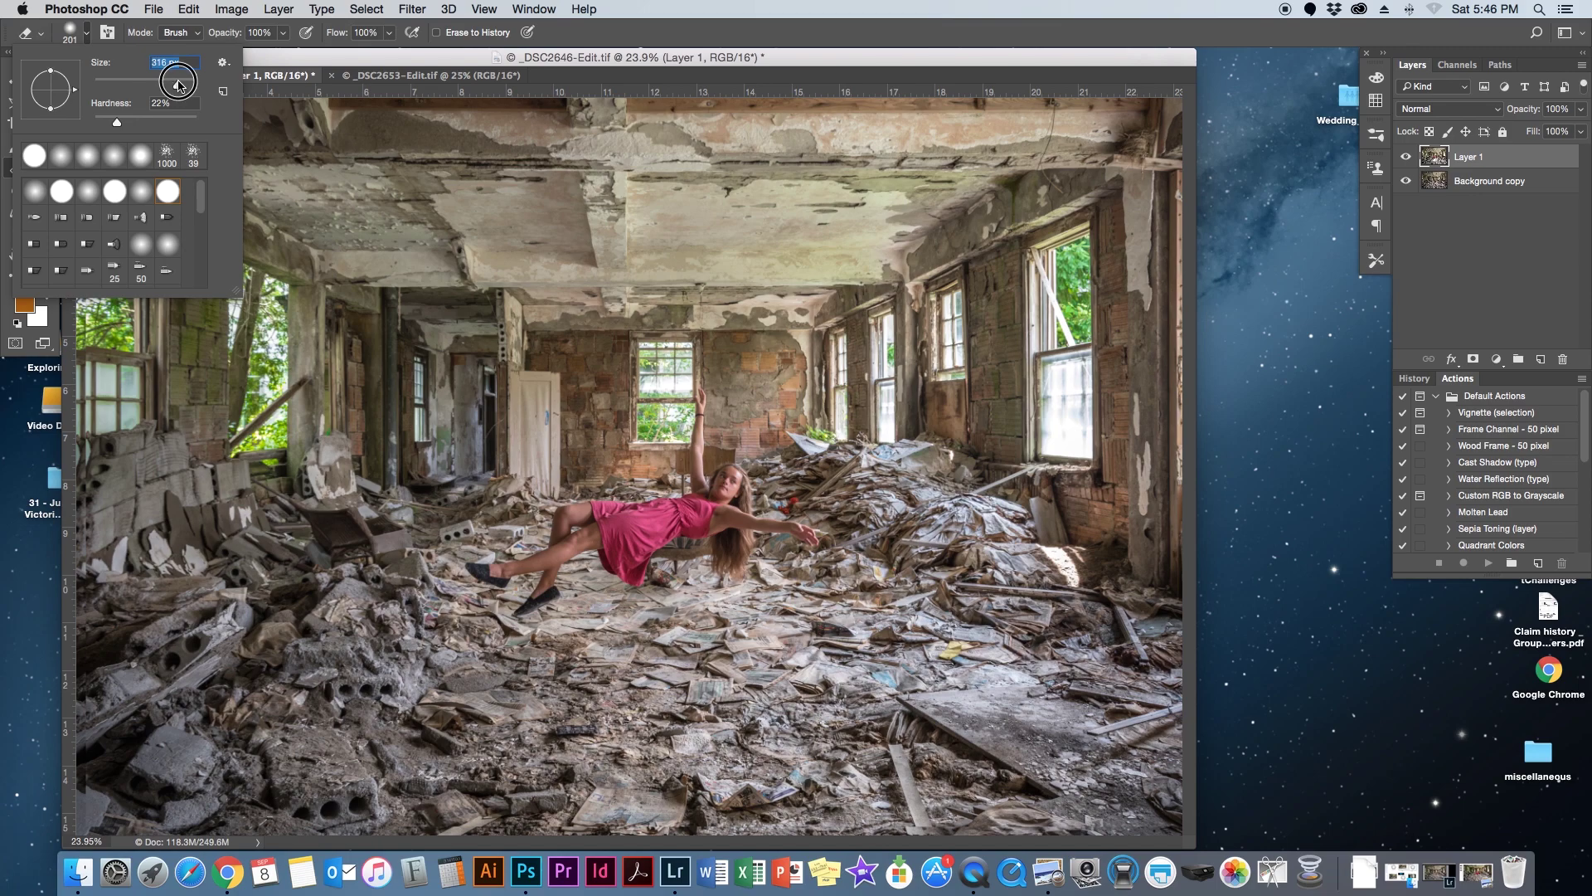
pyautogui.press('Return')
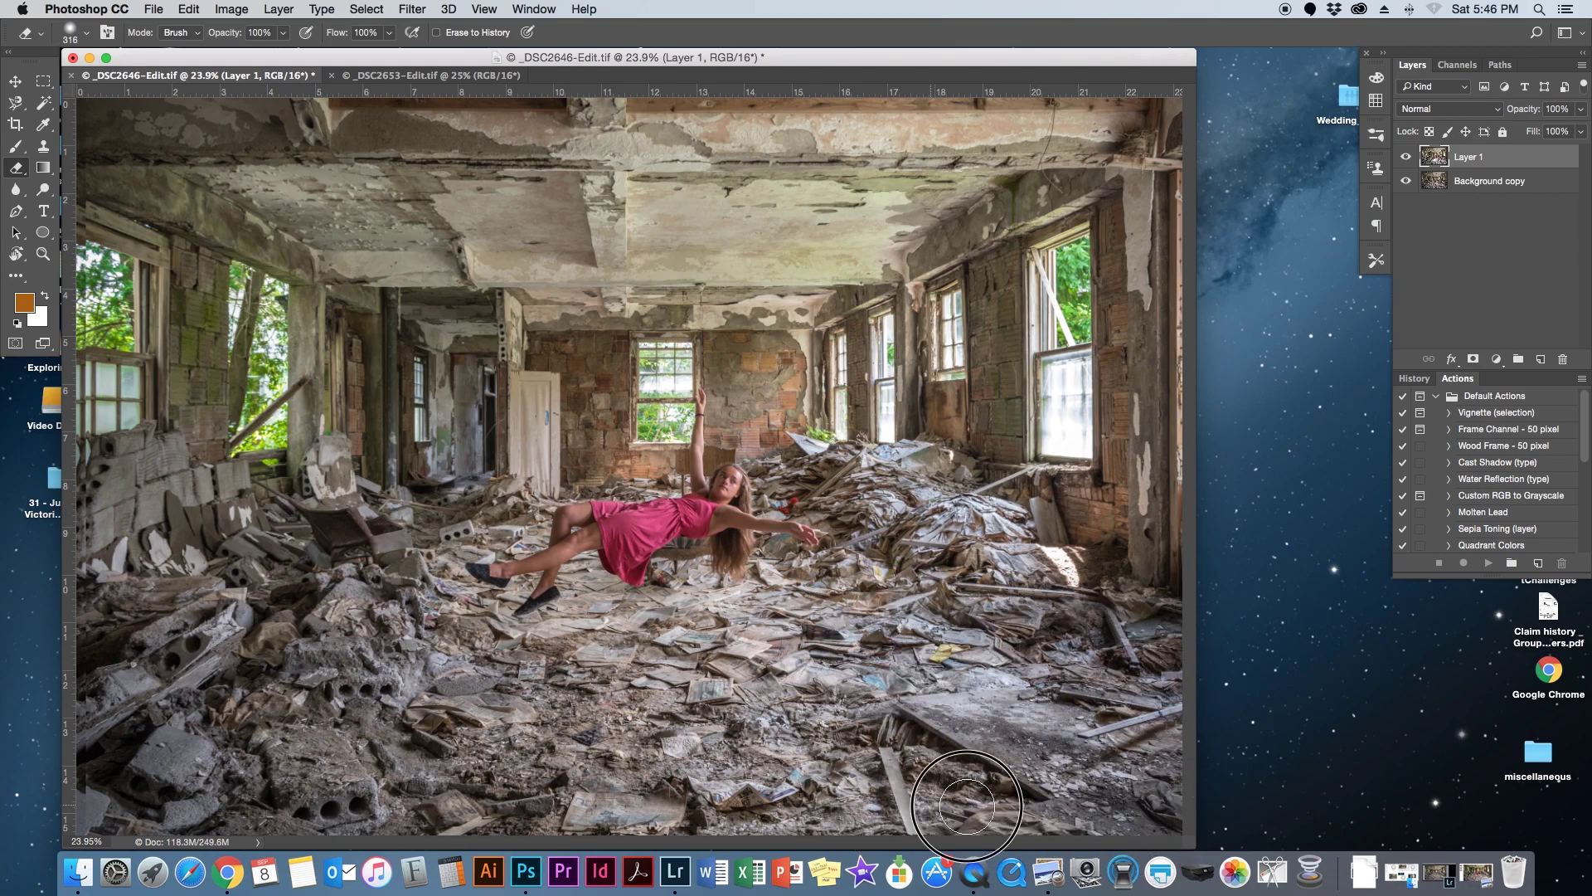
pyautogui.moveTo(513, 803)
pyautogui.mouseDown()
pyautogui.moveTo(319, 804)
pyautogui.moveTo(290, 821)
pyautogui.moveTo(177, 775)
pyautogui.mouseUp()
pyautogui.click(195, 651)
pyautogui.click(168, 653)
pyautogui.moveTo(160, 655)
pyautogui.mouseDown()
pyautogui.moveTo(237, 658)
pyautogui.moveTo(180, 649)
pyautogui.moveTo(299, 700)
pyautogui.moveTo(163, 639)
pyautogui.moveTo(208, 599)
pyautogui.moveTo(240, 612)
pyautogui.moveTo(200, 621)
pyautogui.moveTo(269, 636)
pyautogui.moveTo(249, 684)
pyautogui.moveTo(278, 625)
pyautogui.moveTo(184, 569)
pyautogui.moveTo(241, 600)
pyautogui.moveTo(139, 587)
pyautogui.moveTo(265, 598)
pyautogui.moveTo(322, 628)
pyautogui.moveTo(389, 623)
pyautogui.moveTo(345, 657)
pyautogui.moveTo(502, 669)
pyautogui.moveTo(537, 707)
pyautogui.moveTo(706, 752)
pyautogui.moveTo(871, 769)
pyautogui.moveTo(1053, 731)
pyautogui.moveTo(1175, 742)
pyautogui.moveTo(1195, 806)
pyautogui.moveTo(938, 735)
pyautogui.moveTo(816, 664)
pyautogui.moveTo(851, 636)
pyautogui.moveTo(939, 617)
pyautogui.moveTo(1023, 630)
pyautogui.moveTo(913, 613)
pyautogui.moveTo(1124, 598)
pyautogui.moveTo(1189, 619)
pyautogui.moveTo(989, 570)
pyautogui.moveTo(952, 588)
pyautogui.moveTo(982, 620)
pyautogui.moveTo(1115, 585)
pyautogui.moveTo(1136, 620)
pyautogui.moveTo(1137, 754)
pyautogui.moveTo(1156, 728)
pyautogui.moveTo(1148, 805)
pyautogui.moveTo(1164, 777)
pyautogui.moveTo(785, 815)
pyautogui.moveTo(137, 811)
pyautogui.moveTo(130, 746)
pyautogui.moveTo(87, 683)
pyautogui.moveTo(81, 744)
pyautogui.moveTo(98, 774)
pyautogui.moveTo(114, 754)
pyautogui.moveTo(85, 699)
pyautogui.moveTo(103, 121)
pyautogui.moveTo(108, 584)
pyautogui.mouseUp()
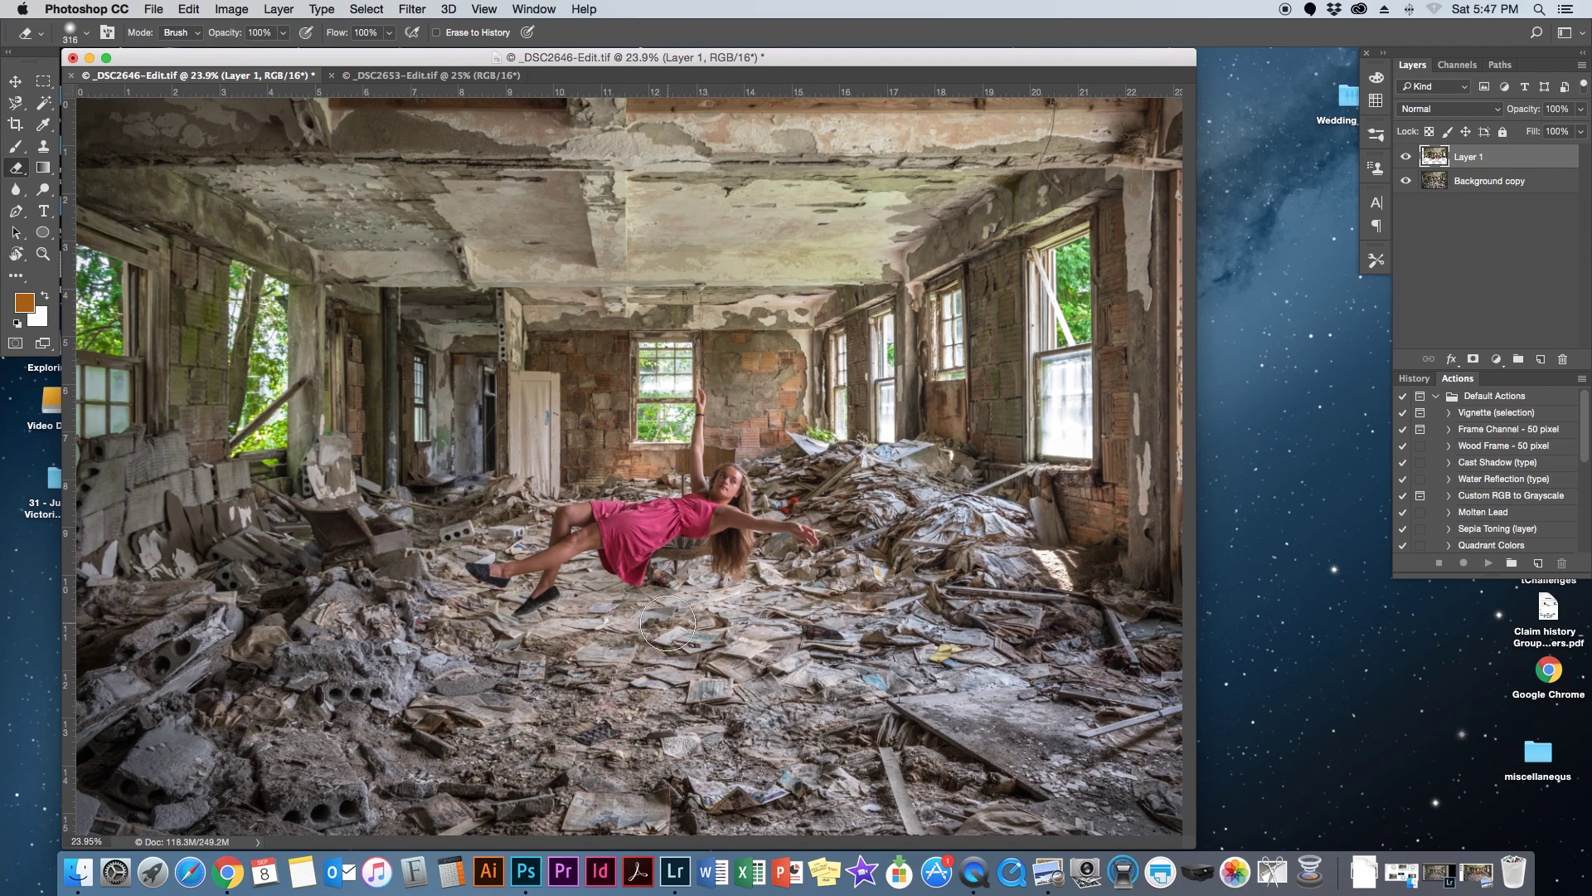
# - Examine the levitating model and the area beneath her dress at 66.7% zoom, and reselect the Eraser
pyautogui.click(43, 255)
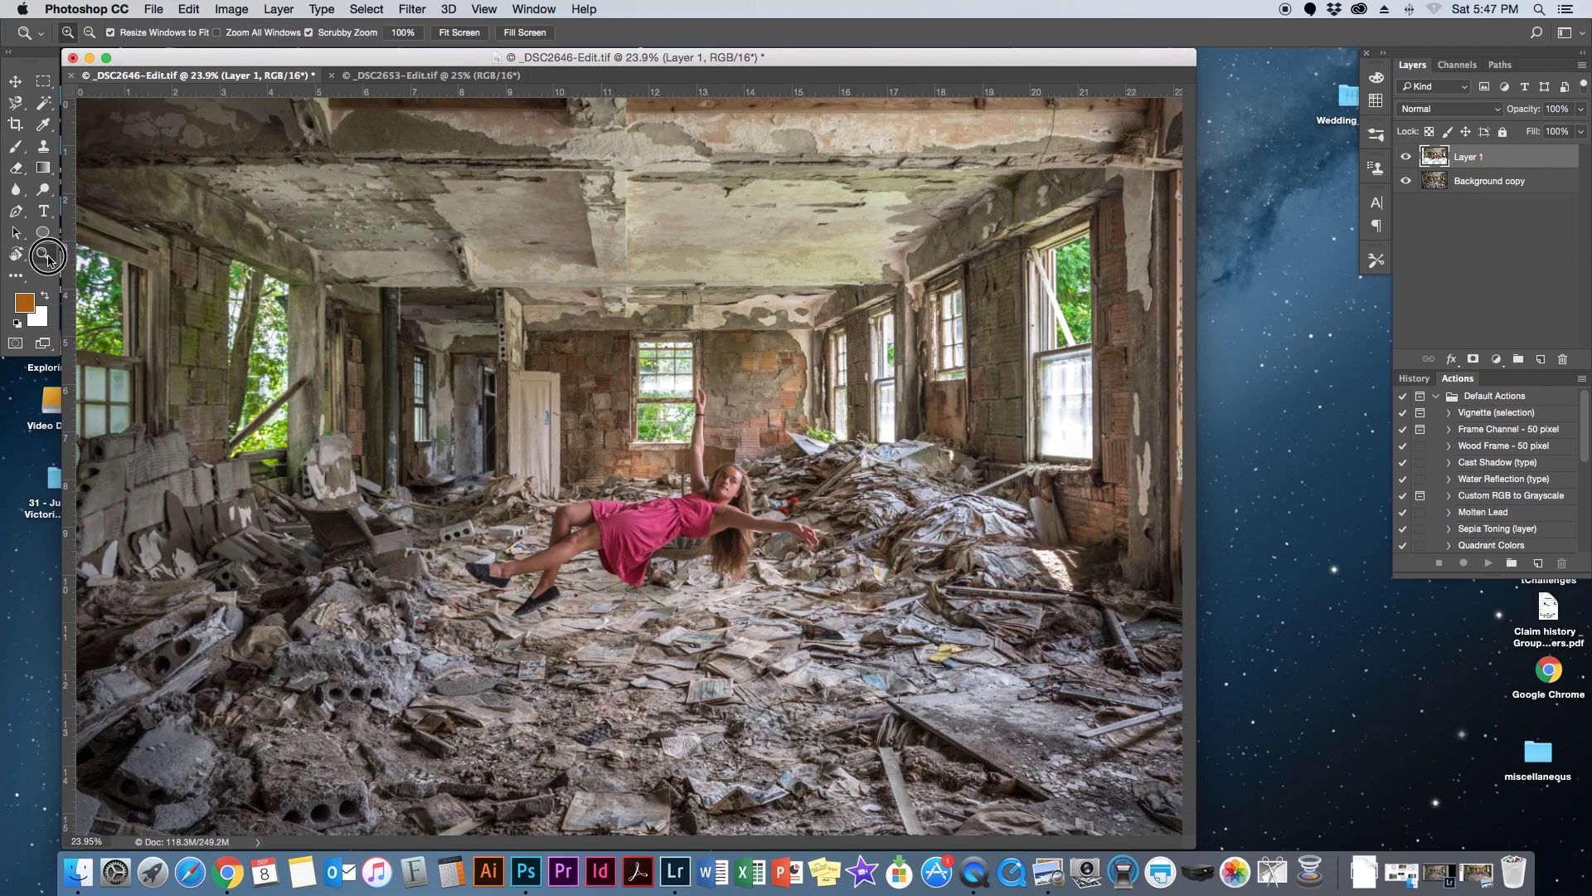
pyautogui.press('s')
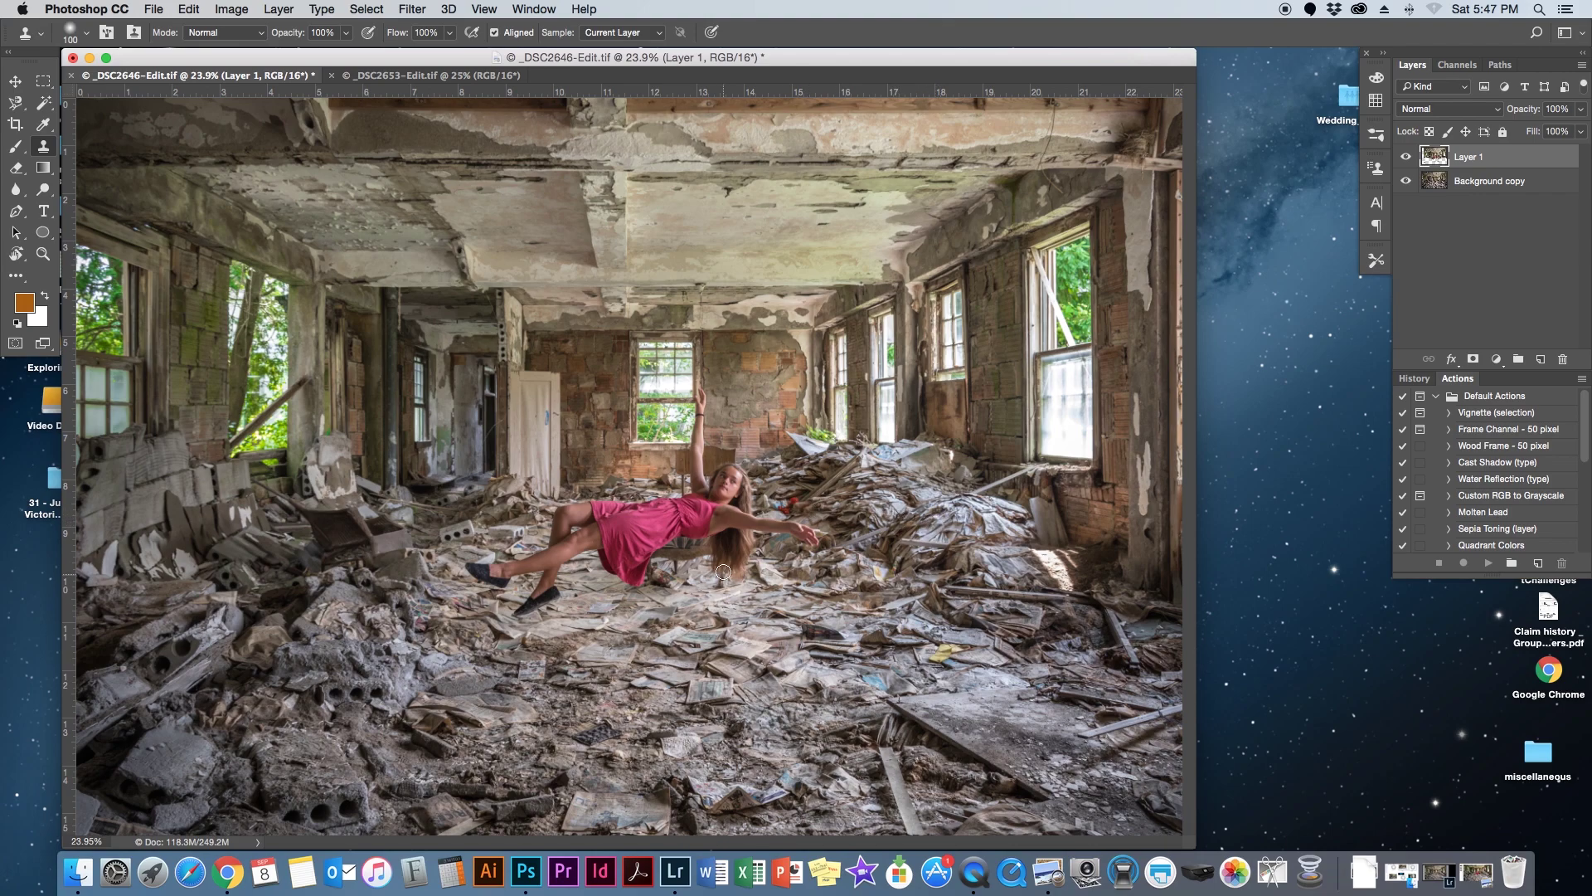
pyautogui.click(43, 254)
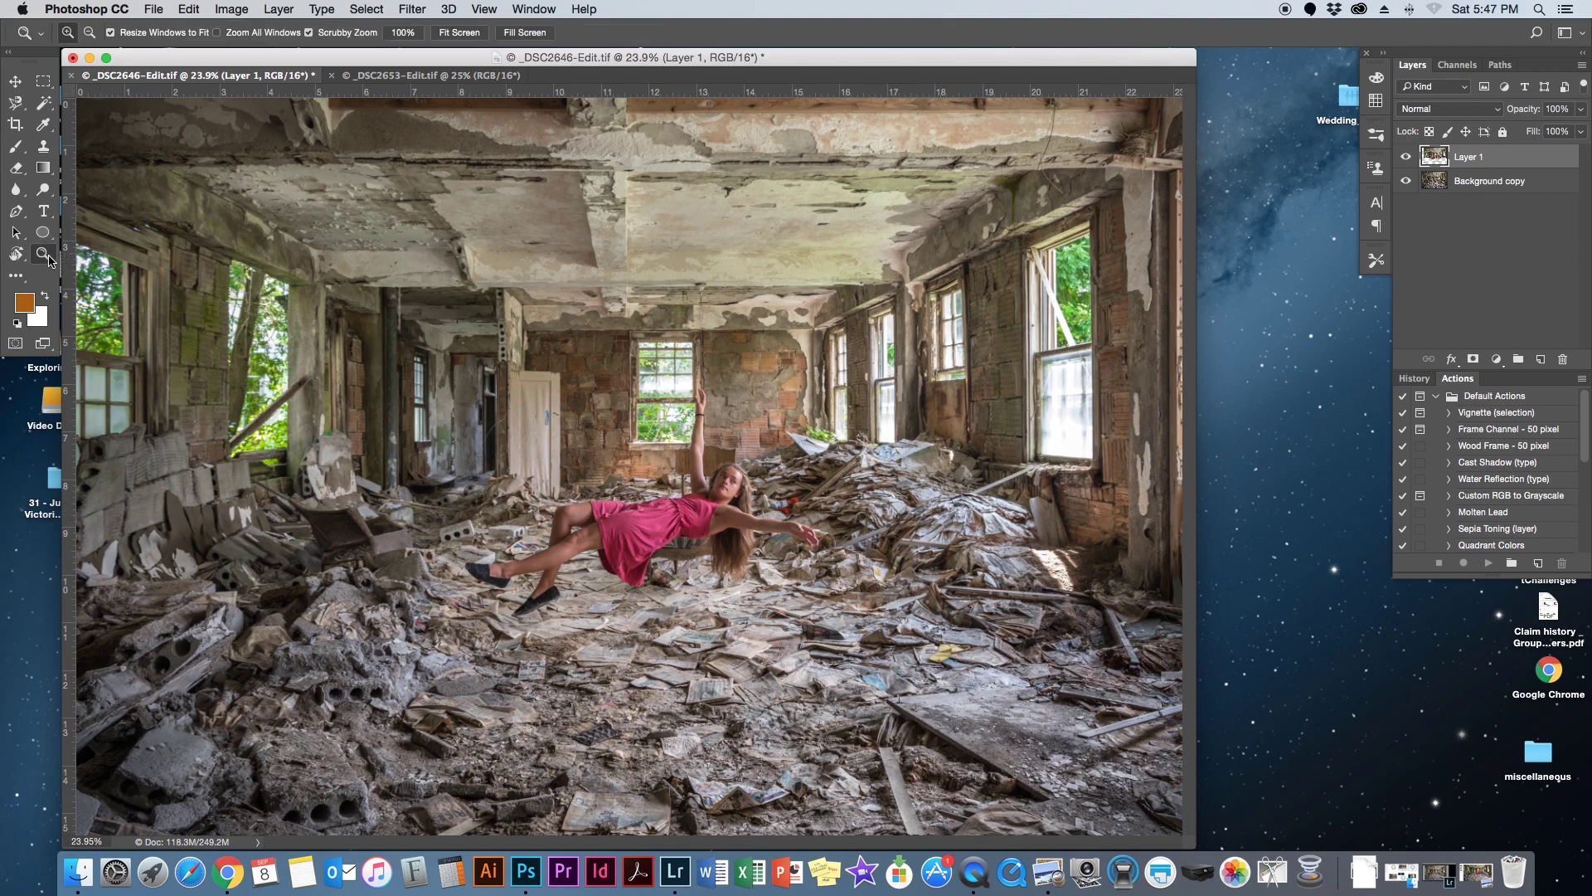
pyautogui.click(700, 552)
pyautogui.click(746, 530)
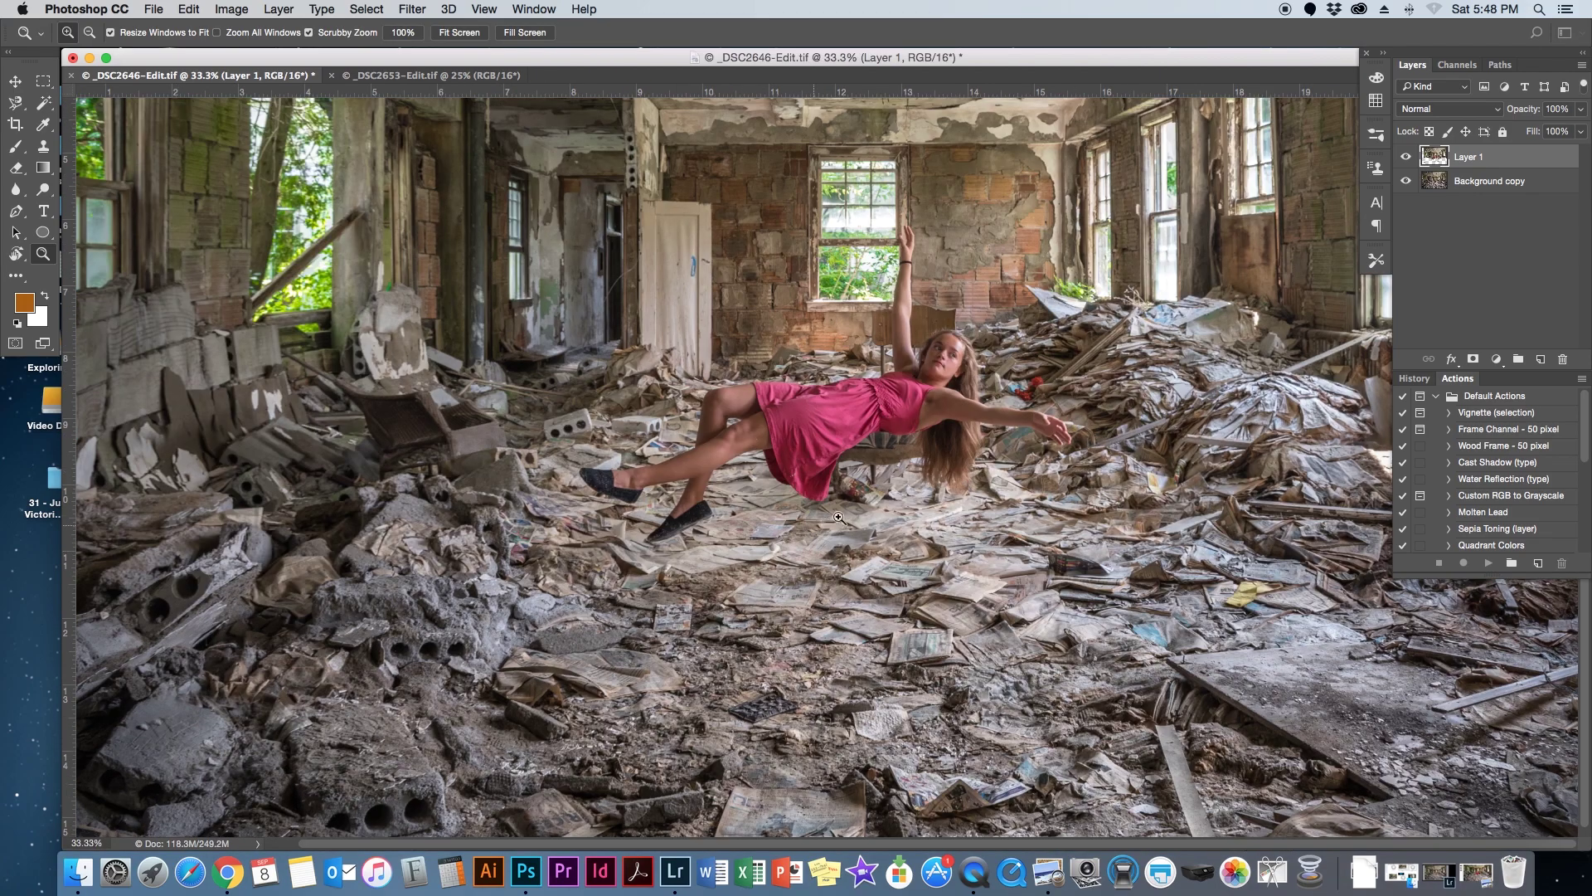
pyautogui.click(986, 448)
pyautogui.click(789, 310)
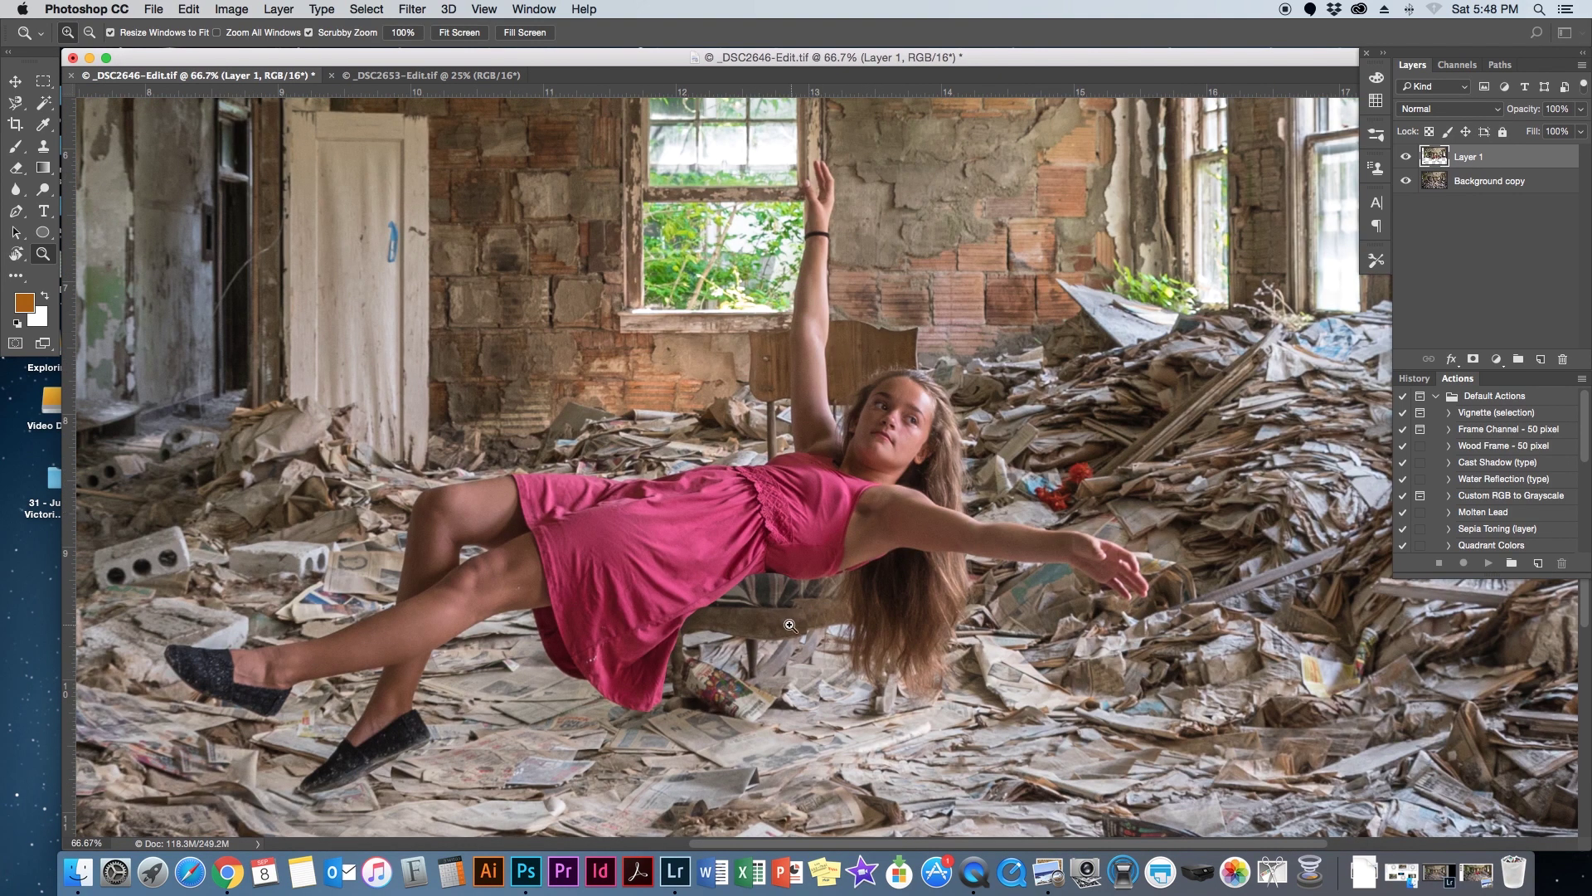
pyautogui.click(16, 168)
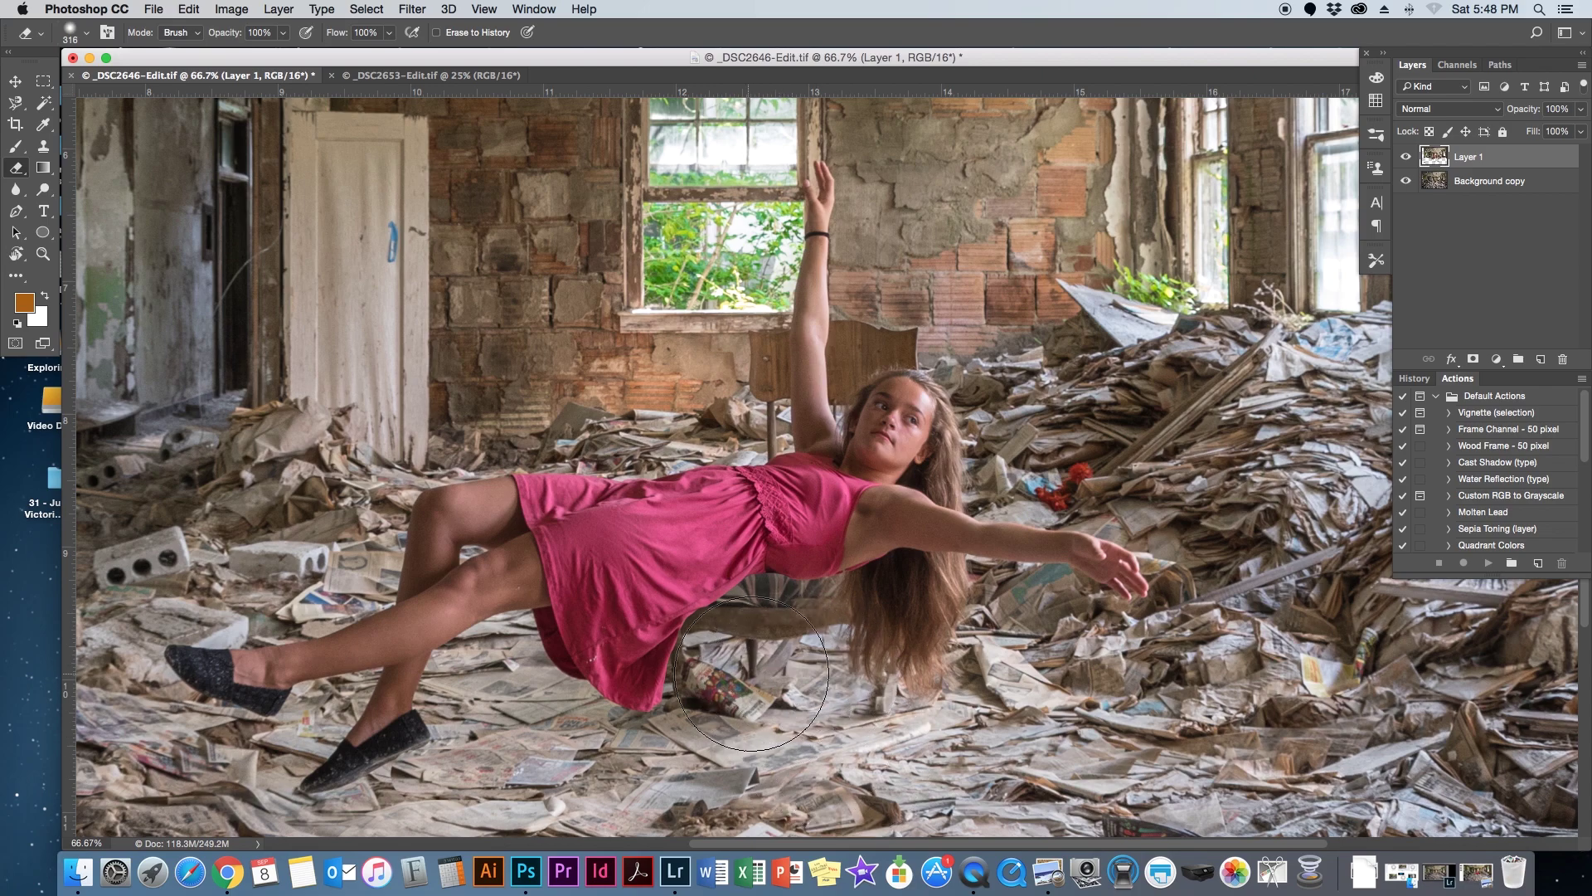
# - Save the layered composite and switch to Lightroom, dismissing the clipboard alert
pyautogui.click(153, 10)
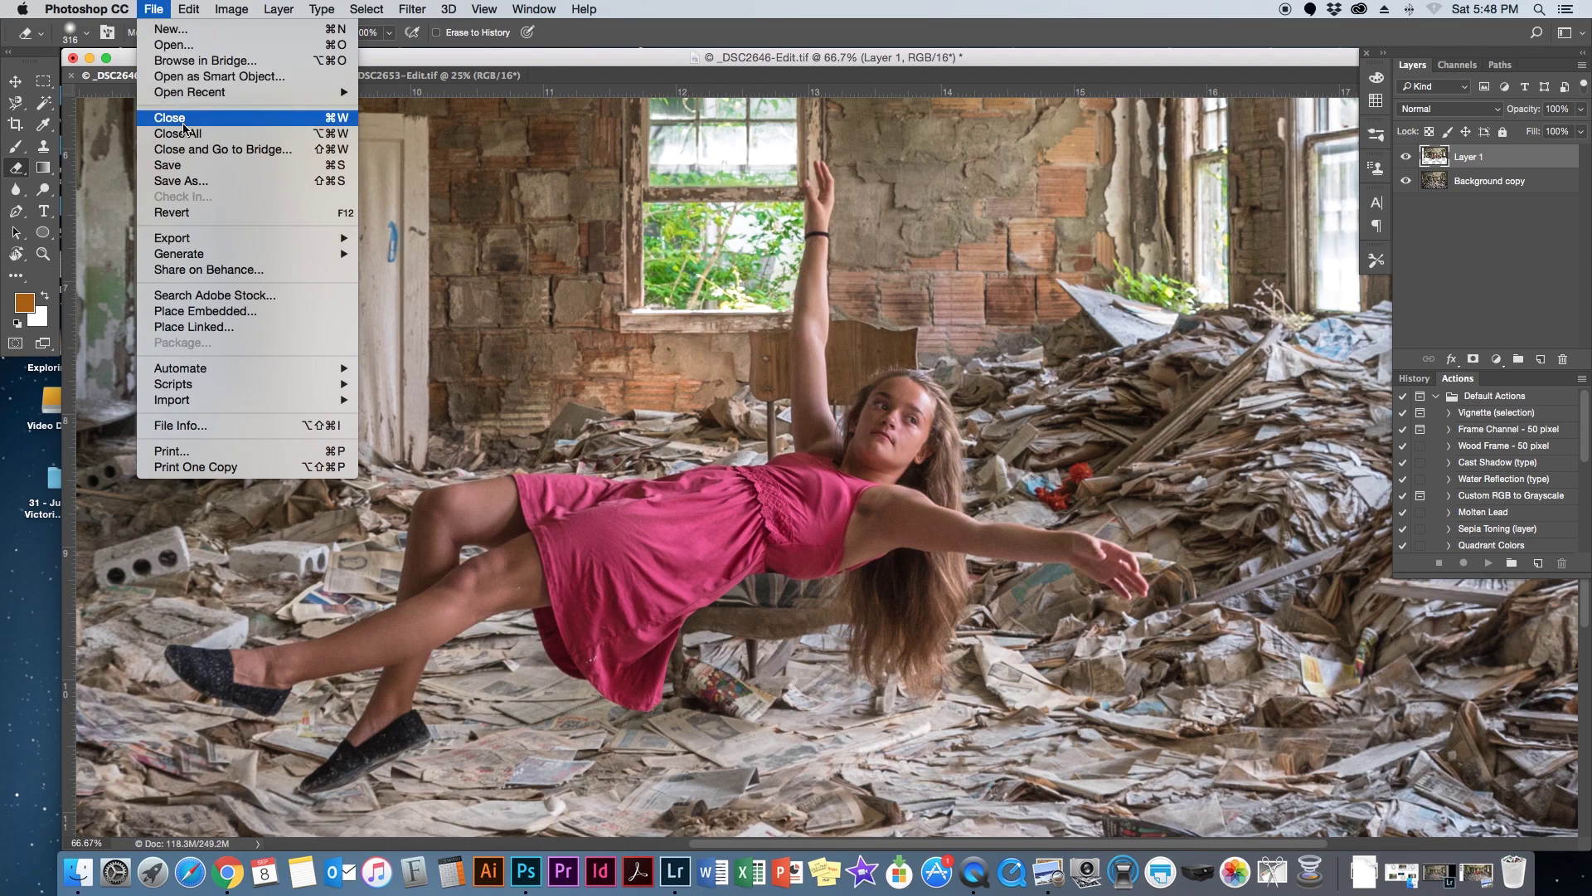
pyautogui.click(167, 165)
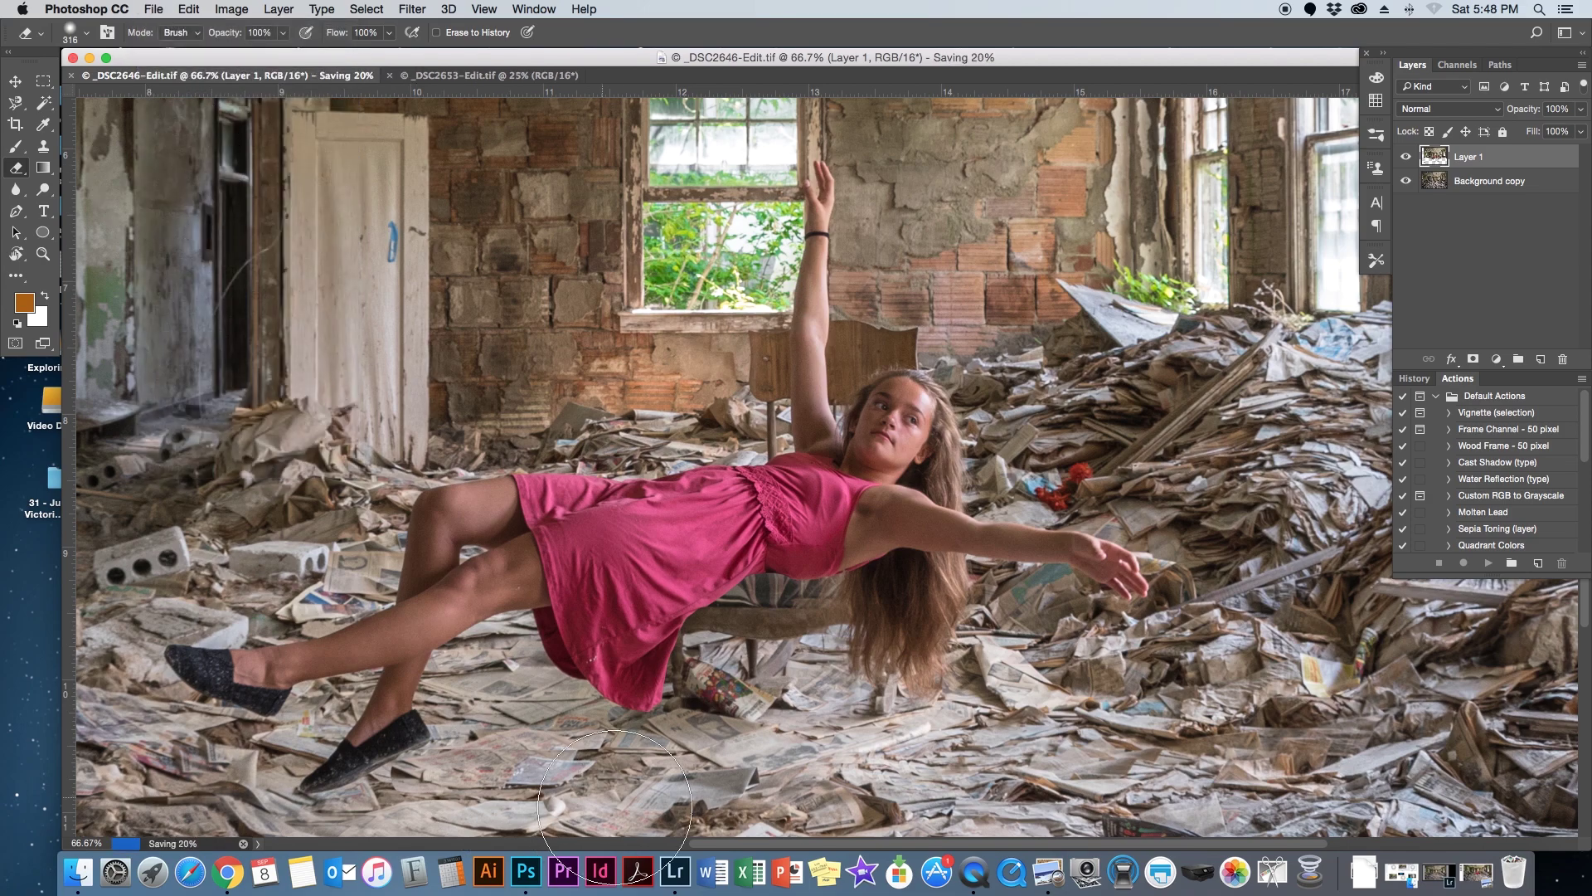
pyautogui.click(680, 871)
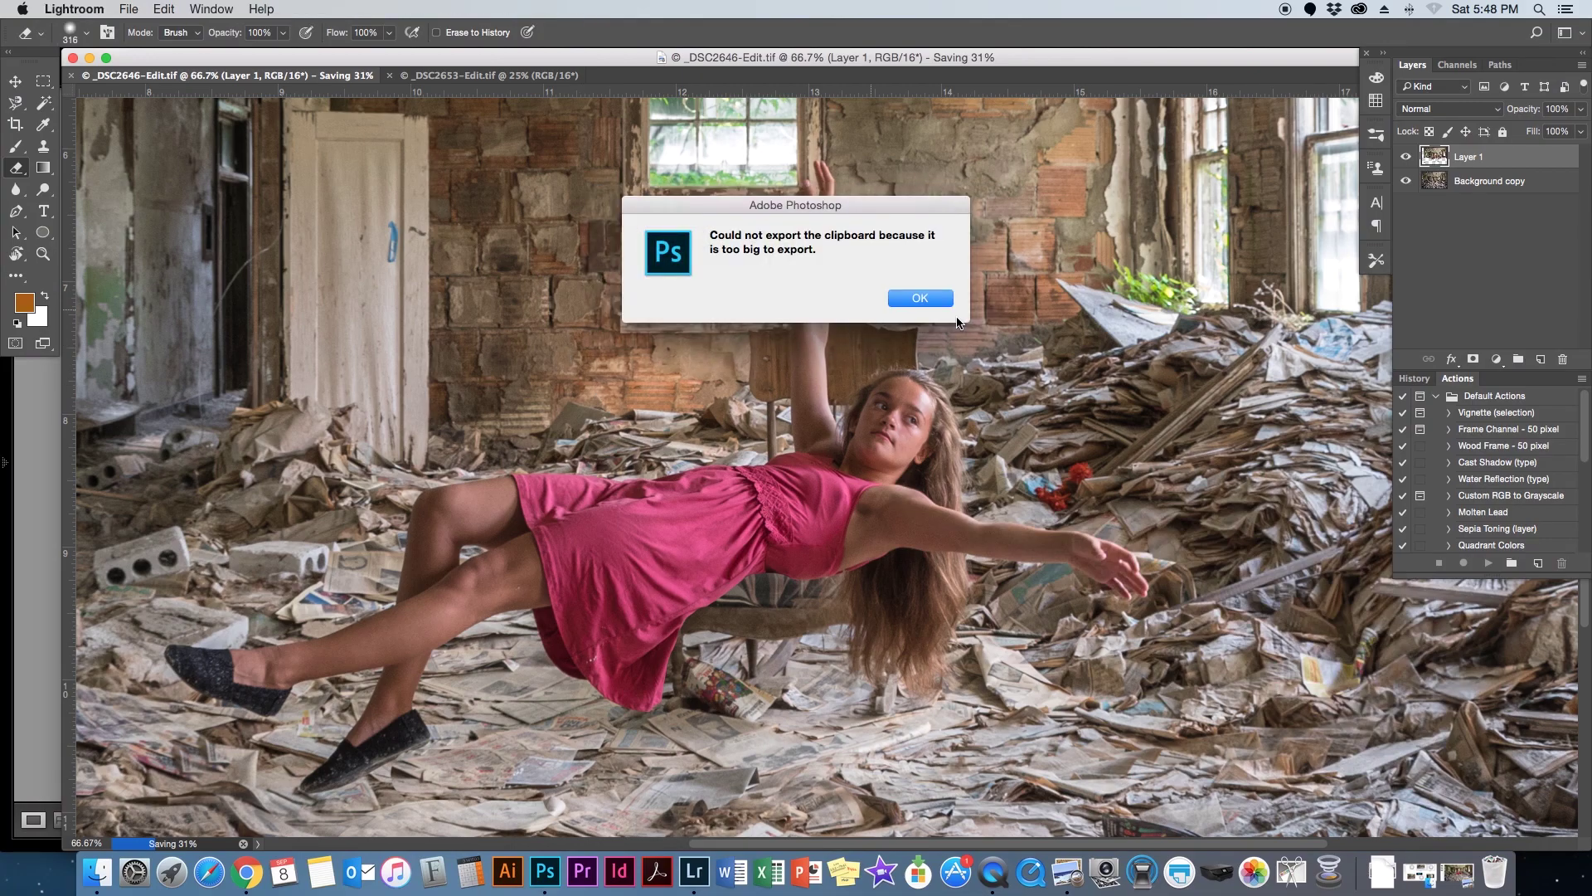
pyautogui.click(921, 298)
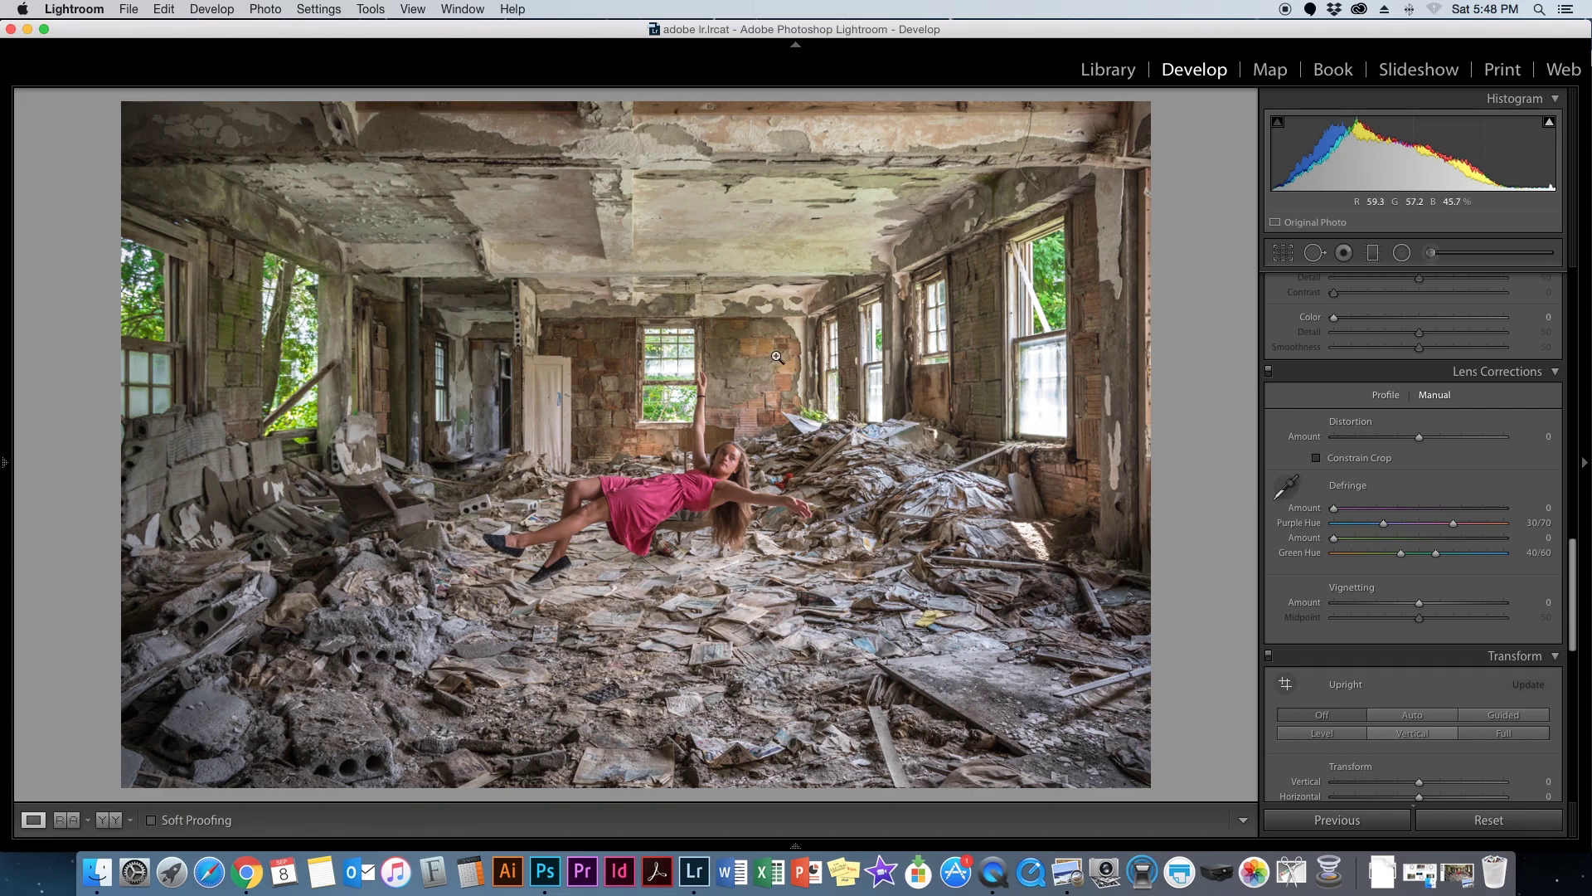
# - Compare the empty-room photo, the model-on-stool photos and the finished levitation composite one after another in Develop
pyautogui.moveTo(803, 847)
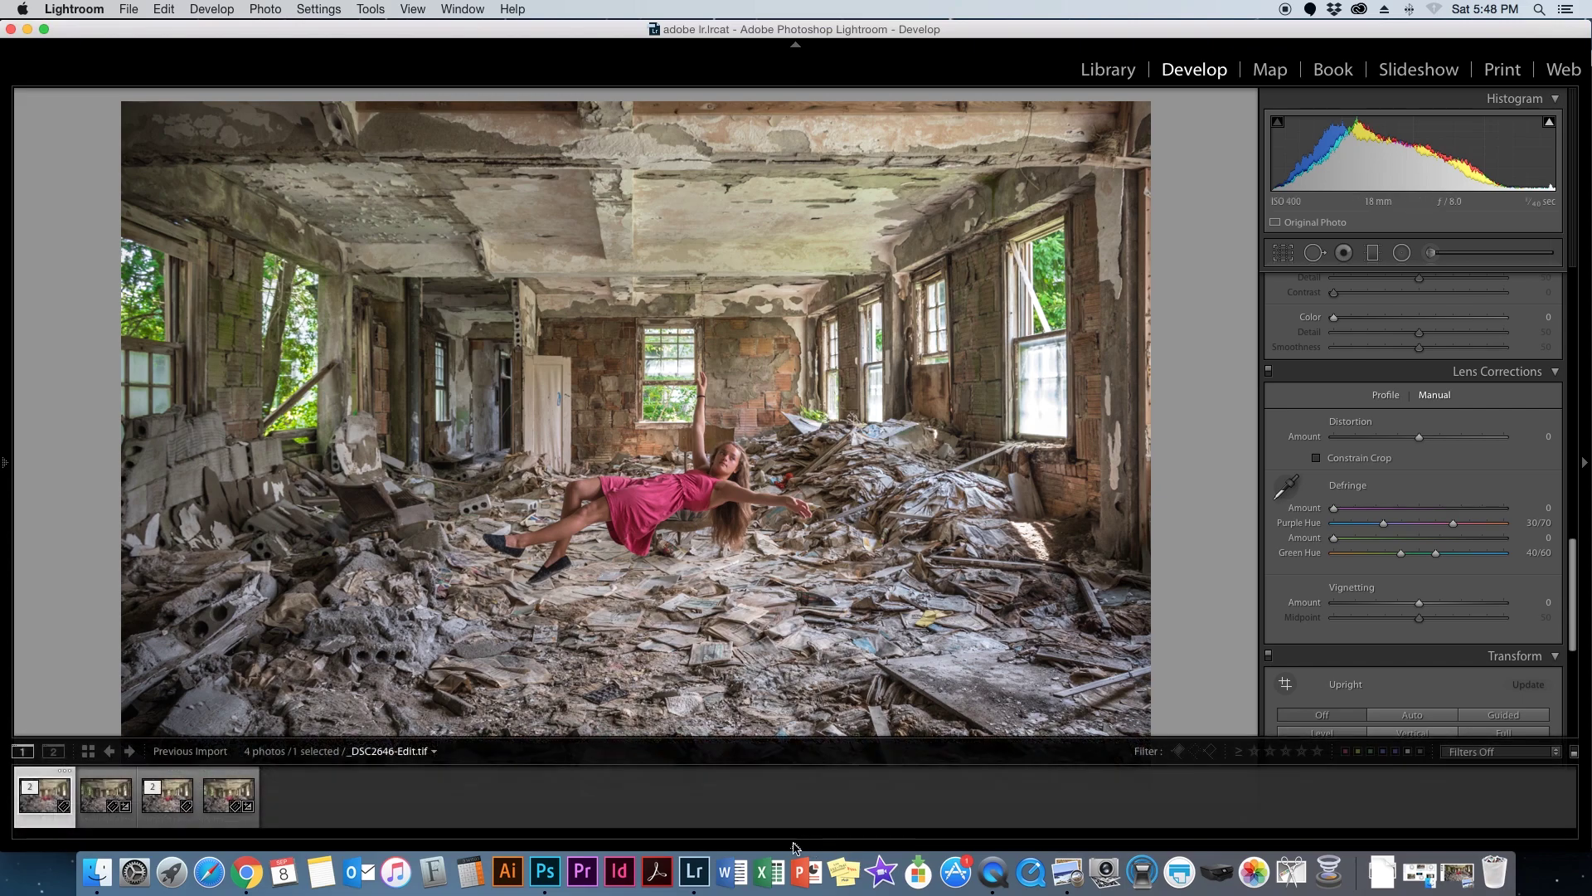
pyautogui.click(96, 804)
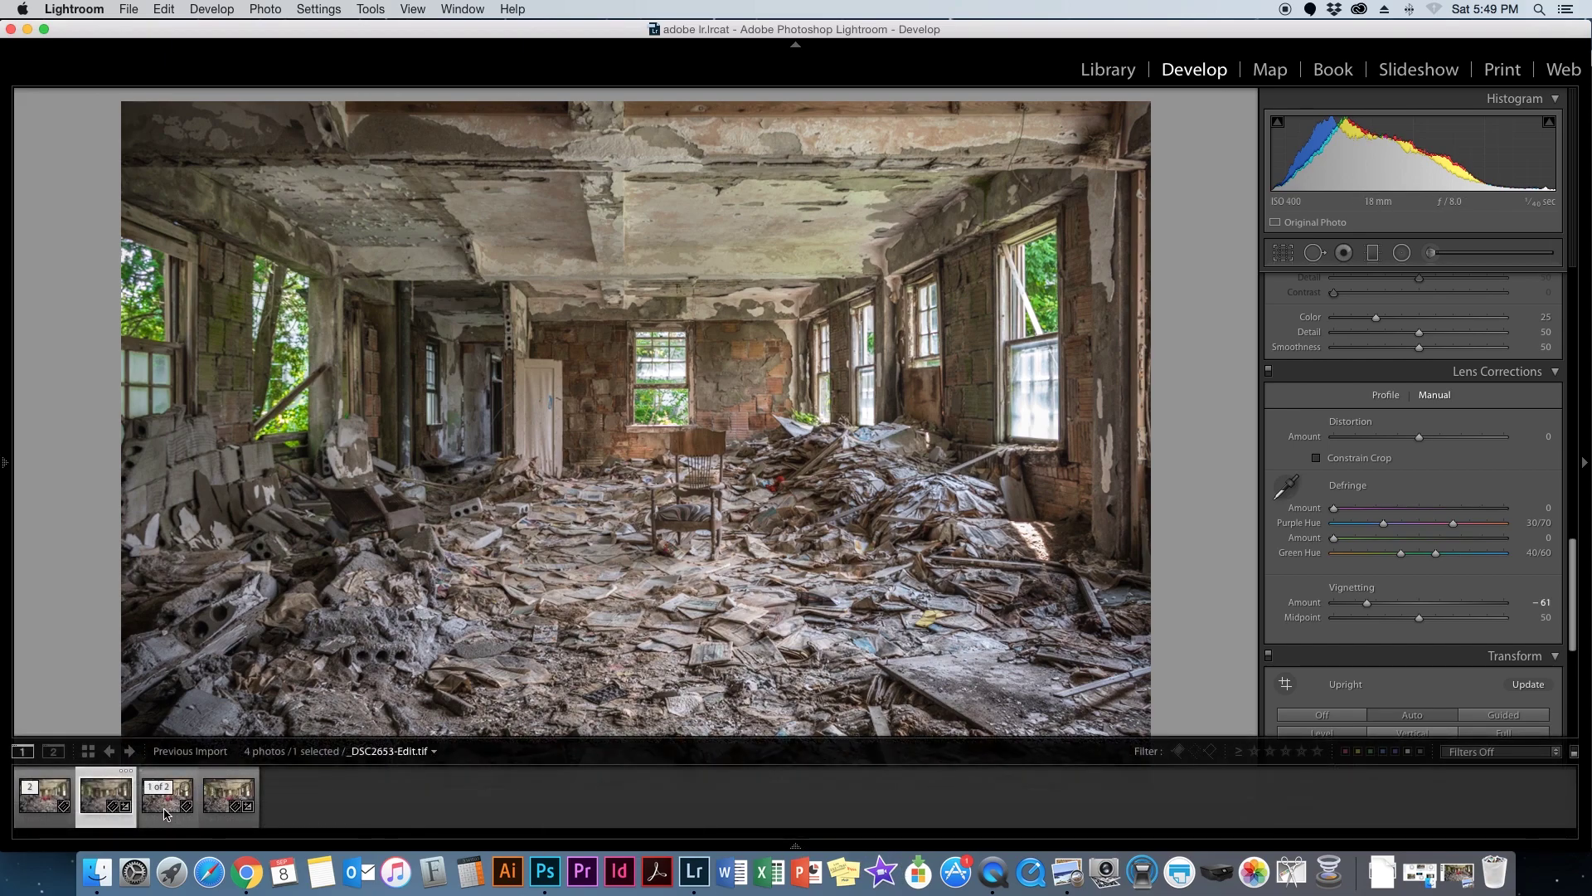
pyautogui.click(166, 796)
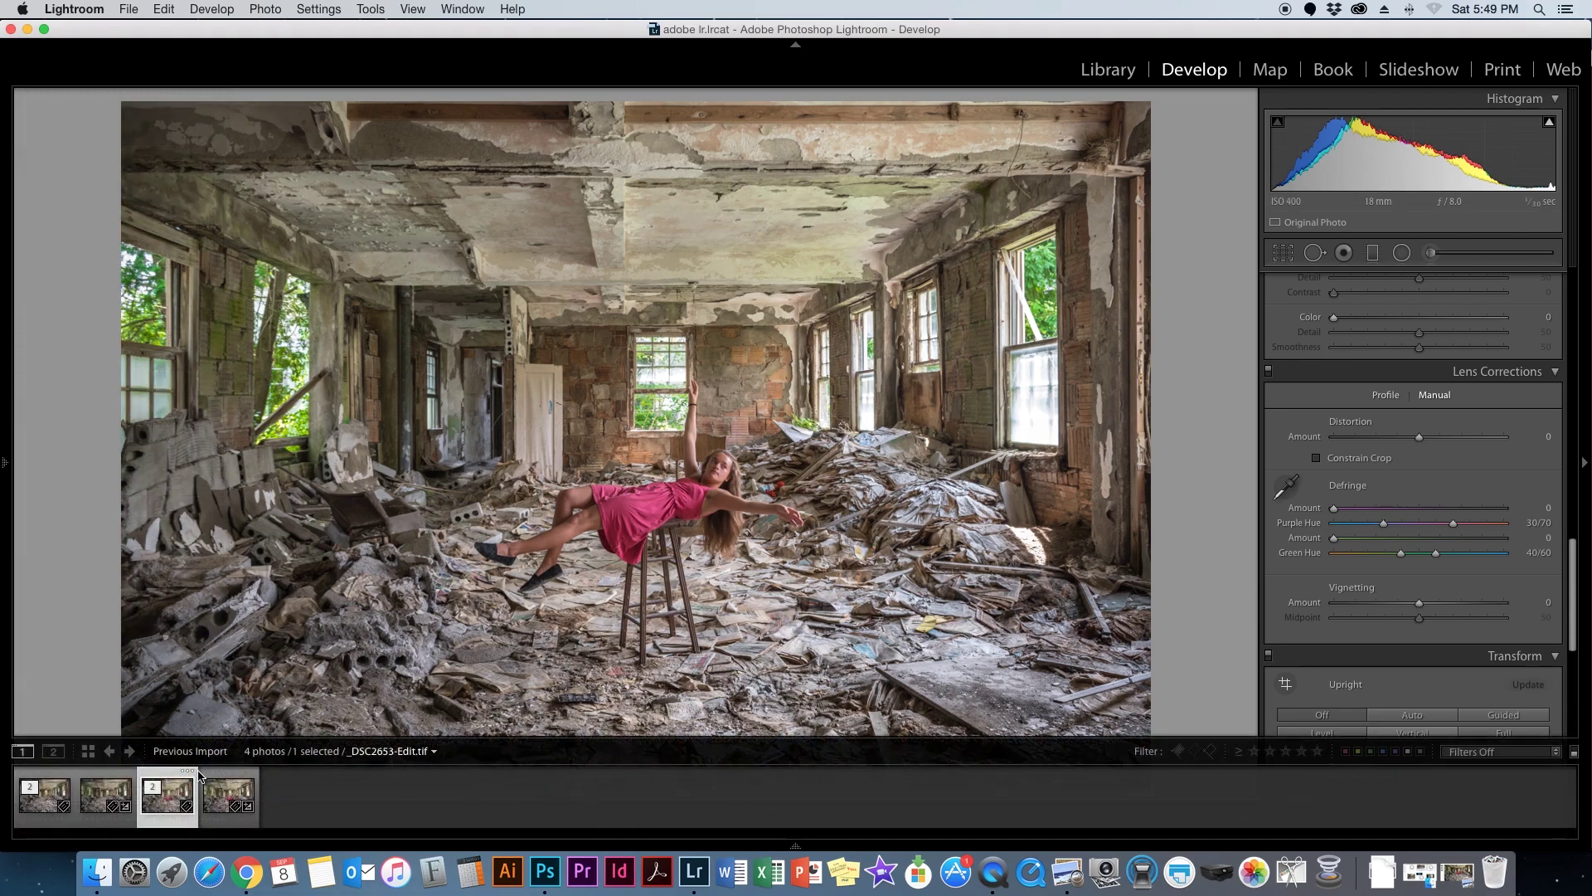
pyautogui.click(222, 804)
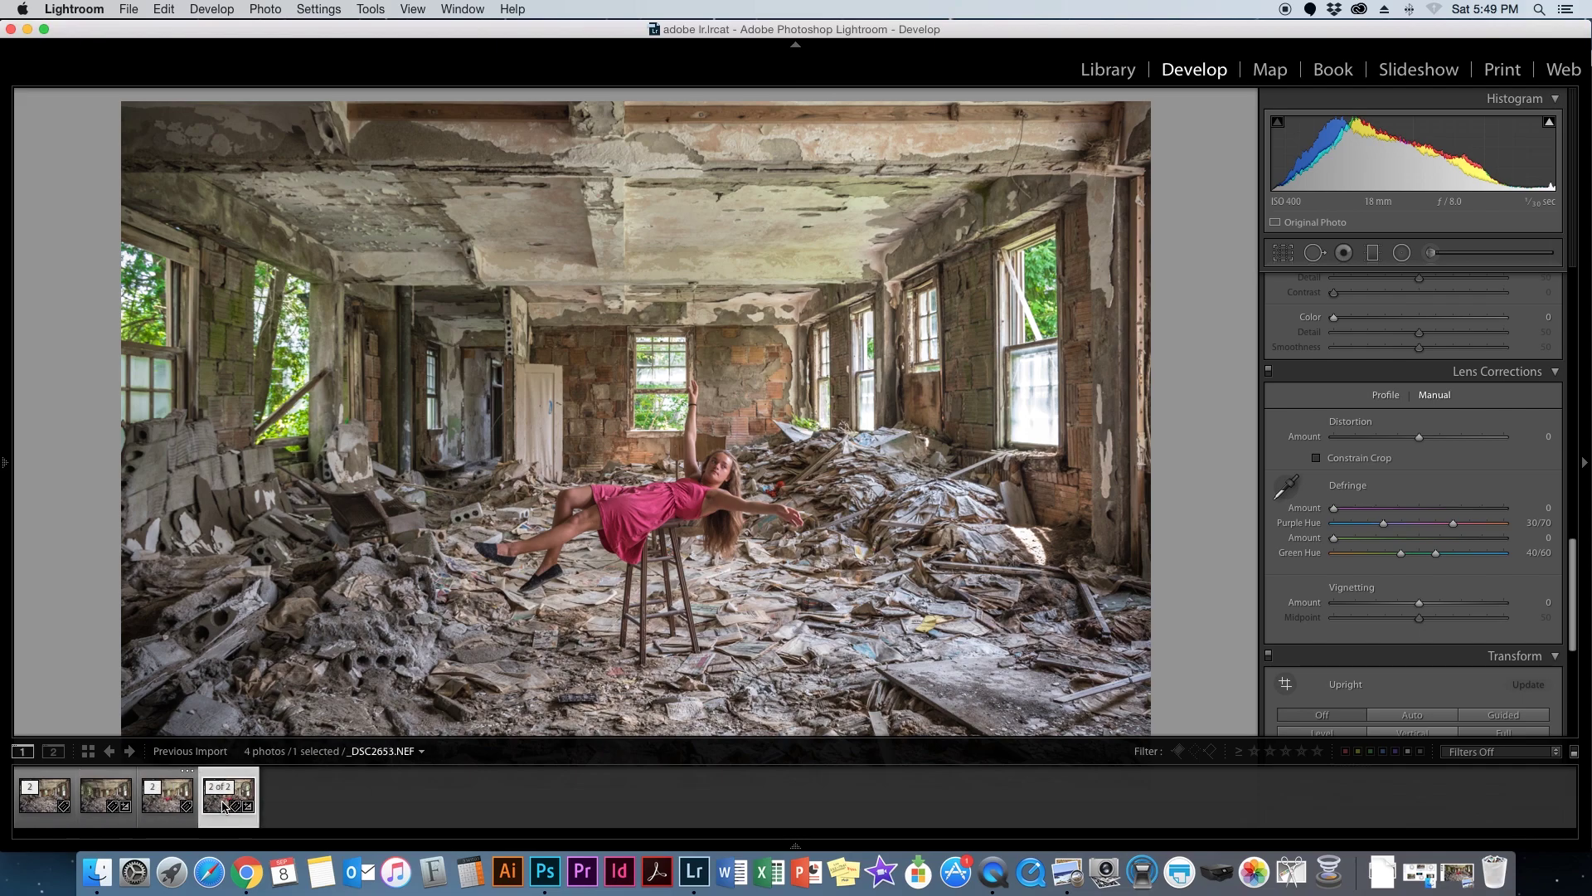
pyautogui.click(101, 803)
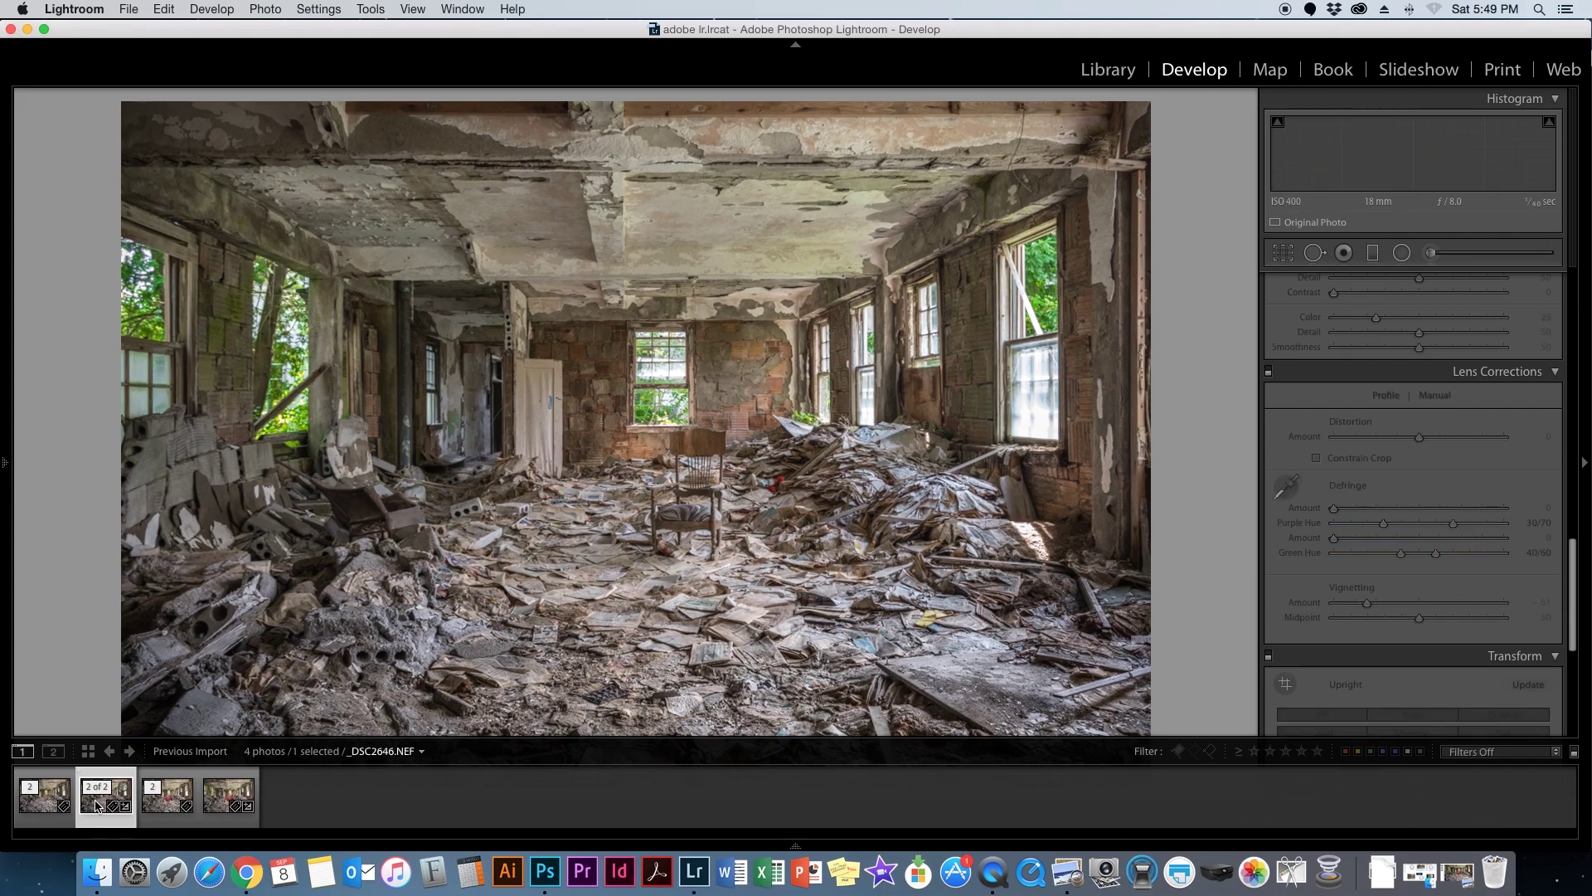
pyautogui.click(46, 804)
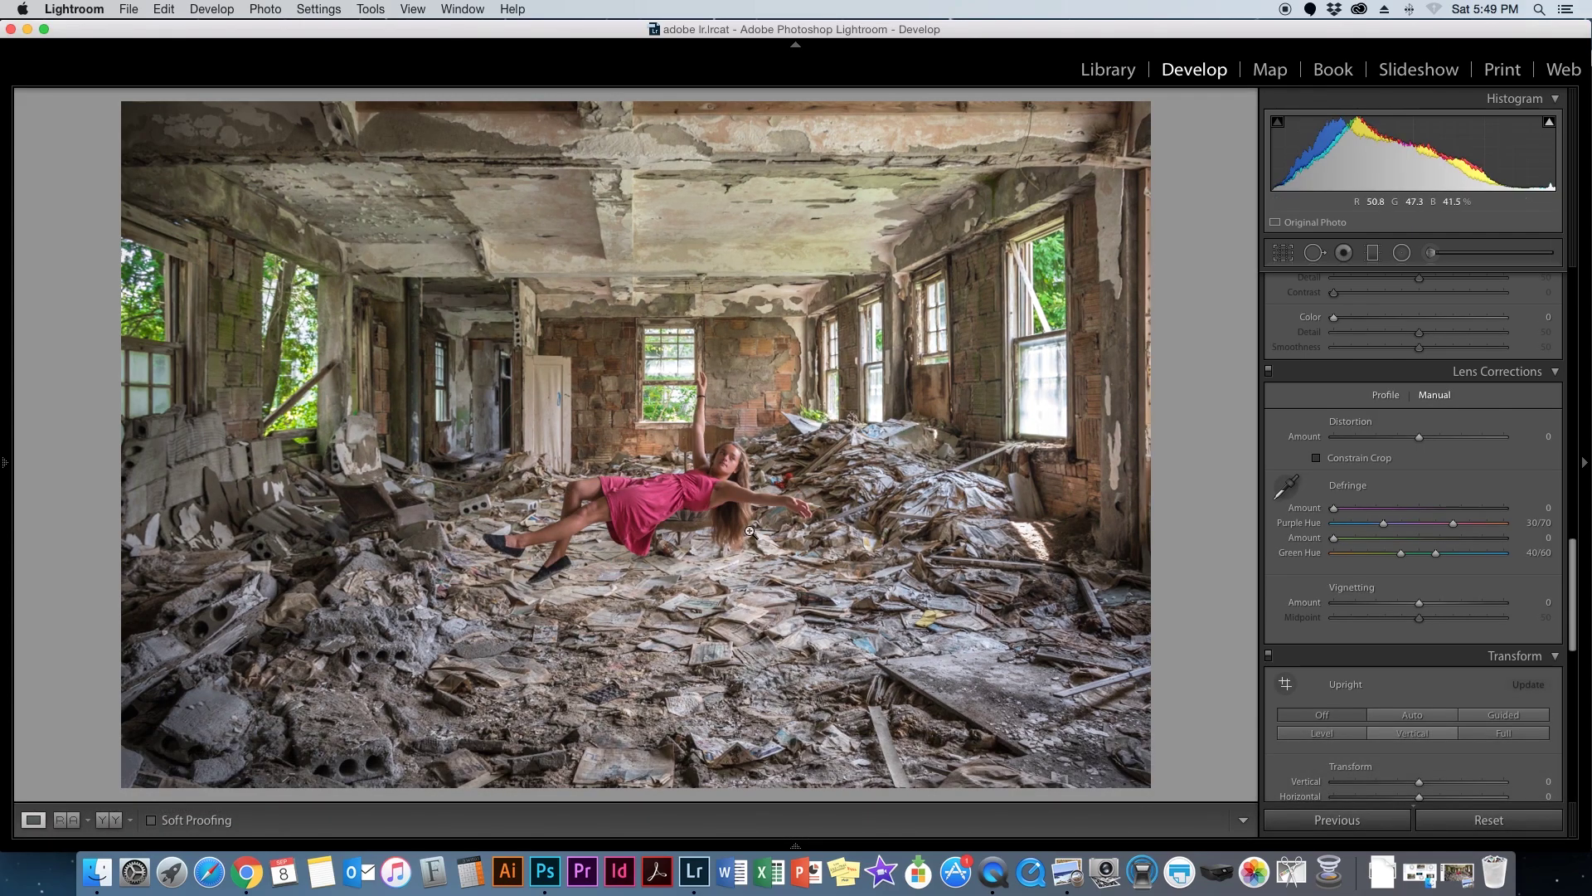
# - Show the levitation composite enlarged in the Library and add the keyword "levitation" to it
pyautogui.click(1109, 70)
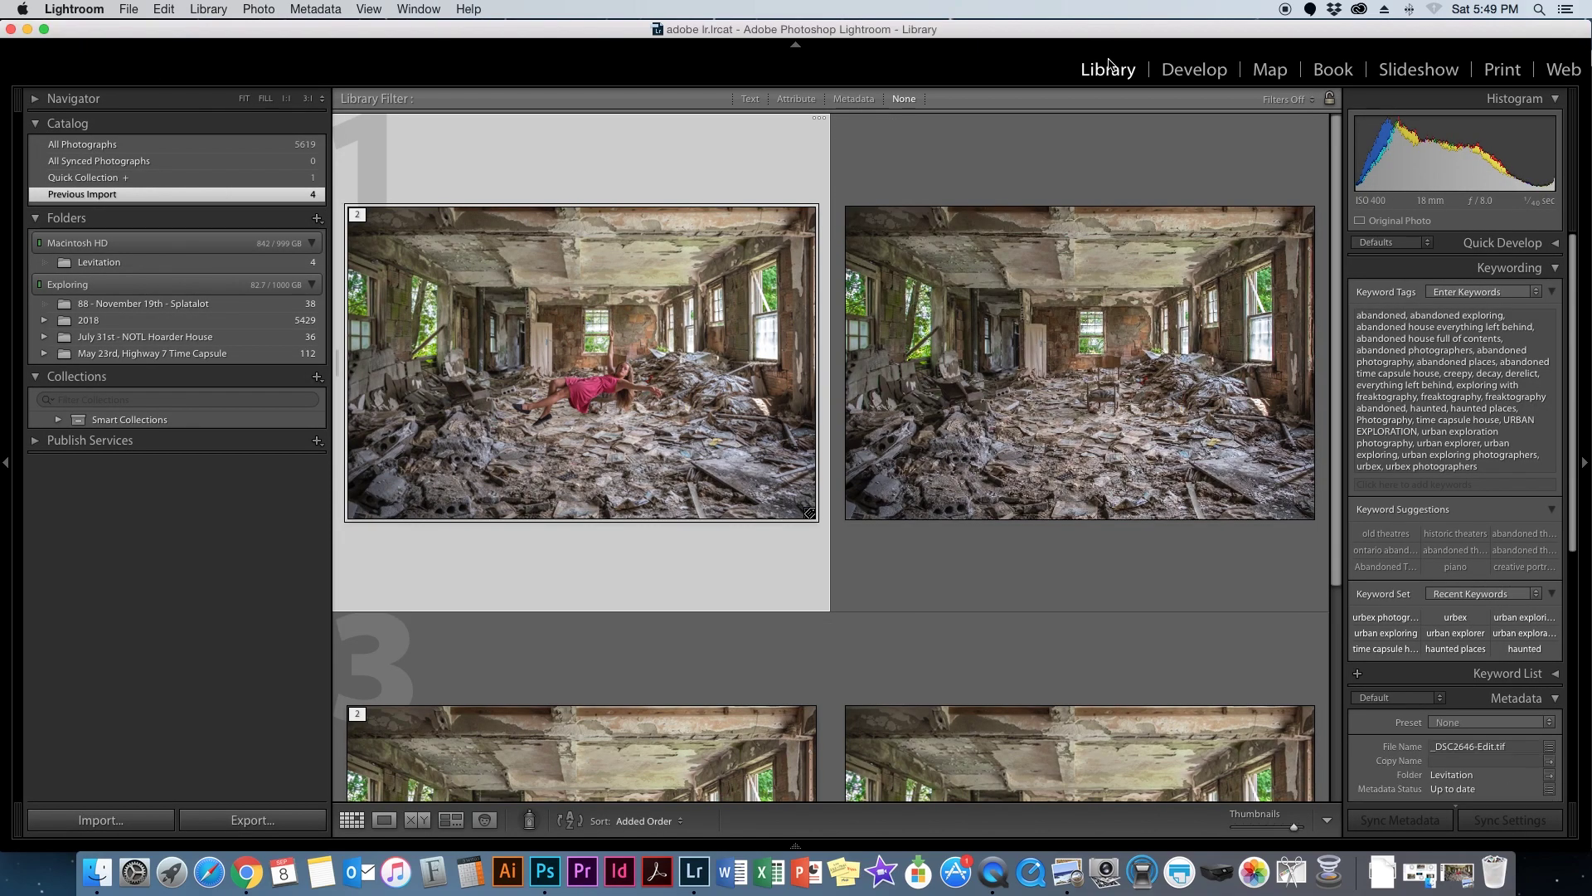
pyautogui.doubleClick(558, 395)
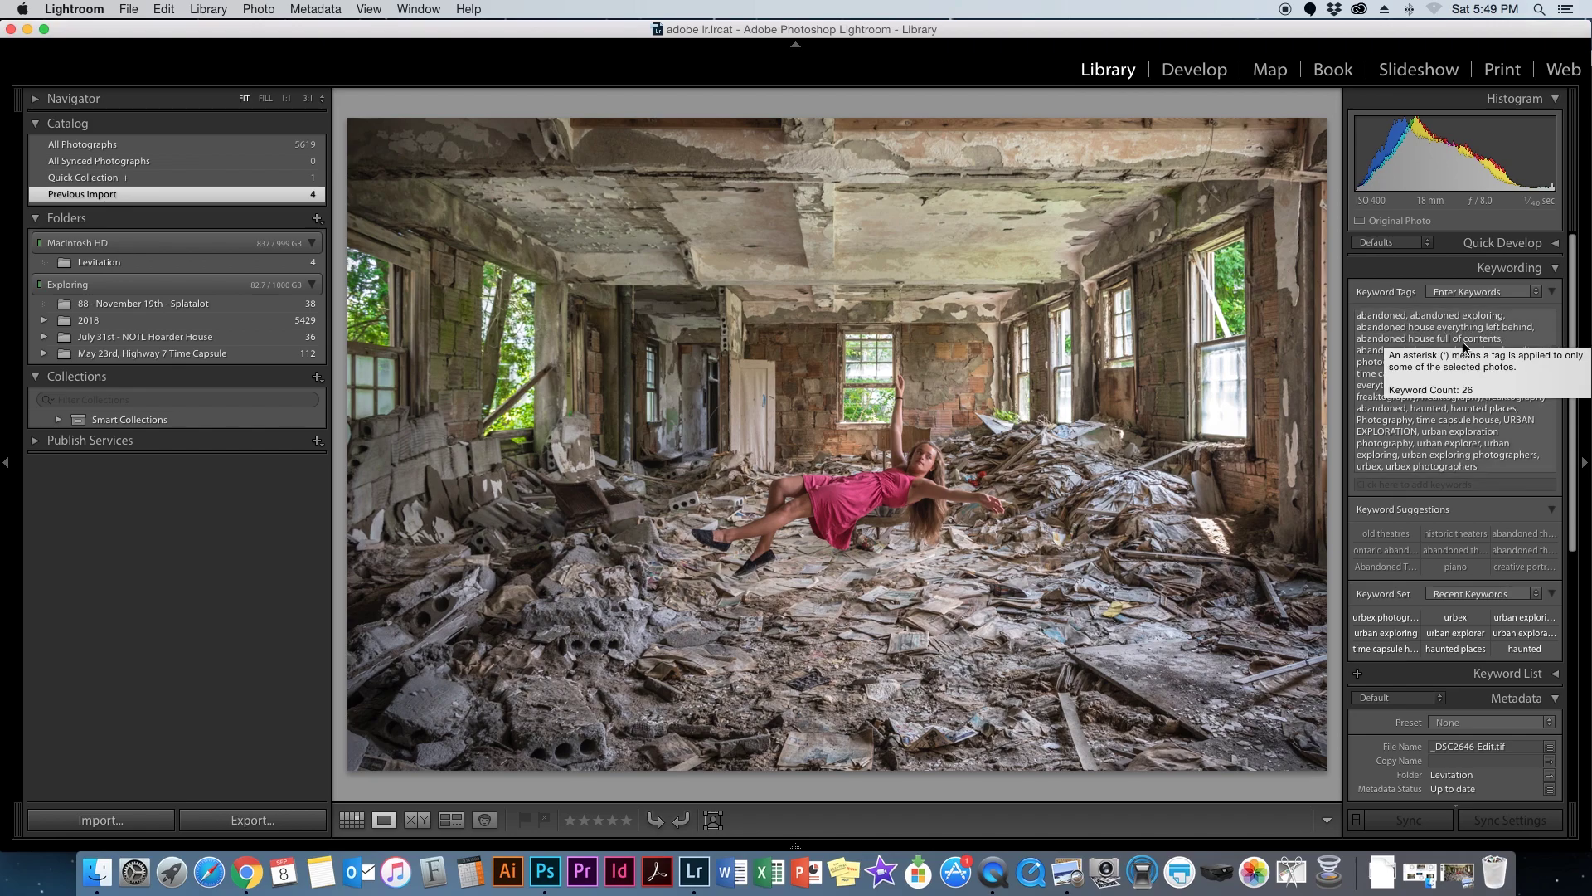
pyautogui.click(1392, 486)
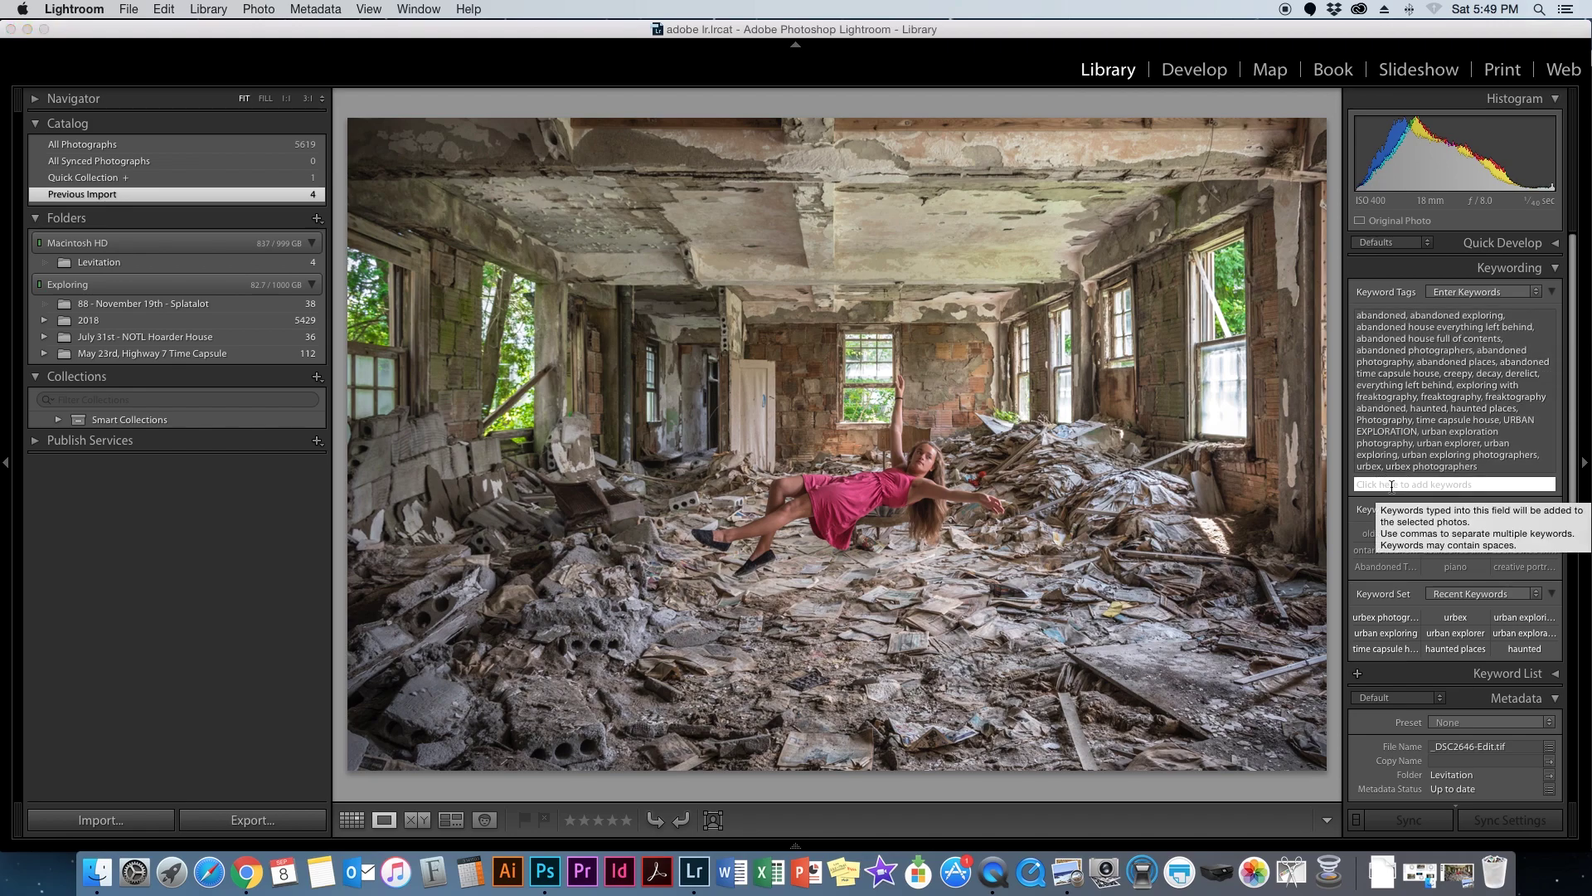
pyautogui.click(1392, 486)
pyautogui.write('levitation')
pyautogui.press('Return')
# - Add the keywords "levitation photography" and "portrait" to the composite
pyautogui.write('phoitogra')
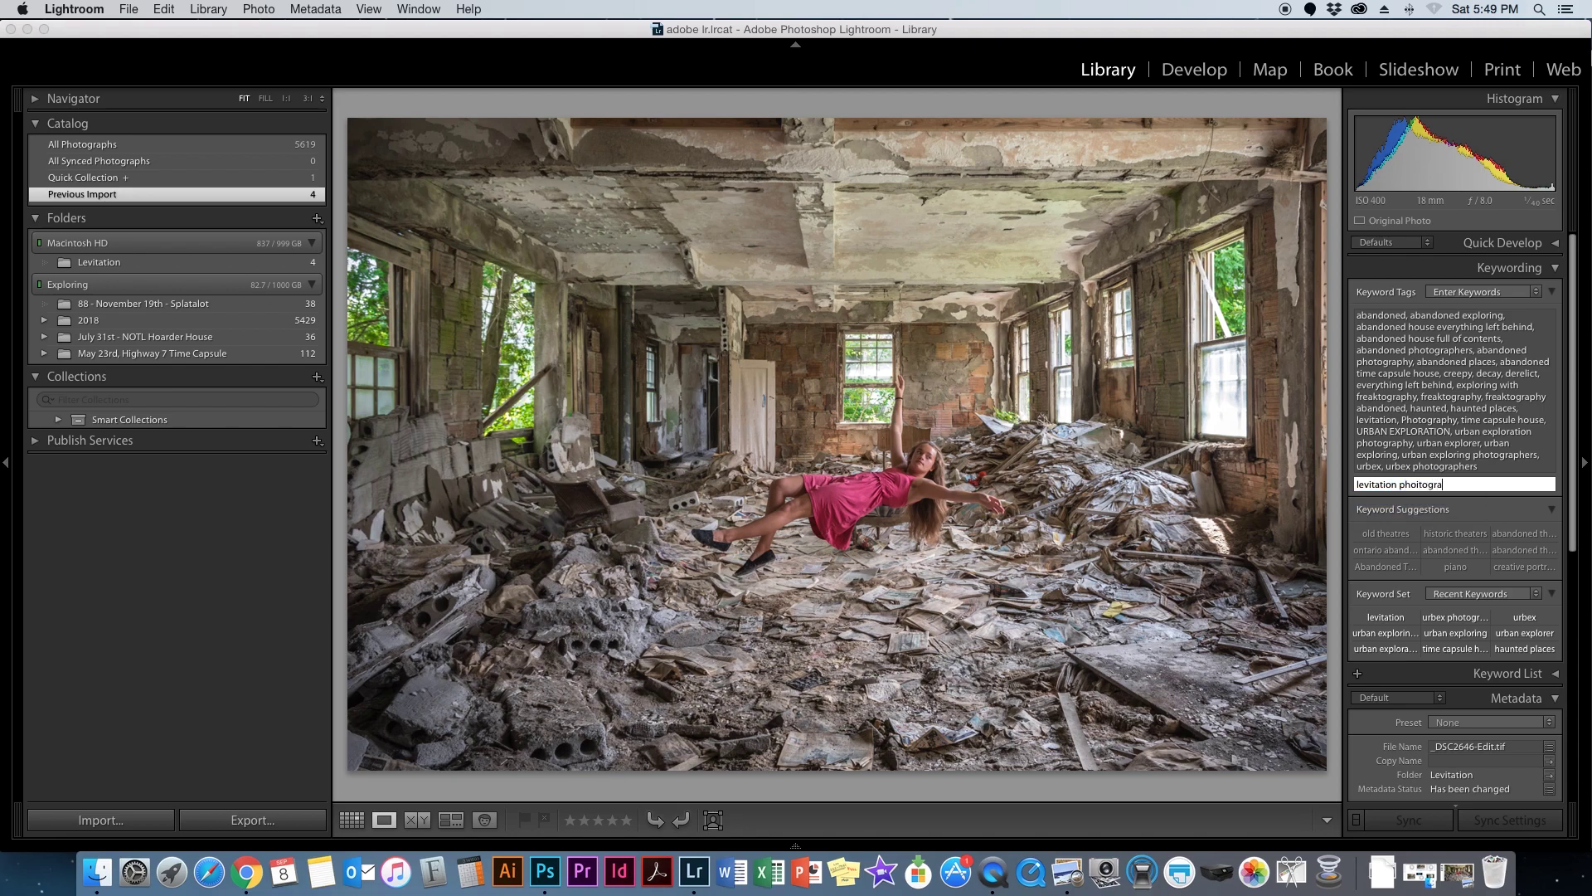
pyautogui.press('BackSpace')
pyautogui.press('BackSpace')
pyautogui.press('BackSpace')
pyautogui.press('BackSpace')
pyautogui.press('BackSpace')
pyautogui.press('BackSpace')
pyautogui.write('tography')
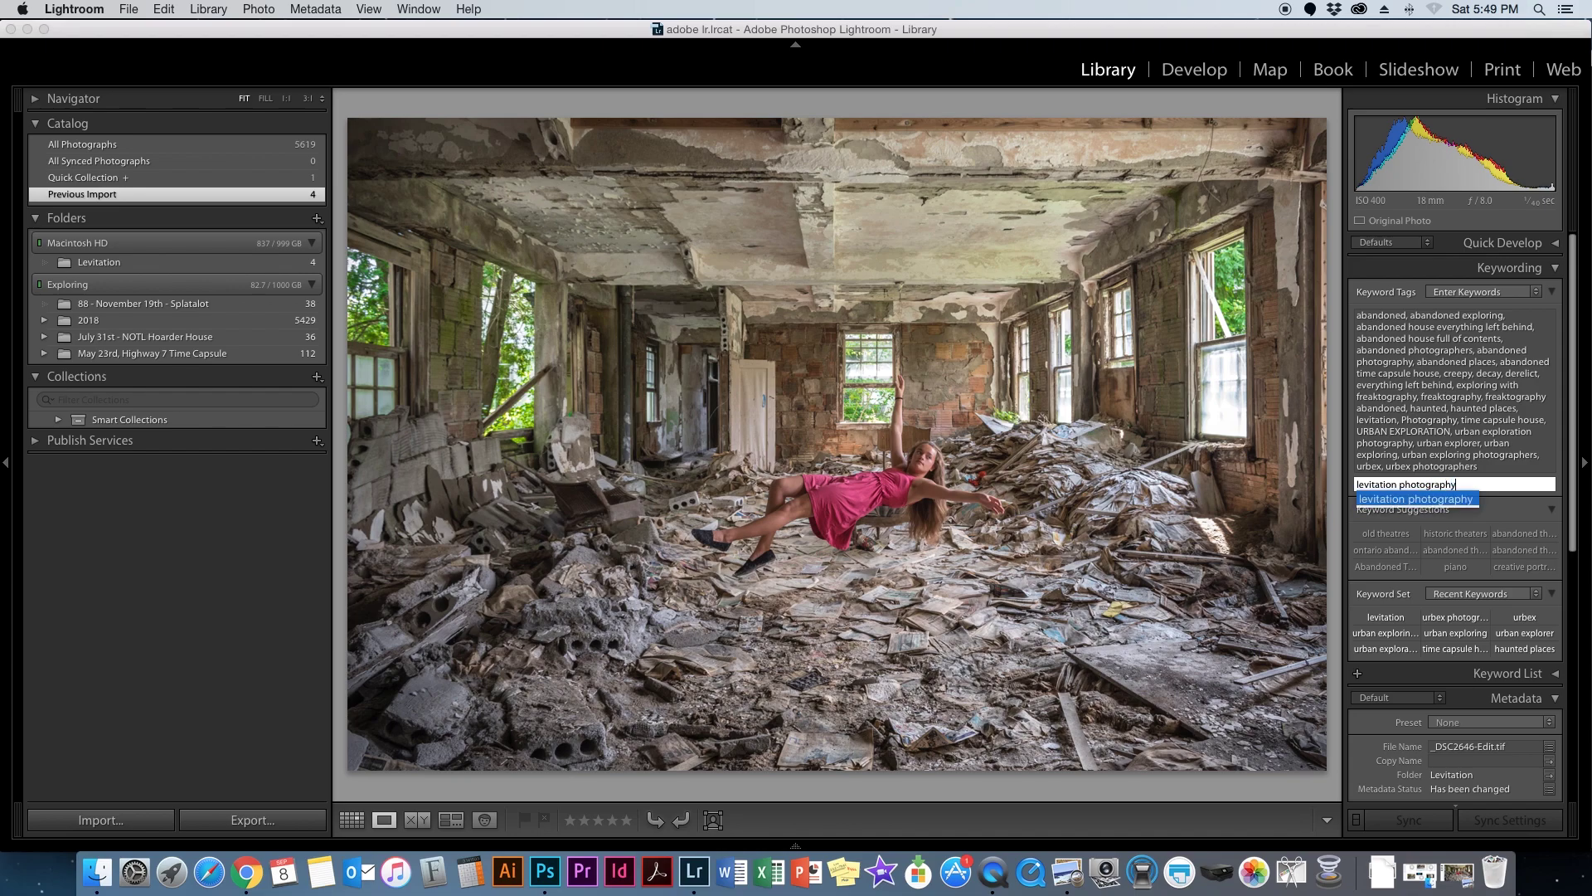
pyautogui.press('Return')
pyautogui.write('portrait')
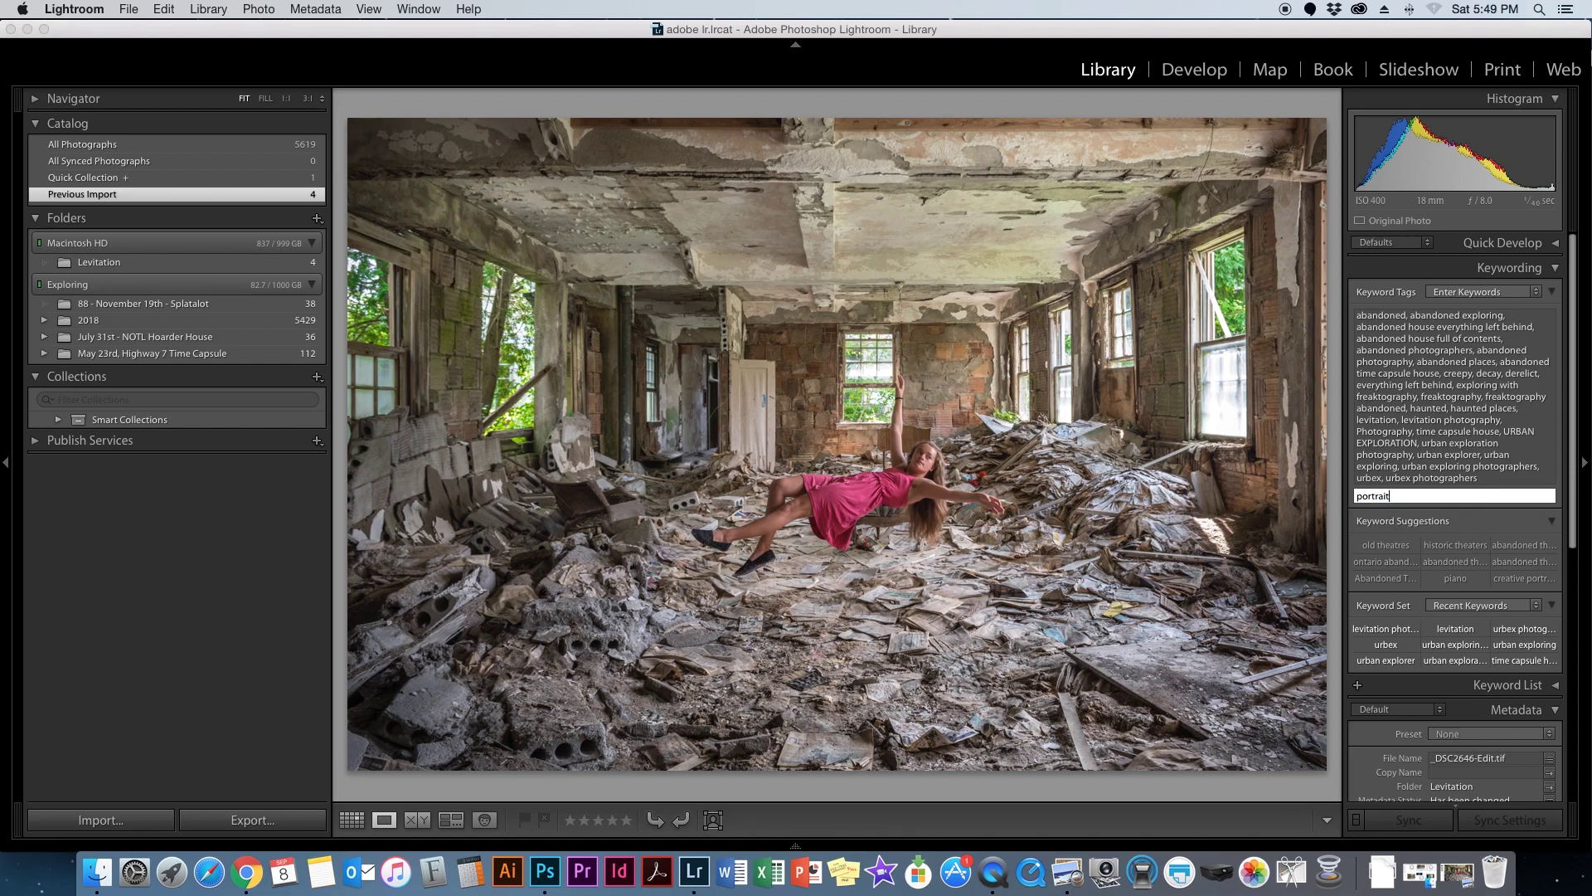
pyautogui.press('Return')
# - Add the keywords "creative photography" and "floating photography" to the composite
pyautogui.write('creayi')
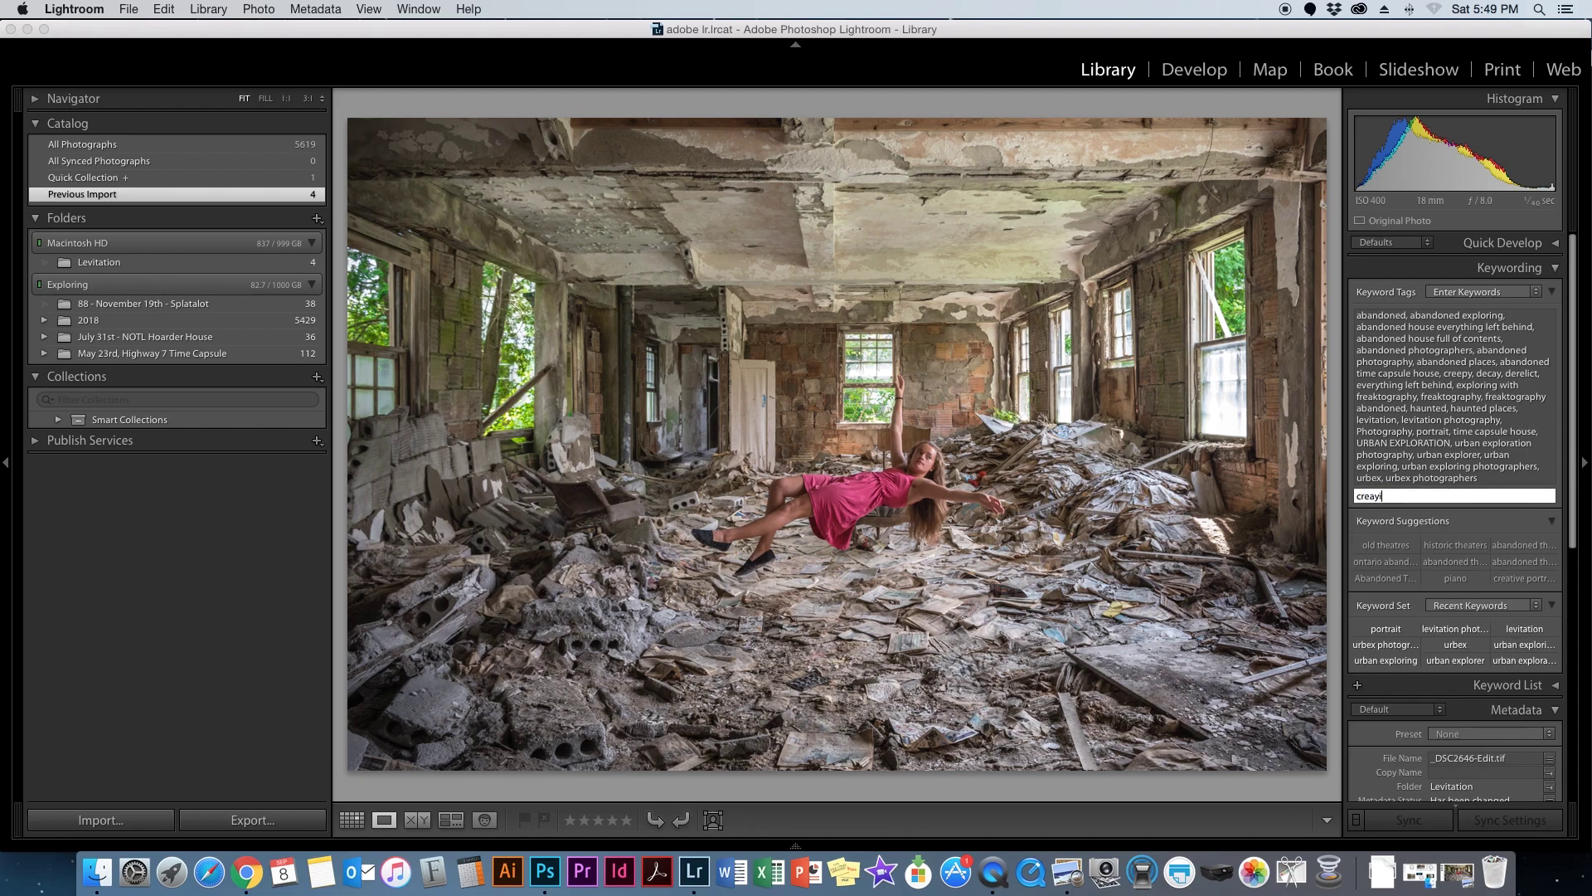
pyautogui.write('ve photogr')
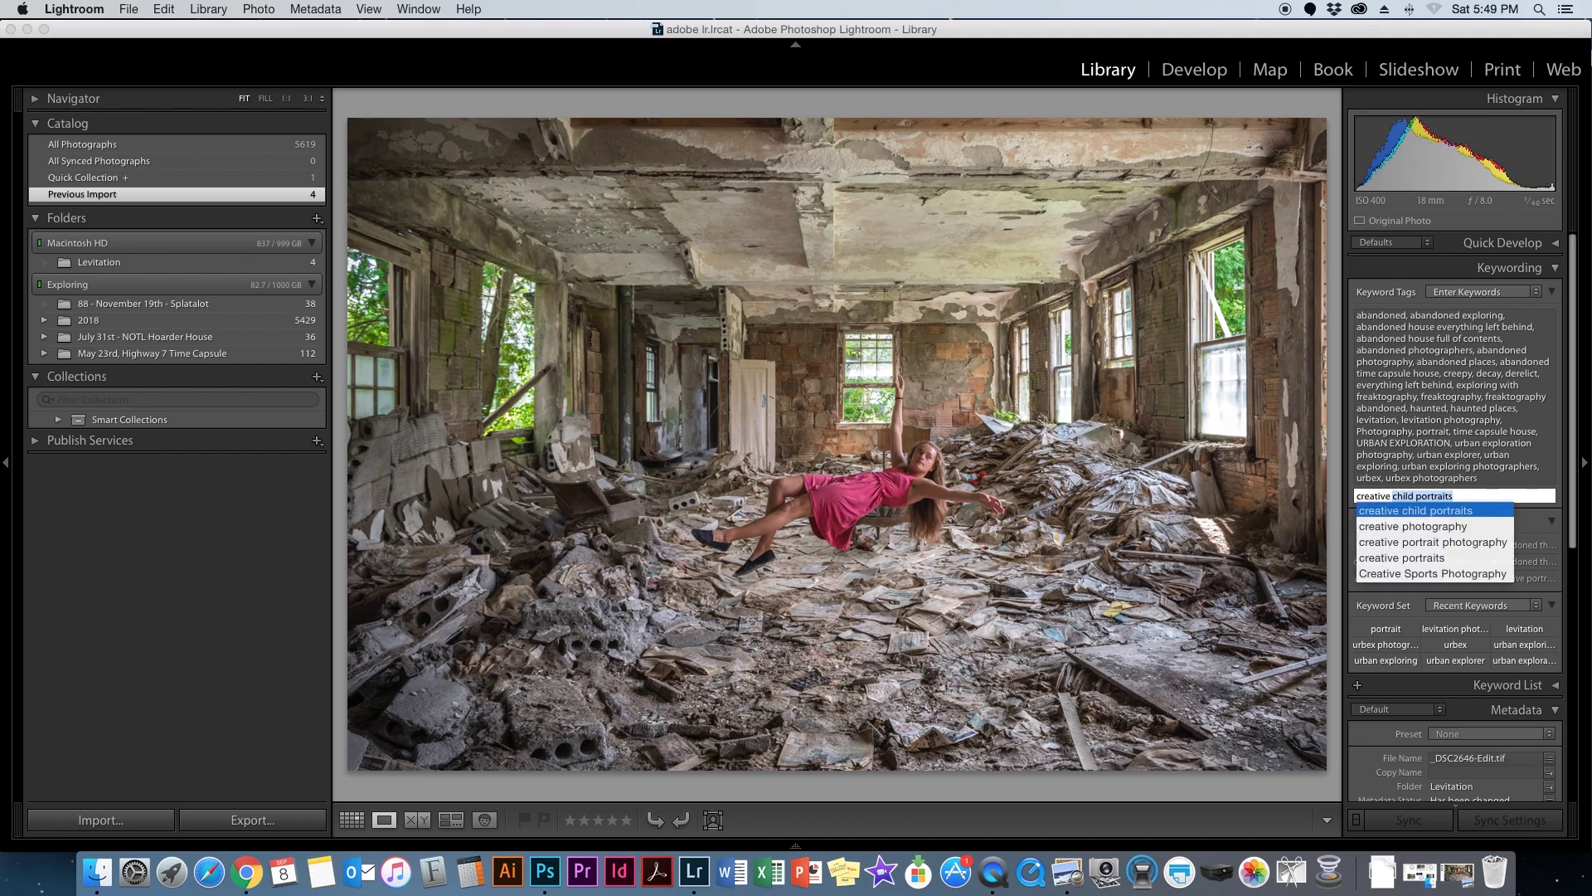
pyautogui.write('aphy')
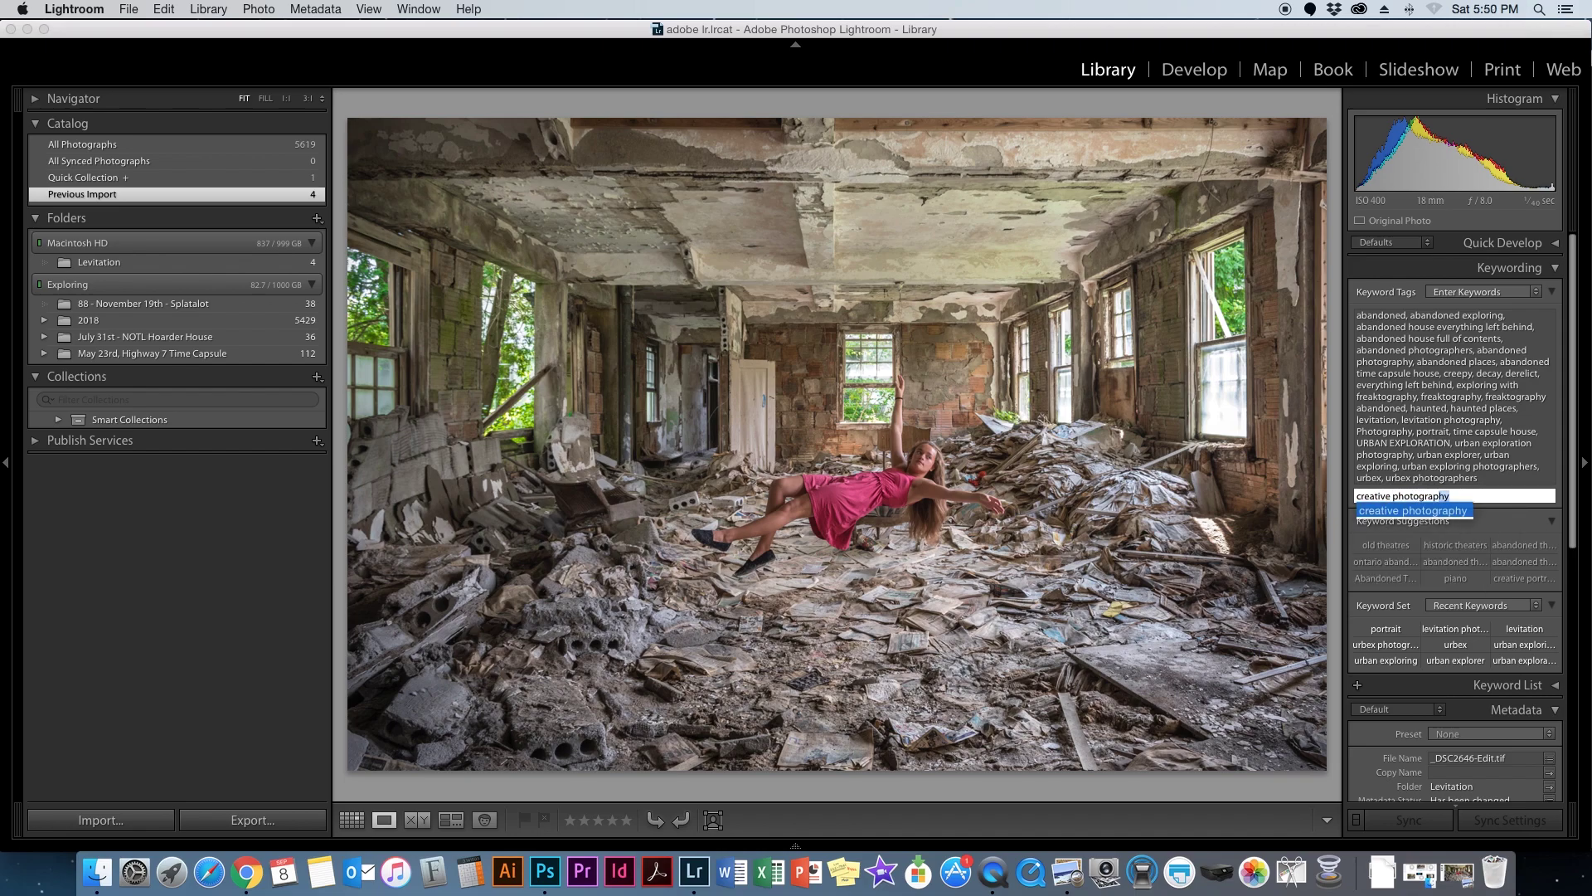
pyautogui.press('Return')
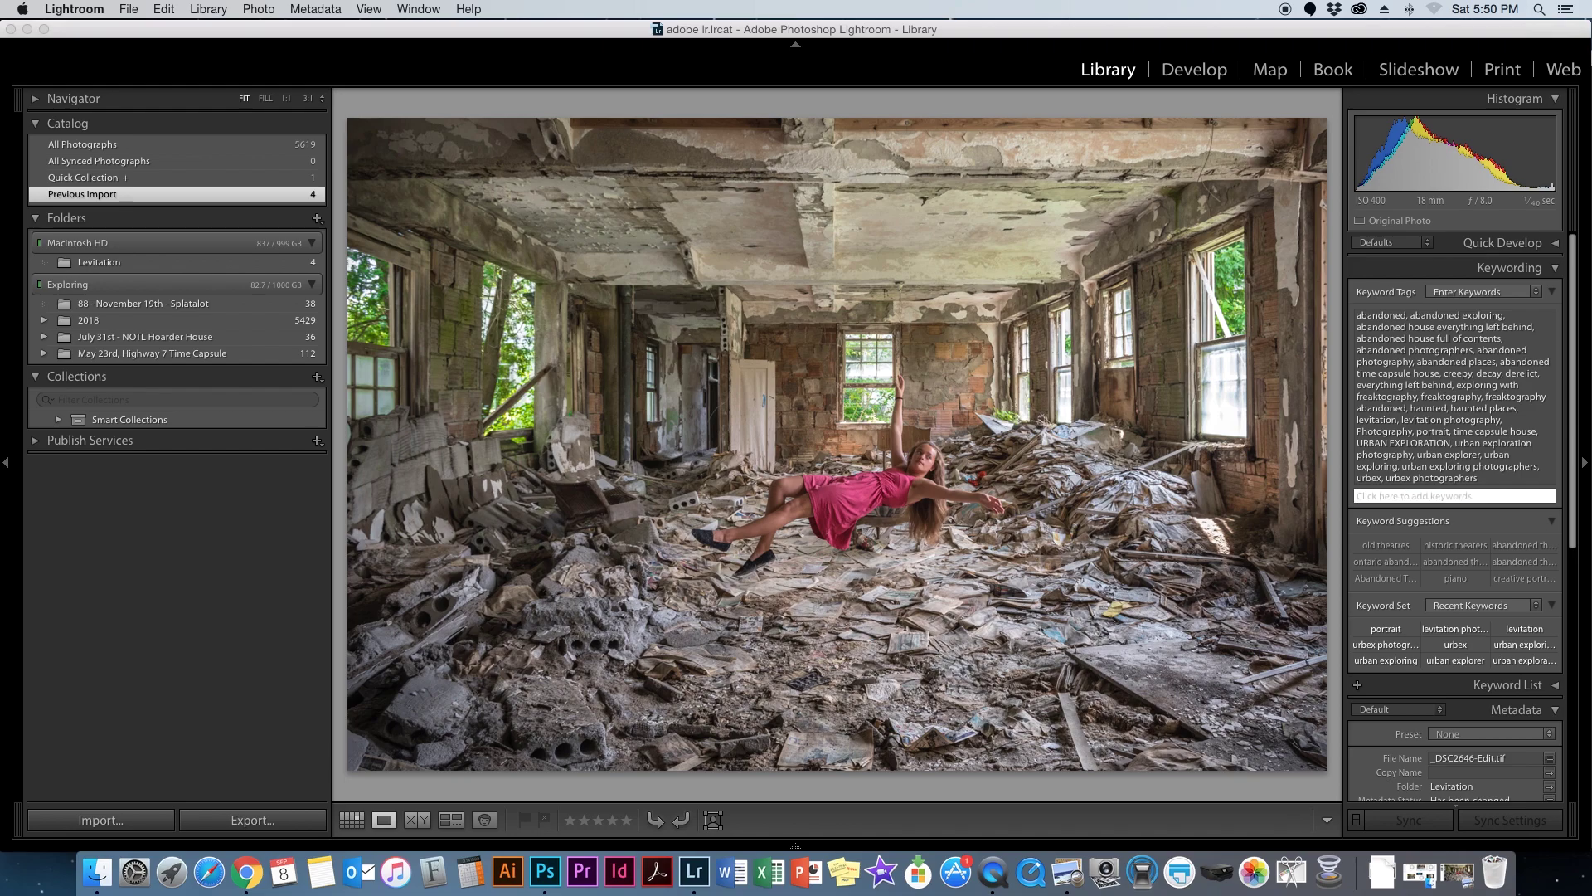
pyautogui.write('floating')
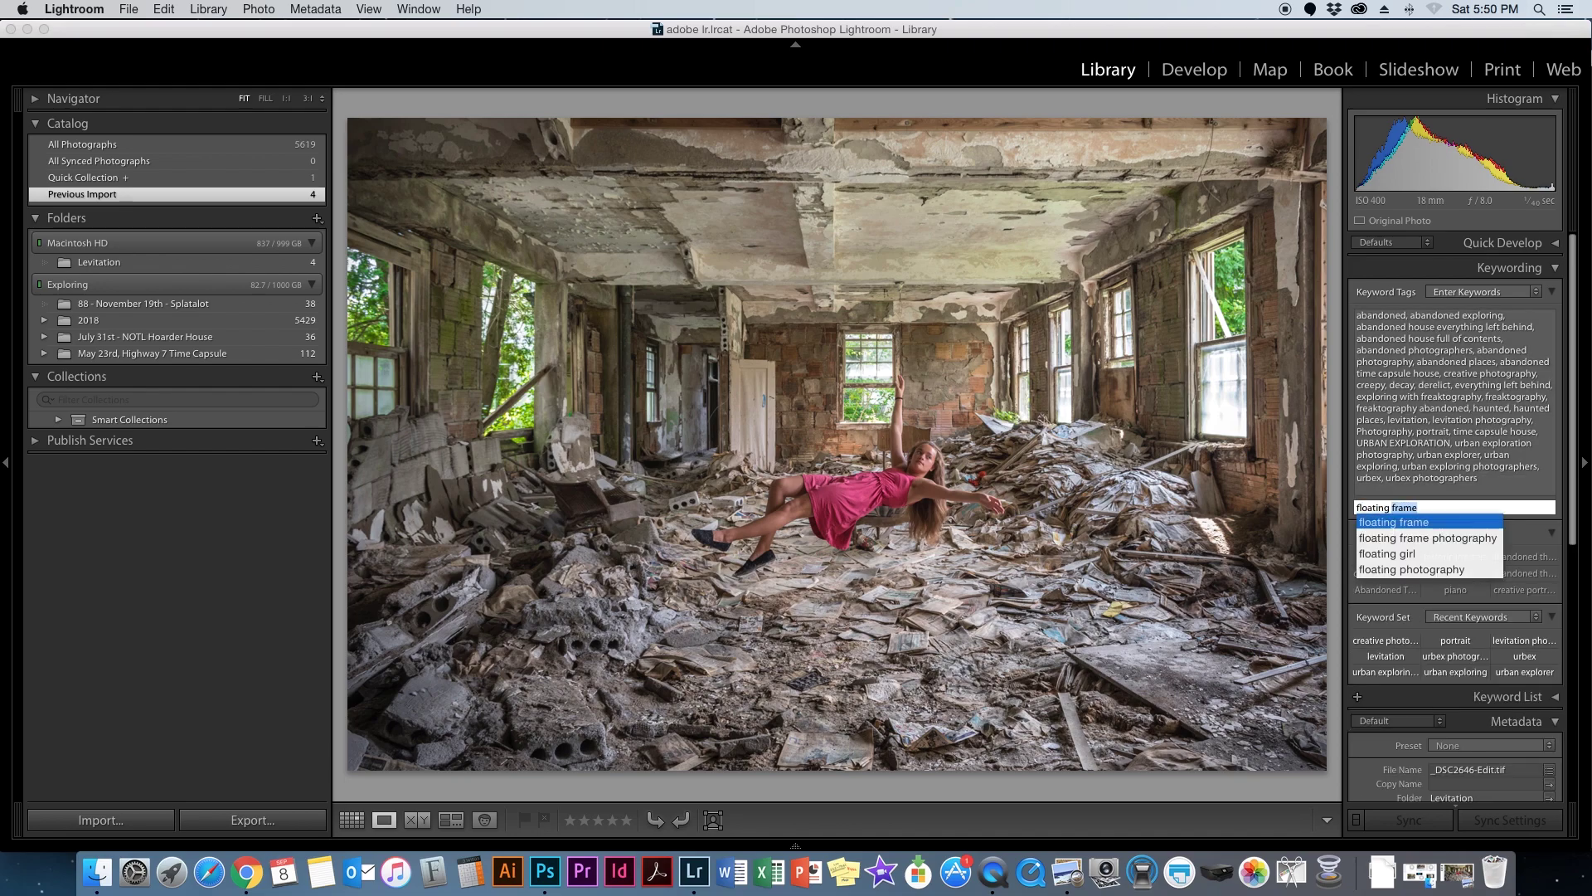
pyautogui.write(' ph')
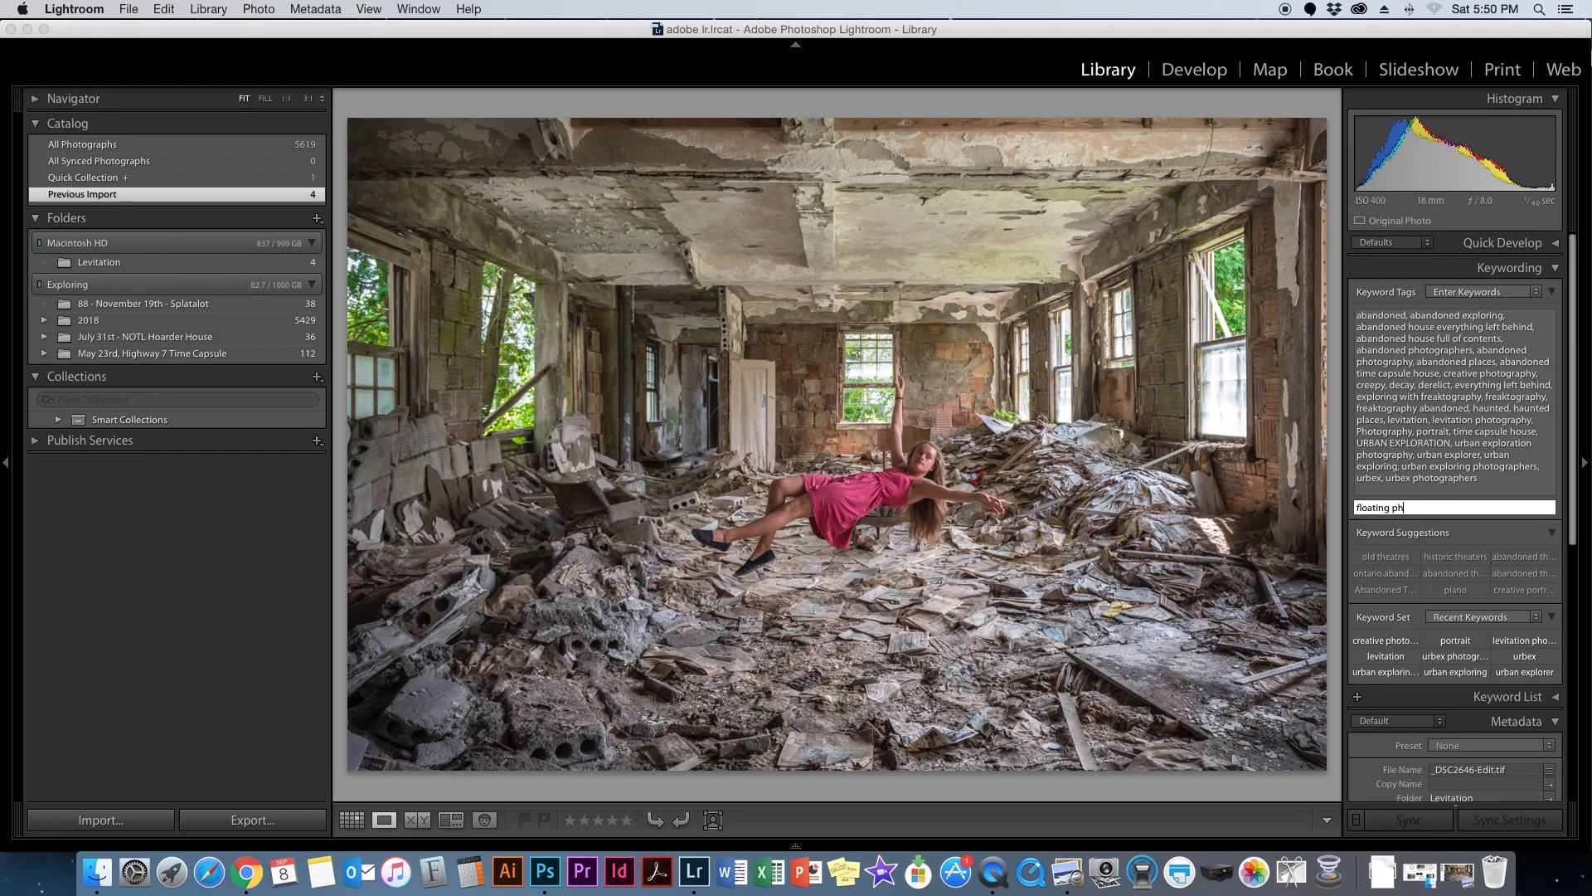
pyautogui.write('otography')
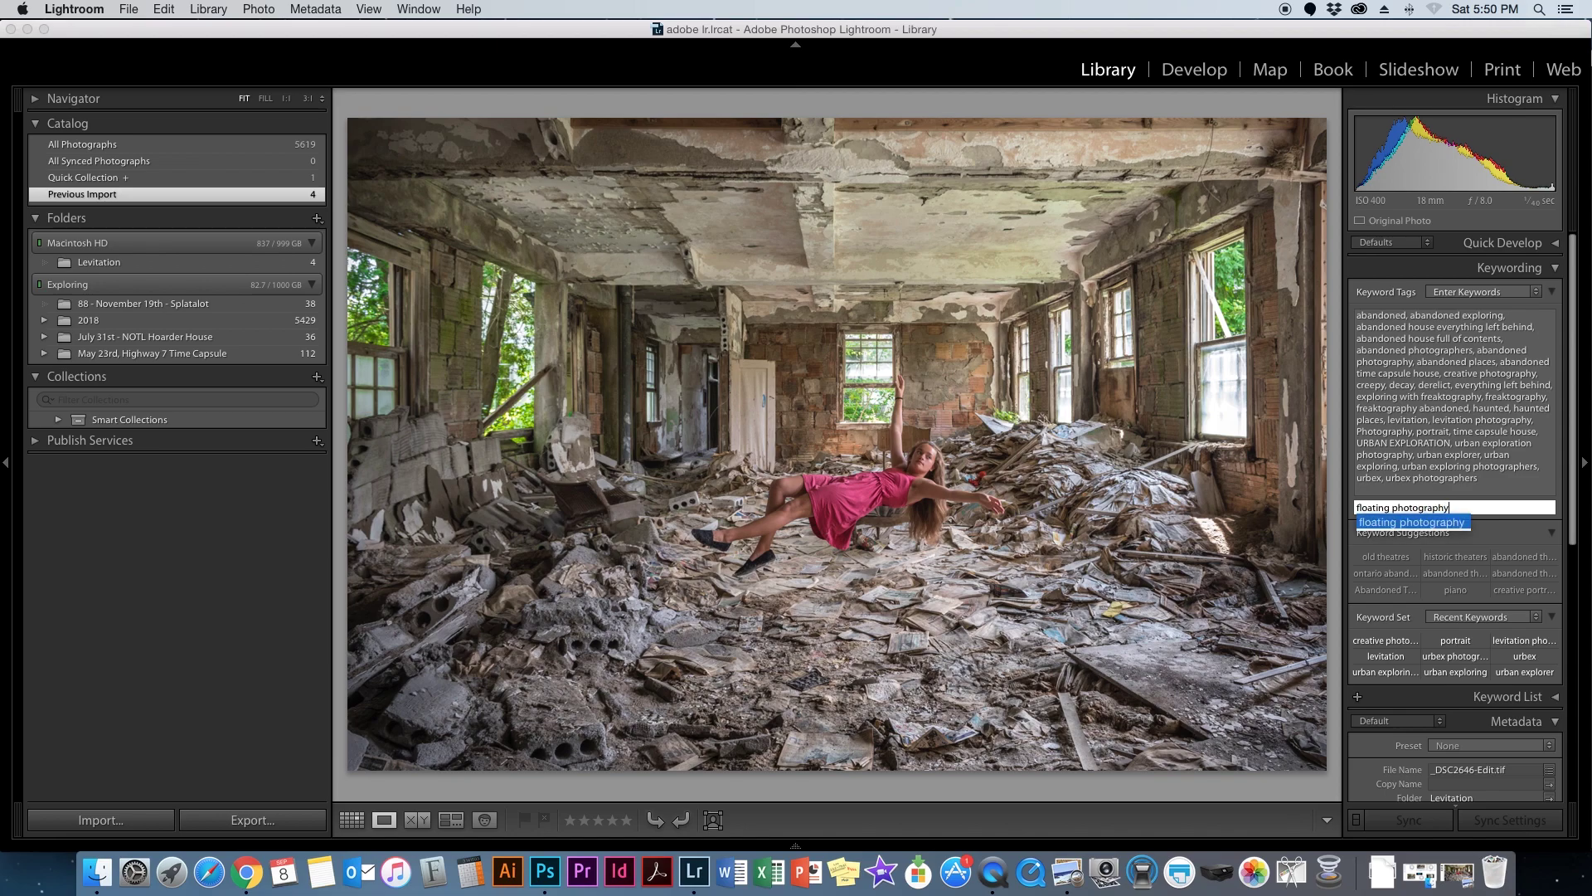
pyautogui.press('Return')
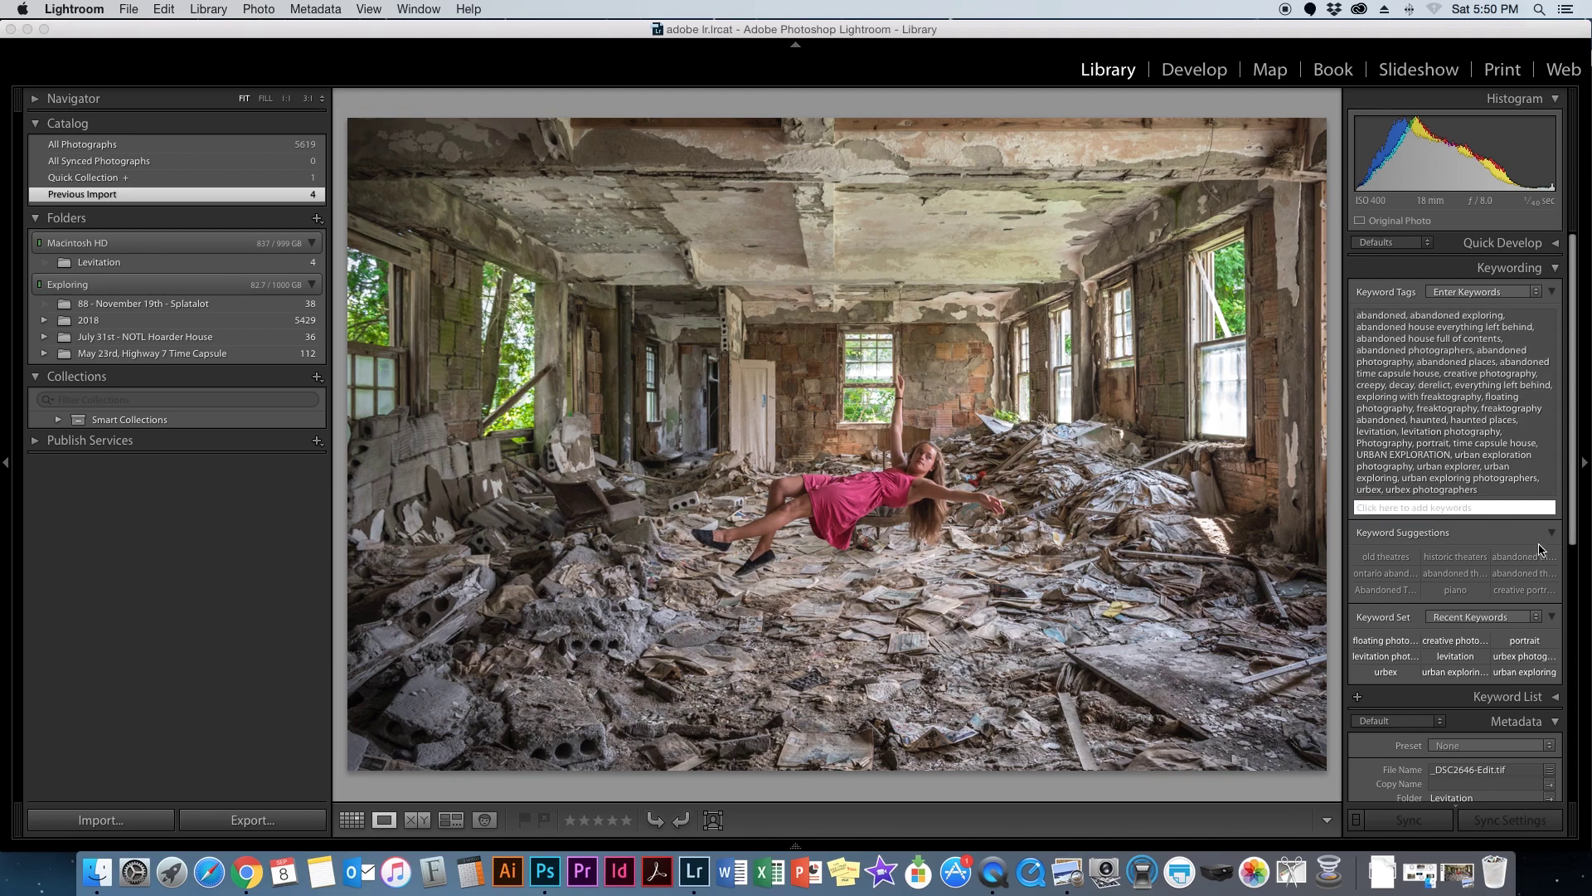
# - Rename the composite's file as "Levitatiopn photography 2018", keeping the .tif extension
pyautogui.scroll(-2, 1498, 570)
pyautogui.scroll(-4, 1498, 571)
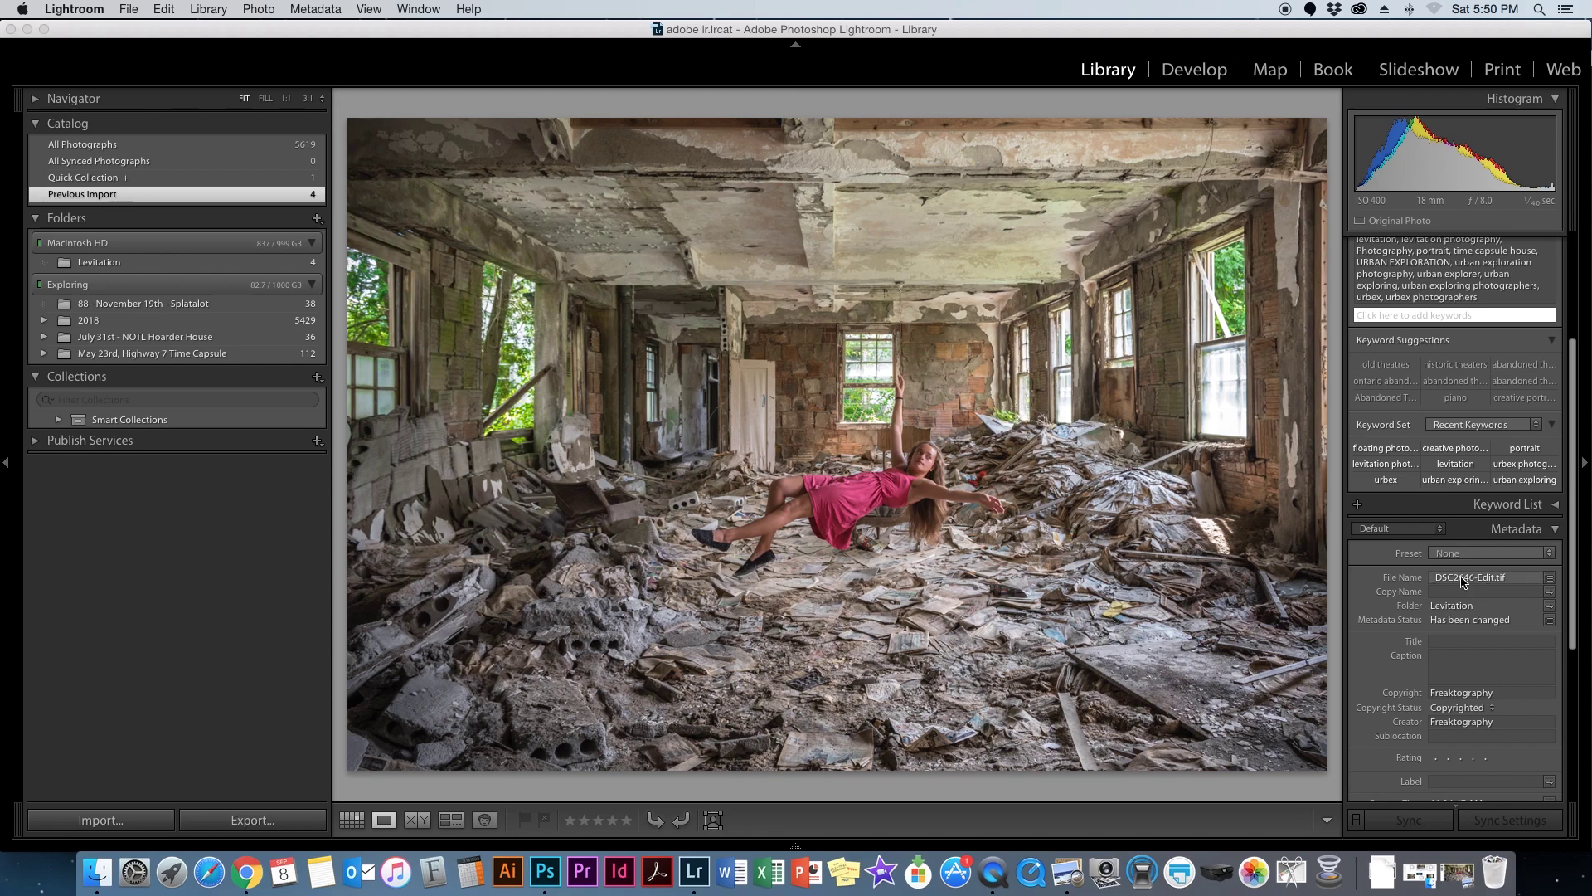
pyautogui.click(1495, 576)
pyautogui.moveTo(1495, 577); pyautogui.dragTo(1397, 578)
pyautogui.write('Levitatiuon')
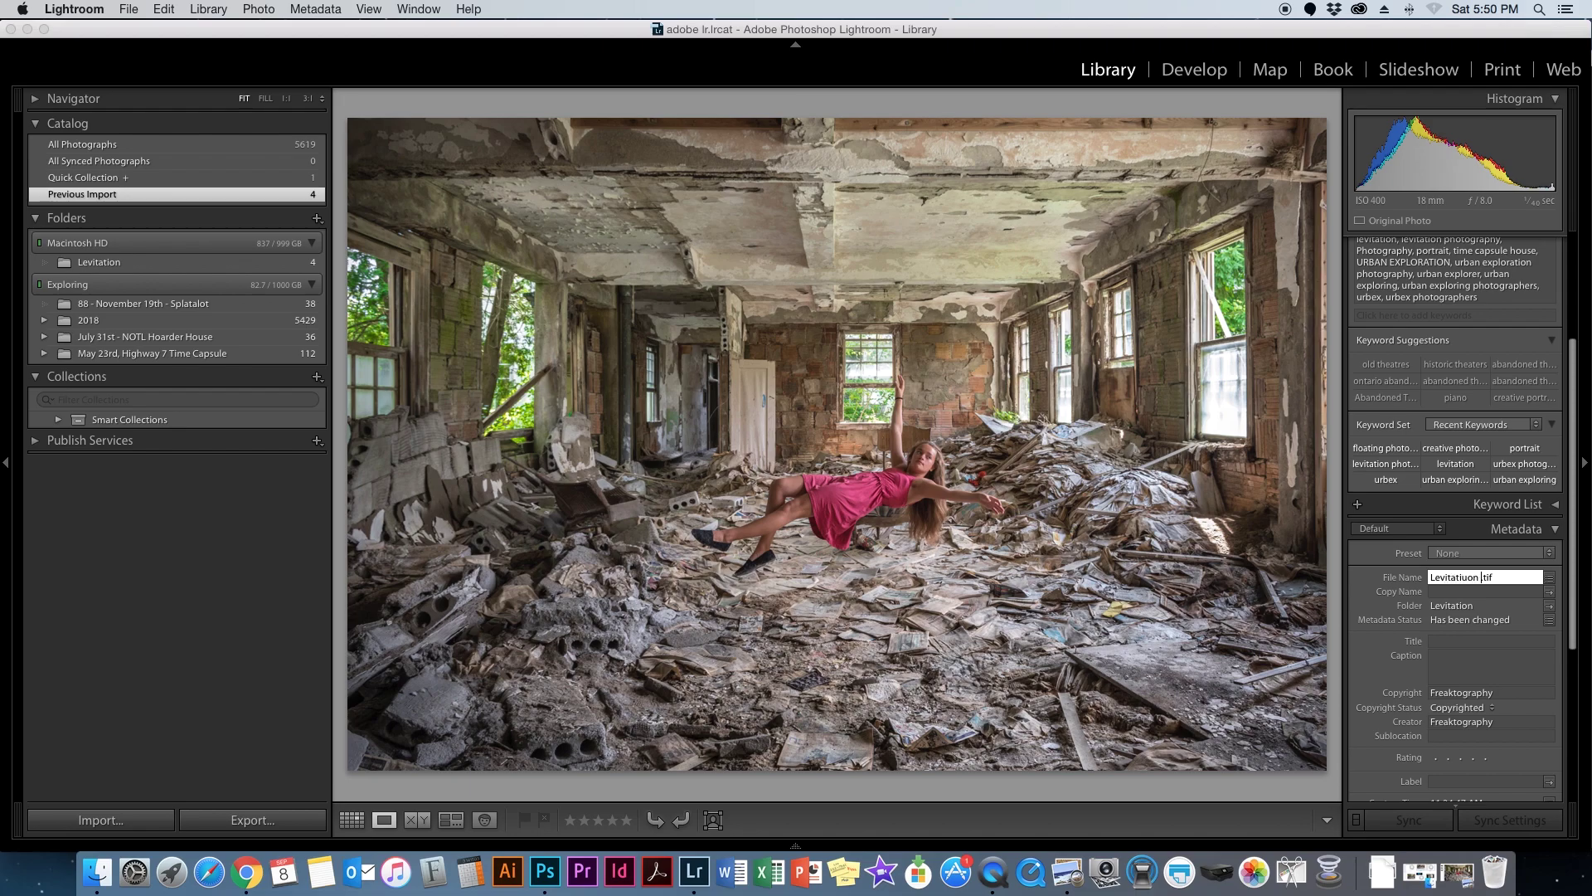
pyautogui.press('BackSpace')
pyautogui.press('BackSpace')
pyautogui.press('BackSpace')
pyautogui.press('BackSpace')
pyautogui.press('BackSpace')
pyautogui.write('iopn photography')
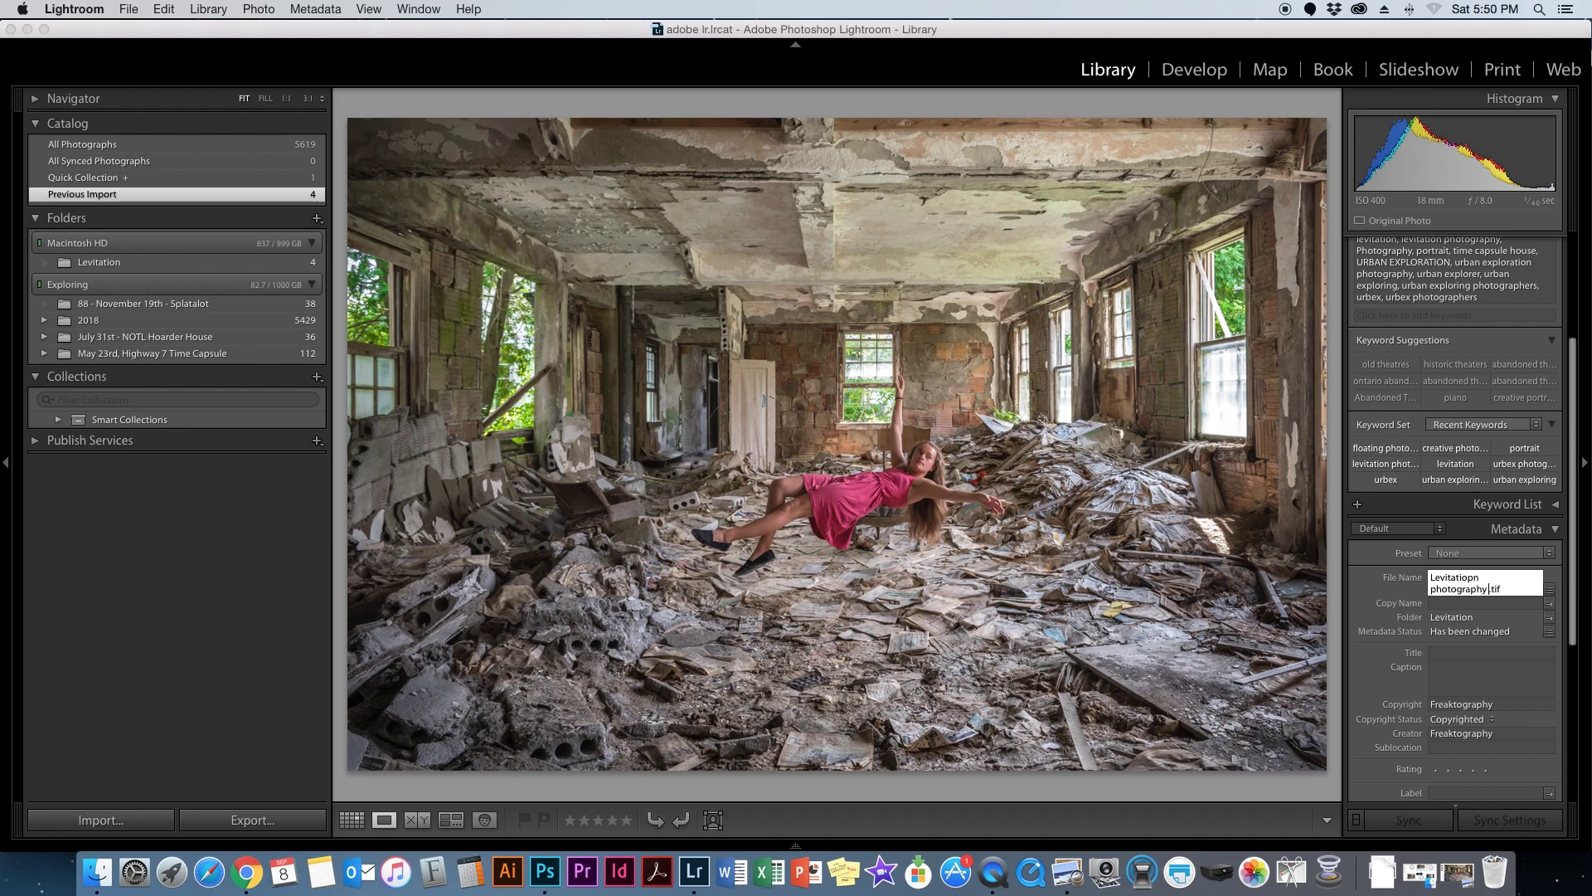
pyautogui.write(' 20`18')
pyautogui.click(1445, 589)
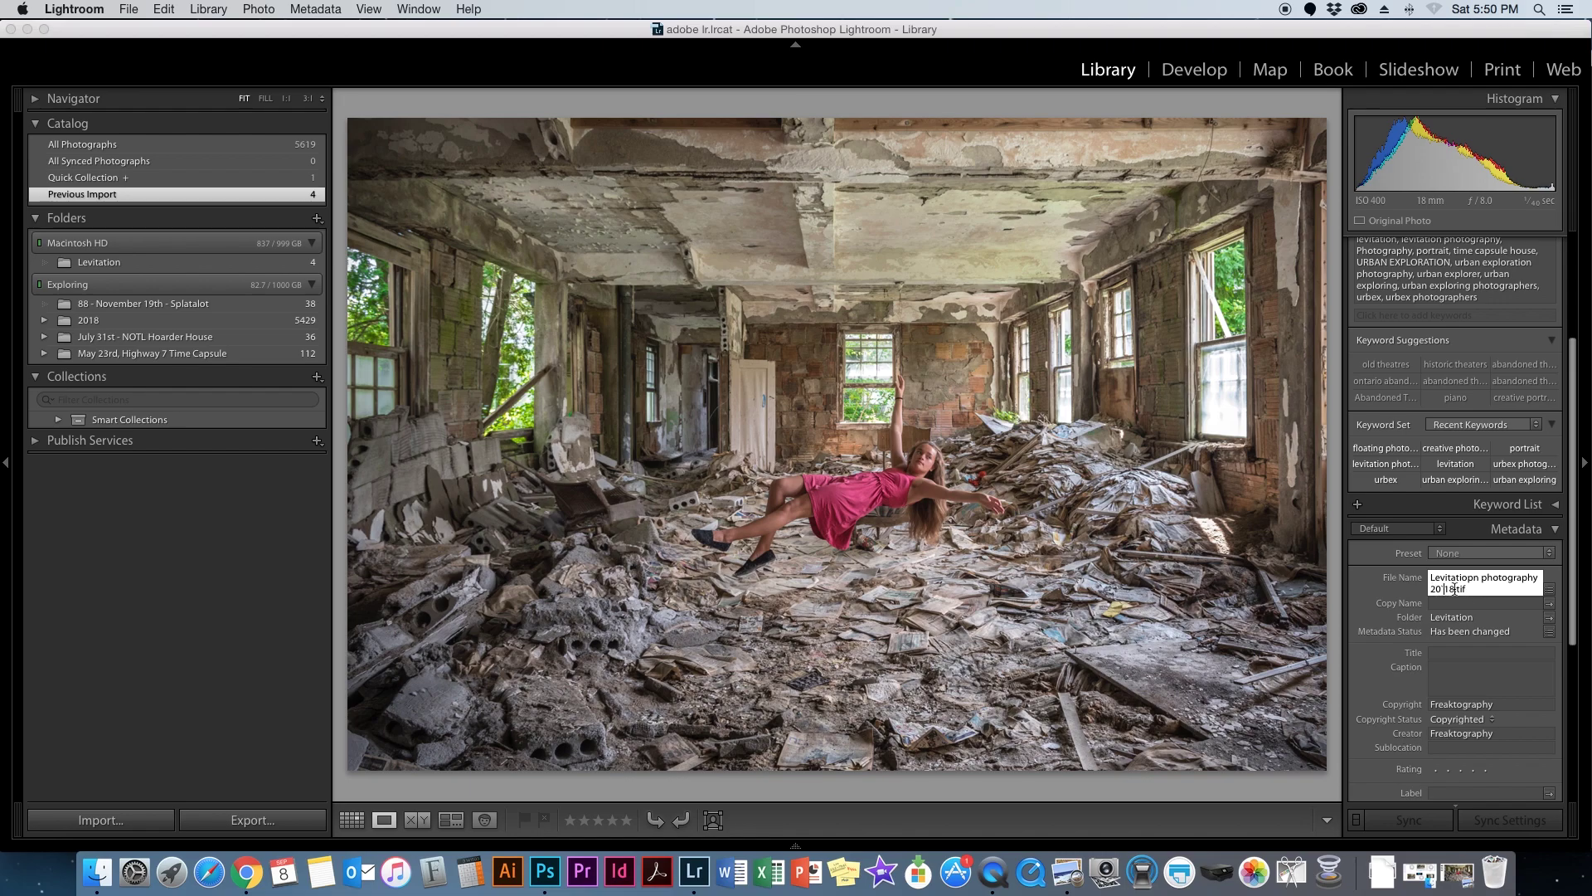
pyautogui.press('BackSpace')
# - Copy the file name without its extension into the composite's title, "Levitatiopn photography 2018"
pyautogui.moveTo(1453, 589); pyautogui.dragTo(1412, 562)
pyautogui.press('super+c')
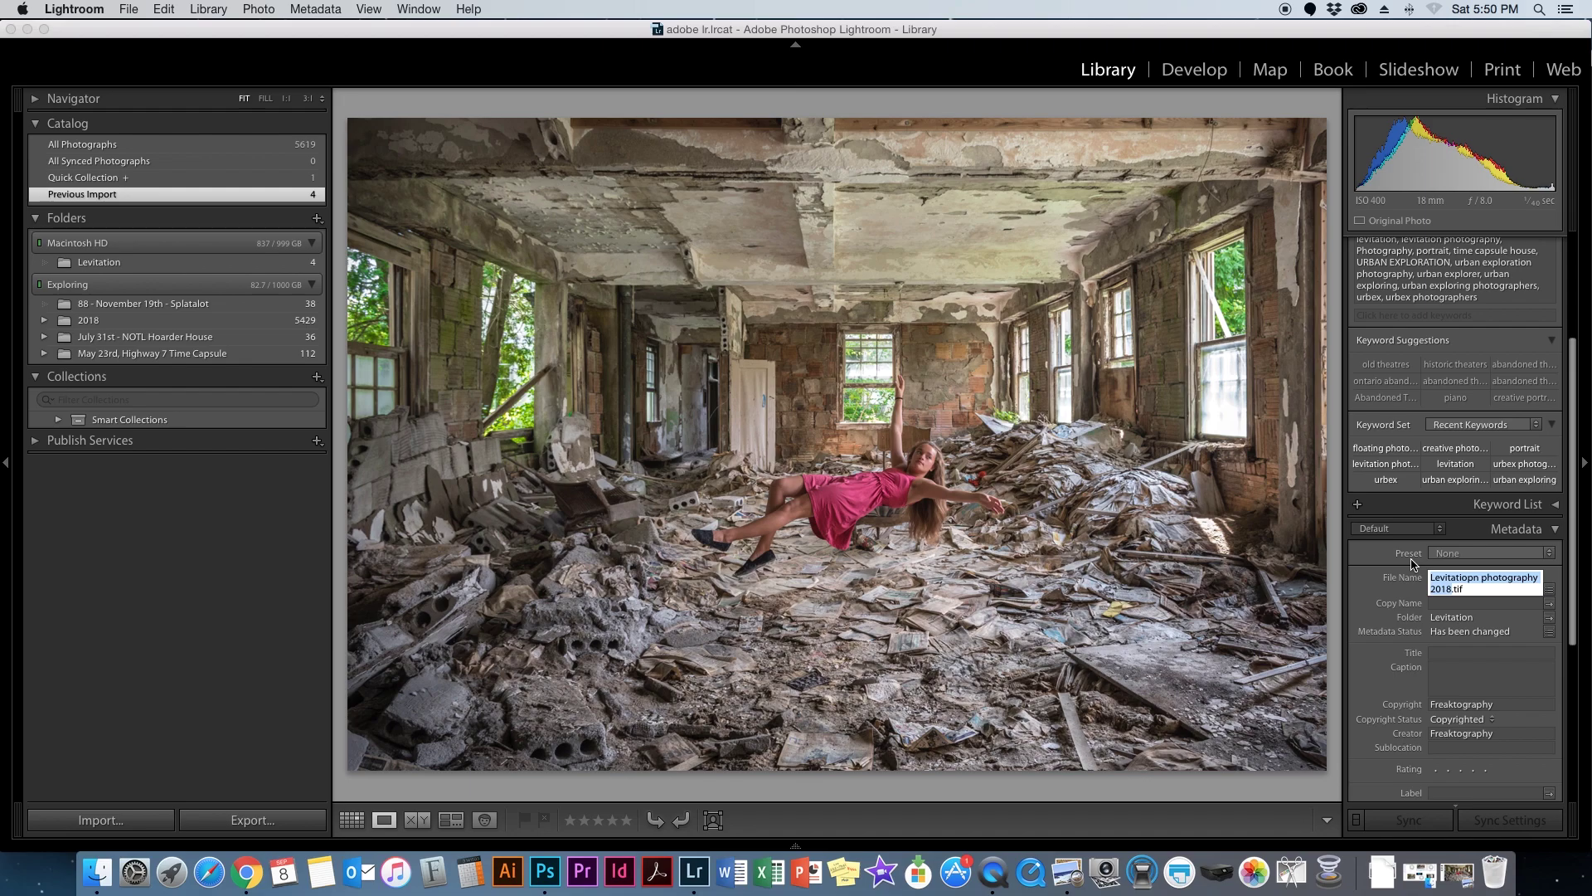
pyautogui.click(1460, 653)
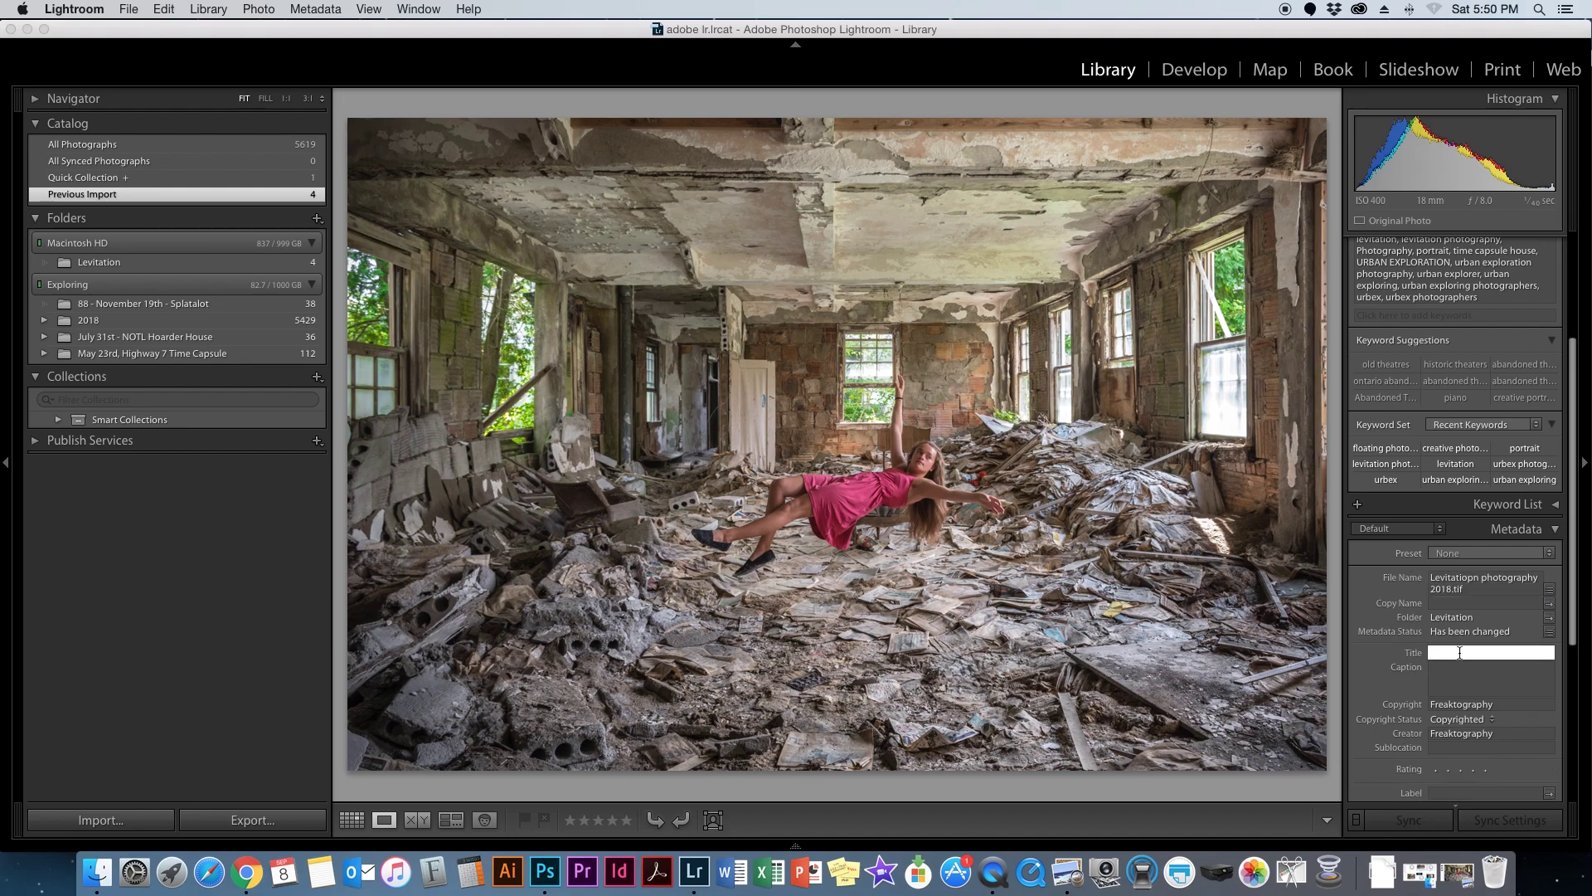
pyautogui.press('super+v')
# - Enter the caption "A Creative levitation photograph with my daughter" followed by the daughter's first name
pyautogui.click(1462, 680)
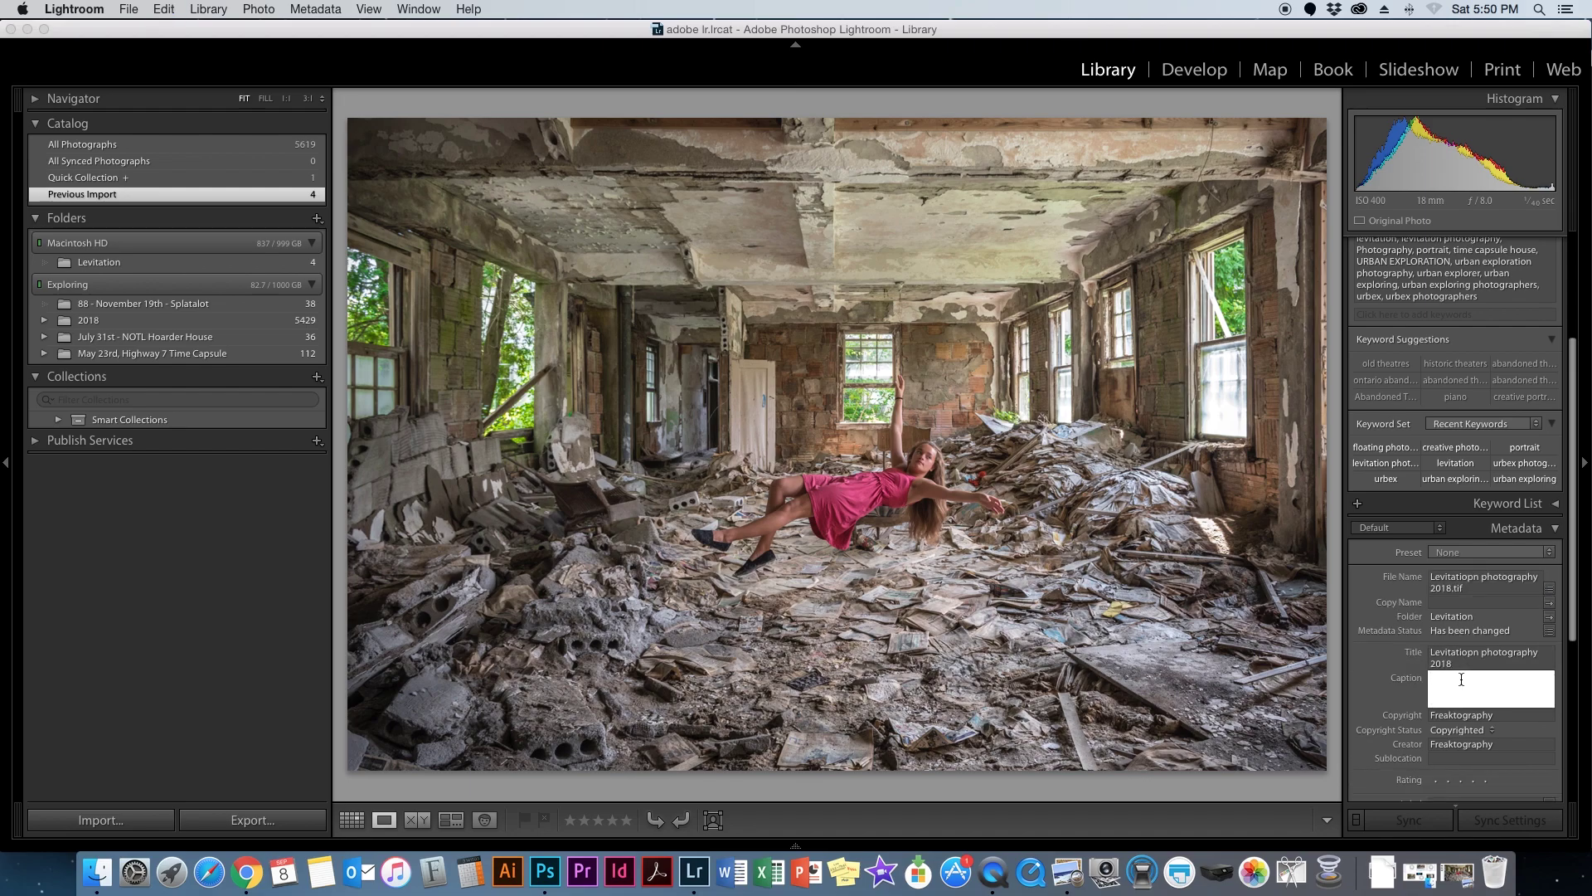
pyautogui.write('A Creative levitation photography')
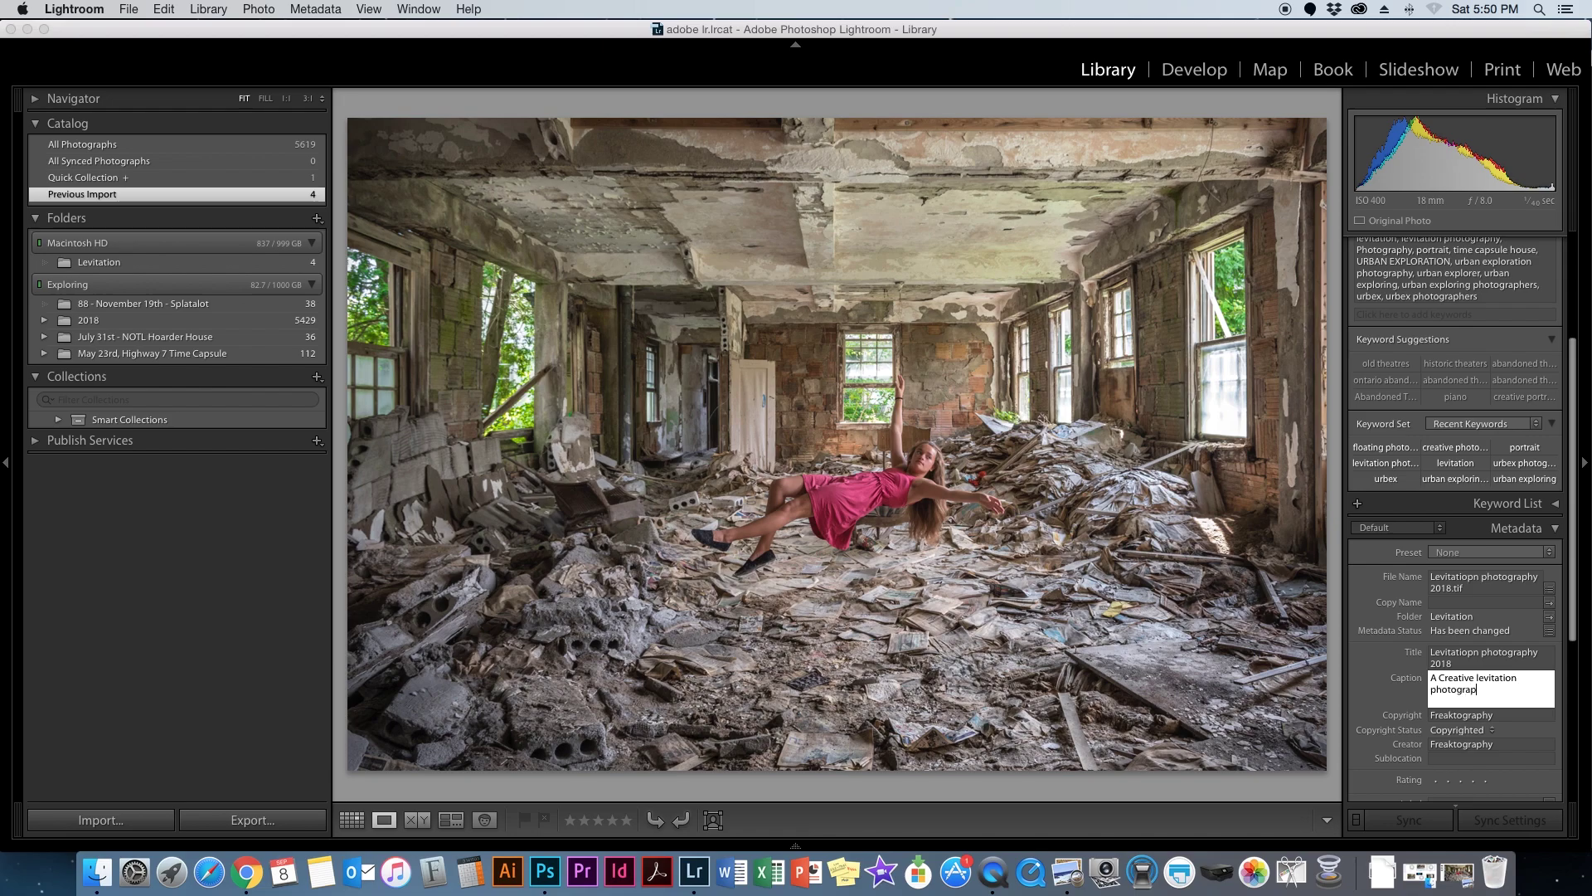
pyautogui.press('BackSpace')
pyautogui.press('BackSpace')
pyautogui.write('h with my daughter victoria')
pyautogui.press('Return')
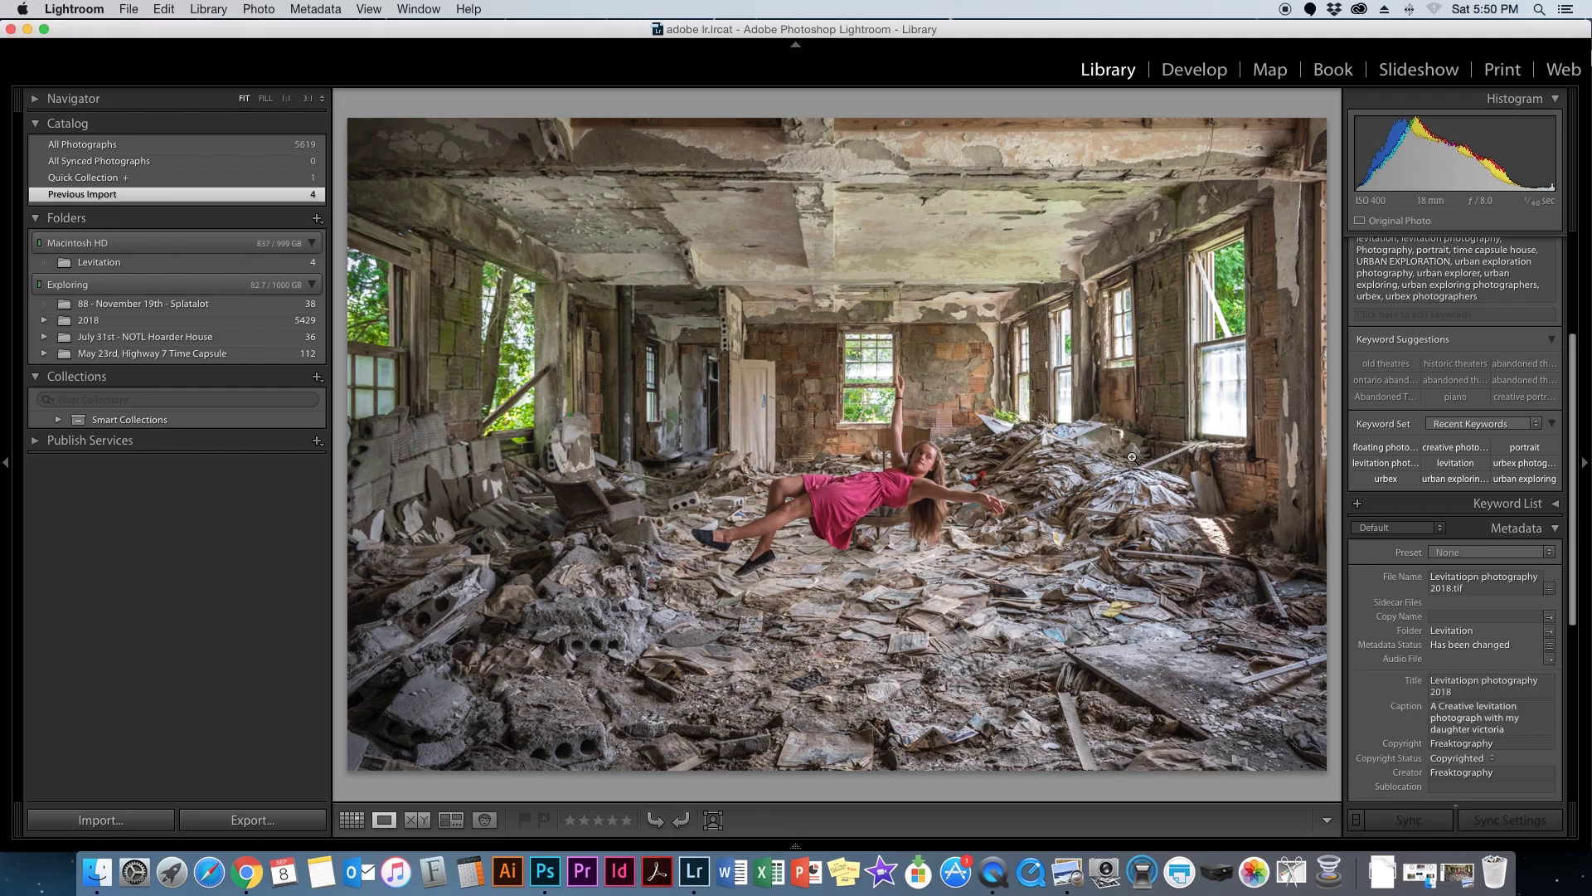